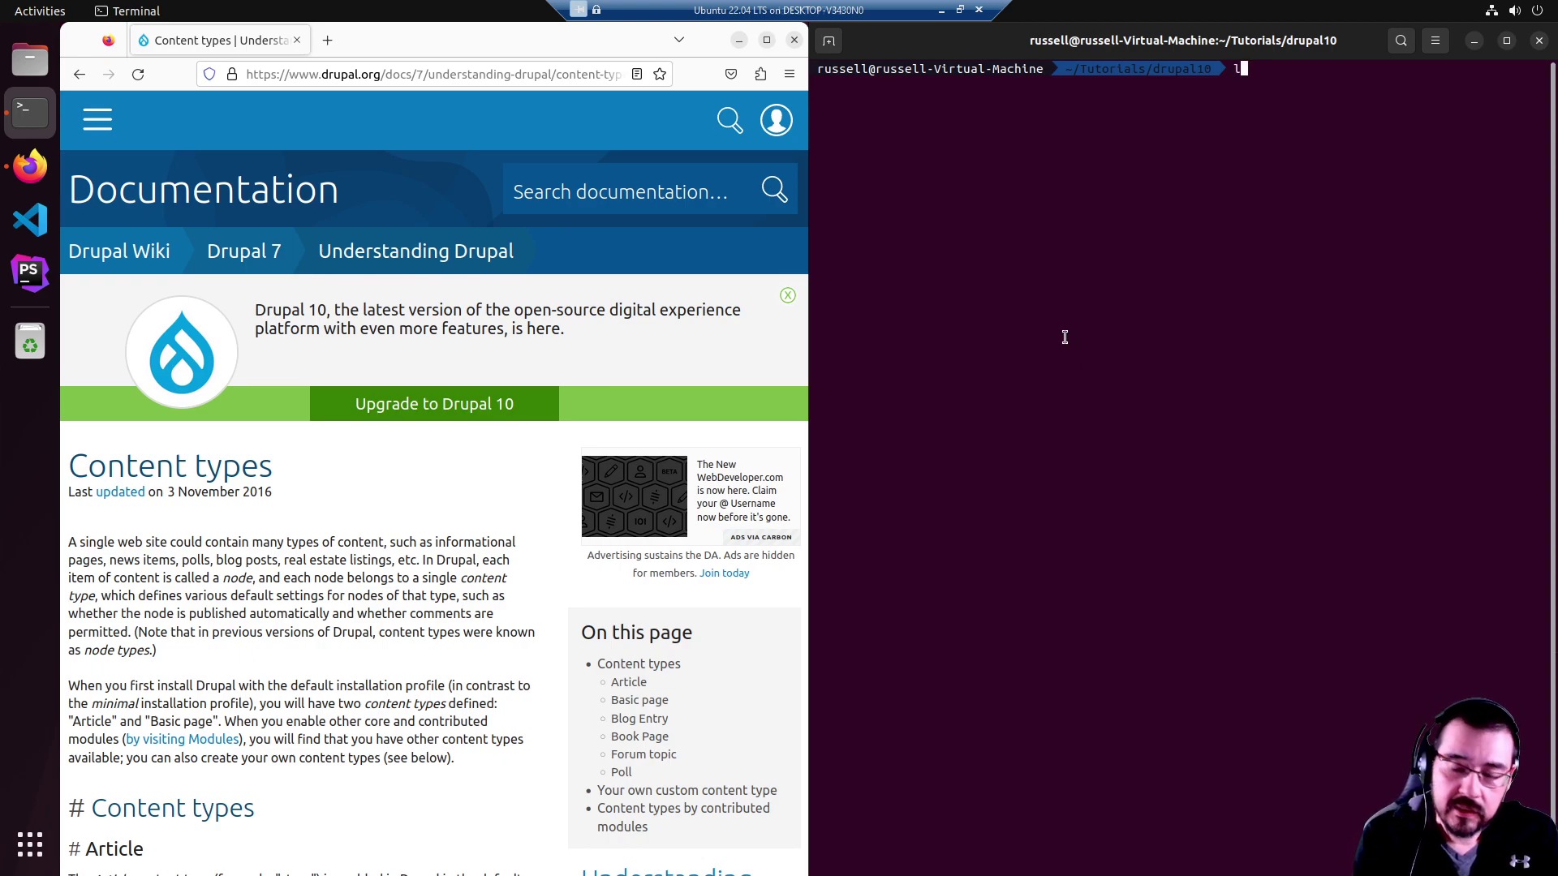
List the drupal10 project folder with ll and start the site with ddev launch.
type("l")
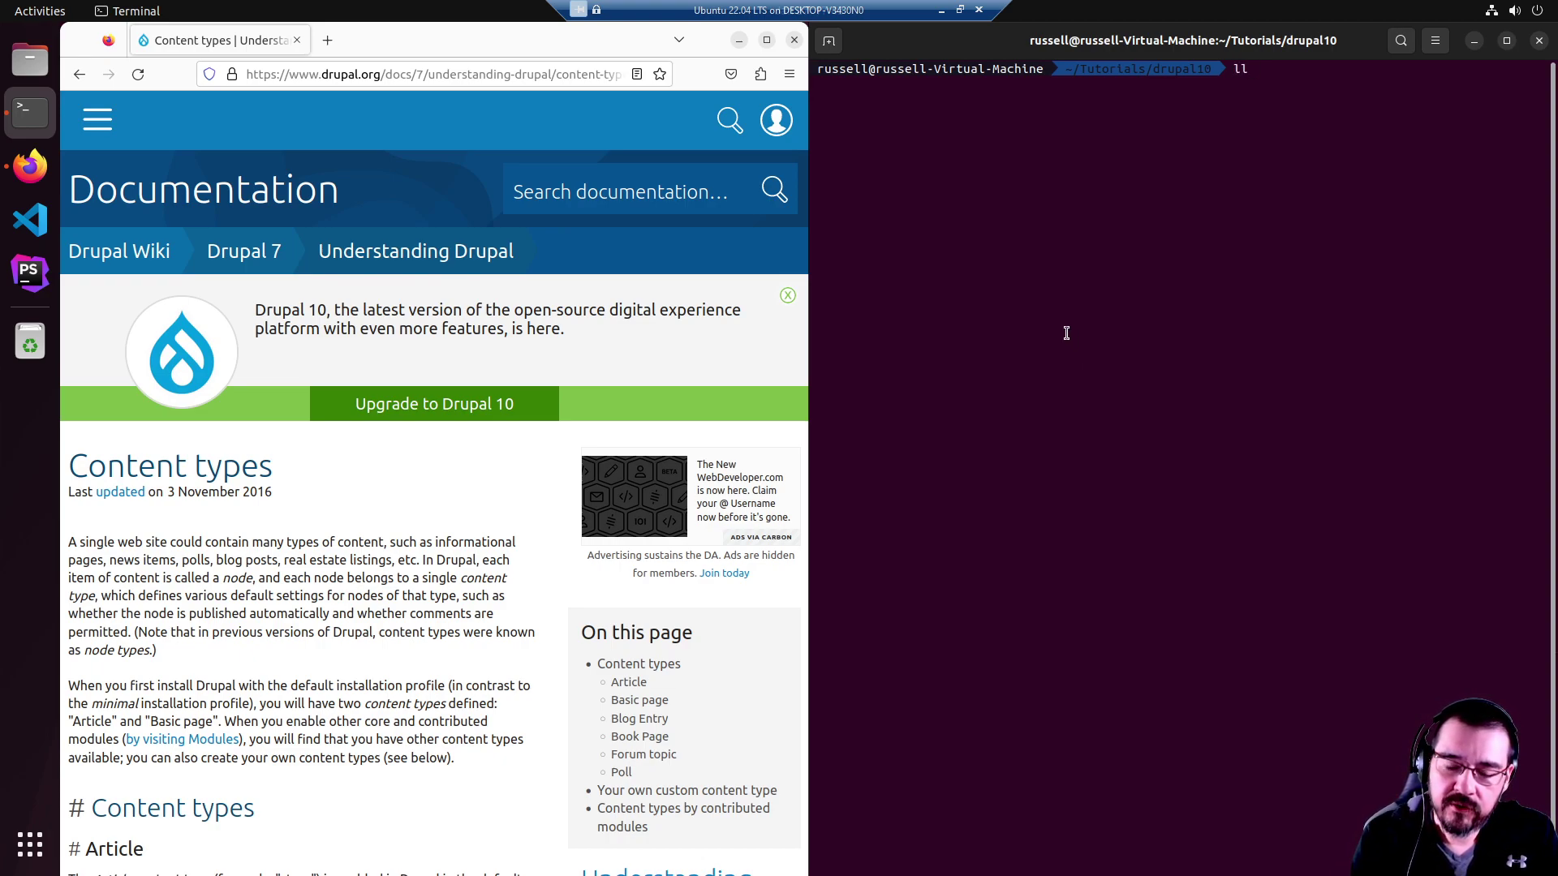
key("Return")
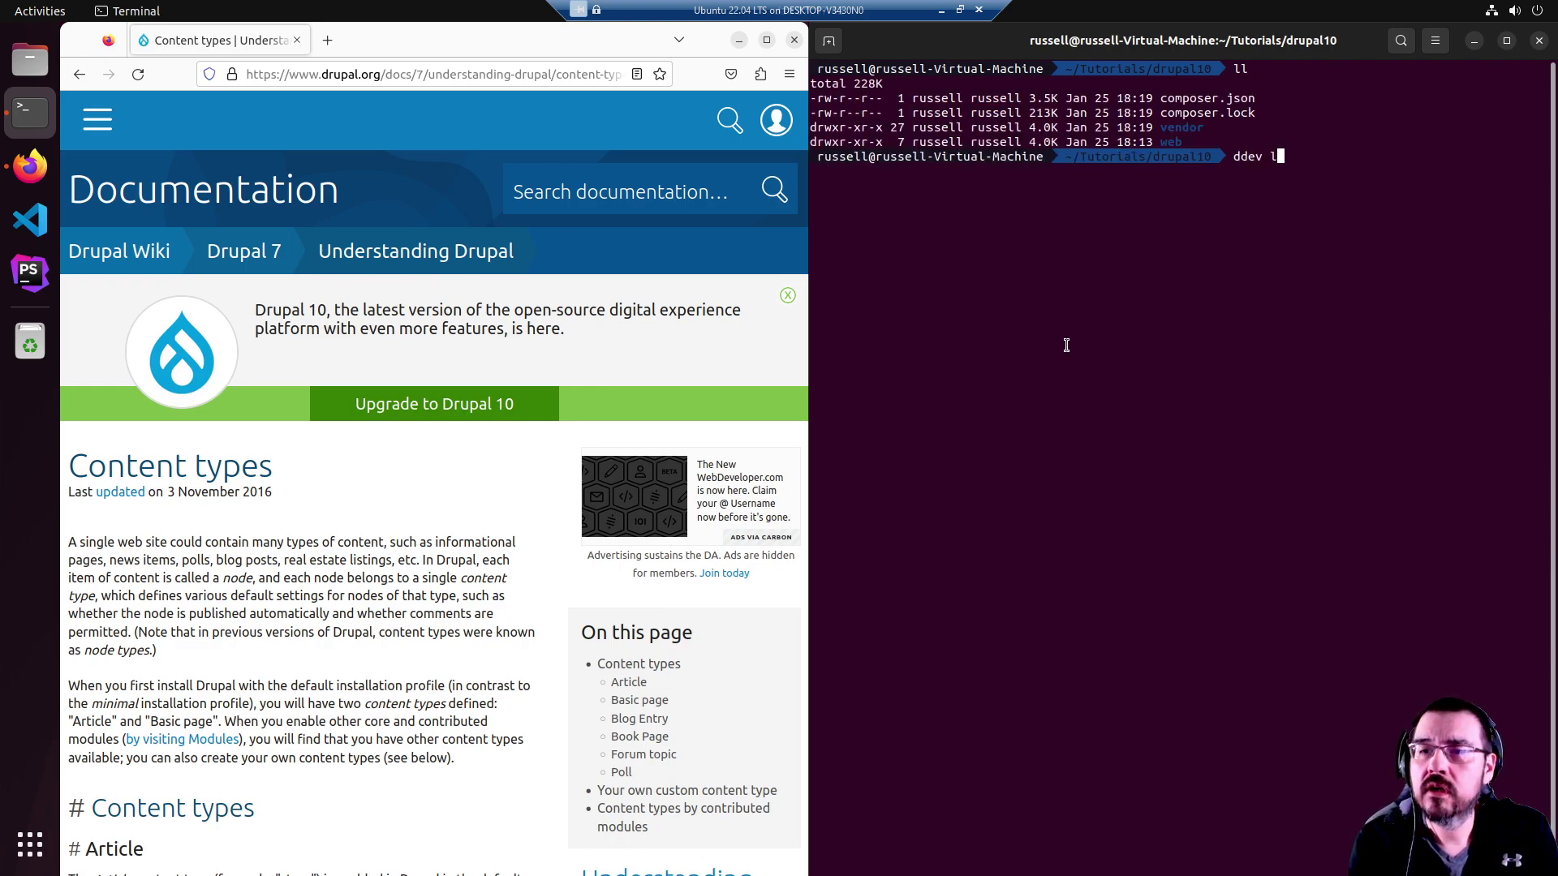
type("ddev launch")
key("Return")
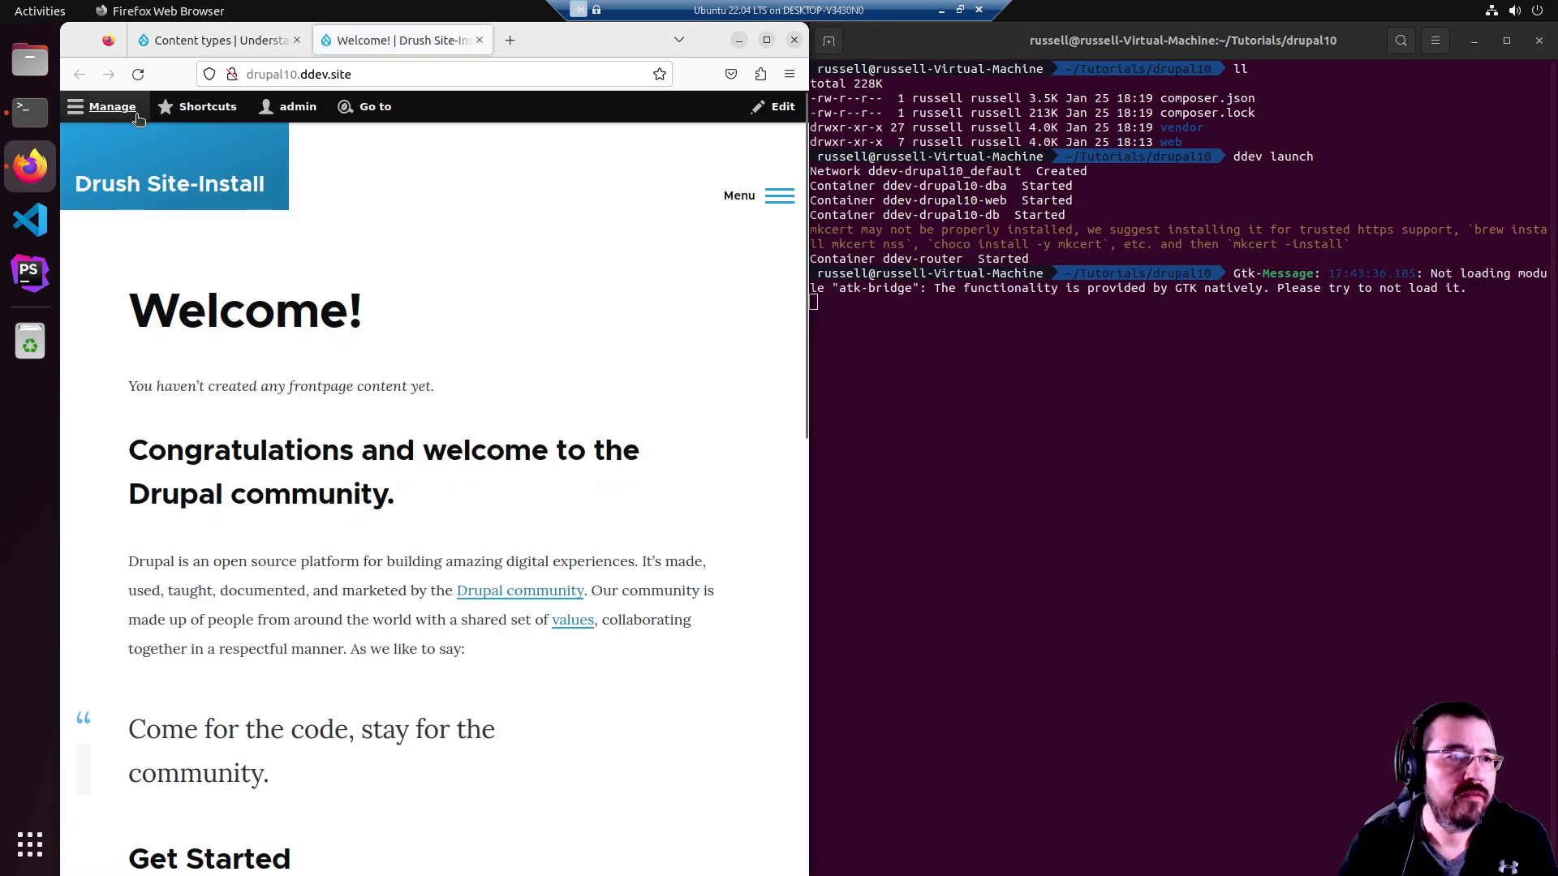
Glance at the Content overview, the site front page and the content types documentation.
left_click(105, 106)
left_click(127, 146)
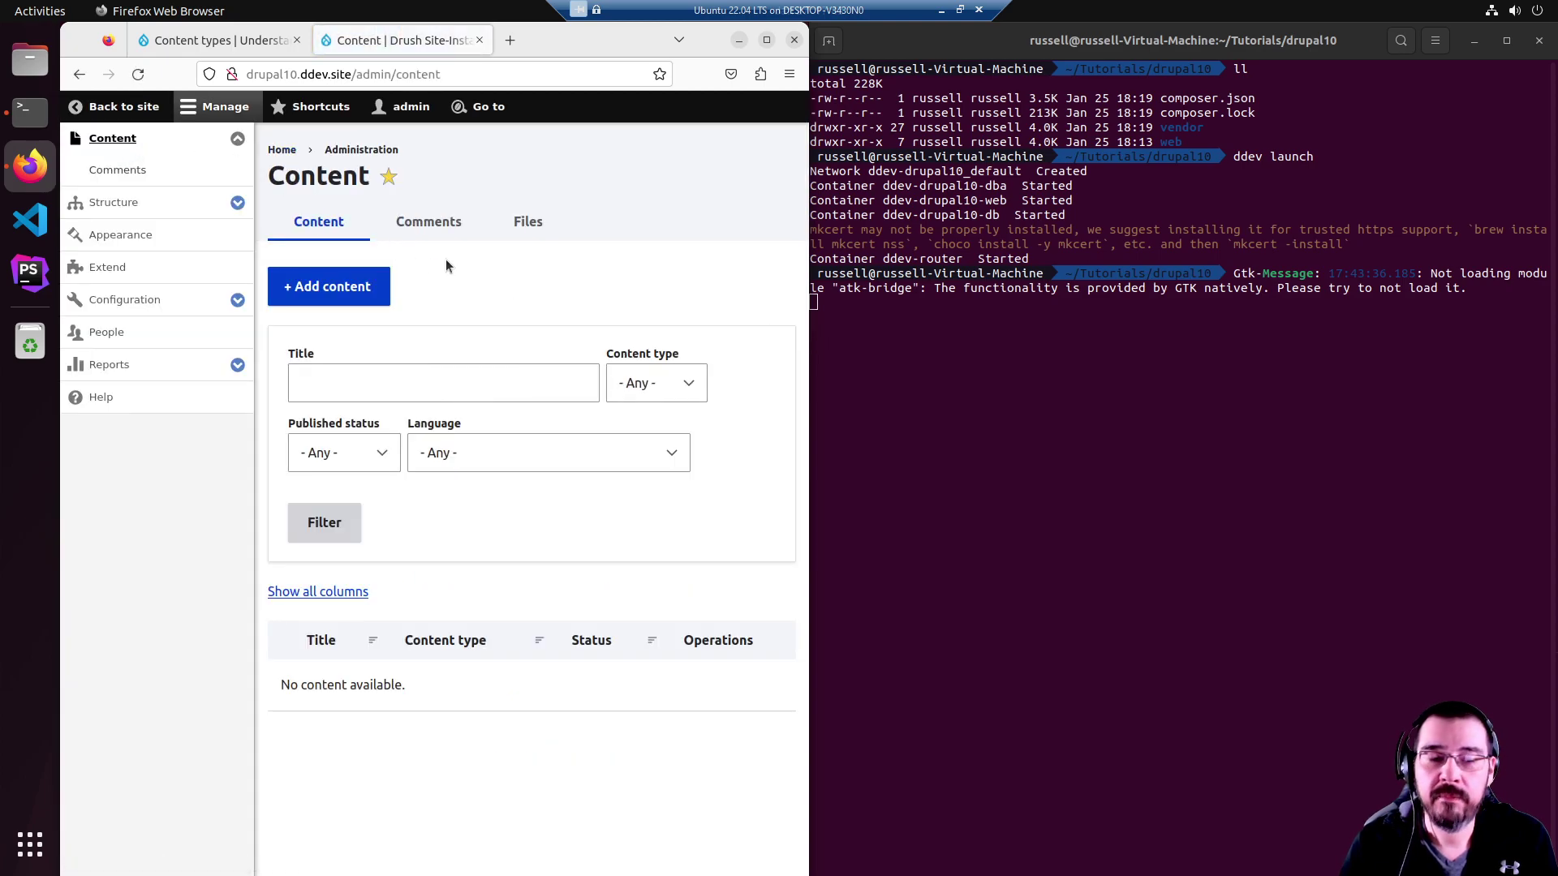
left_click(156, 105)
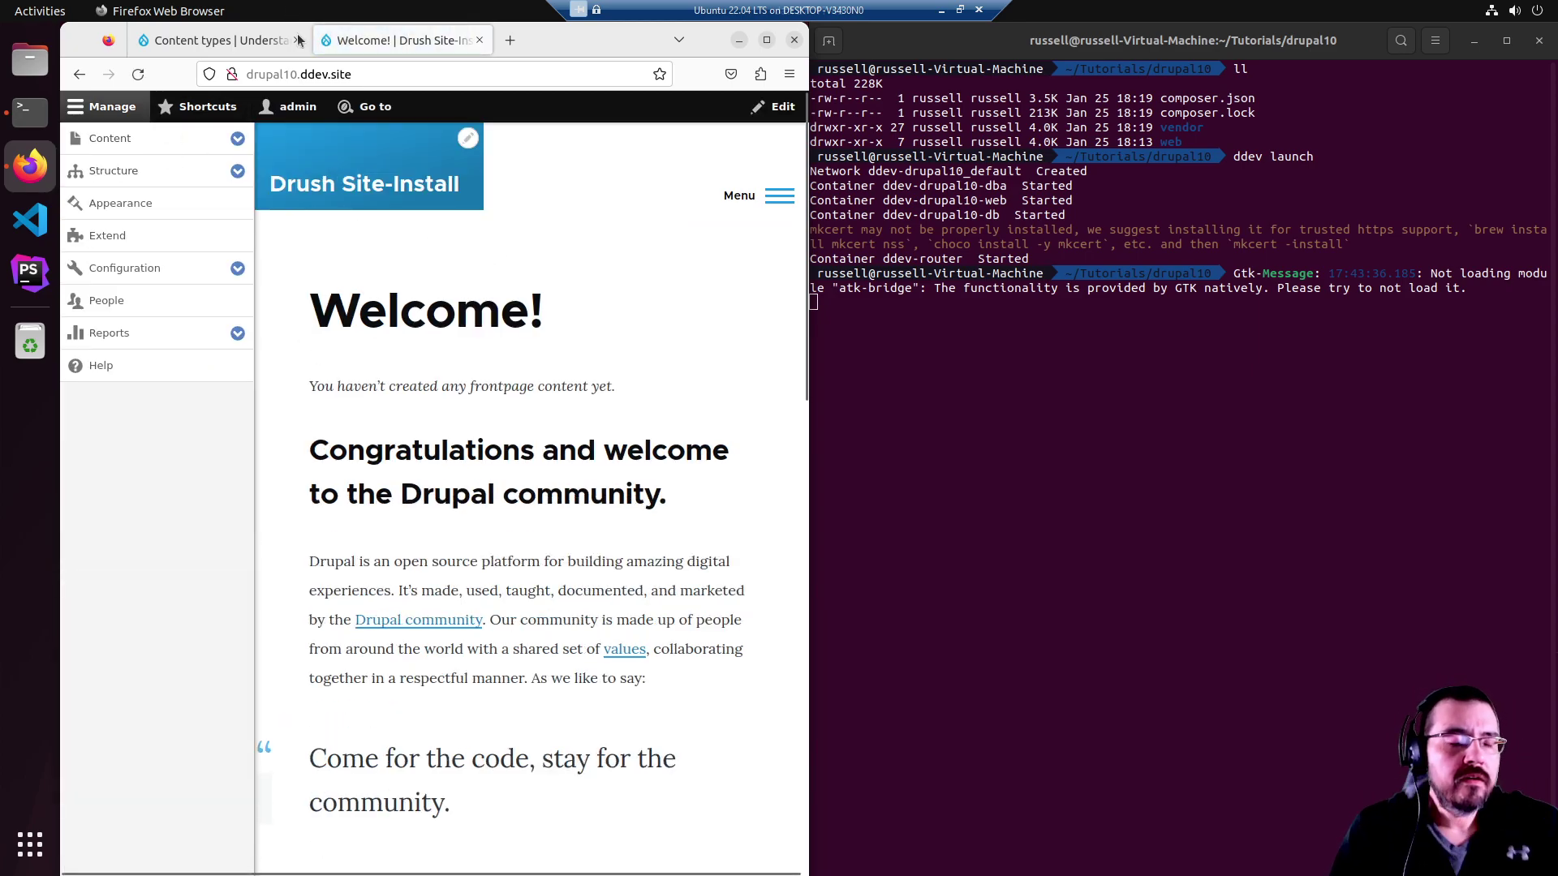
left_click(255, 41)
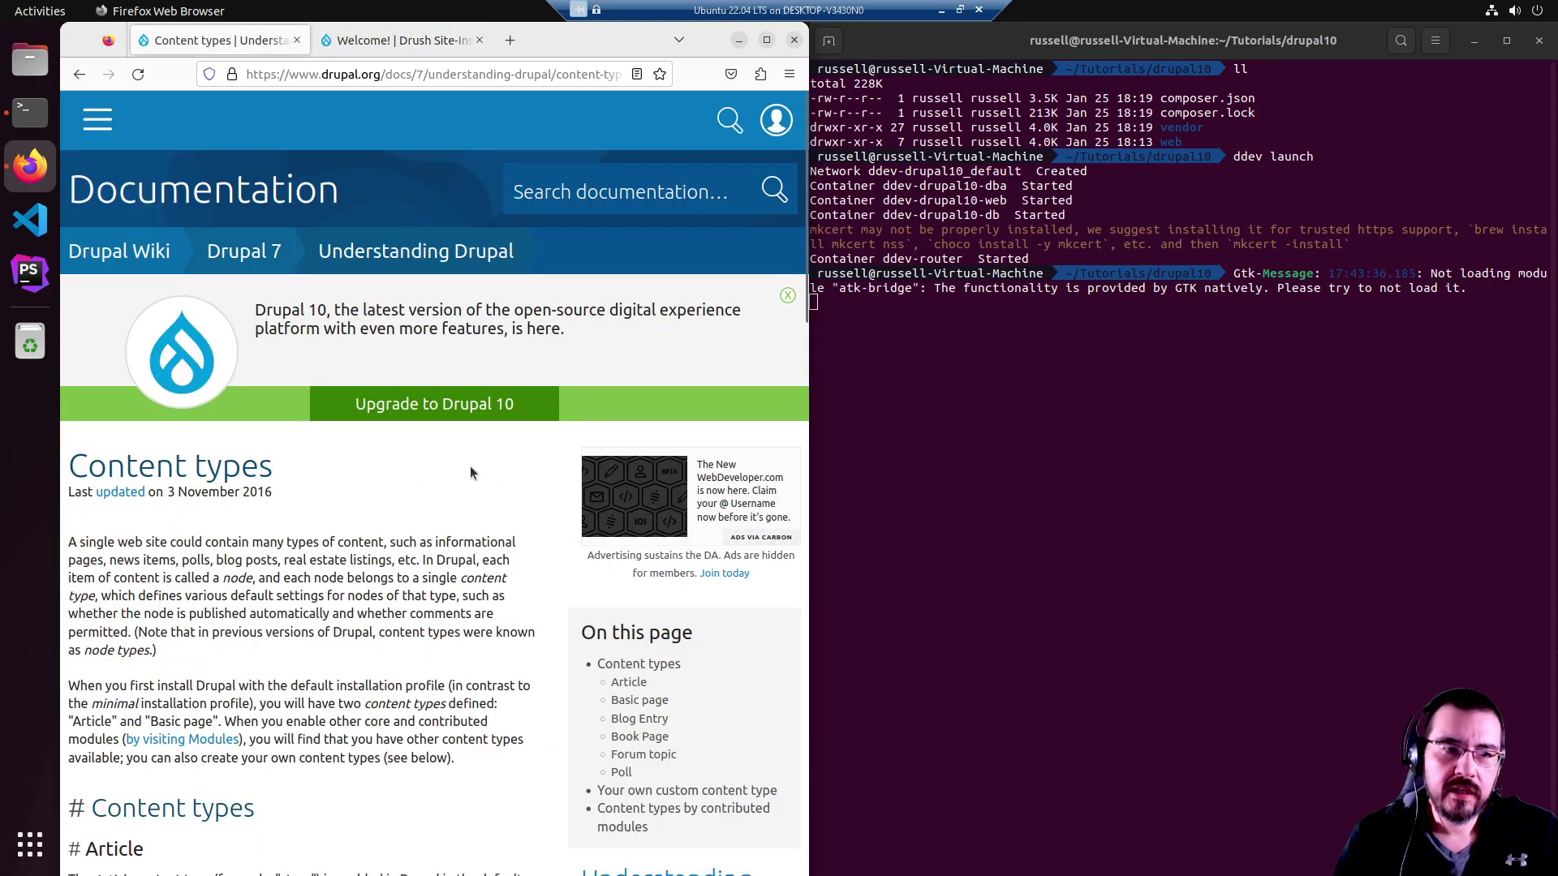
scroll(451, 460, "down", 3)
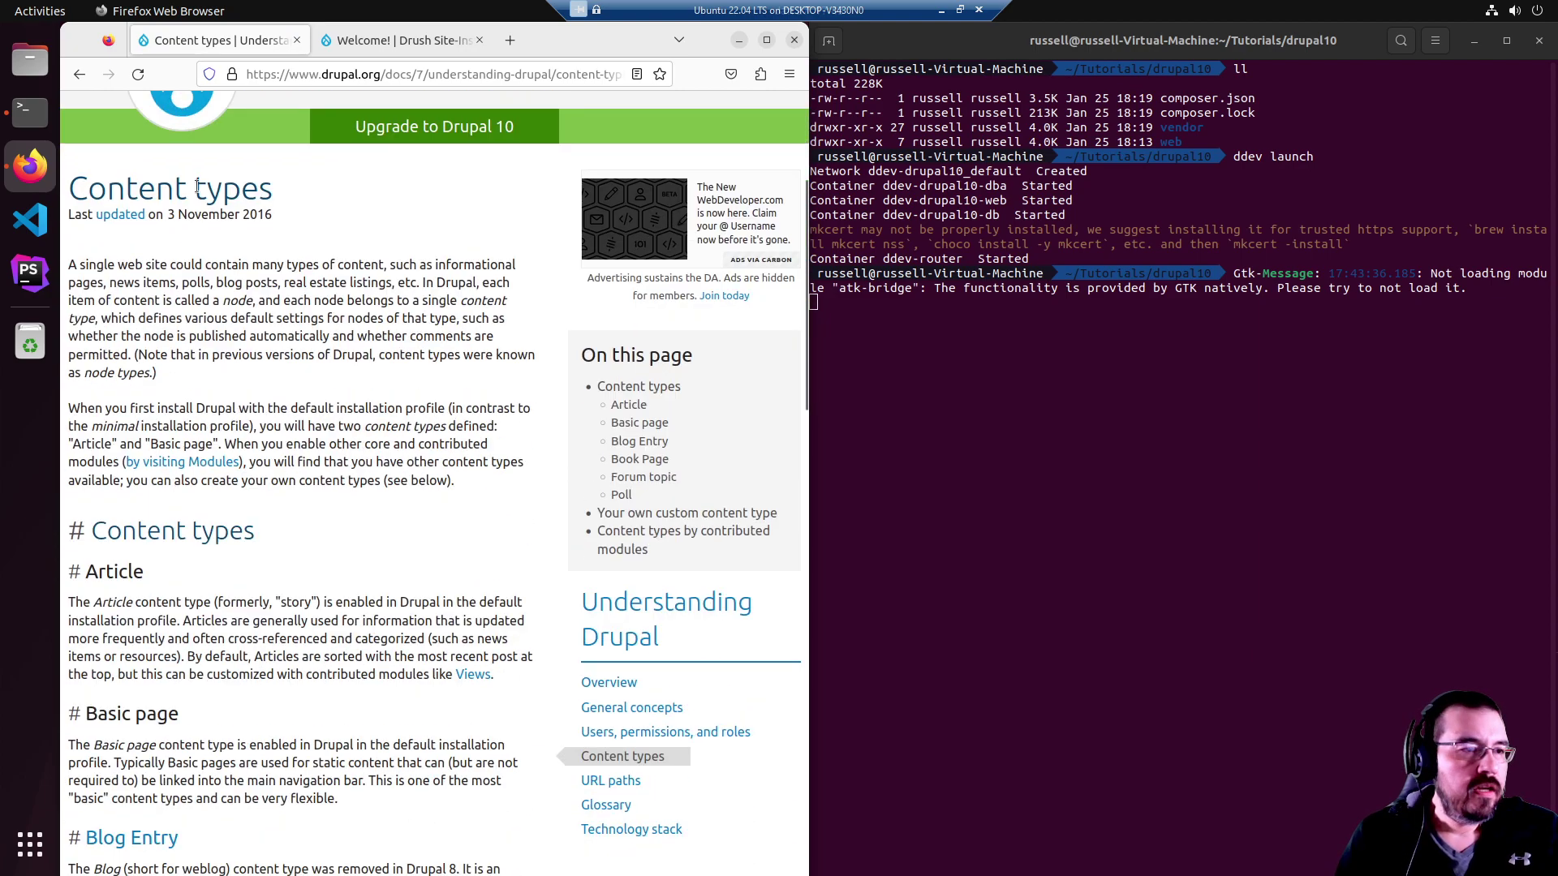
Return to Drupal and open Structure > Content types.
left_click(417, 51)
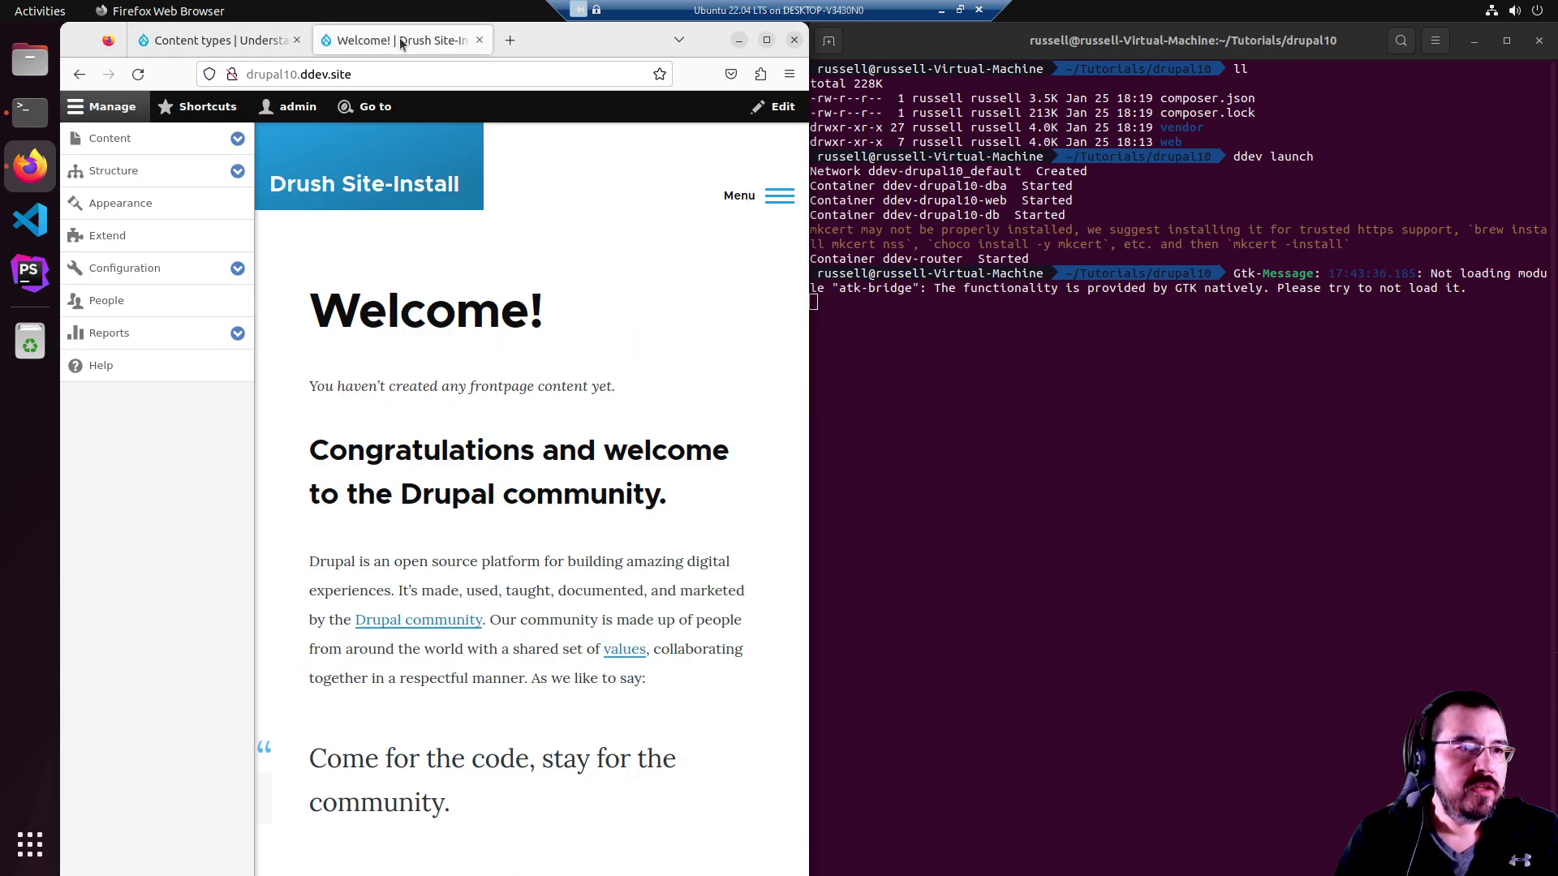
left_click(238, 145)
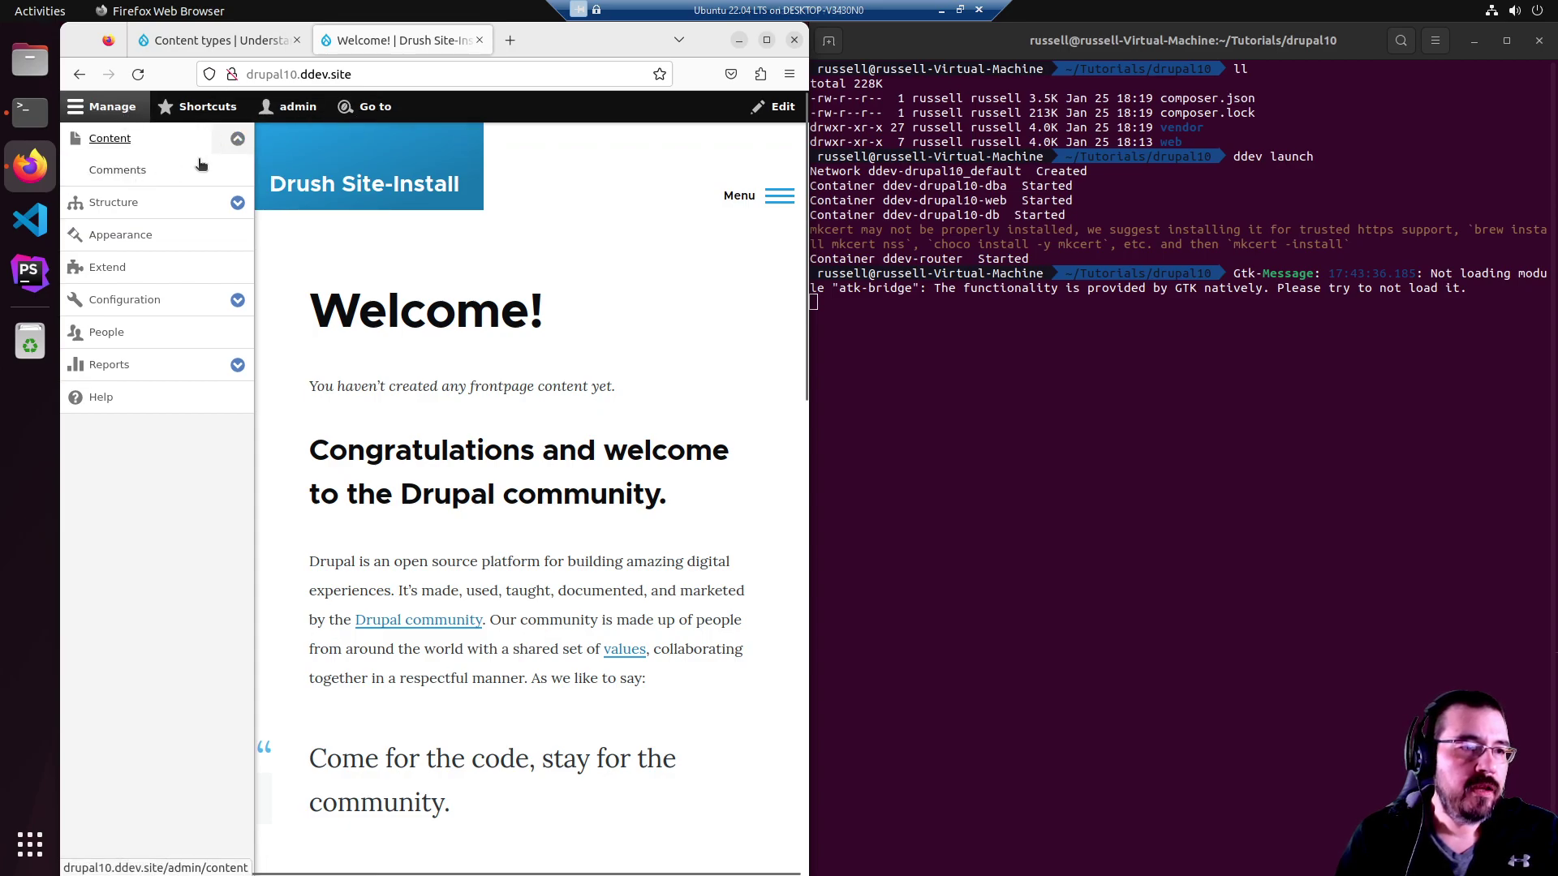
left_click(237, 202)
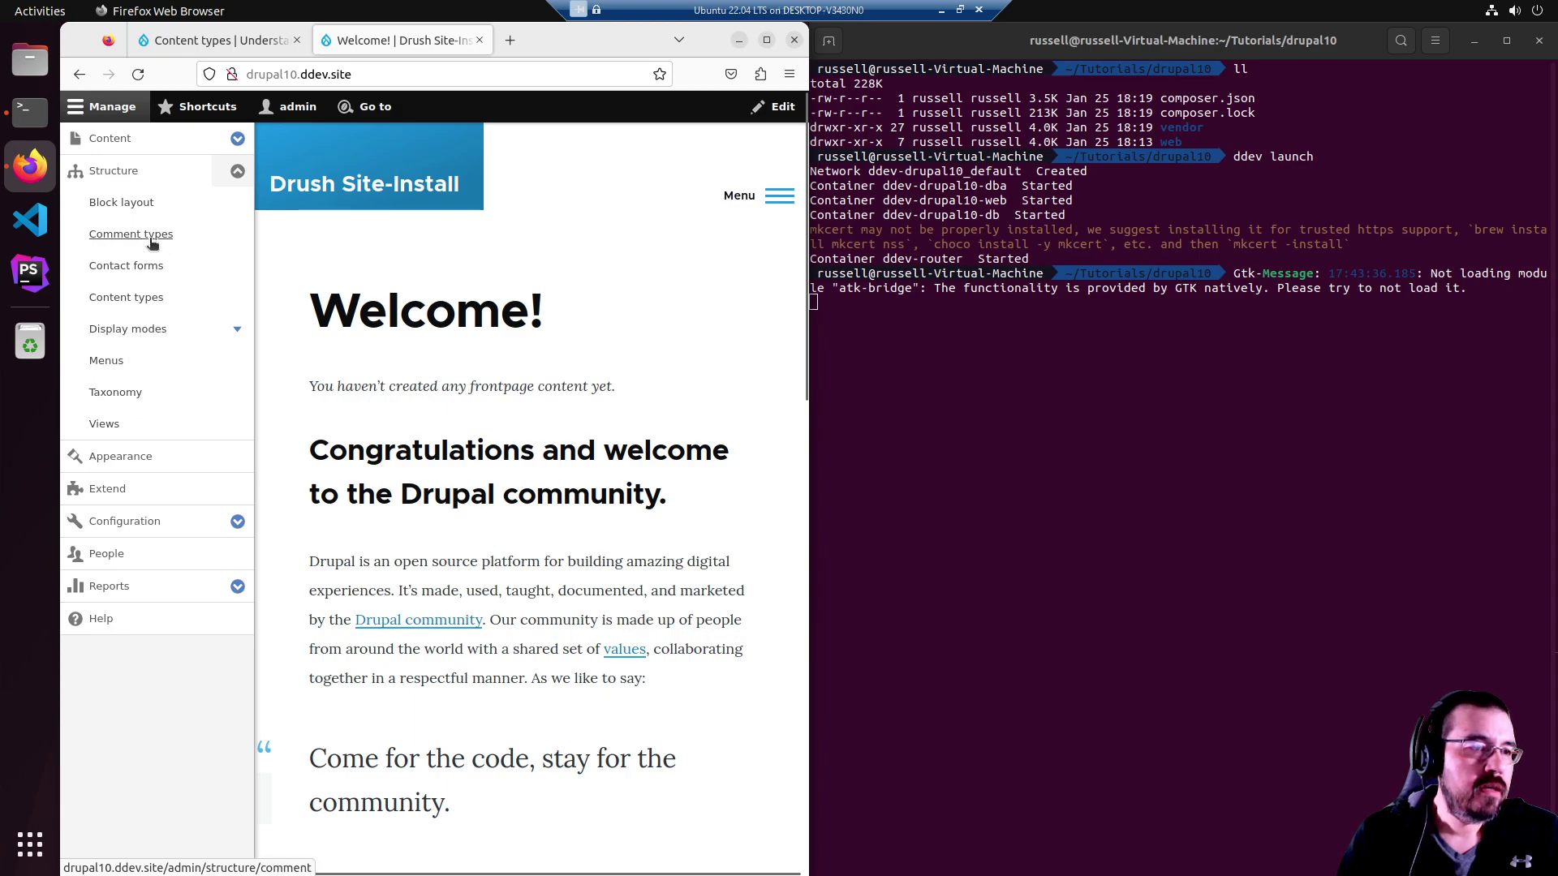
left_click(141, 302)
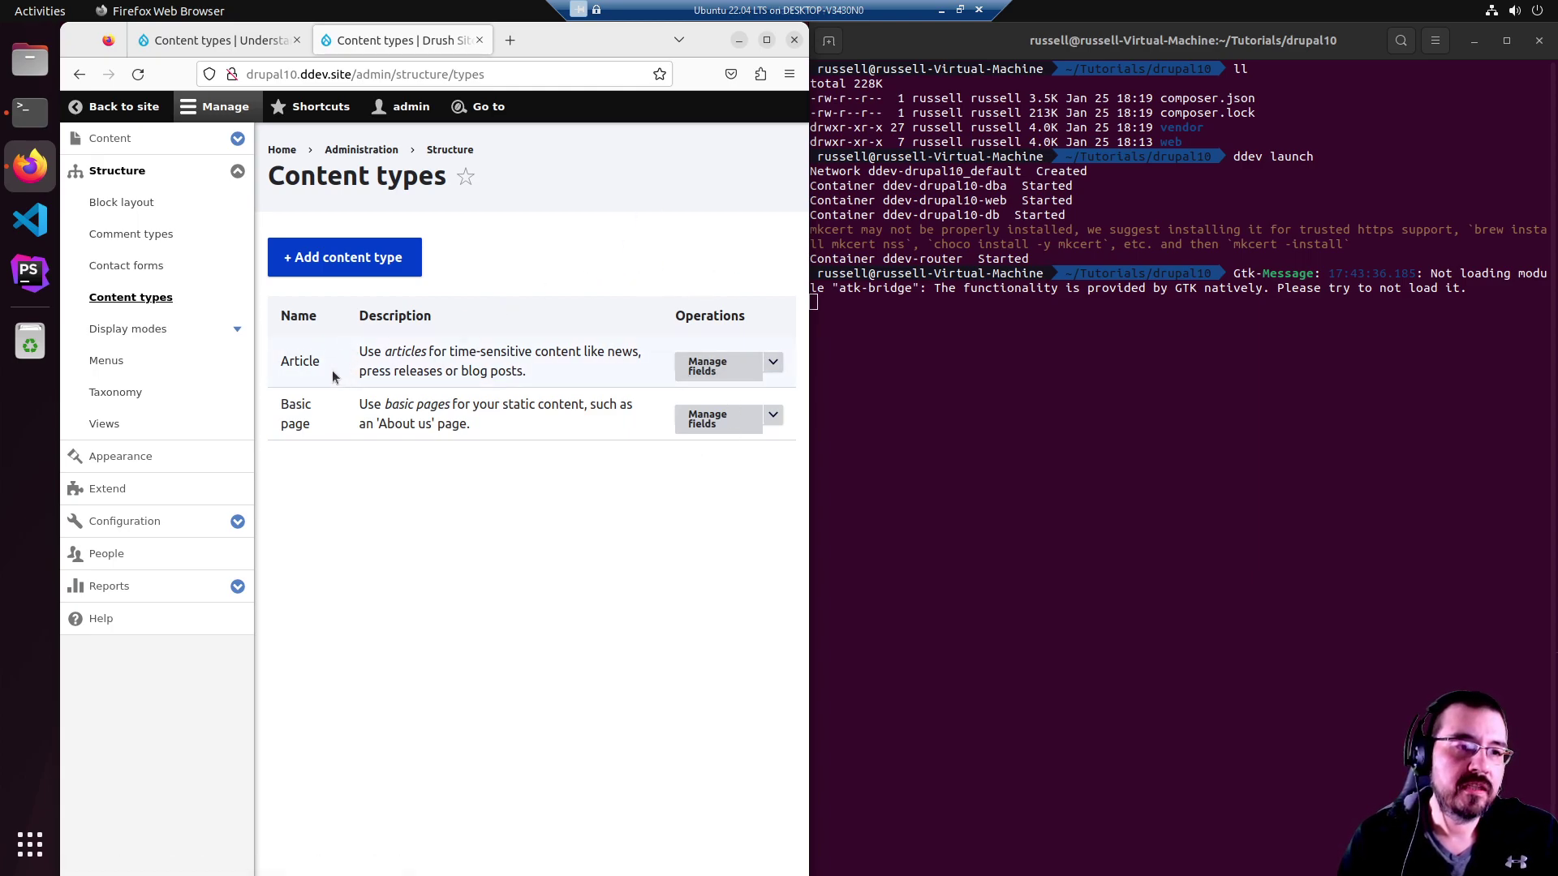
Review the Article type's name and description, then open its Manage fields list.
double_click(305, 357)
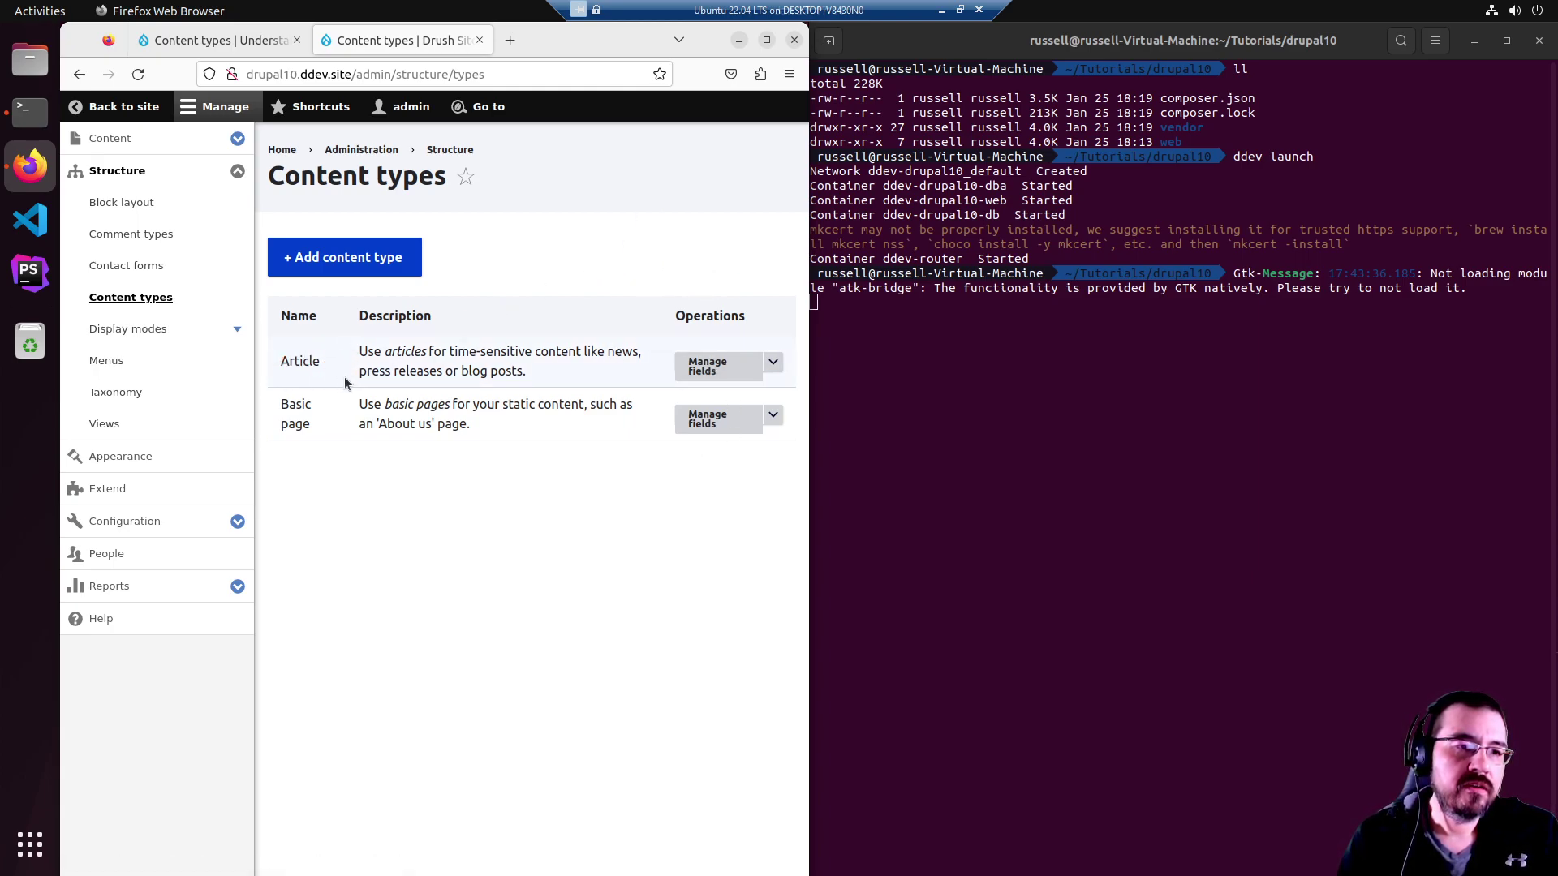
left_click(336, 431)
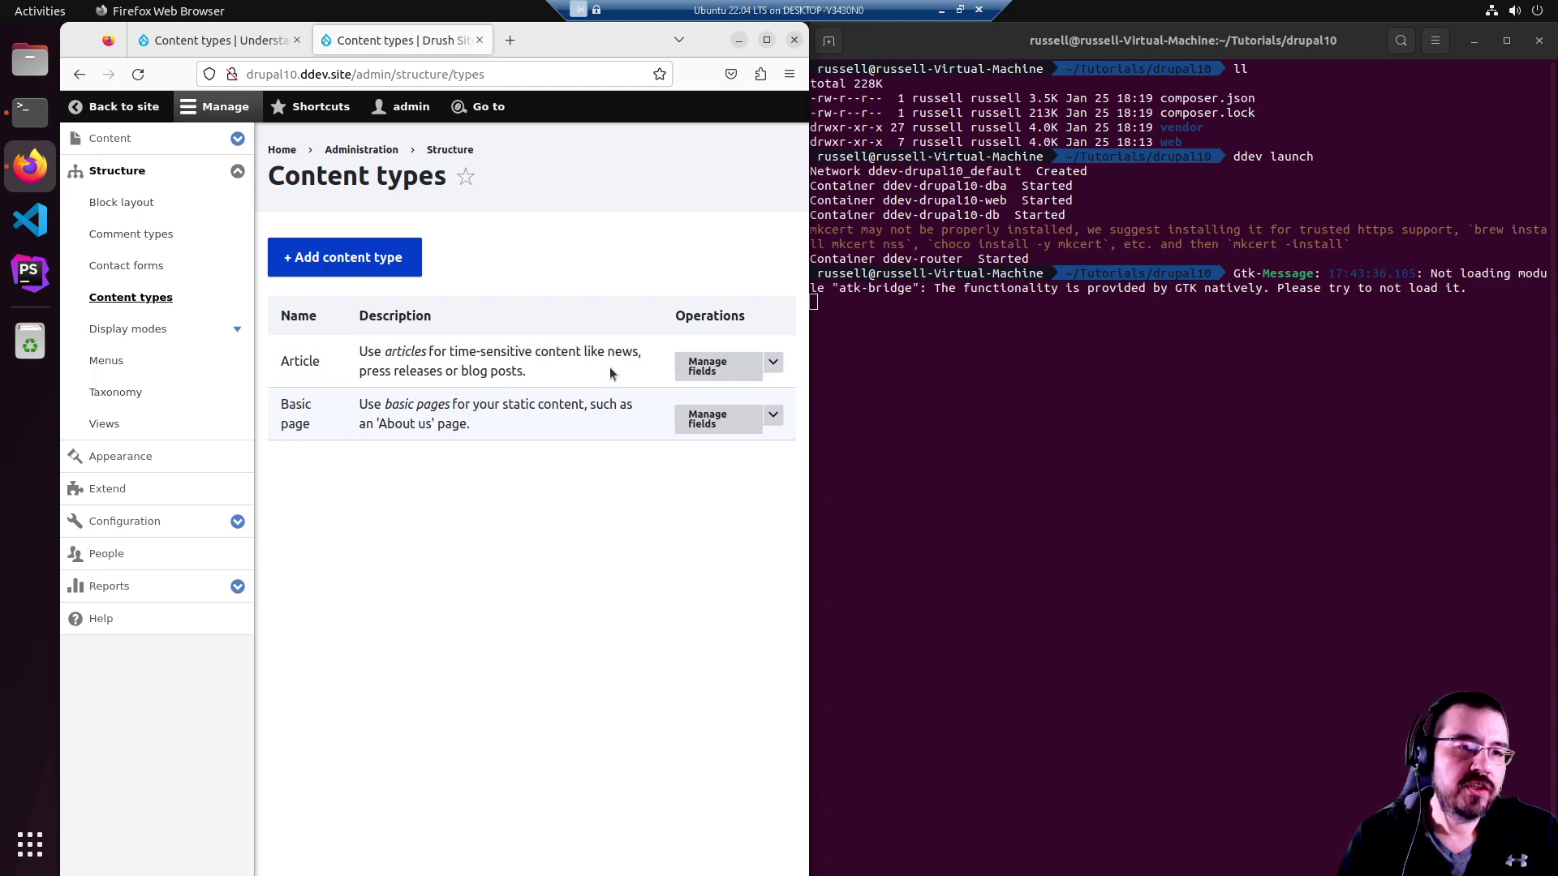
left_click_drag(363, 352, 537, 385)
left_click(530, 379)
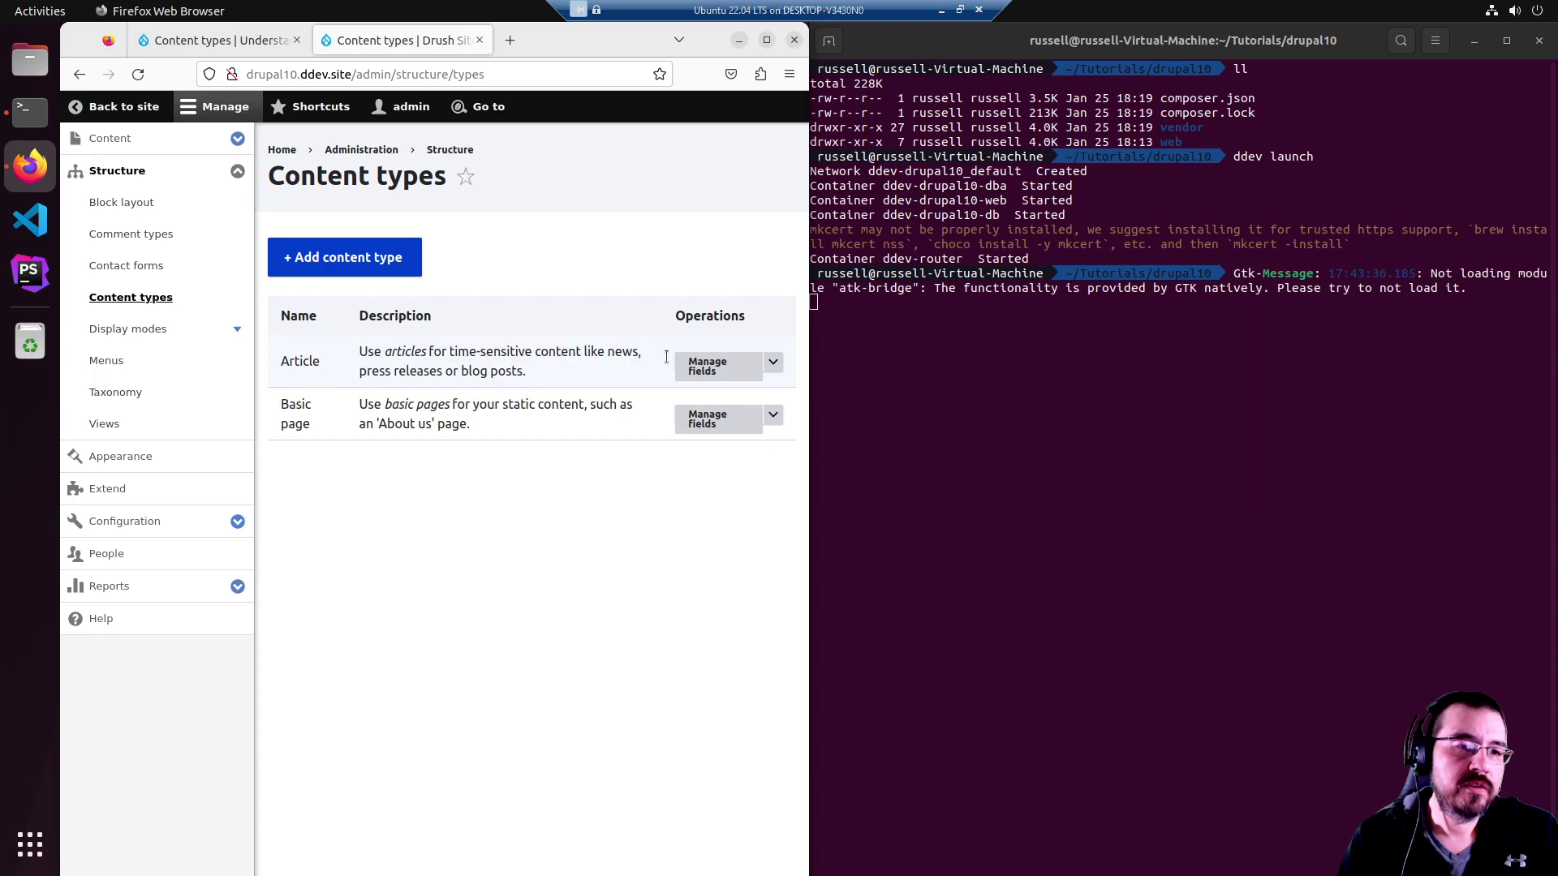
left_click(706, 366)
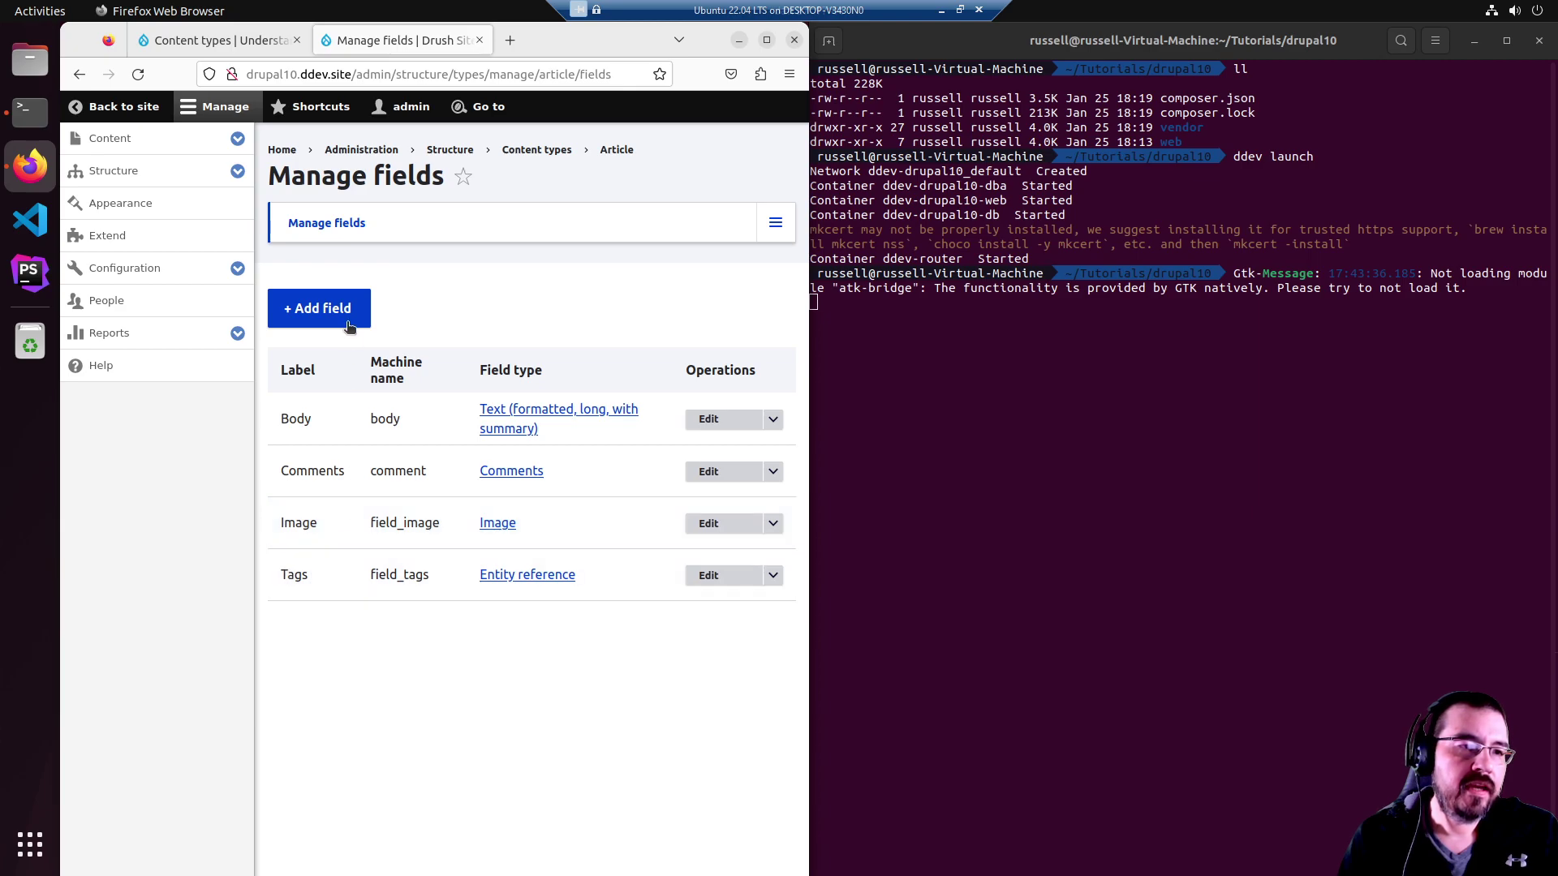
left_click(237, 139)
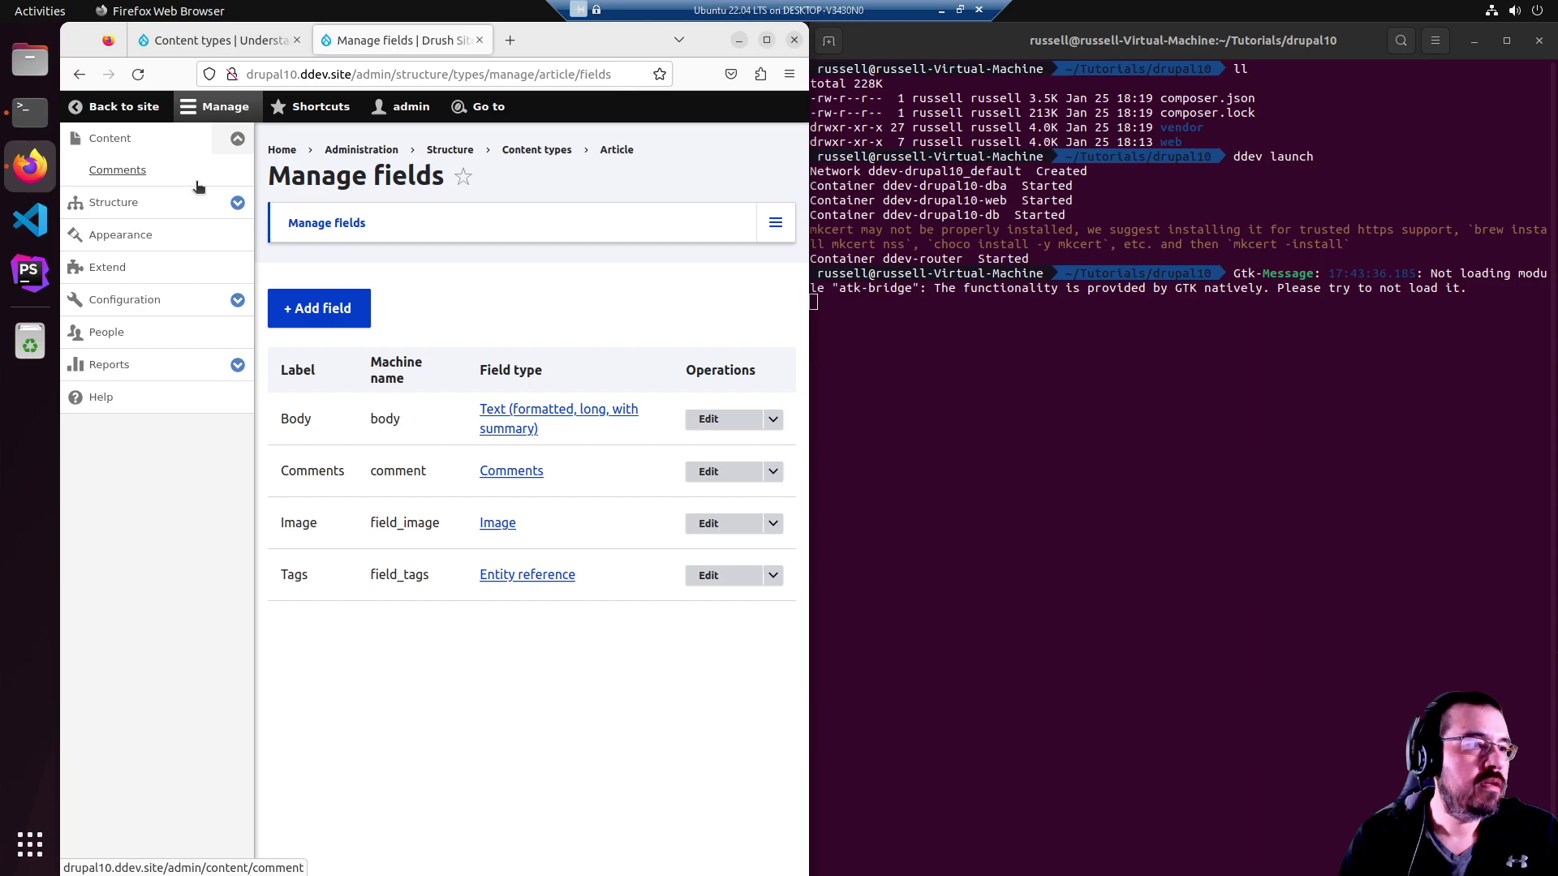
Open a new Create Article form and look over its Title, Image, Body and Tags fields.
left_click(111, 140)
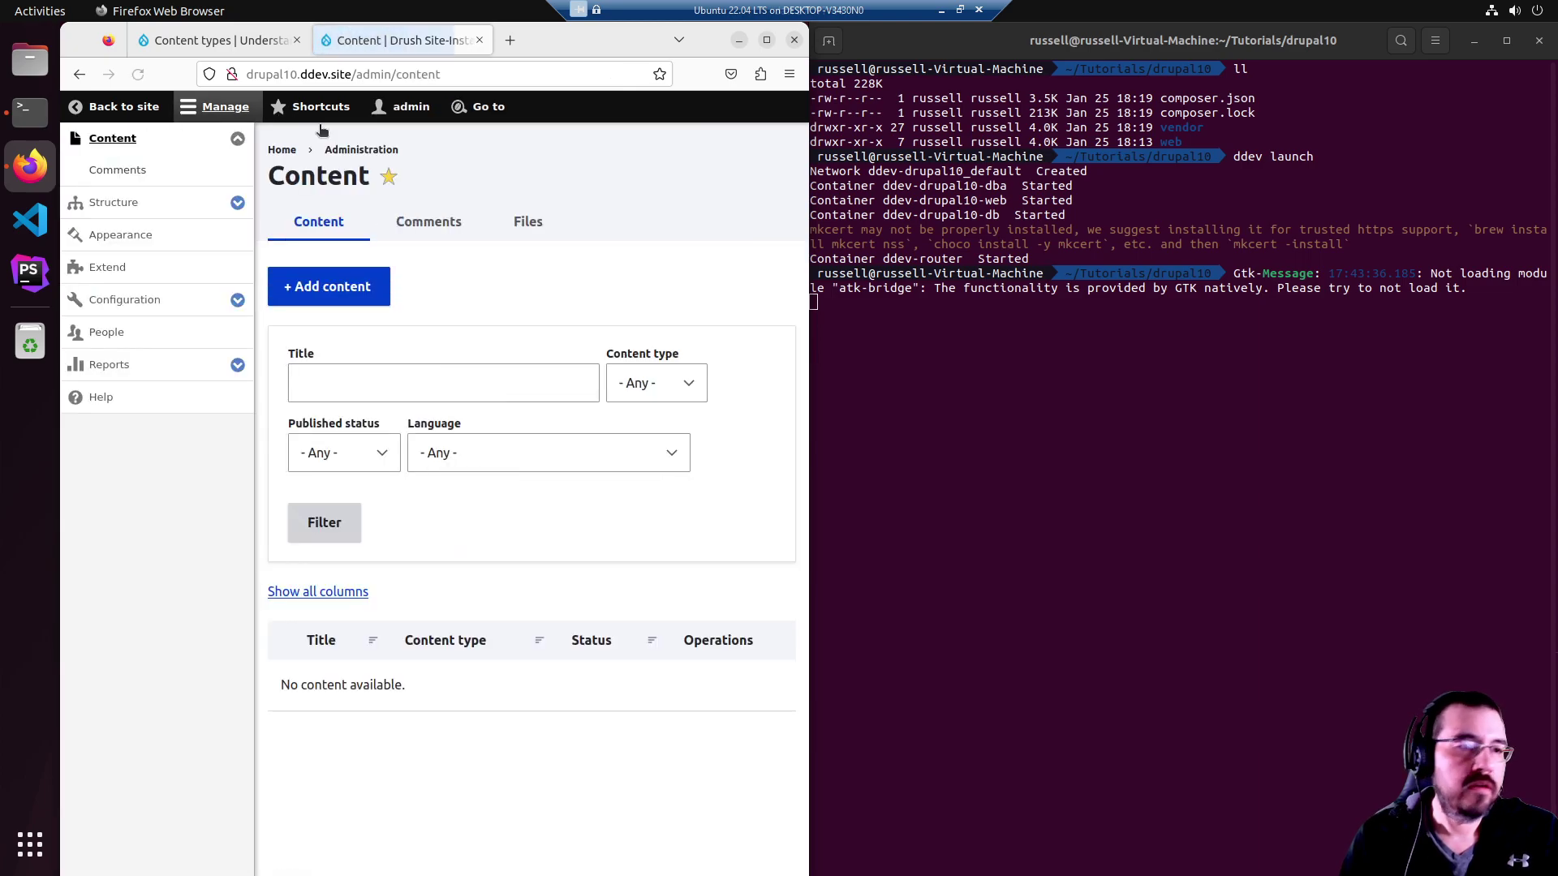
left_click(341, 290)
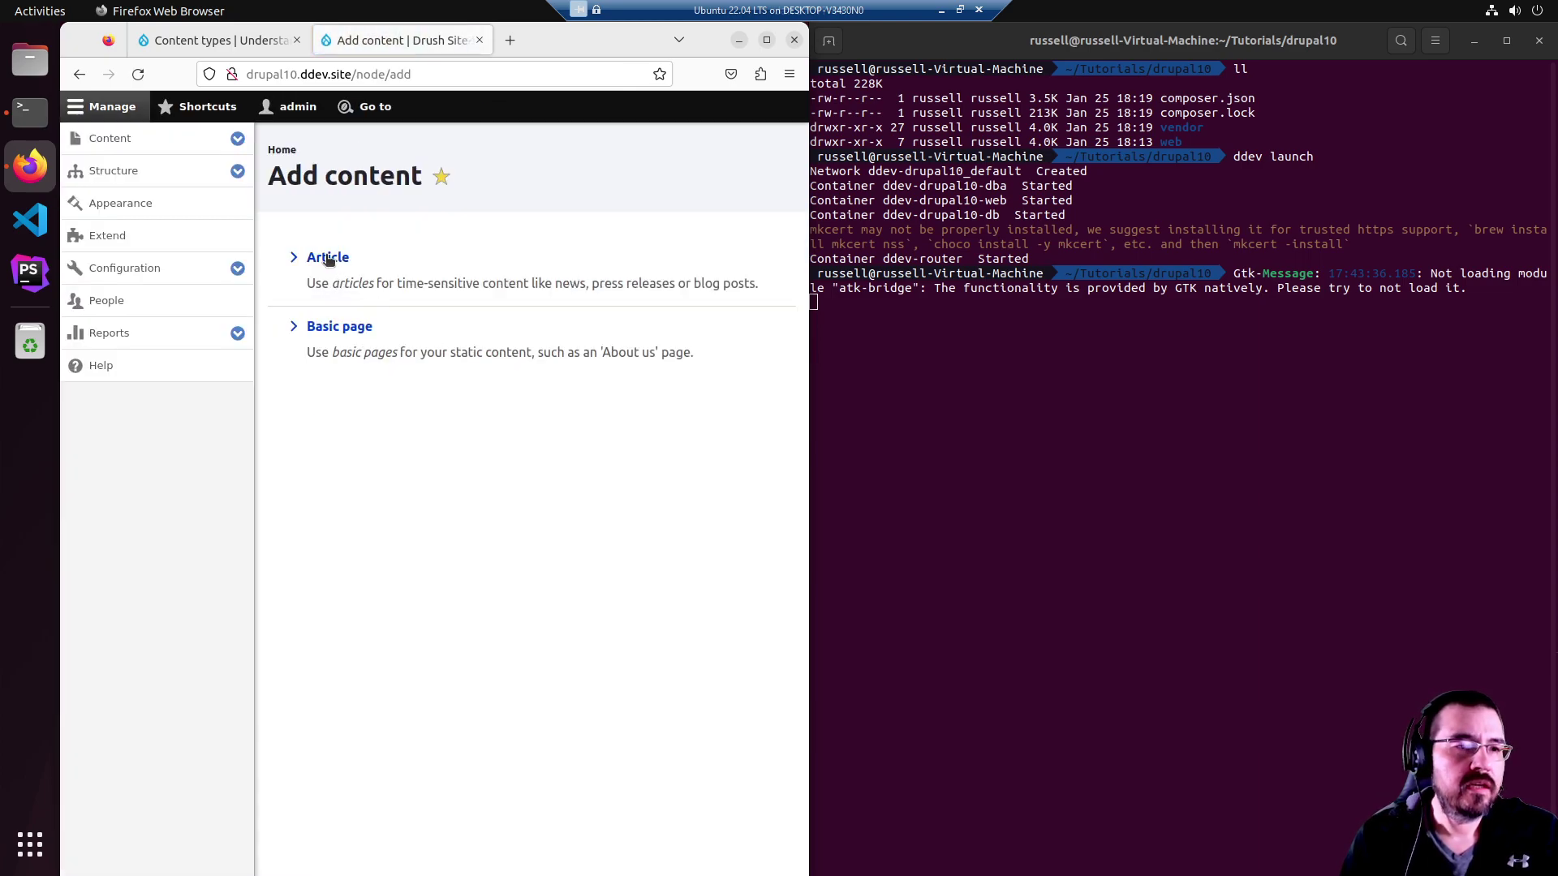
left_click(328, 258)
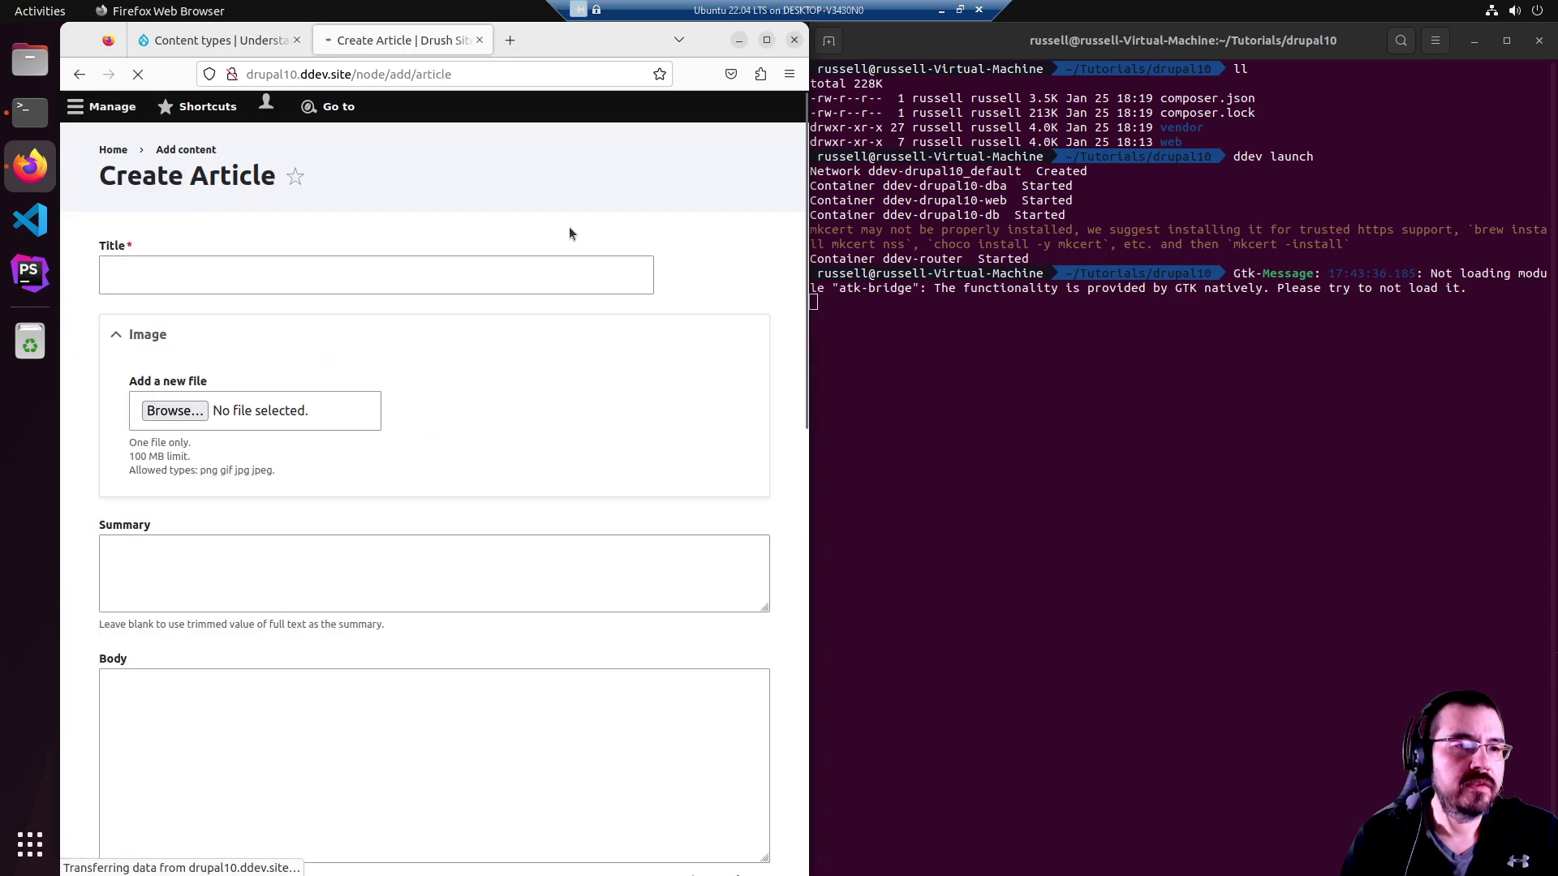
left_click(365, 287)
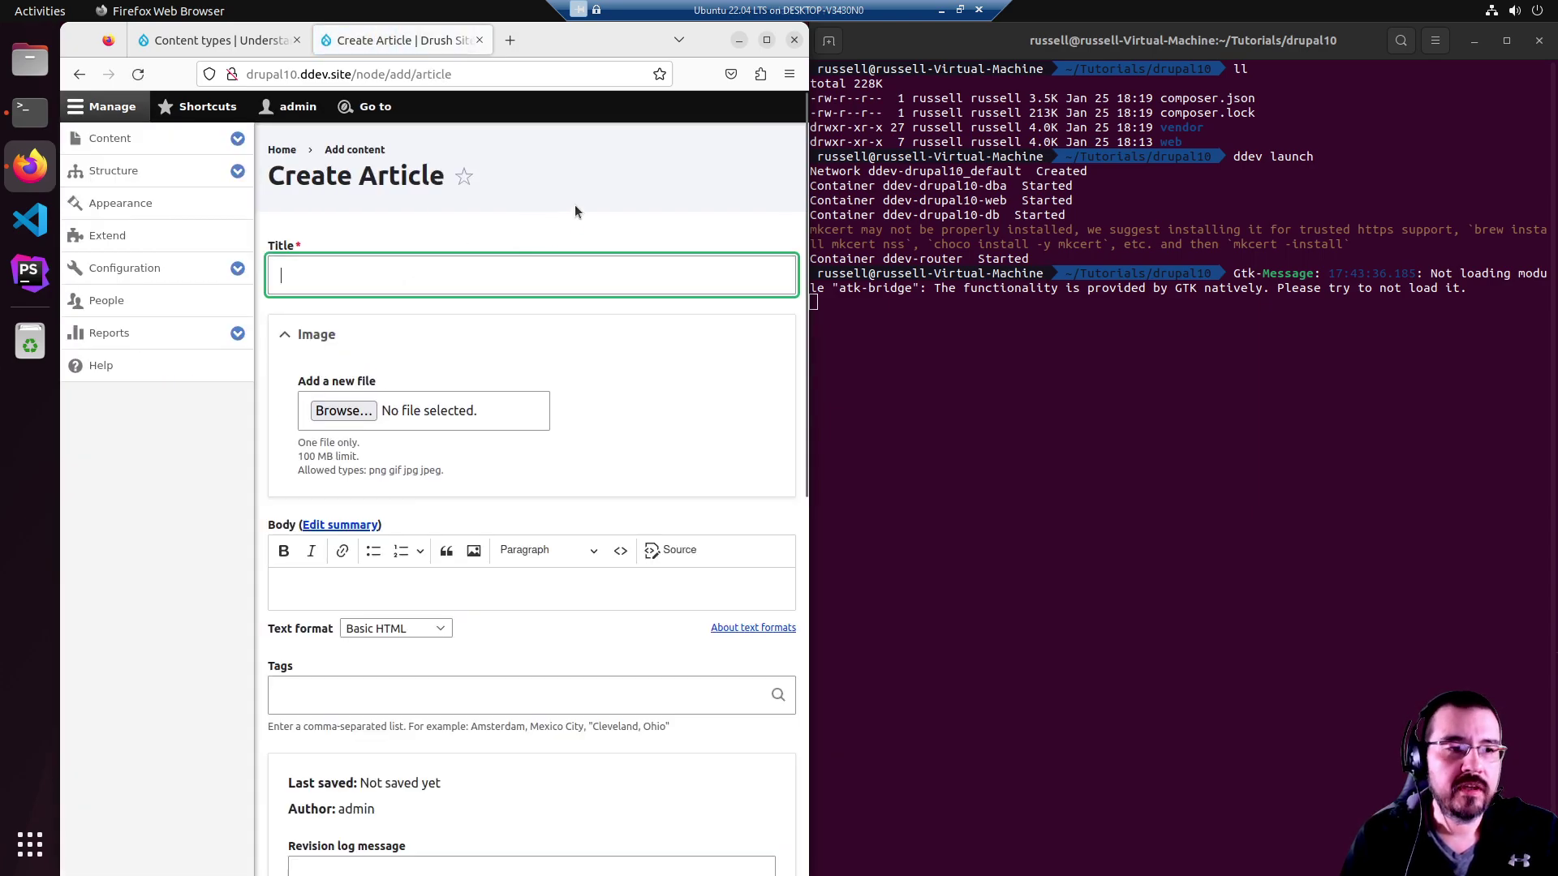
scroll(719, 358, "down", 2)
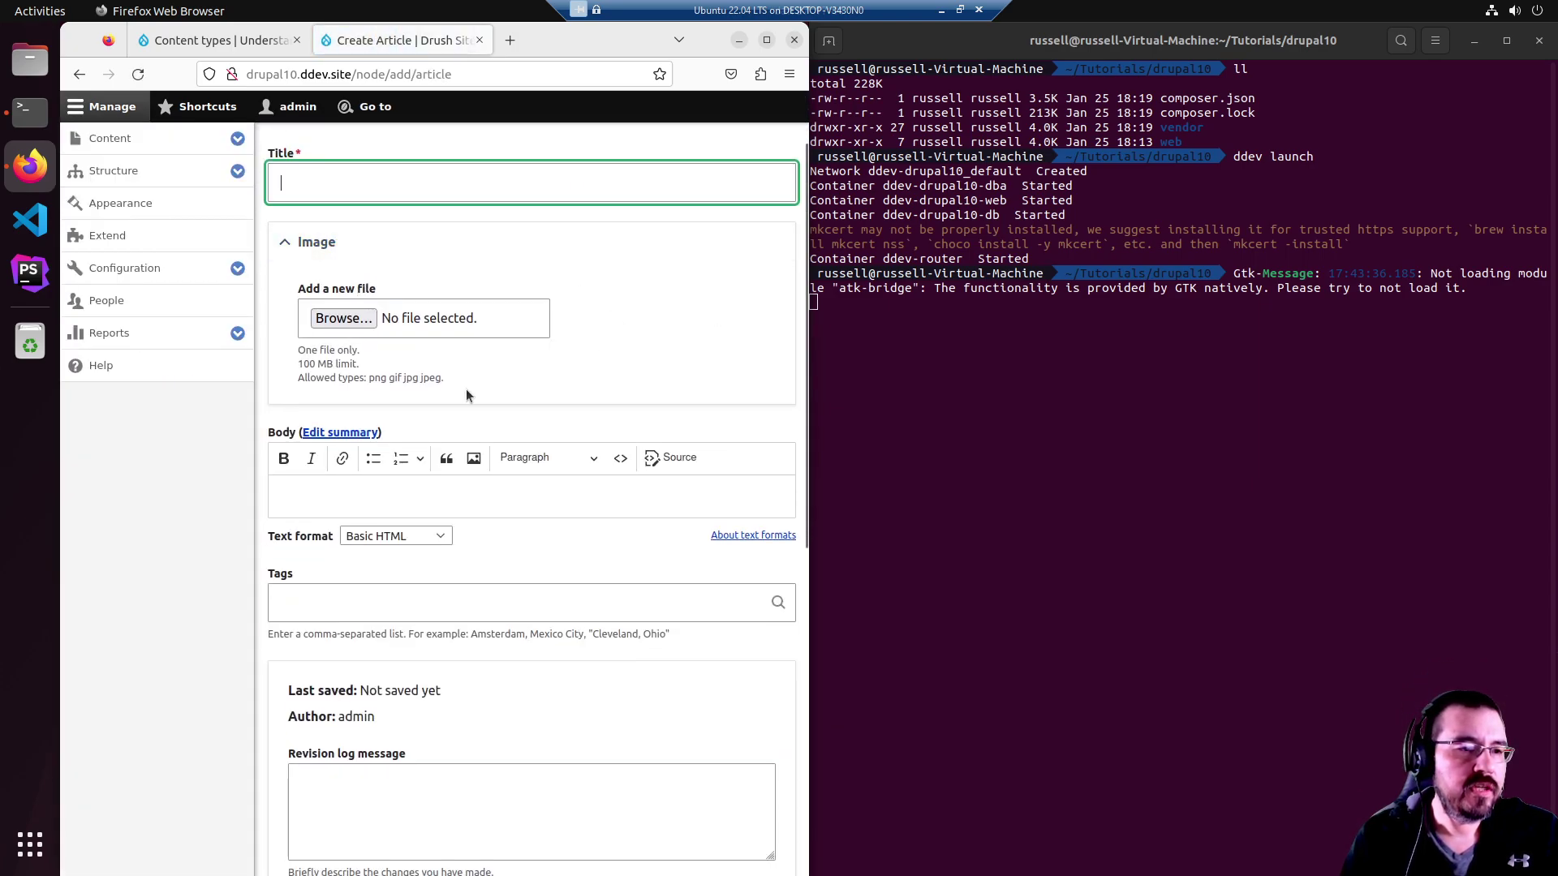
scroll(622, 500, "down", 4)
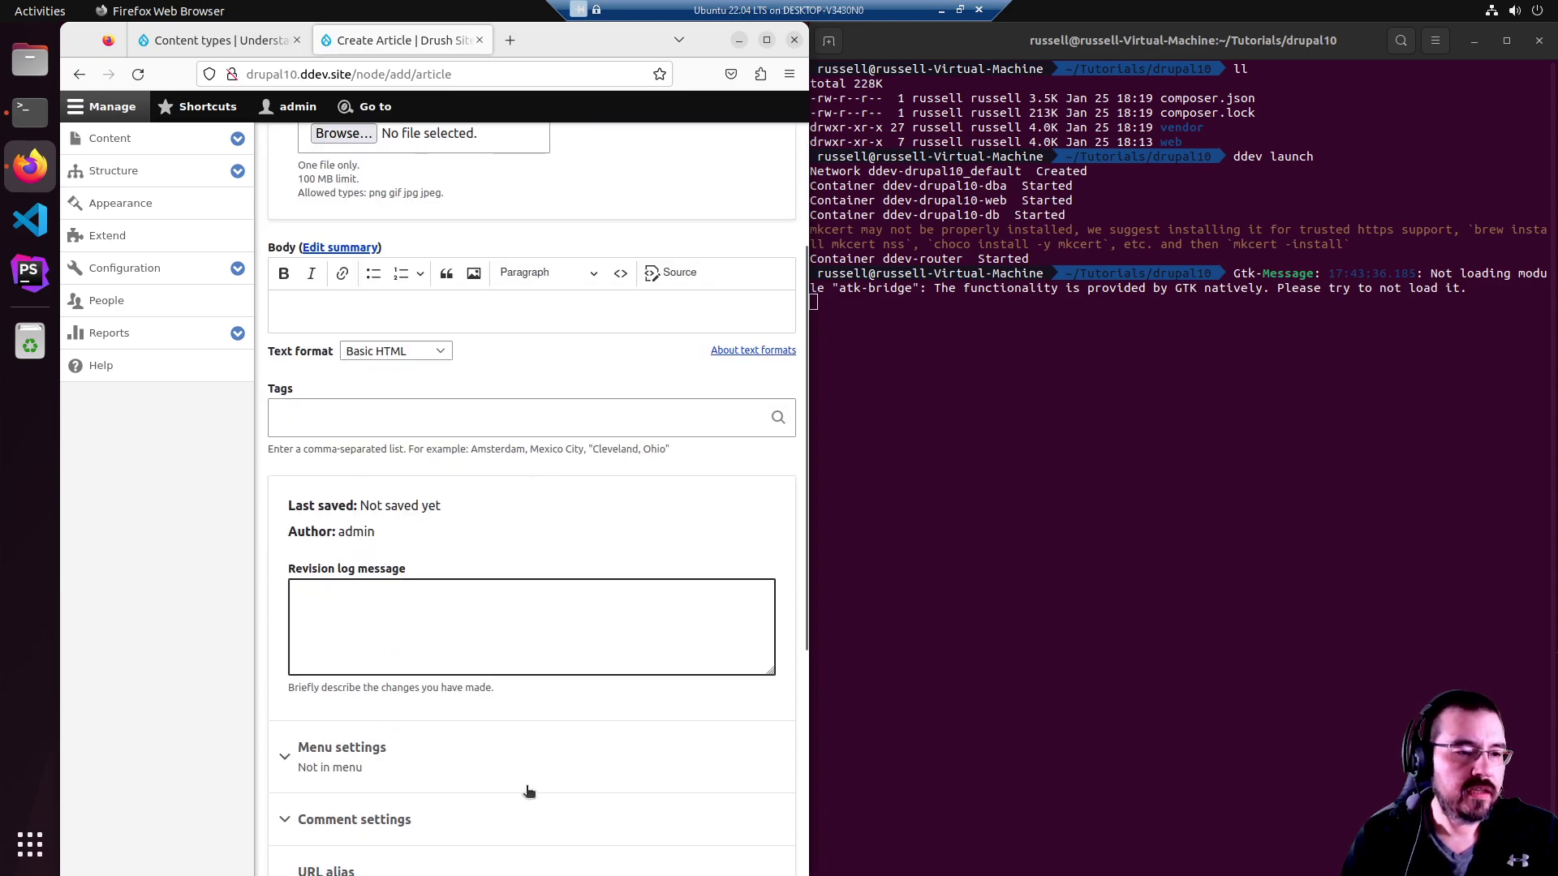
scroll(577, 390, "up", 6)
left_click(598, 169)
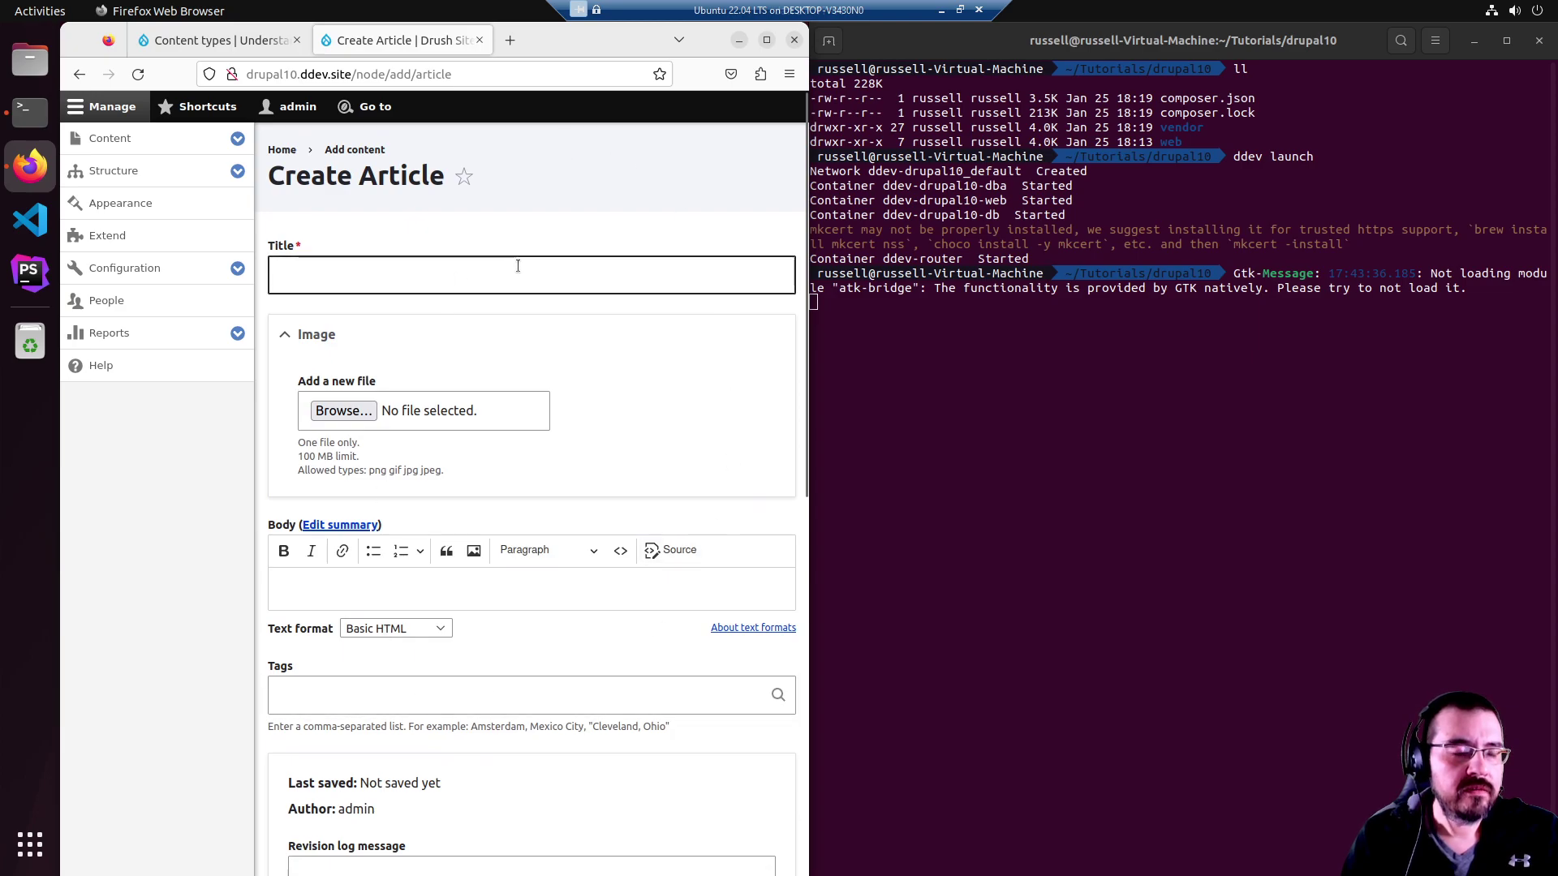
Open the Manage form display page for the Article content type.
left_click(237, 171)
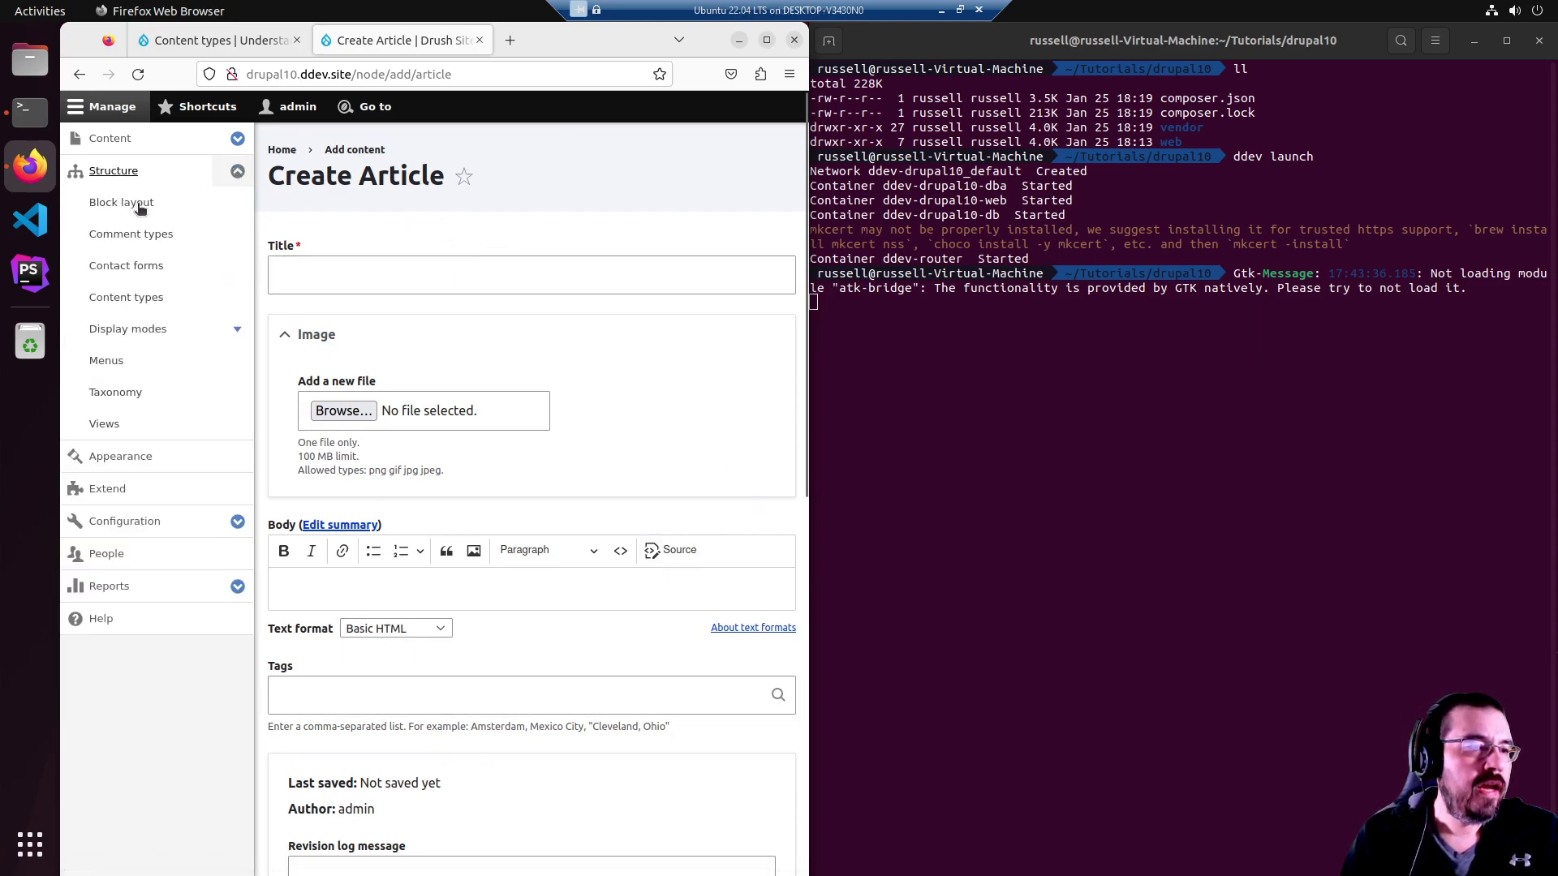
left_click(149, 298)
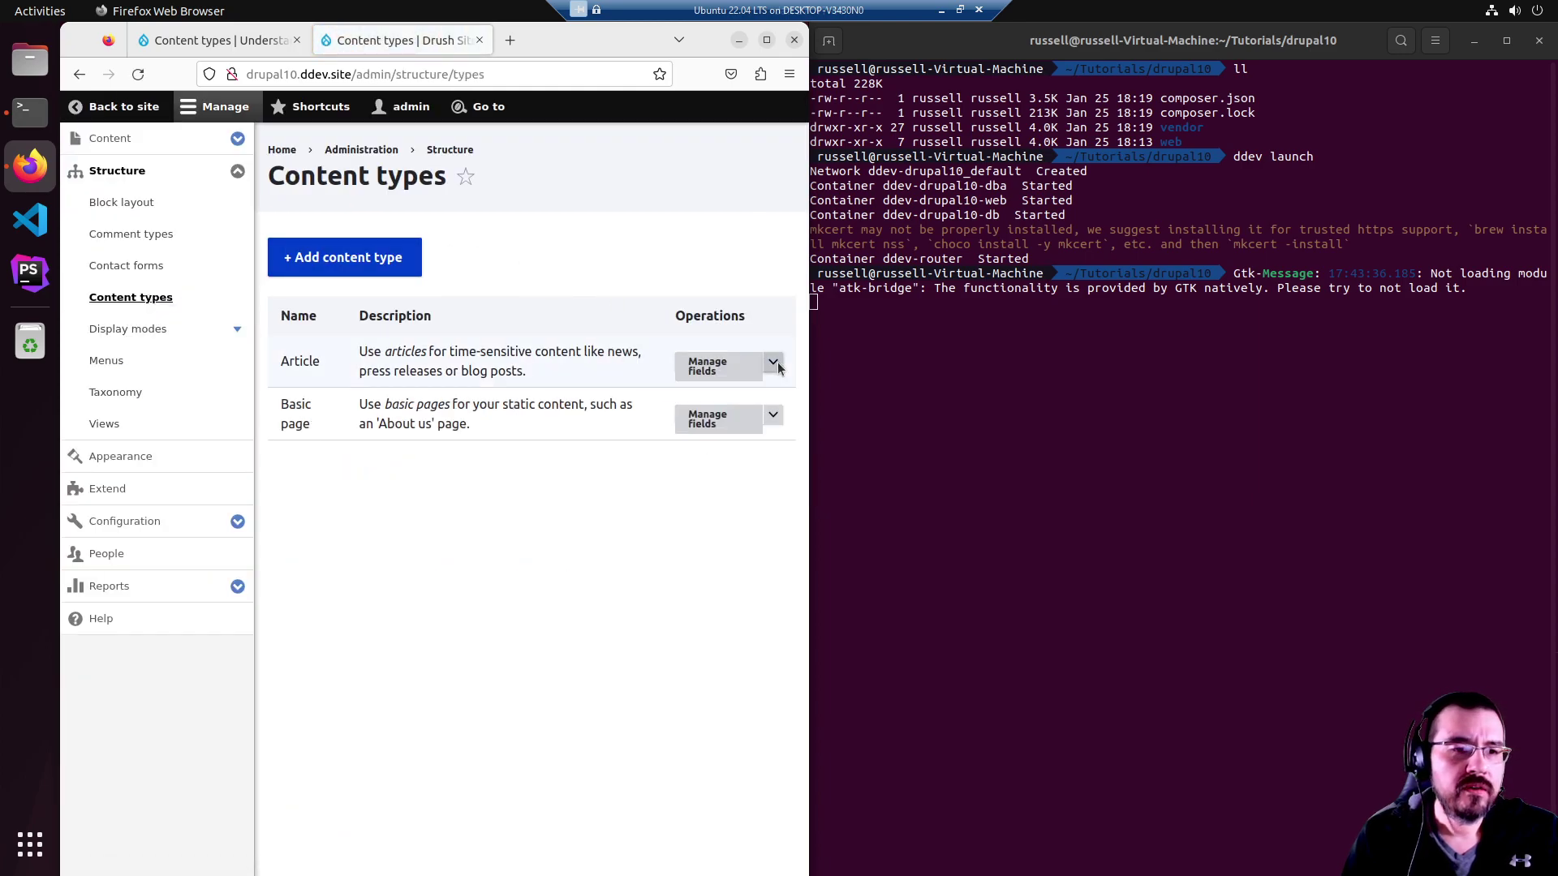
left_click(702, 369)
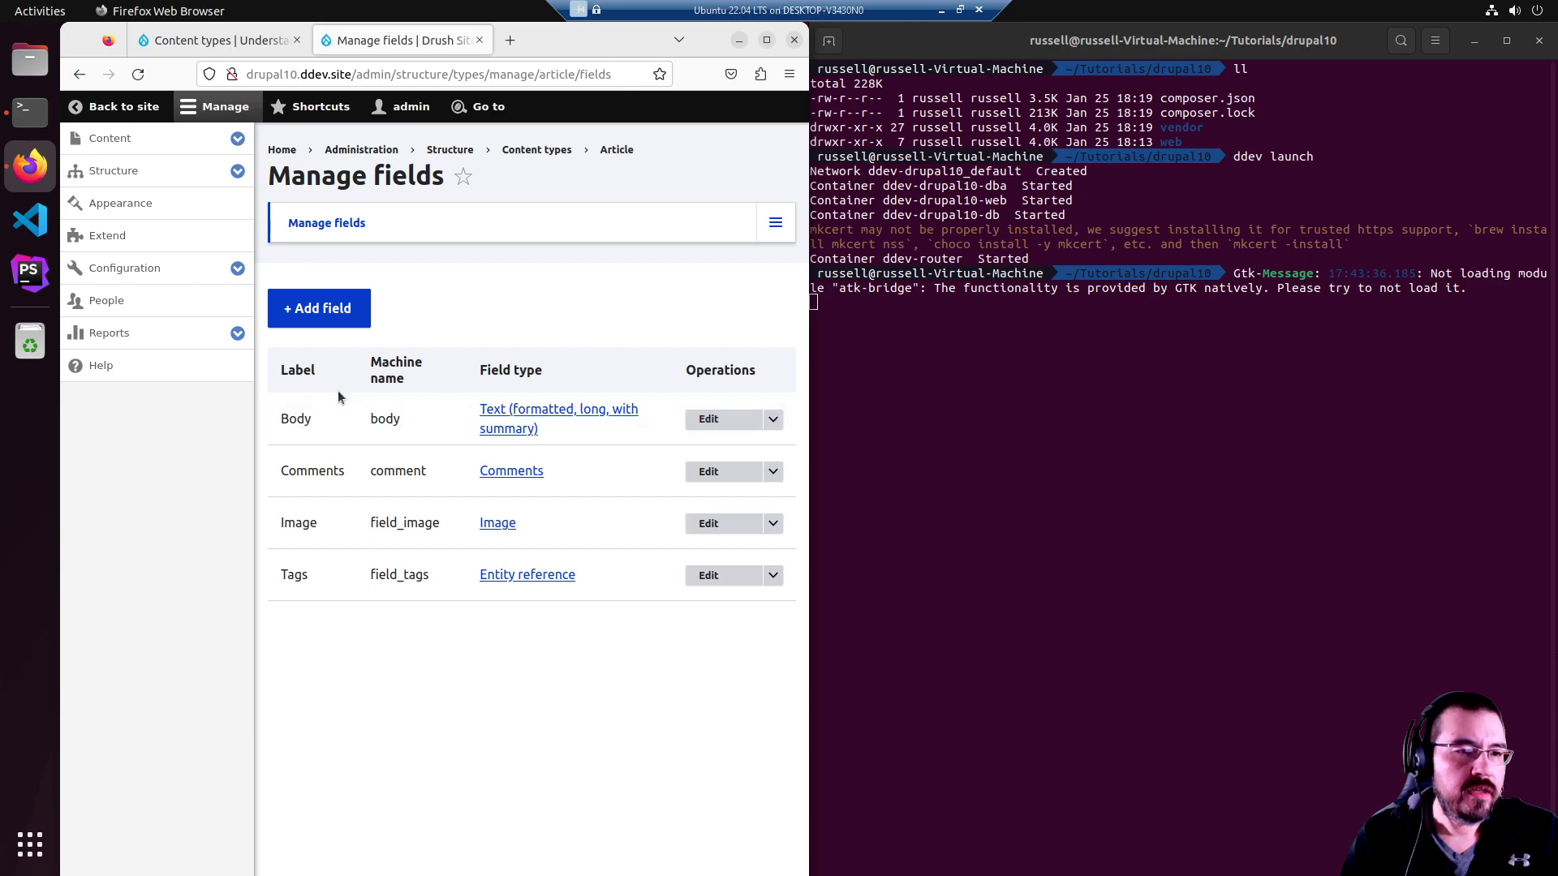
left_click(775, 224)
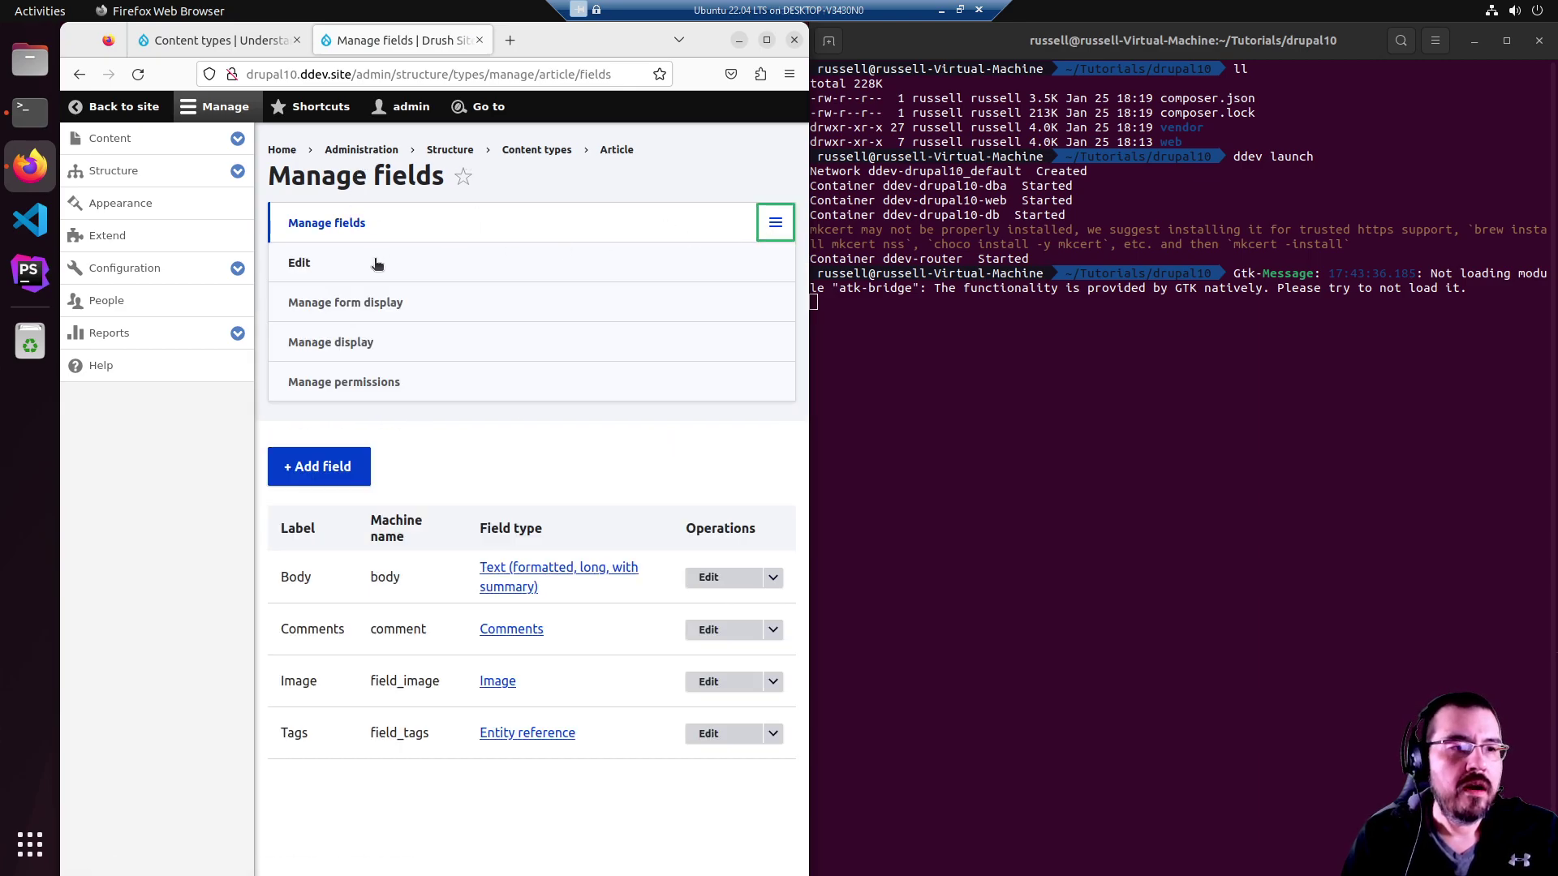
left_click(329, 303)
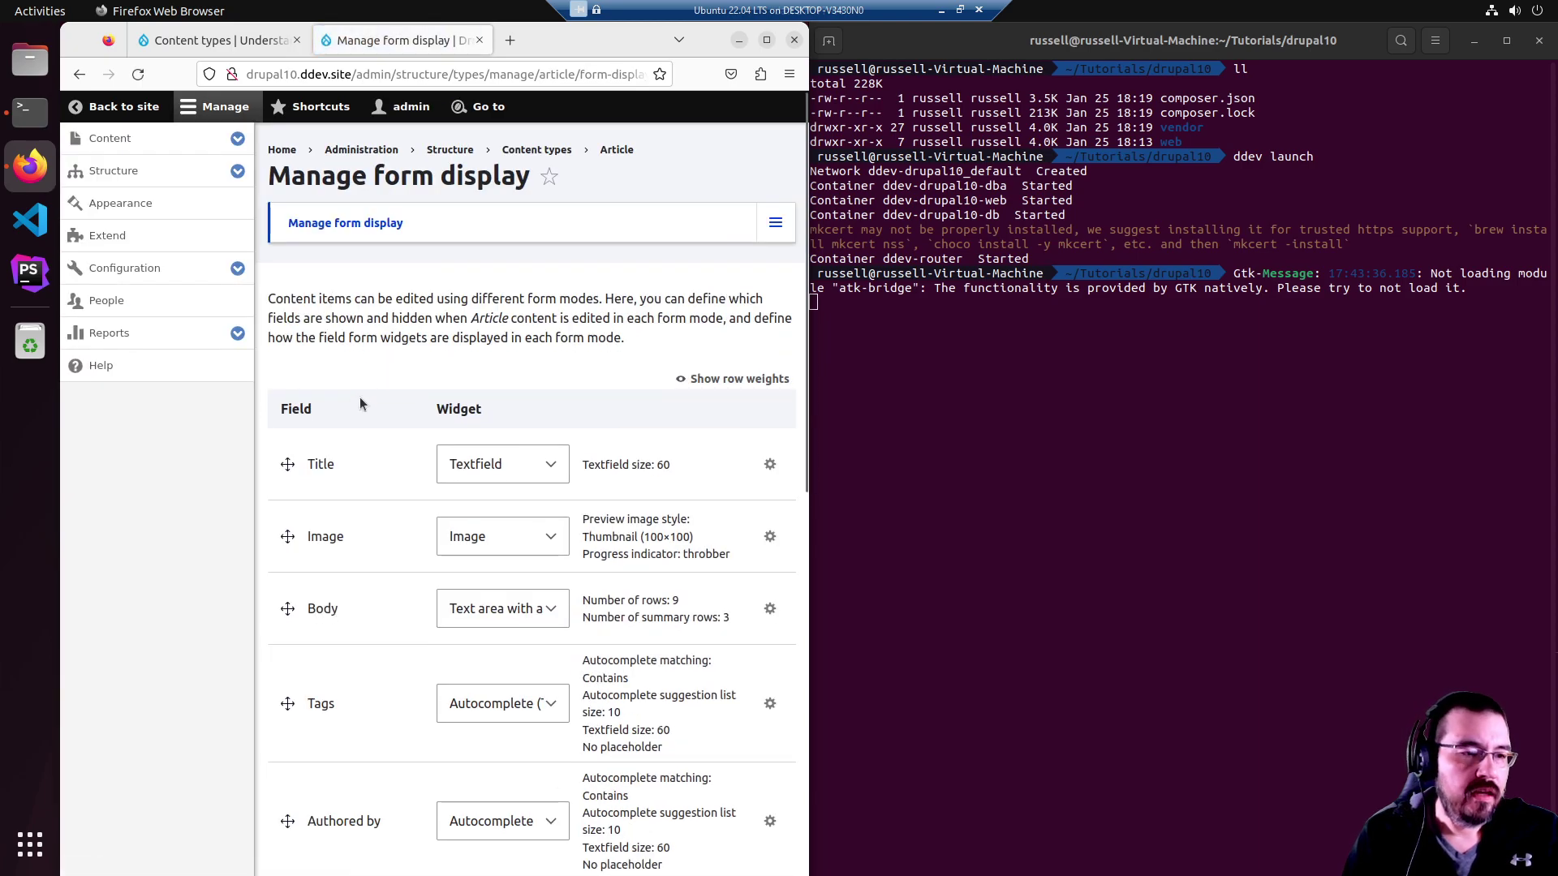
Drag the Title row below Authored by and save the form display.
scroll(381, 357, "down", 2)
scroll(487, 324, "down", 4)
scroll(422, 236, "up", 1)
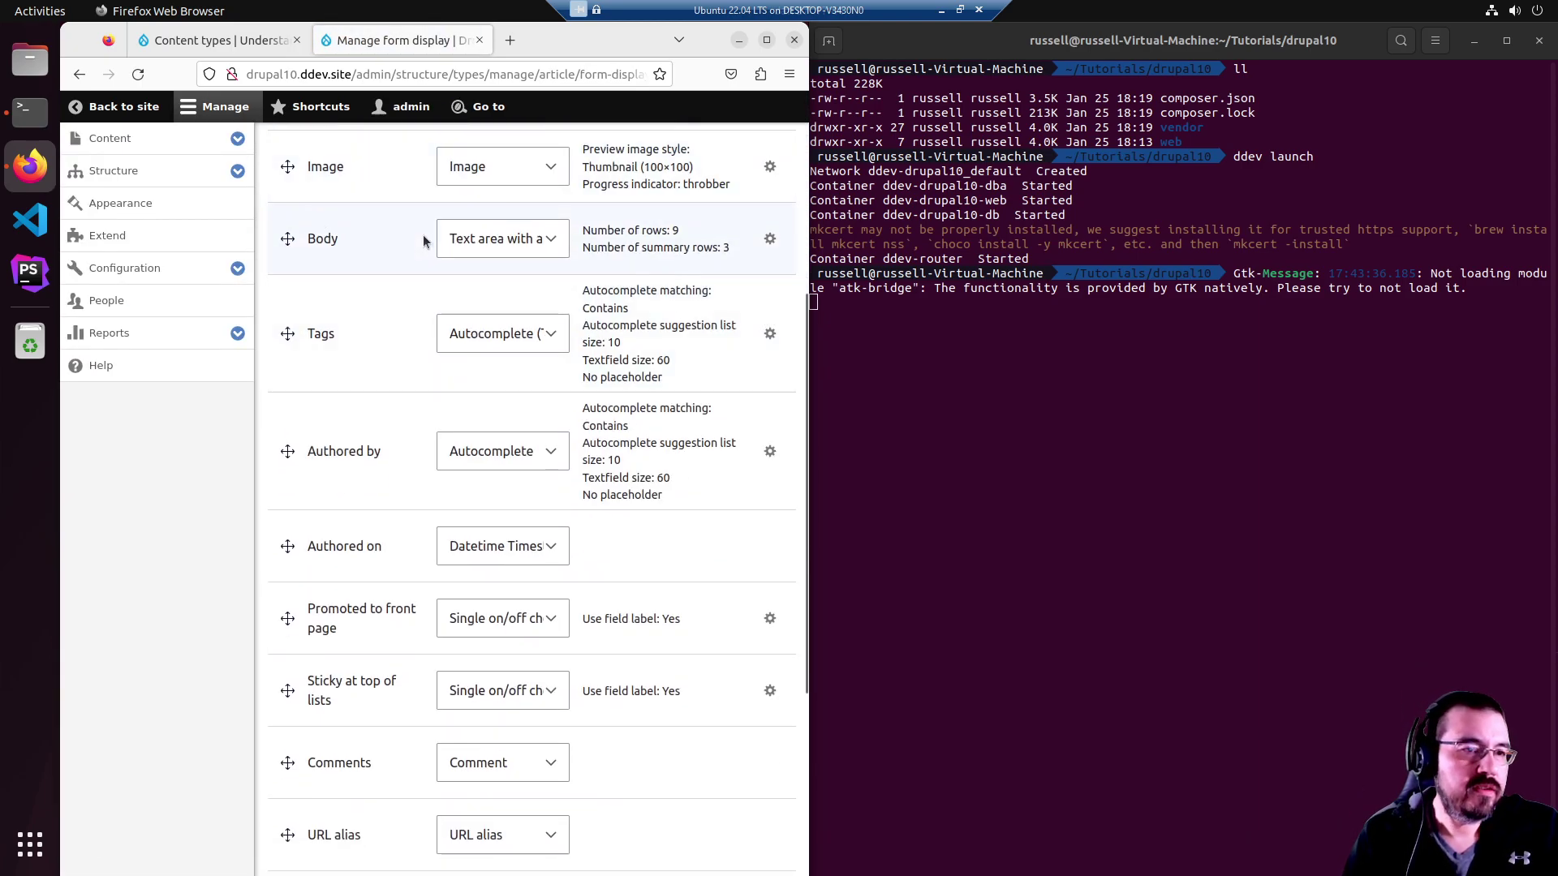
left_click_drag(290, 188, 294, 567)
scroll(382, 568, "down", 5)
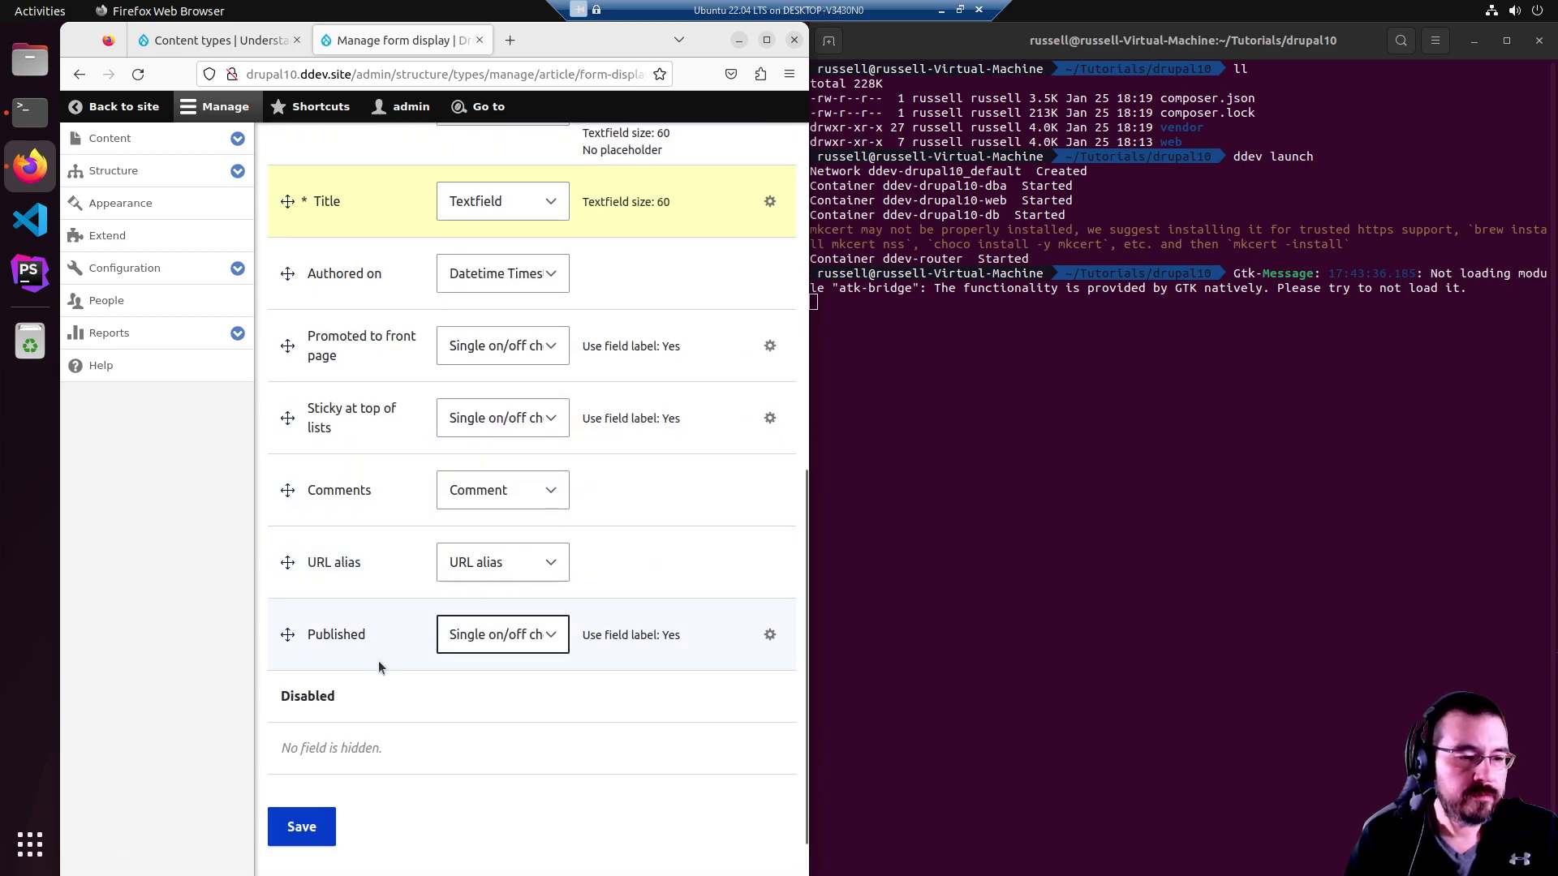
left_click(302, 826)
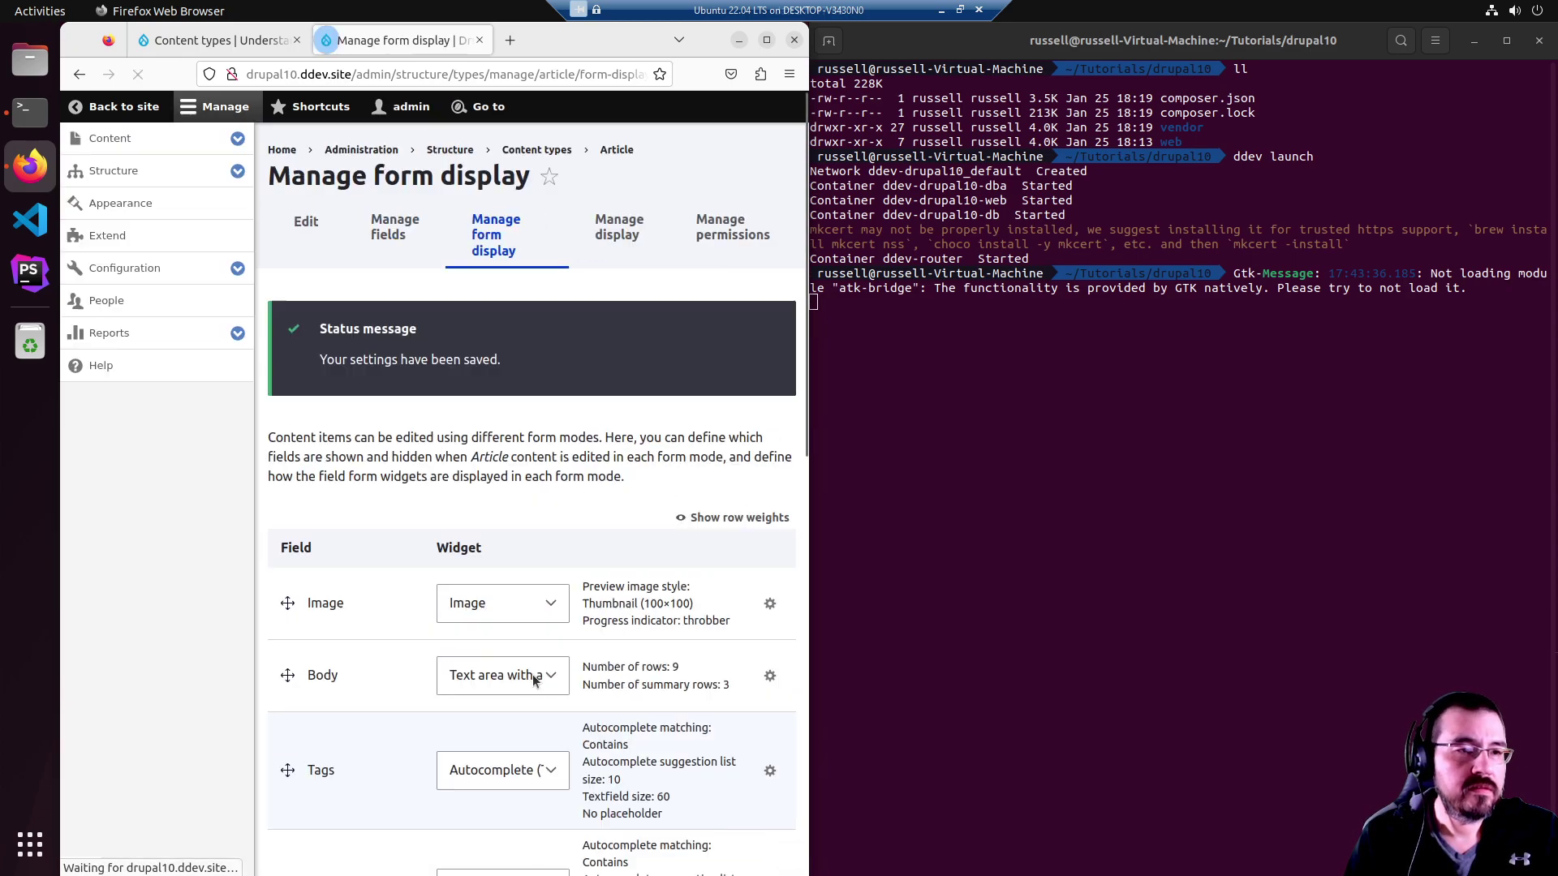
Open a new Create Article form to confirm Title now comes after Image, Body and Tags.
left_click(116, 140)
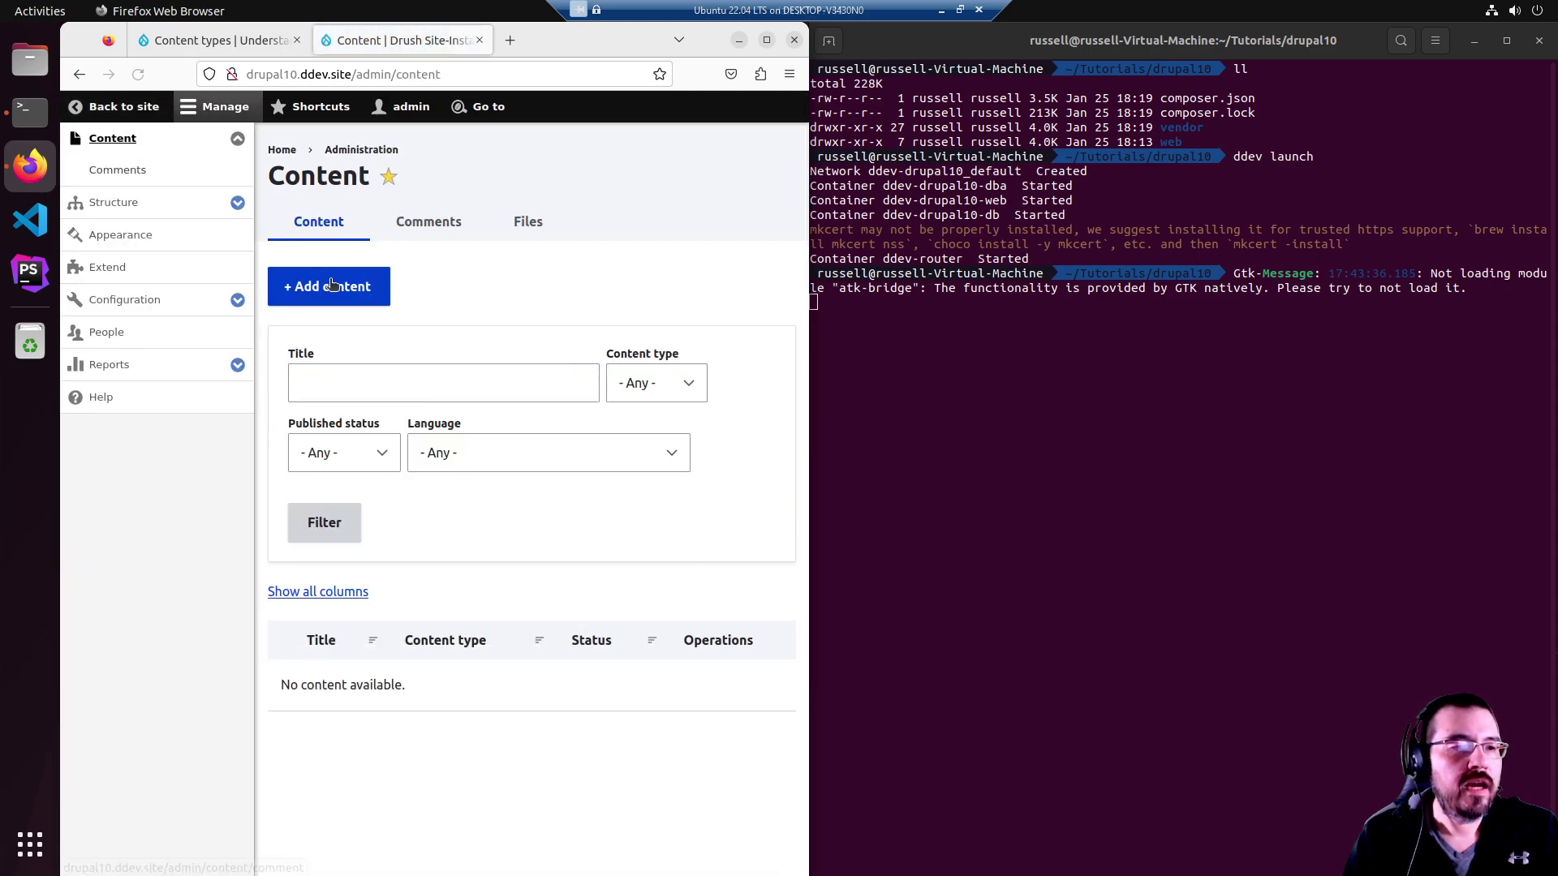
left_click(357, 284)
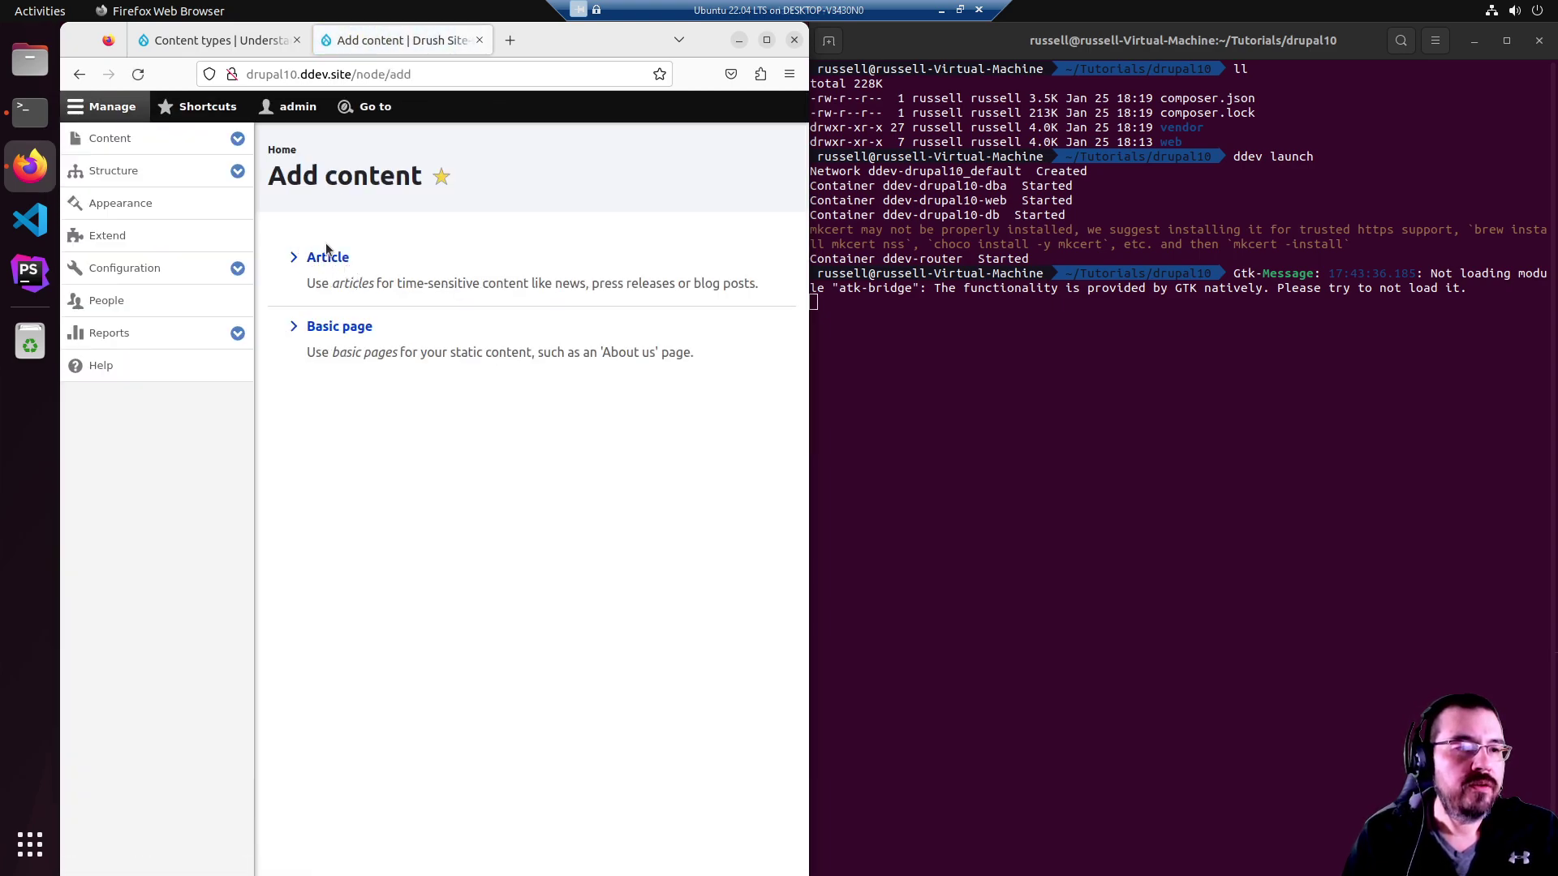
left_click(328, 258)
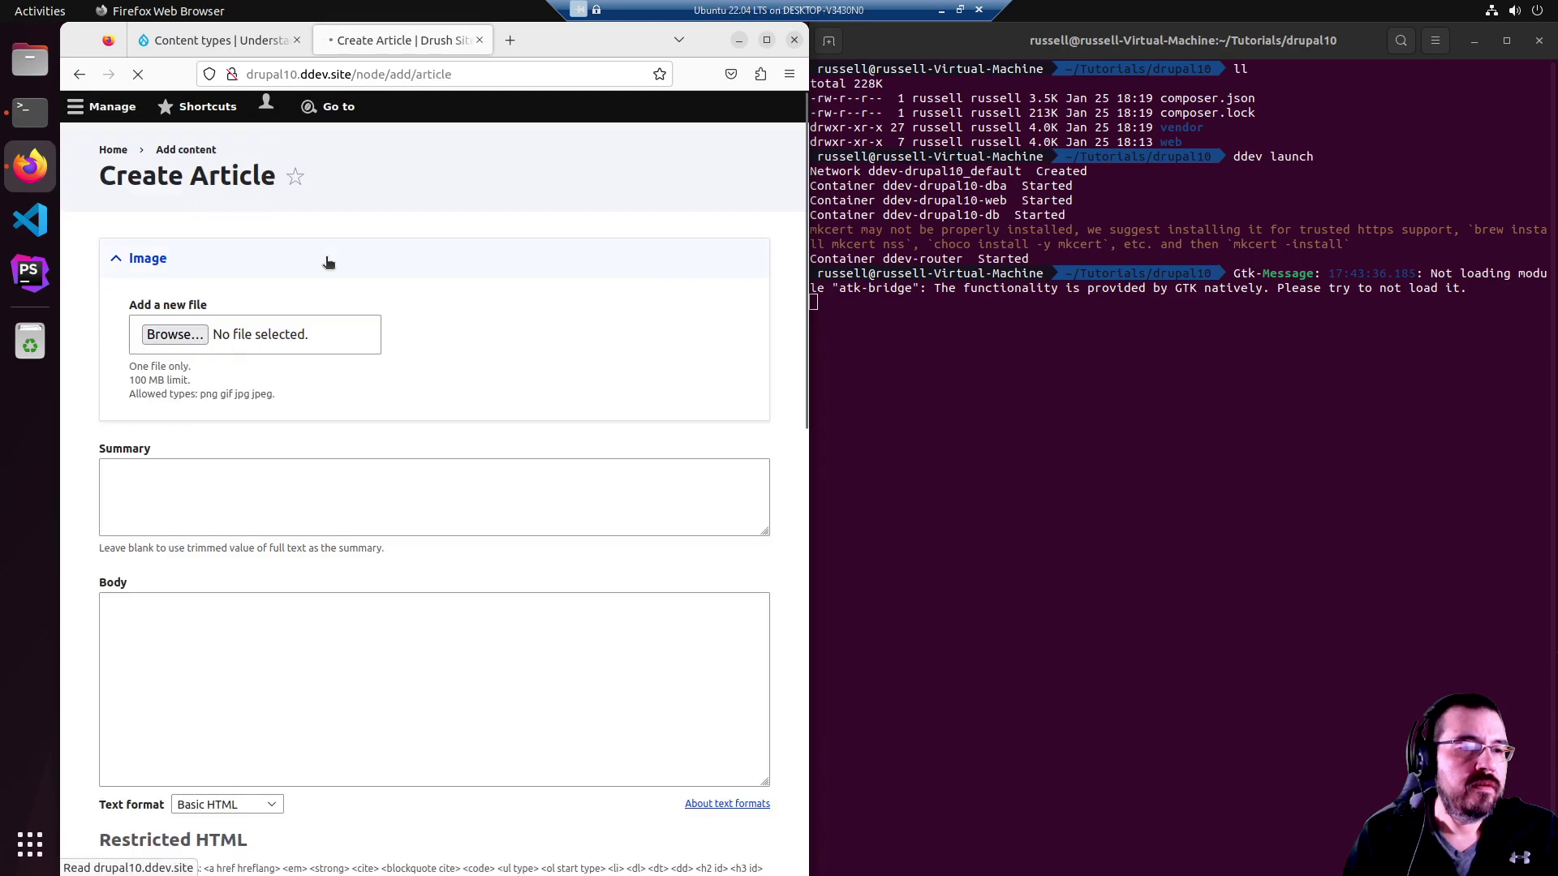
scroll(457, 415, "down", 10)
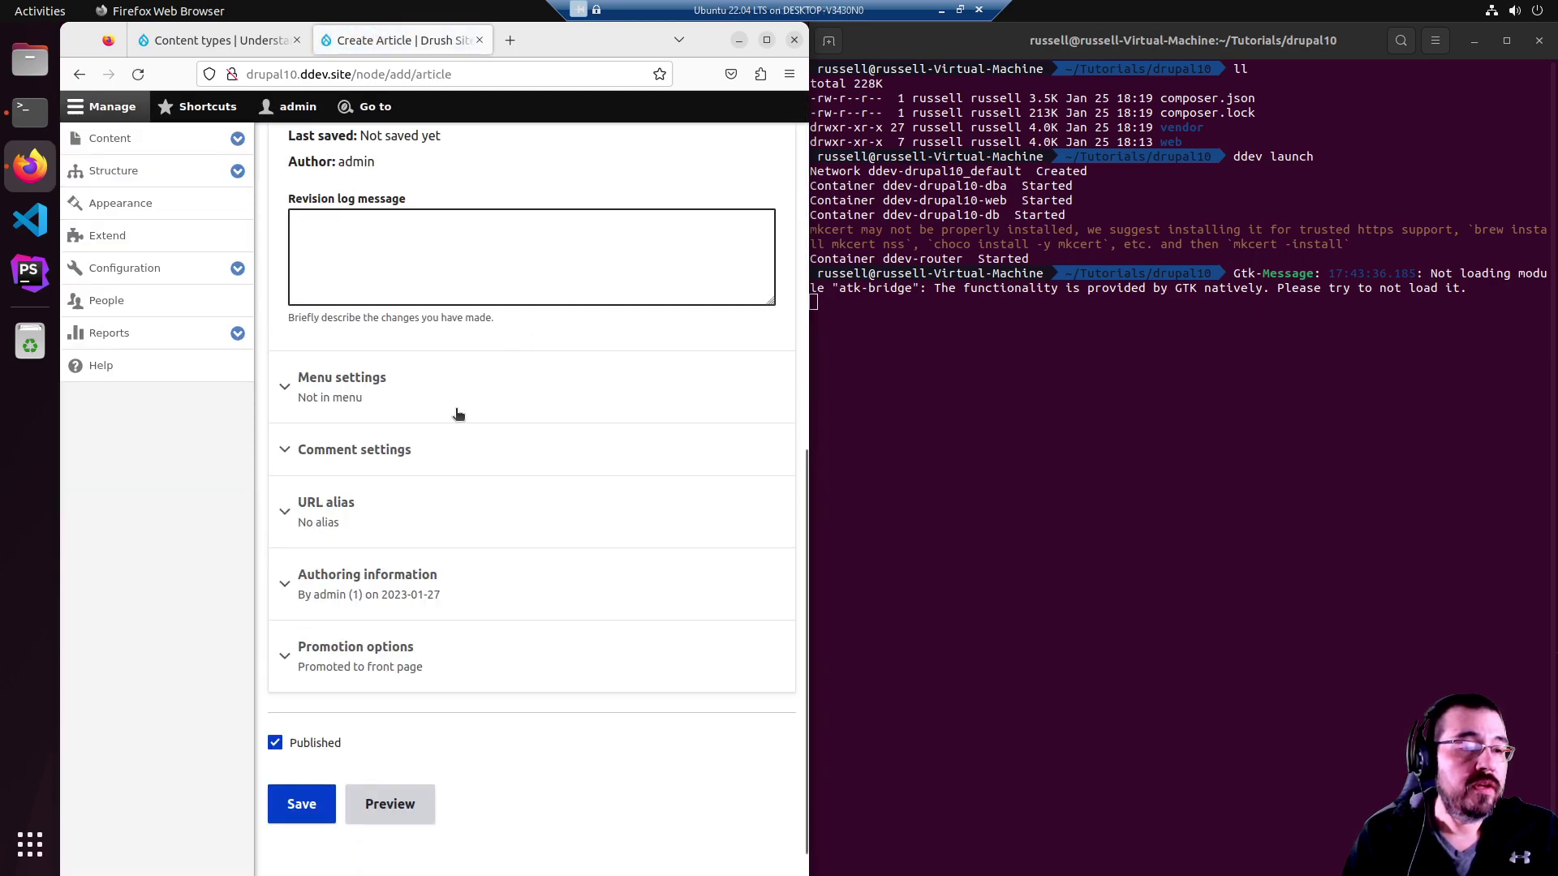
scroll(456, 415, "up", 5)
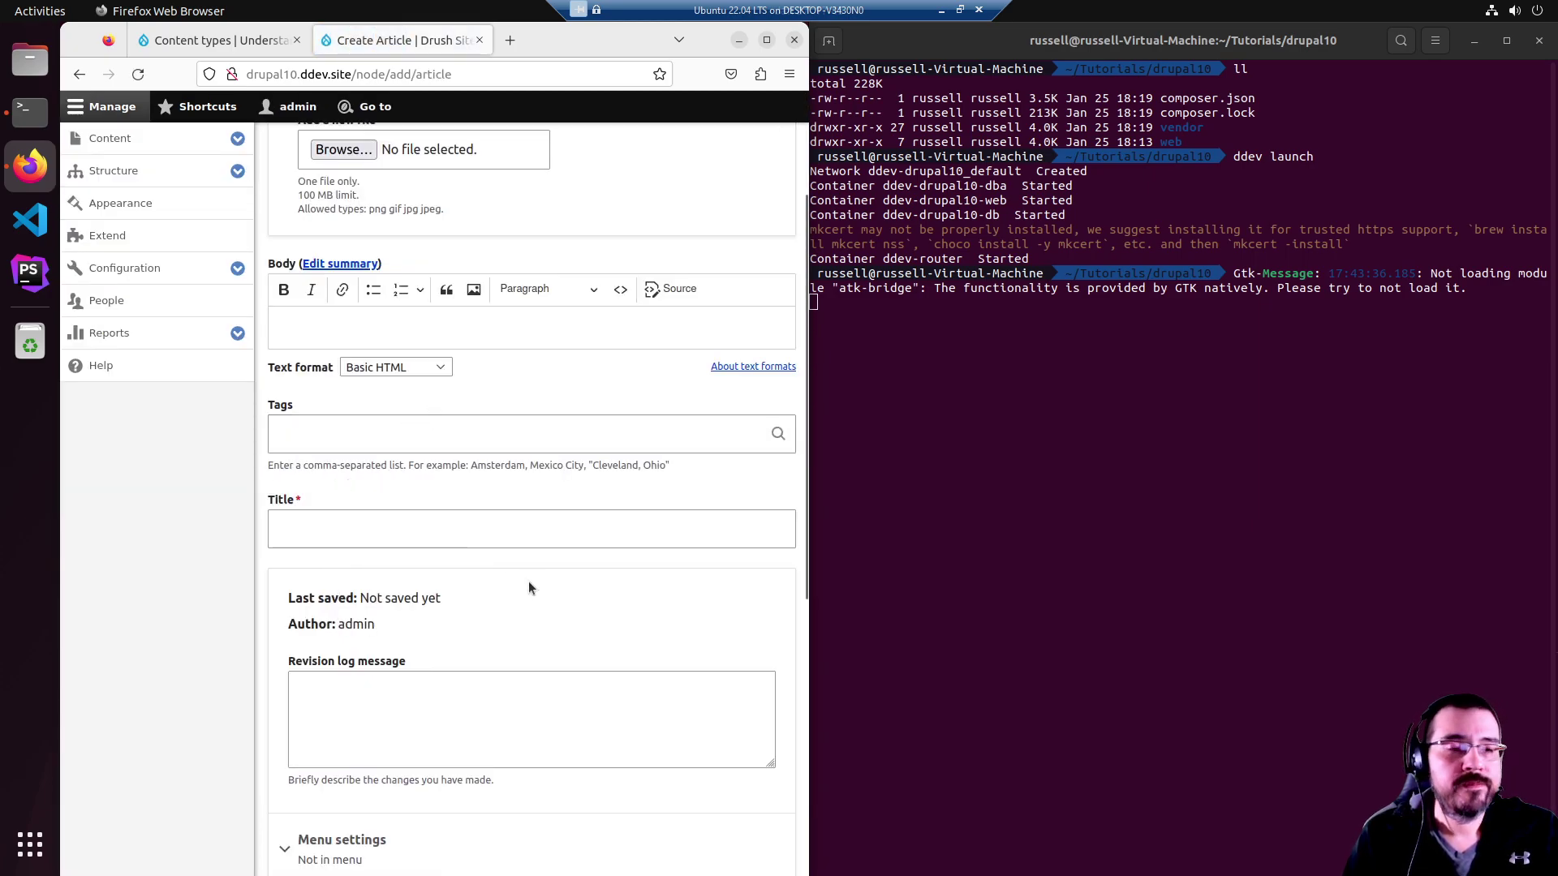
scroll(528, 586, "up", 3)
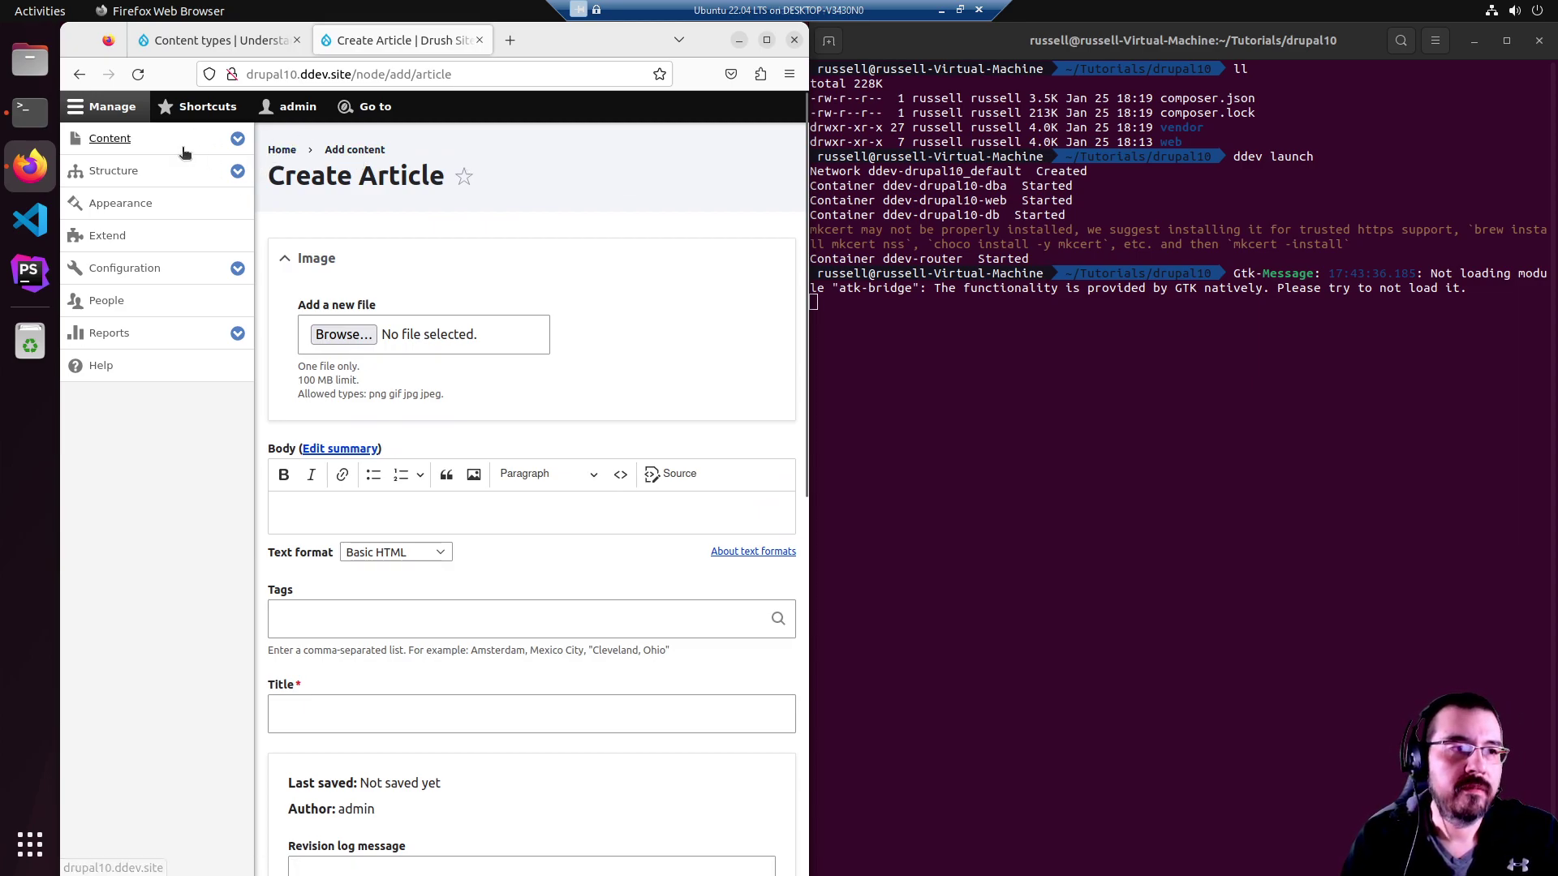
Go to Structure > Content types and start adding a new content type.
left_click(237, 138)
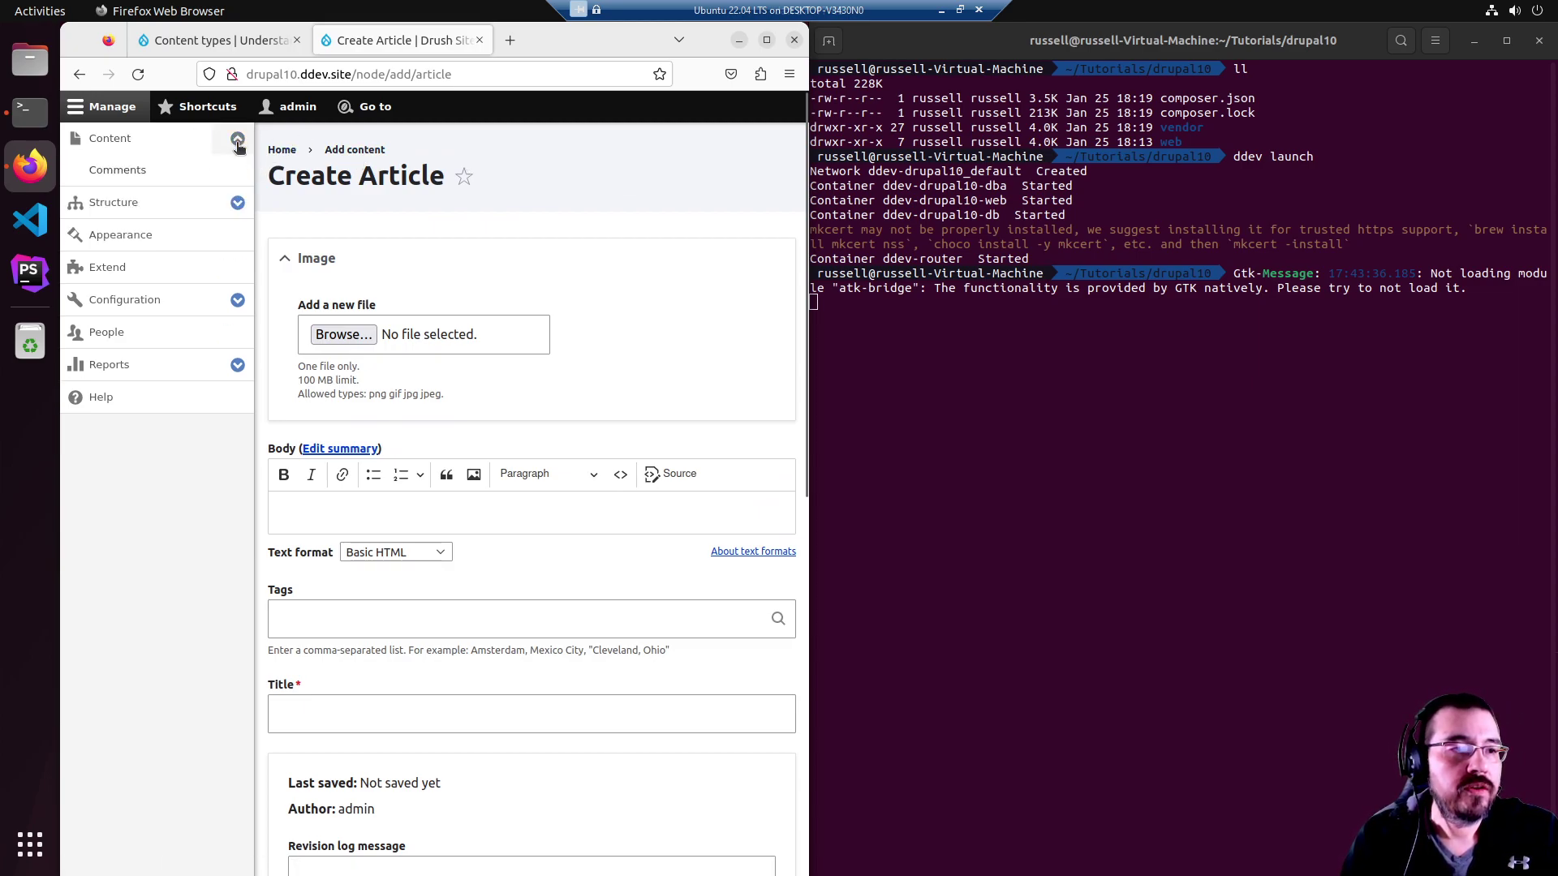
left_click(243, 199)
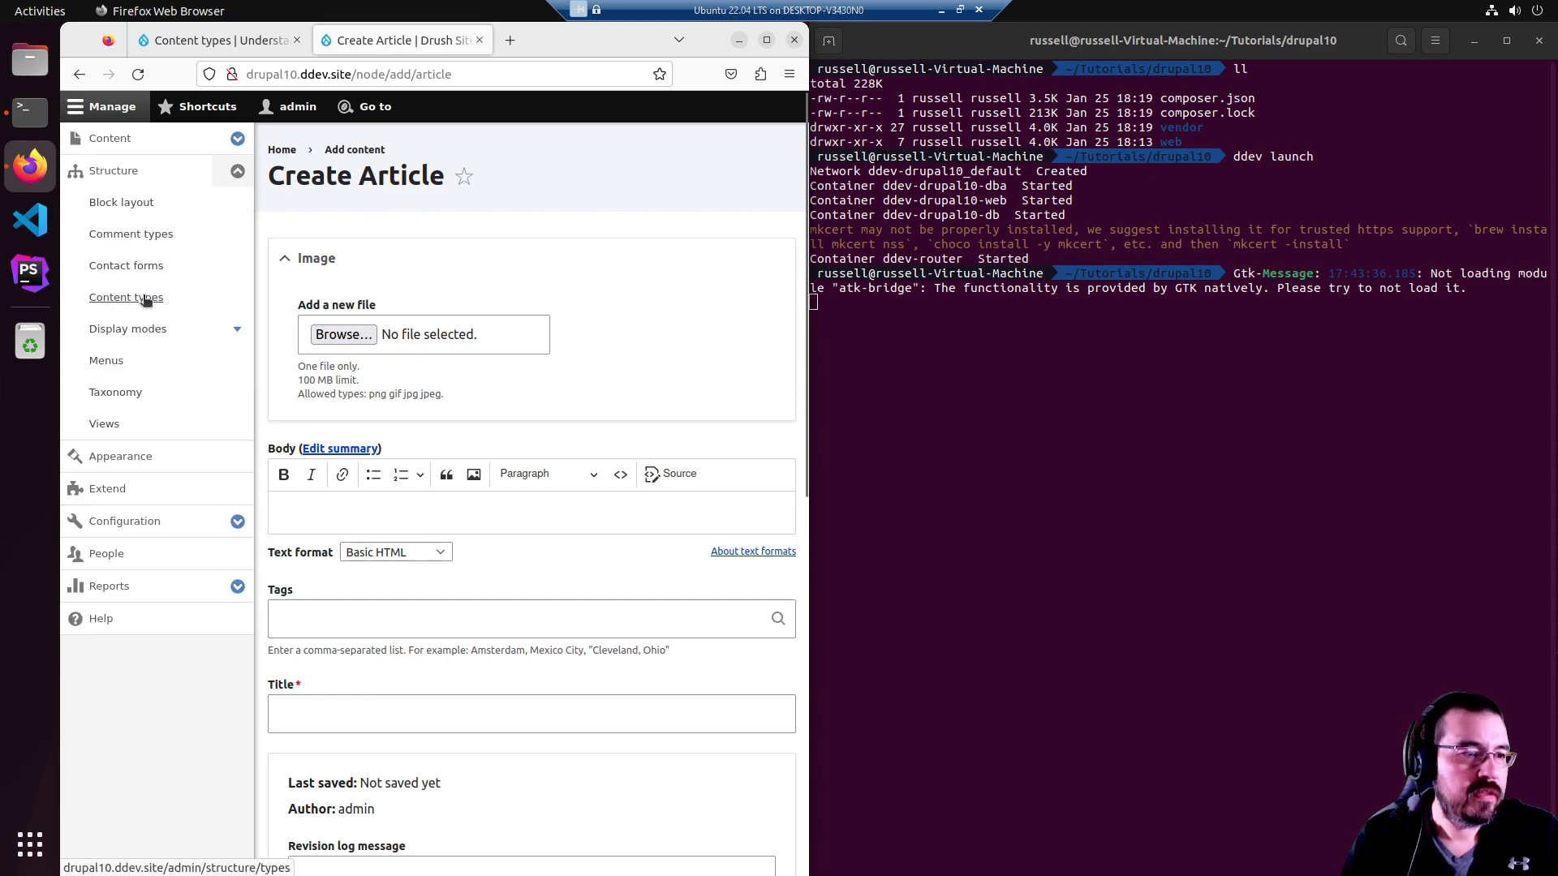
left_click(146, 299)
left_click(372, 251)
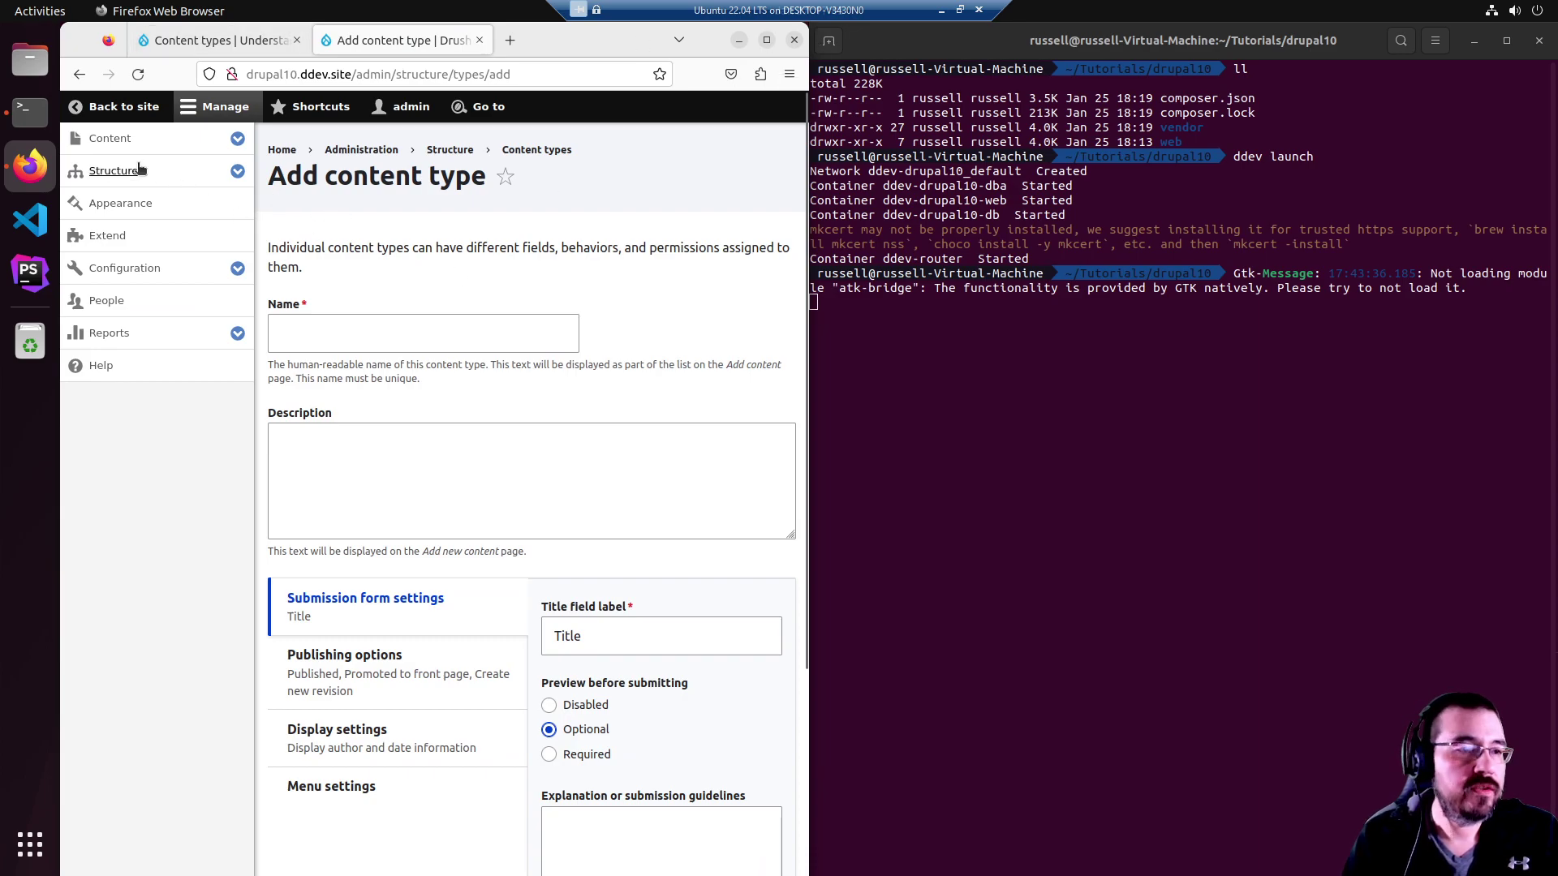
left_click(208, 175)
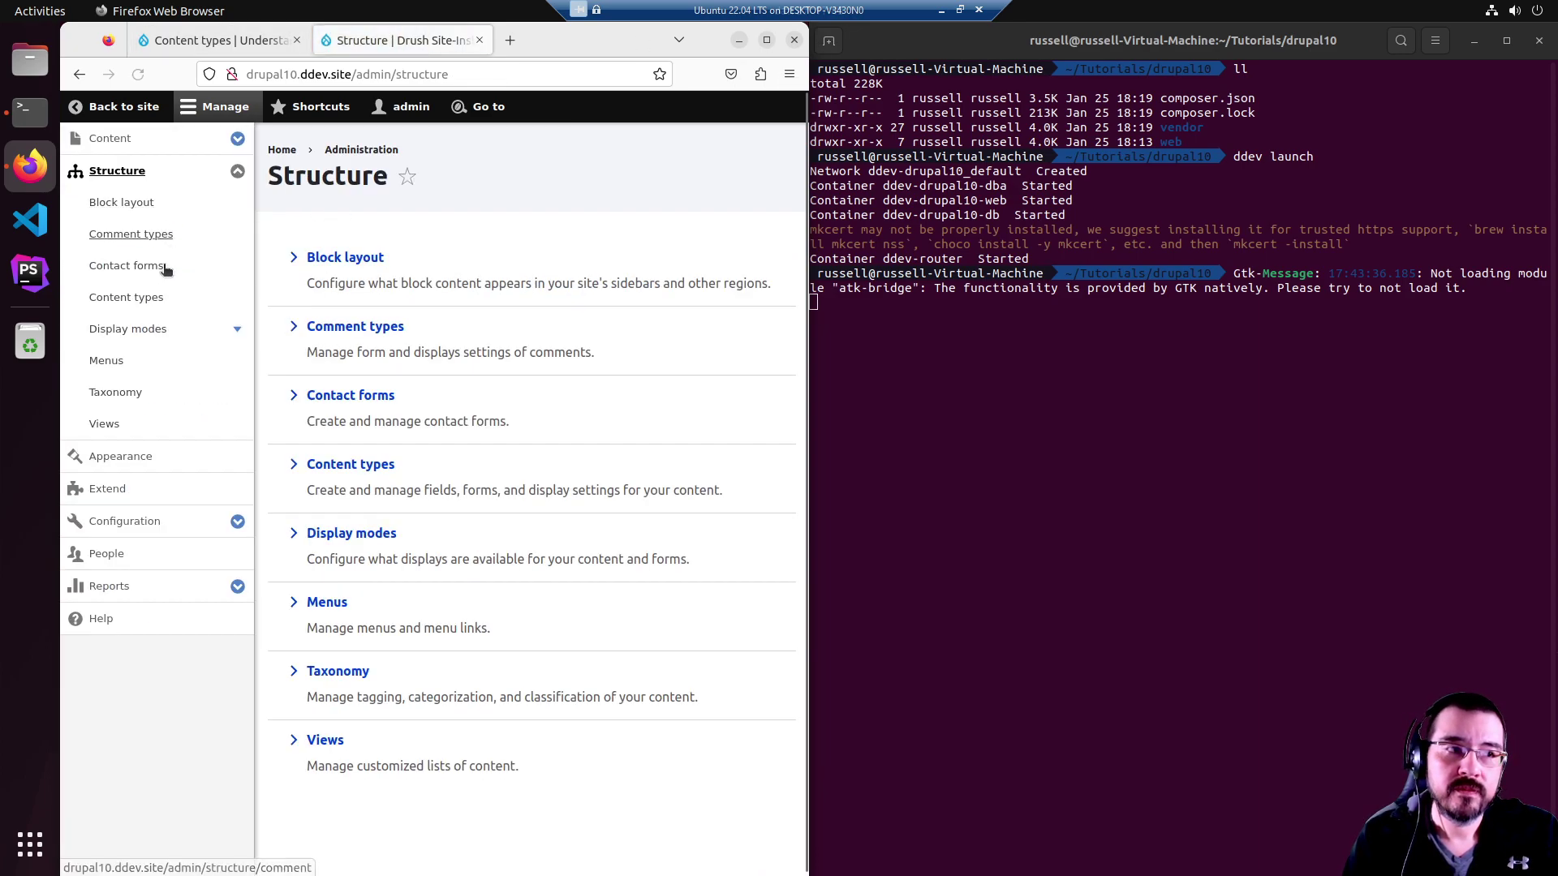
left_click(151, 300)
left_click(317, 265)
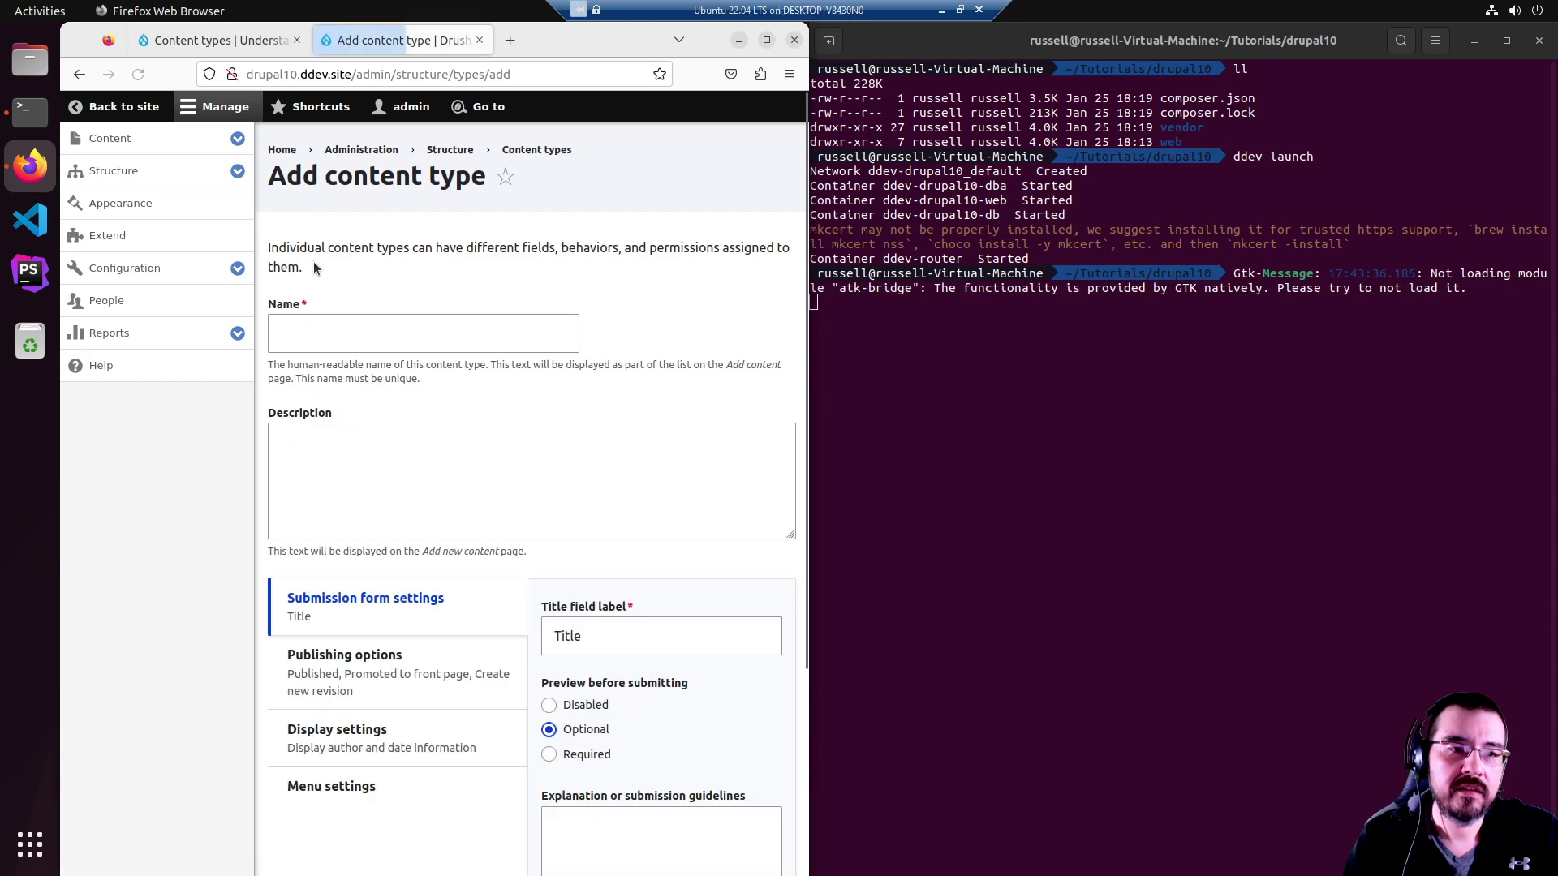
Name the type FAQ with description 'Frequently Asked Questions', check publishing options, and save.
type("FAQ")
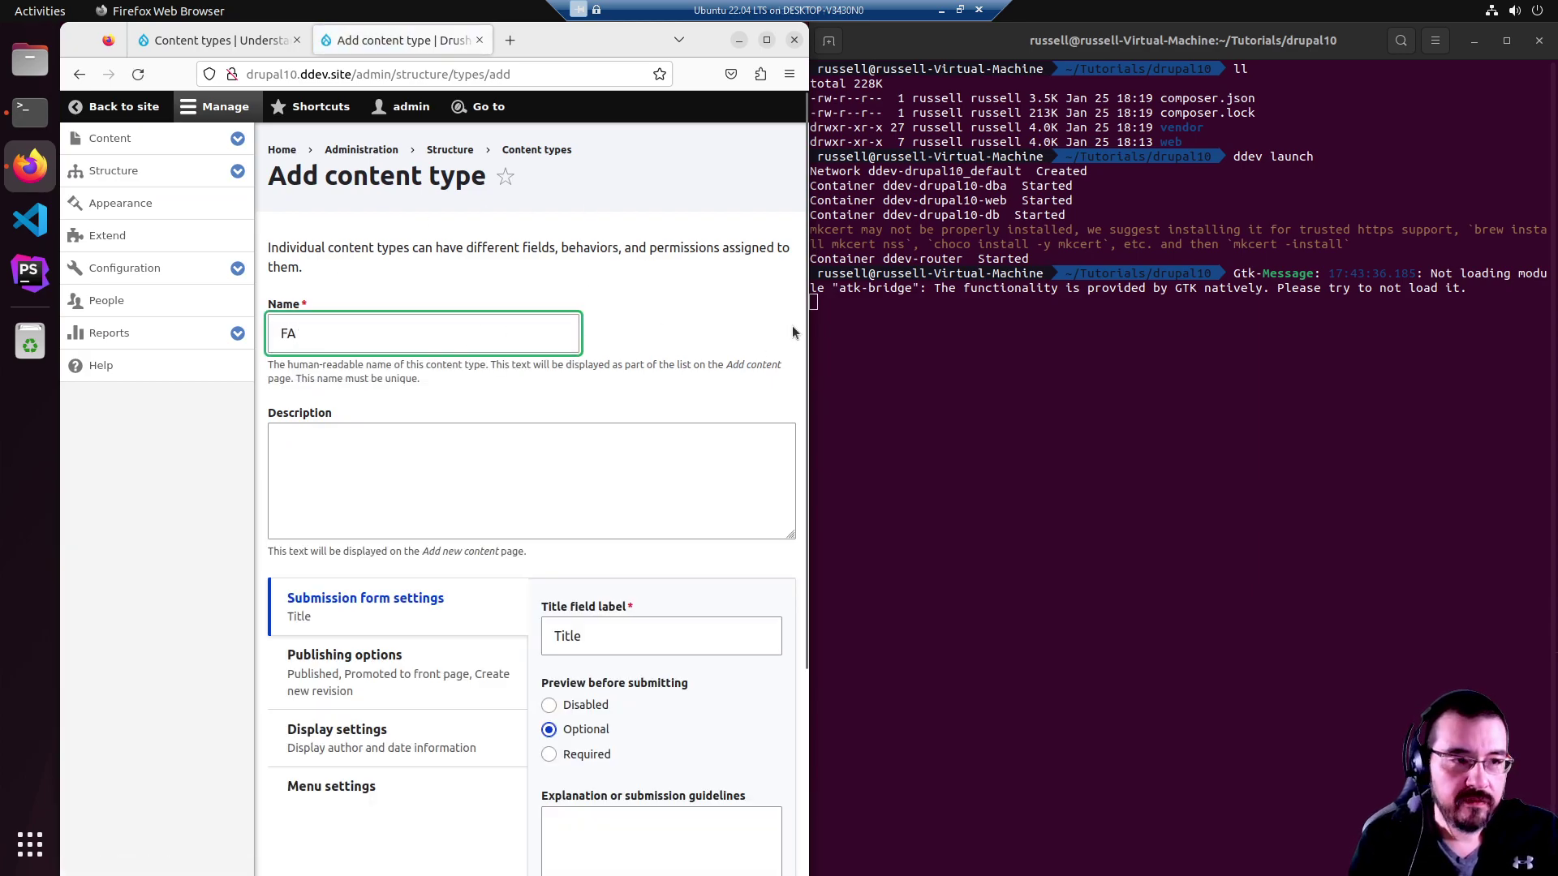
left_click(772, 476)
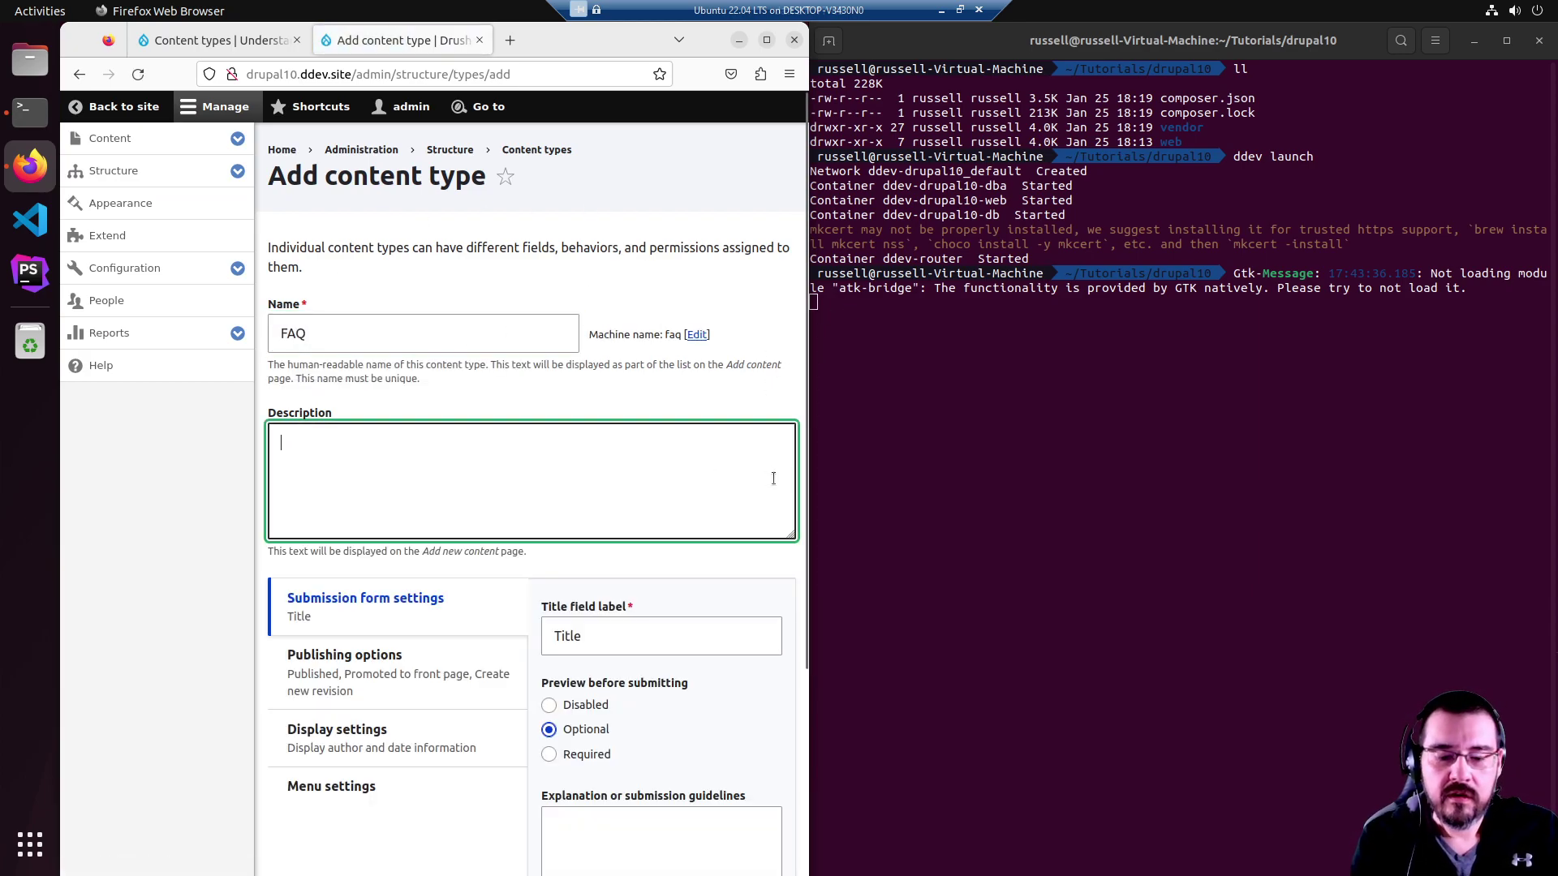
type("Frequently")
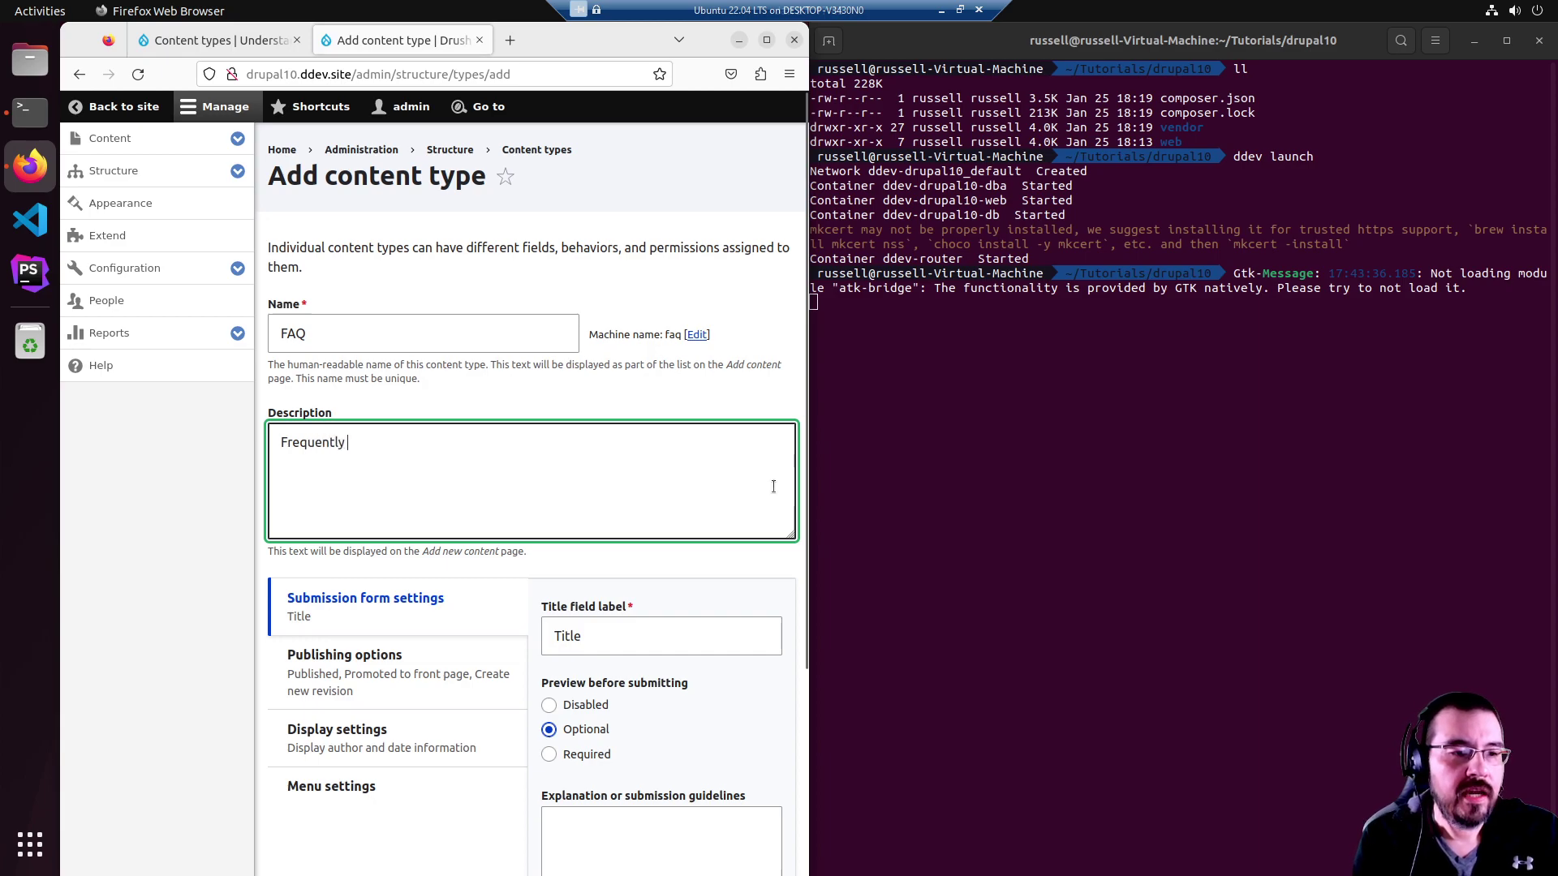
type(" Asked Questions")
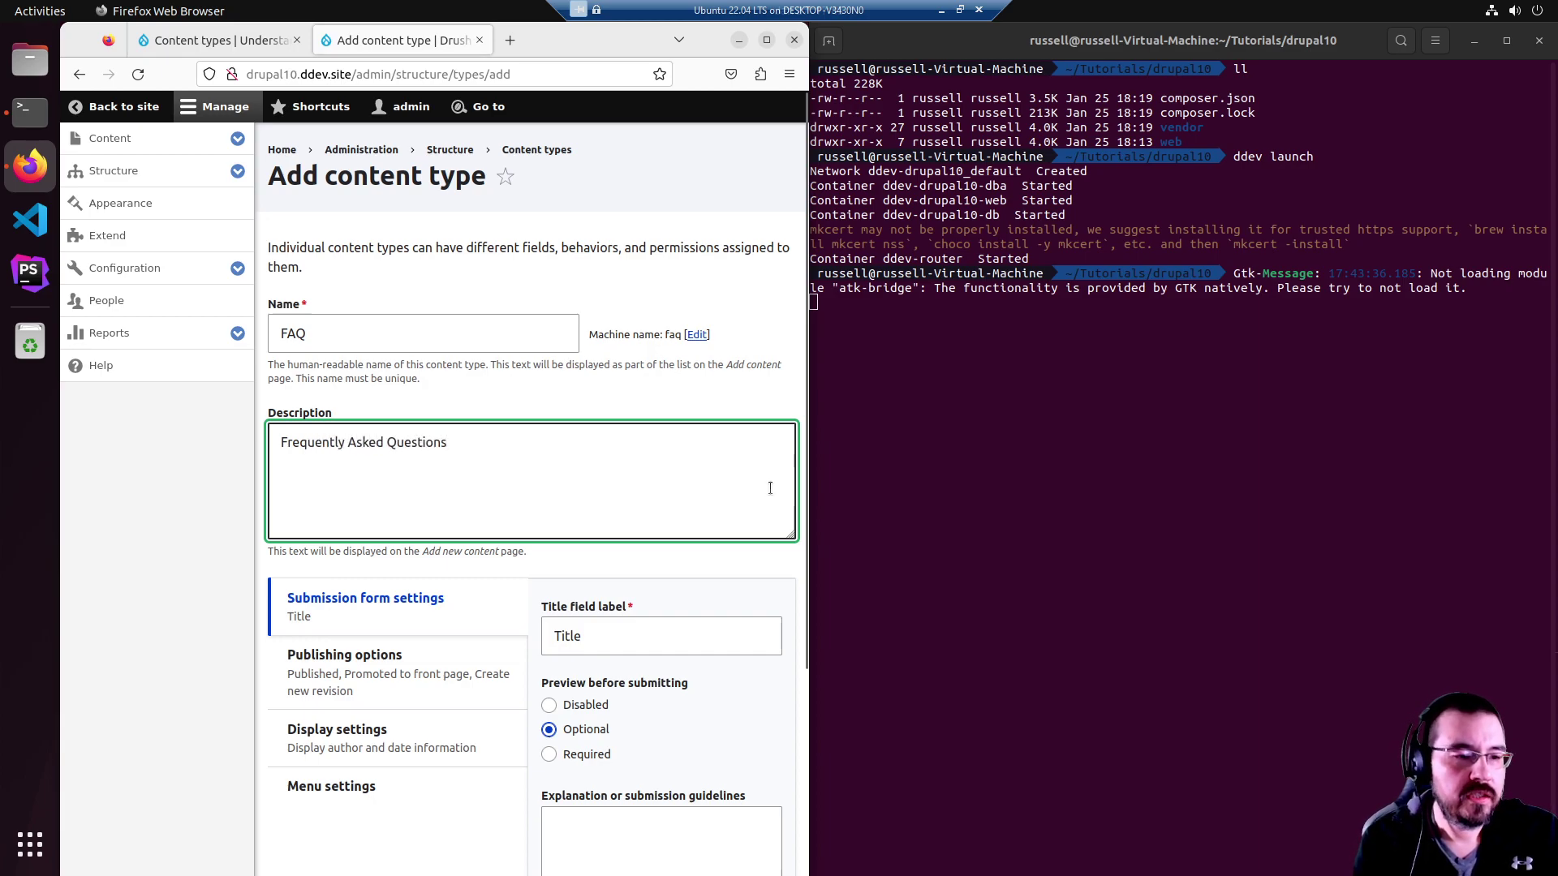
scroll(768, 489, "down", 3)
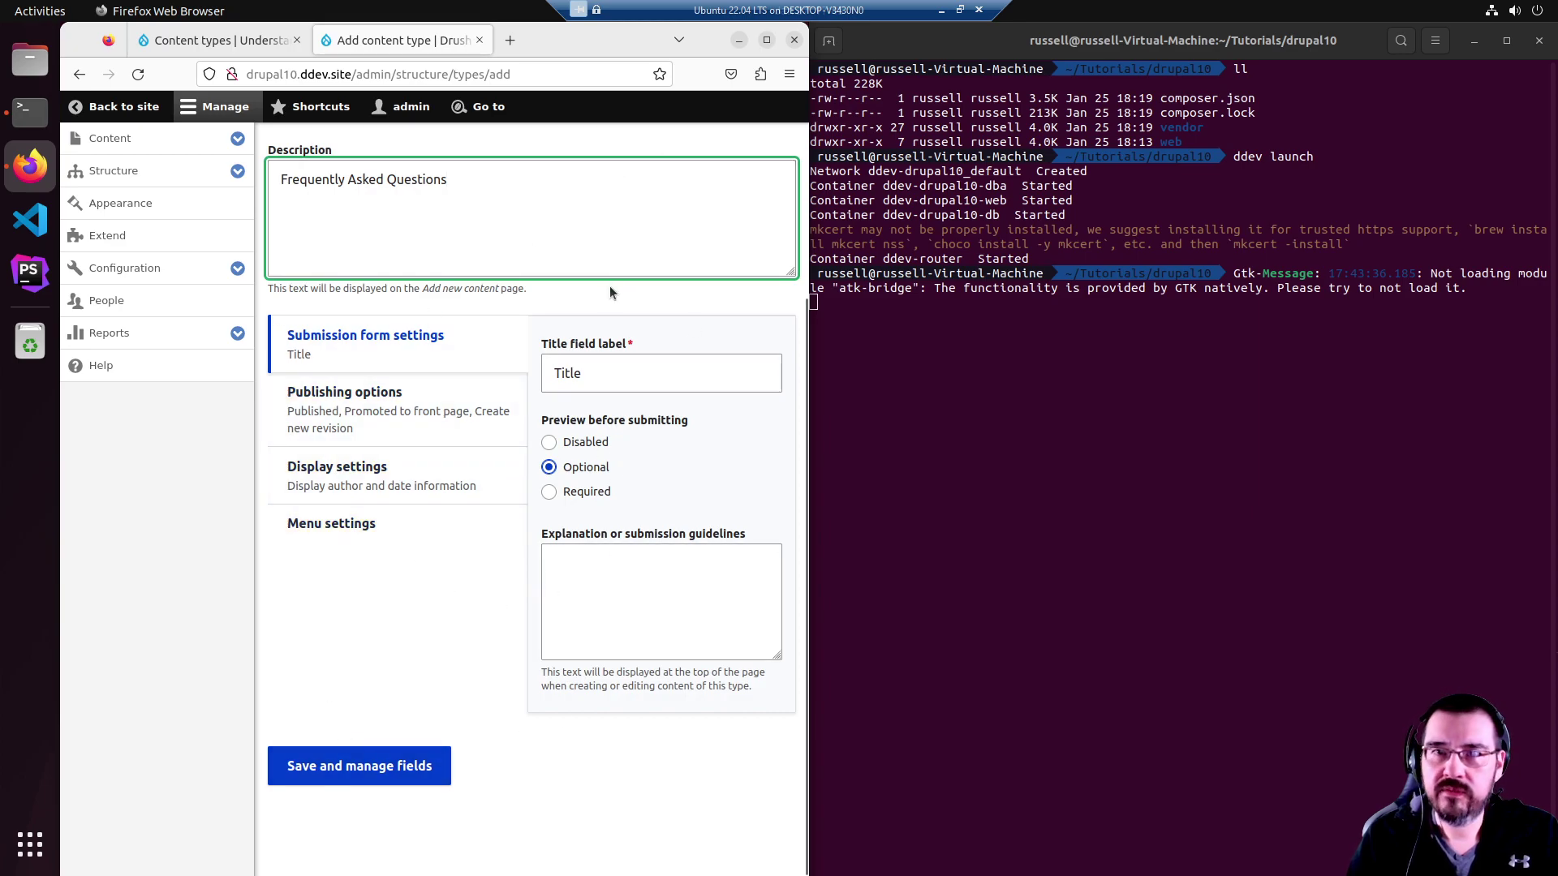
left_click(417, 407)
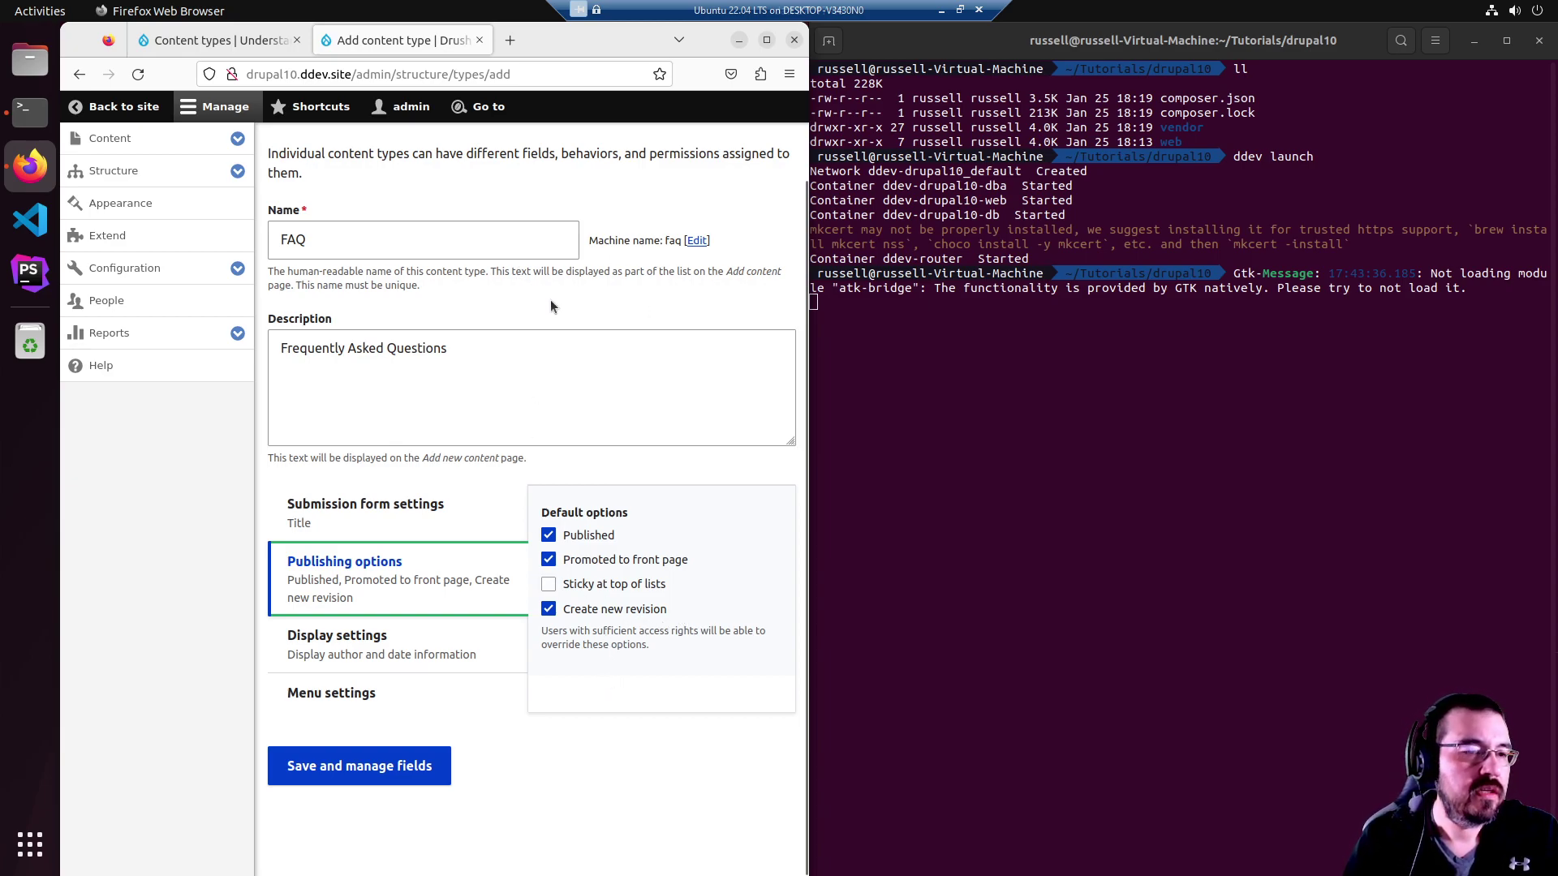
scroll(550, 299, "up", 2)
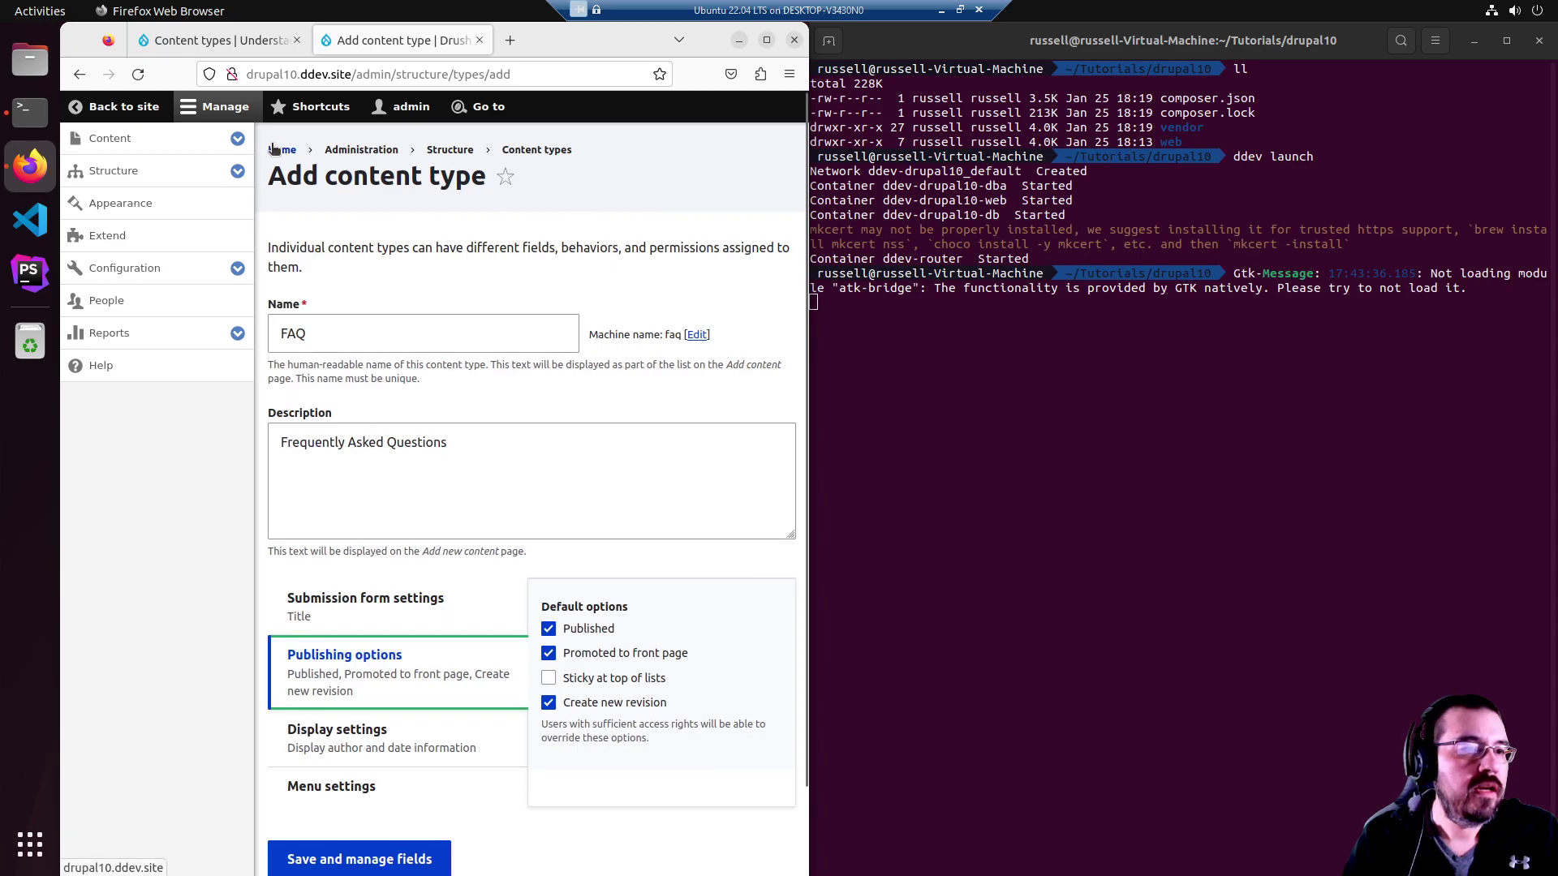
scroll(442, 709, "down", 2)
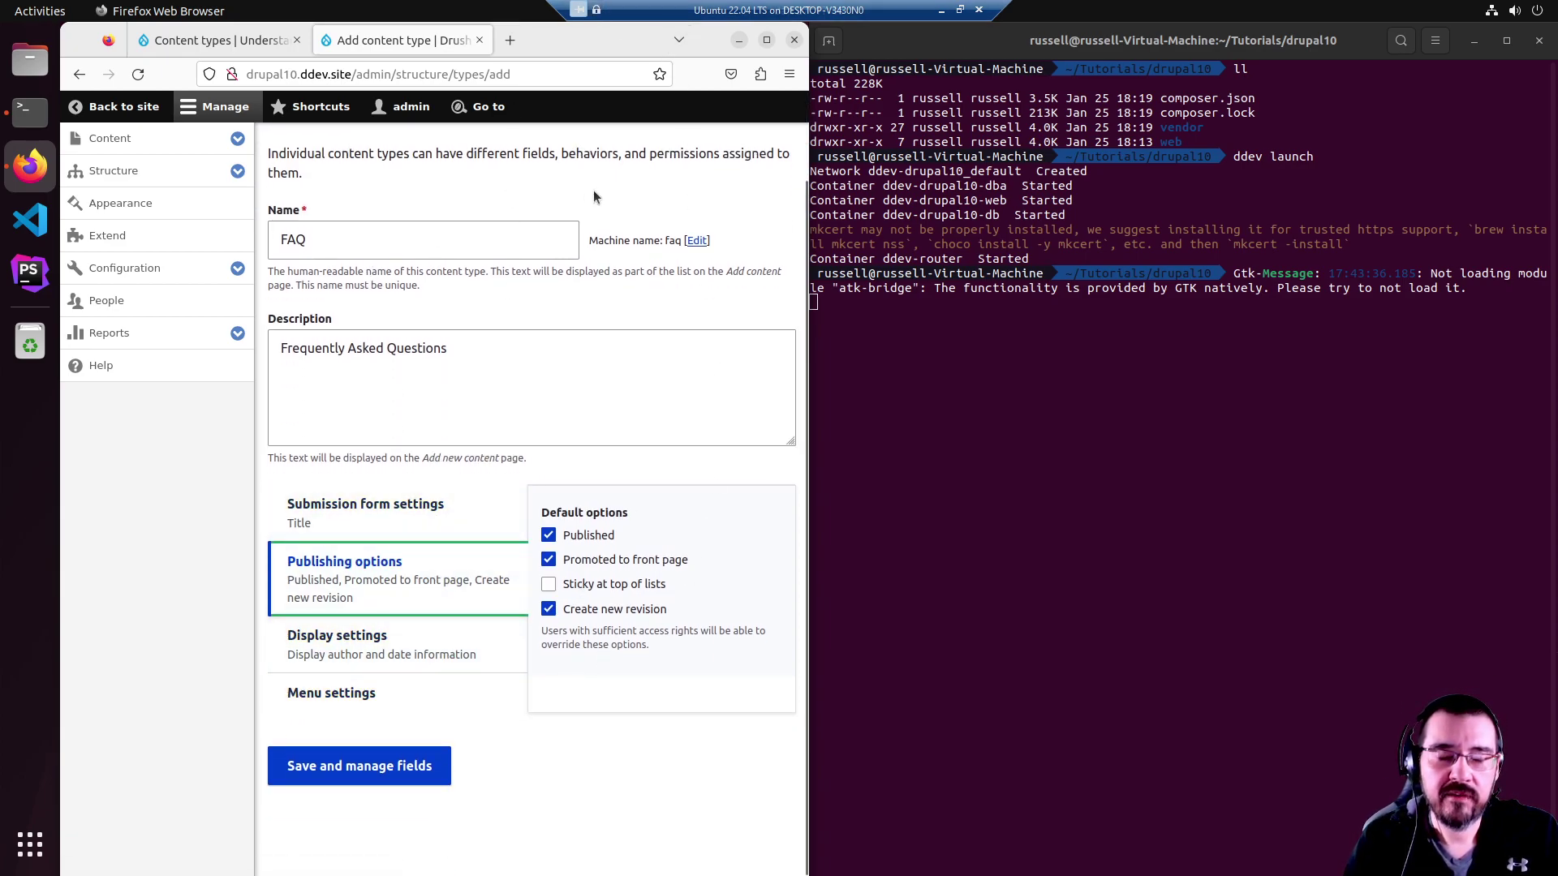
left_click(356, 770)
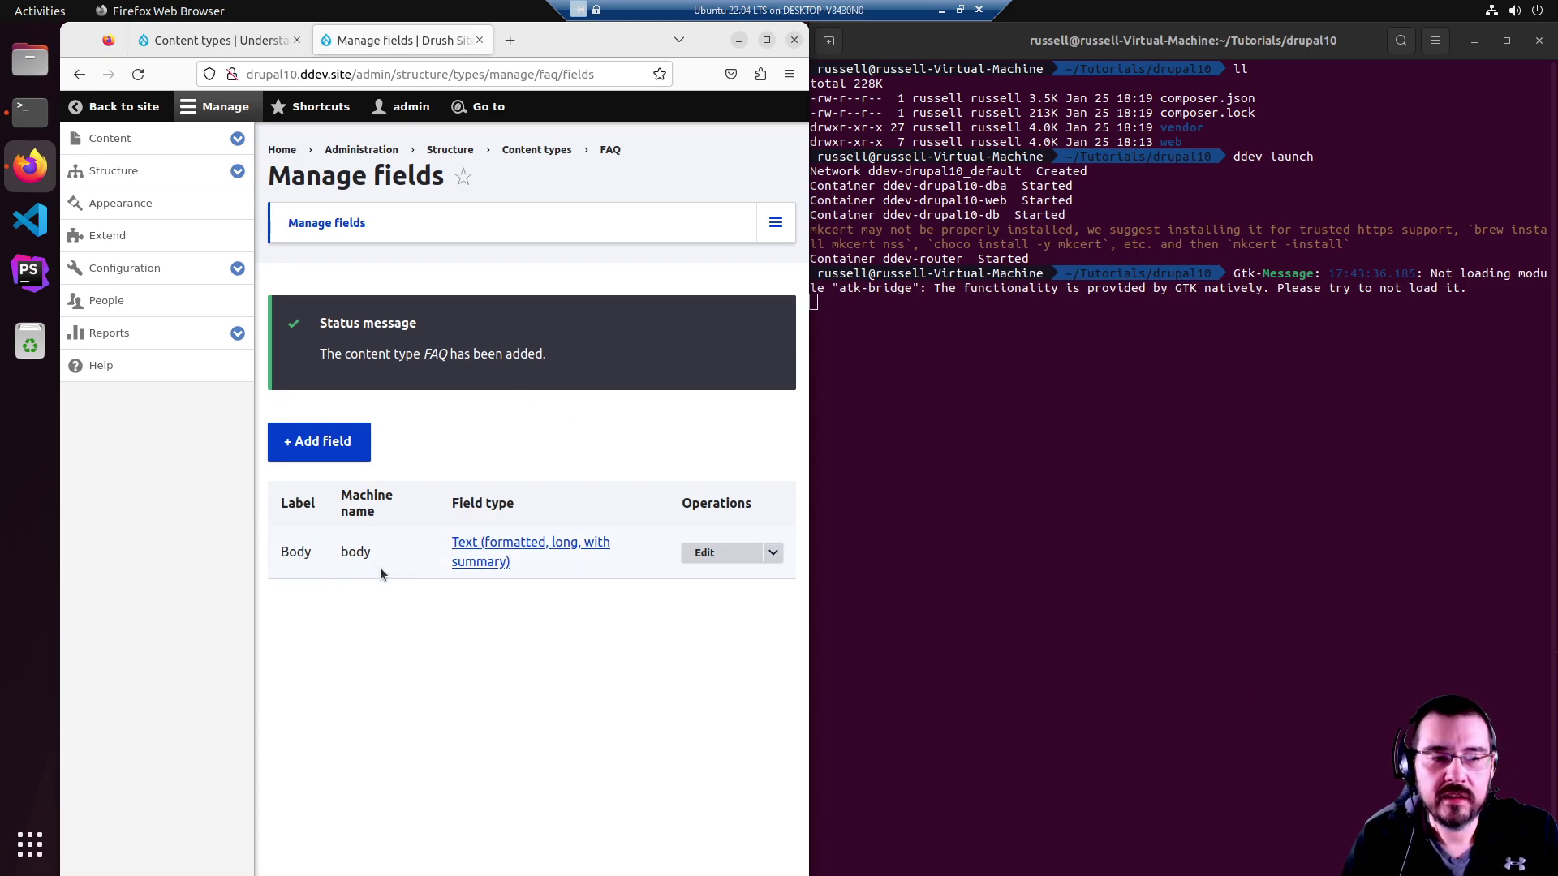
Start adding a field to FAQ, glance at the field type list, then return to Manage fields.
left_click(359, 439)
left_click(479, 298)
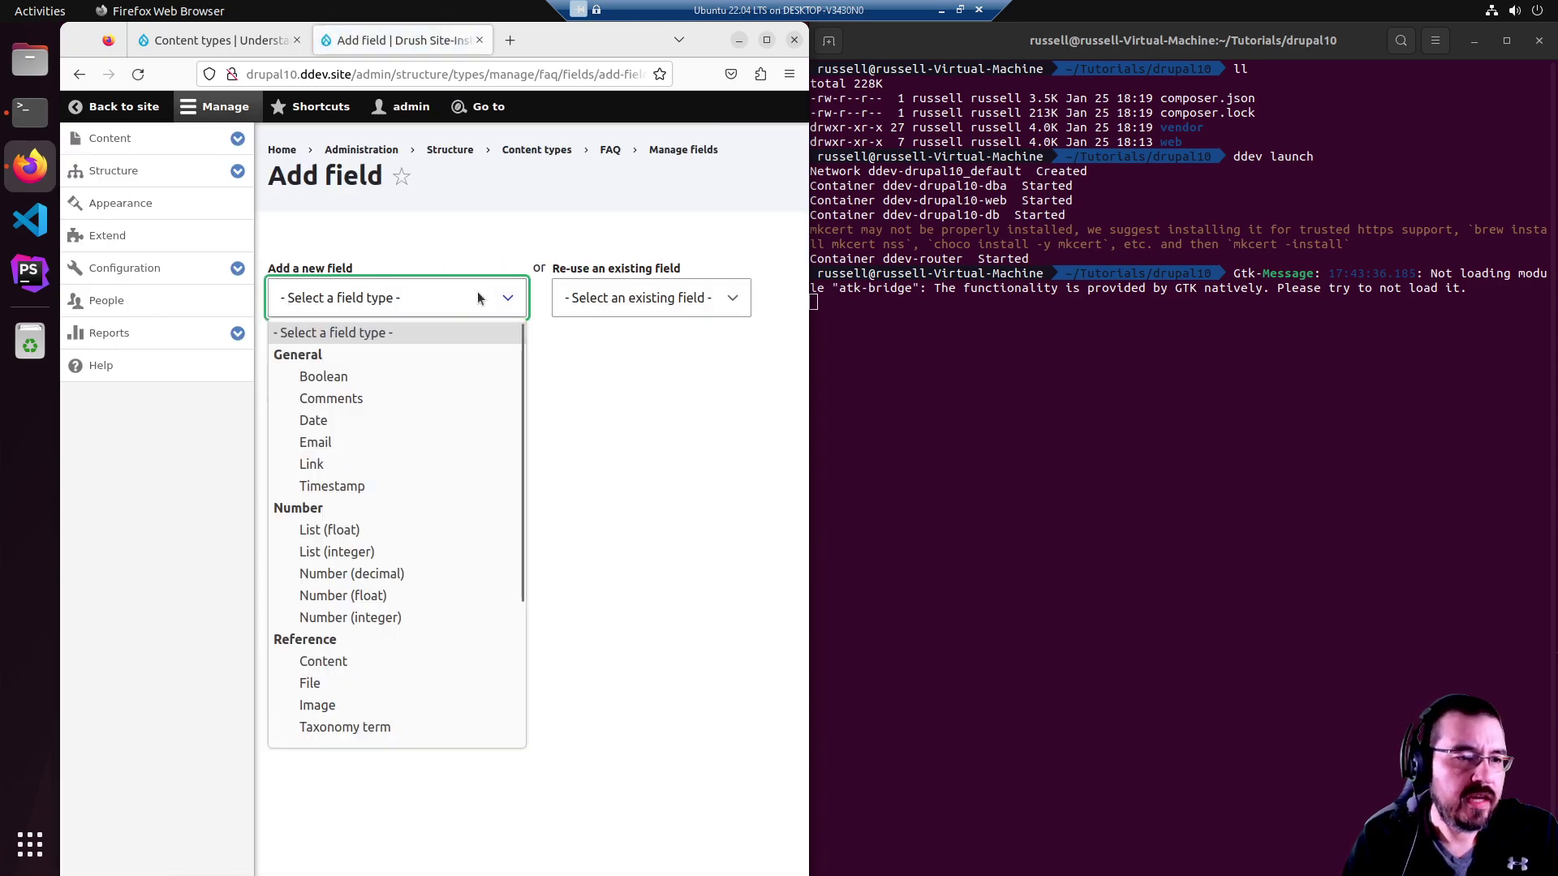
left_click(394, 217)
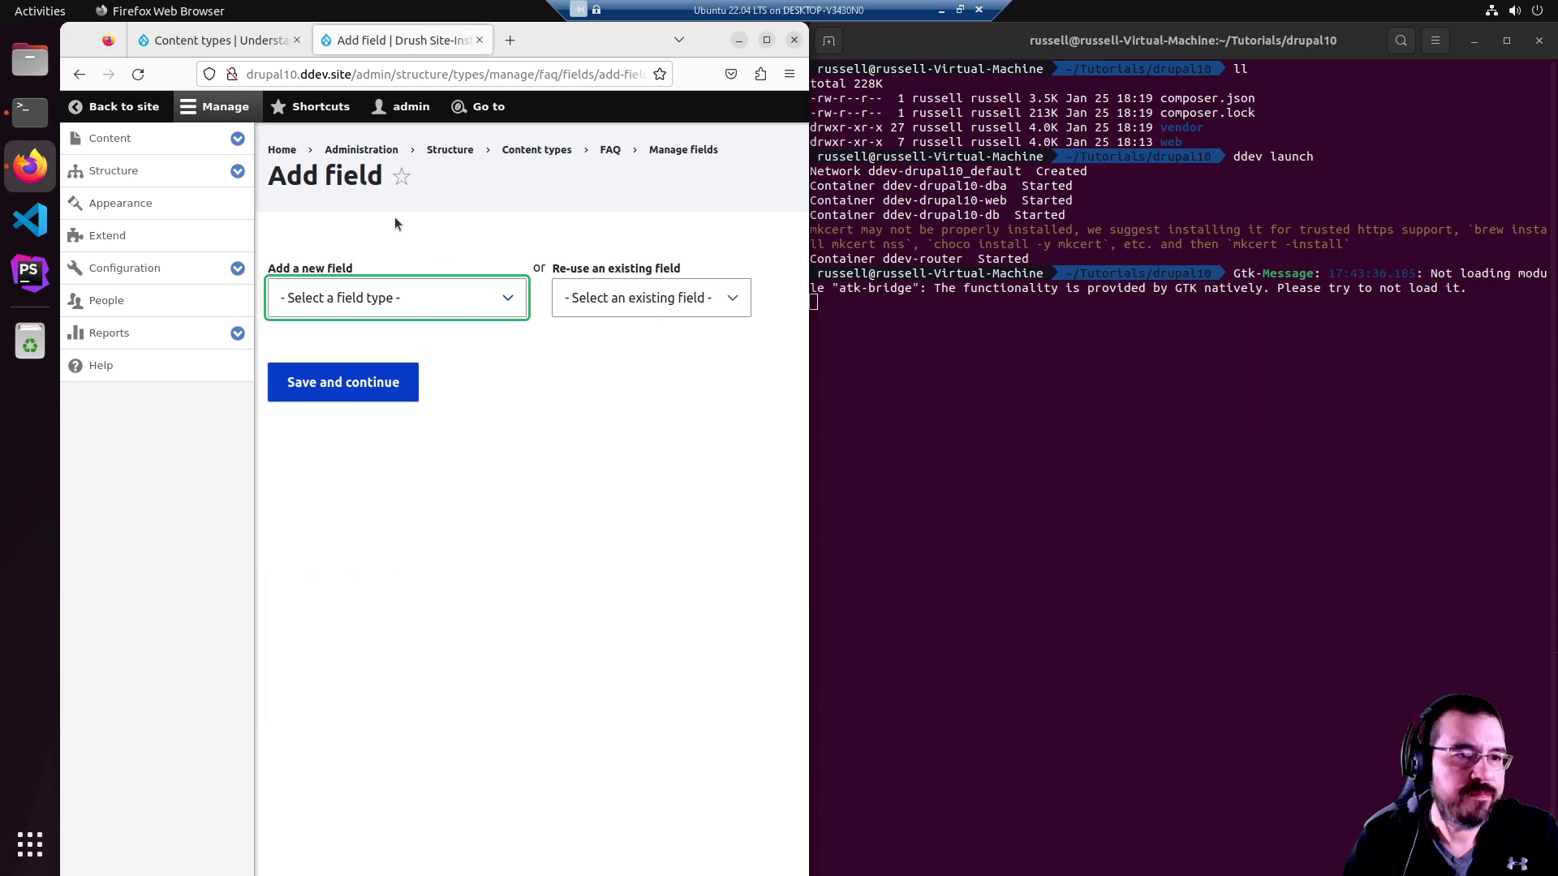
left_click(78, 73)
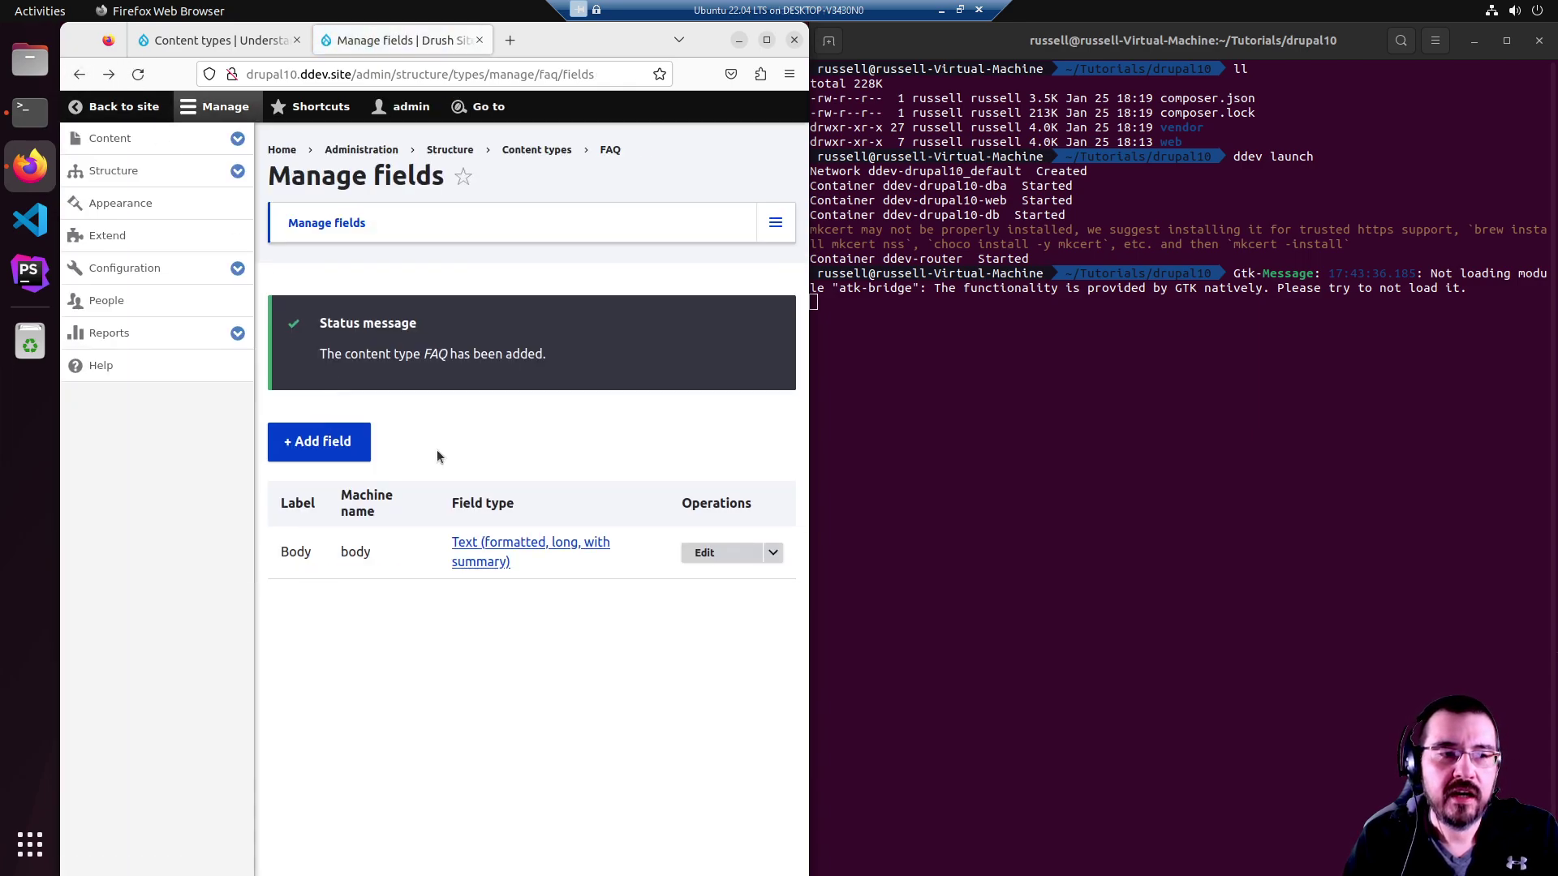
On the FAQ Add field page, browse the new field types and the reusable existing fields.
left_click(311, 444)
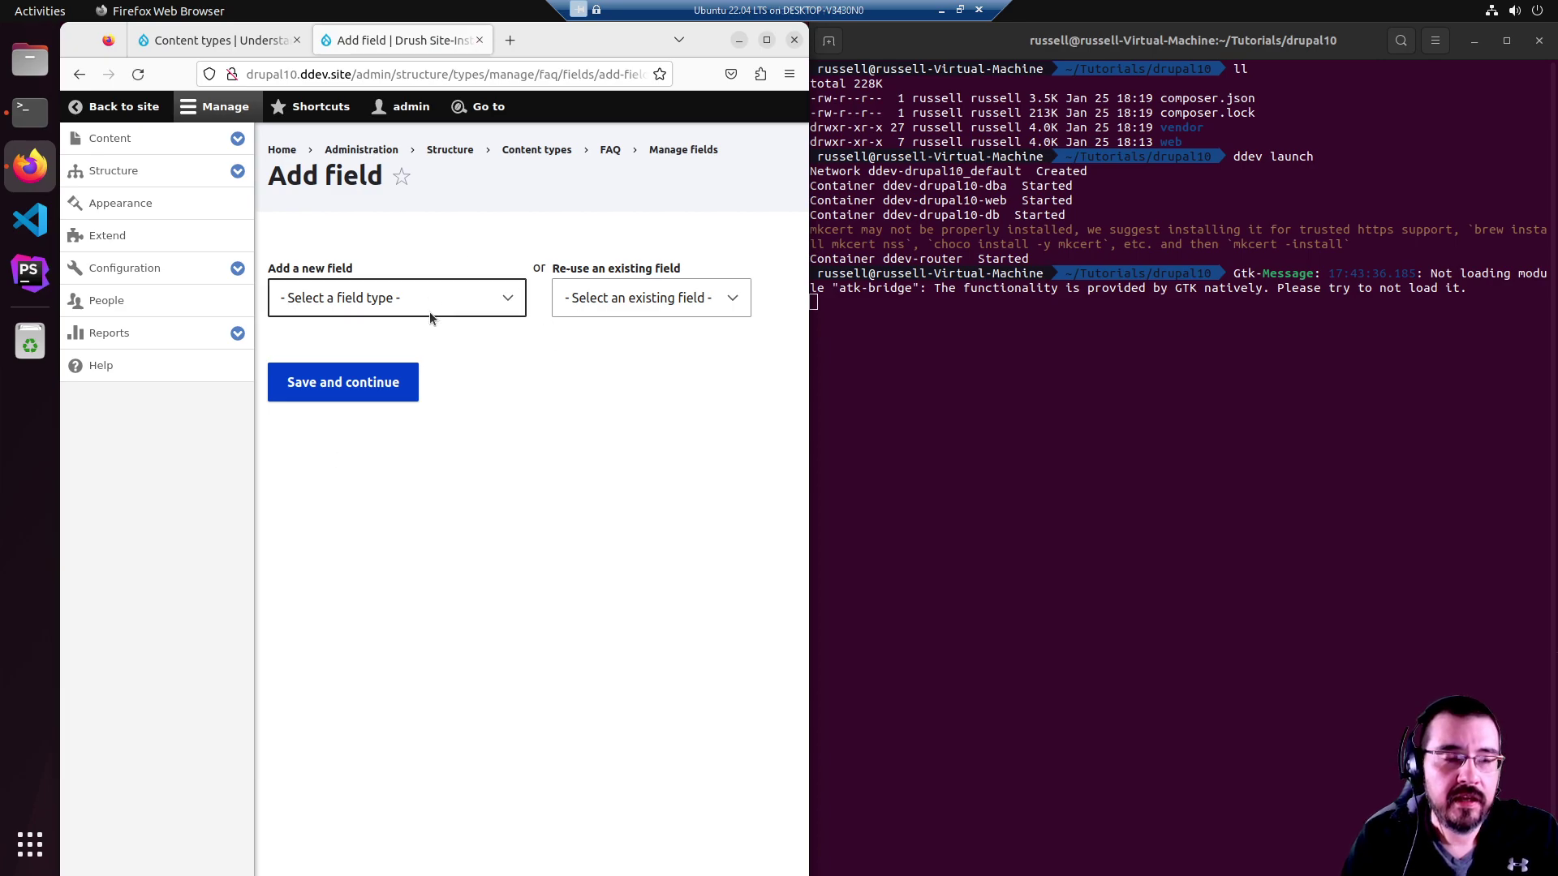
left_click(430, 310)
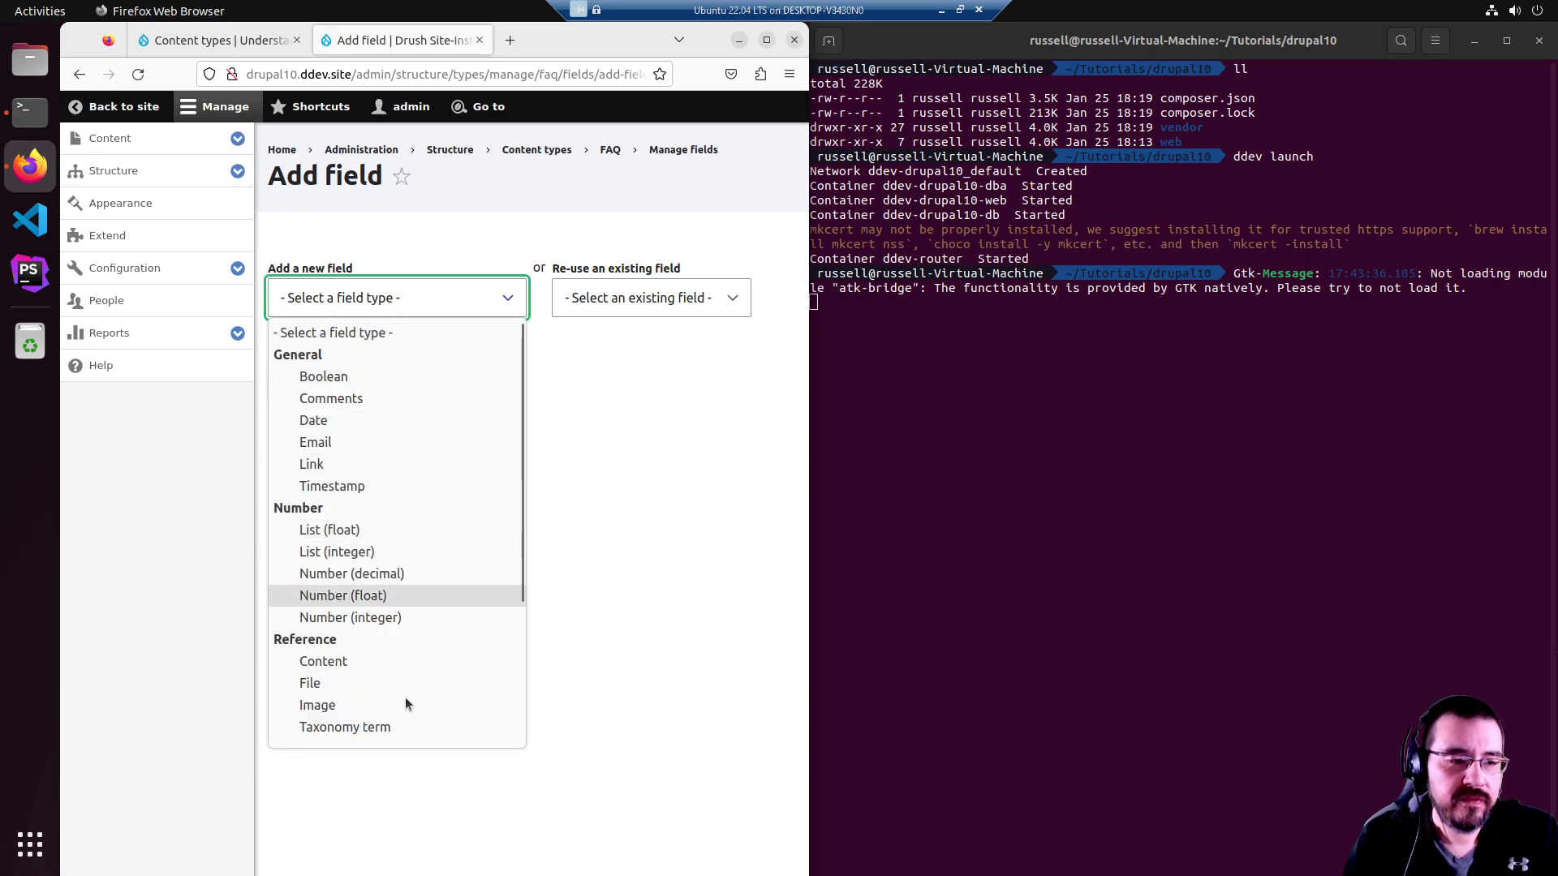
left_click(406, 332)
left_click(680, 290)
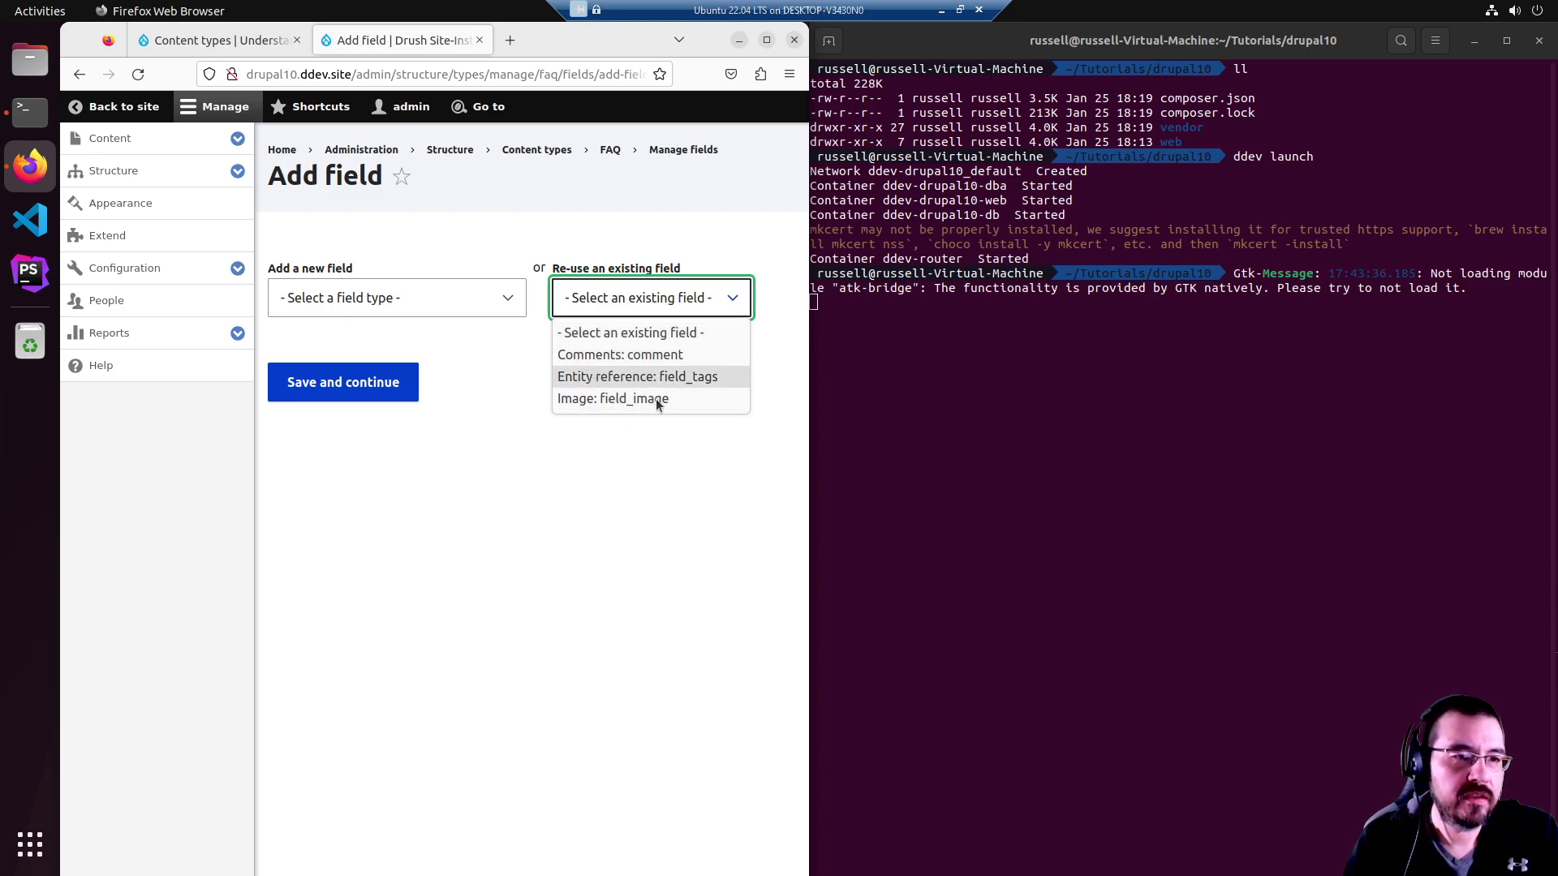
left_click(504, 371)
left_click(500, 302)
left_click(500, 302)
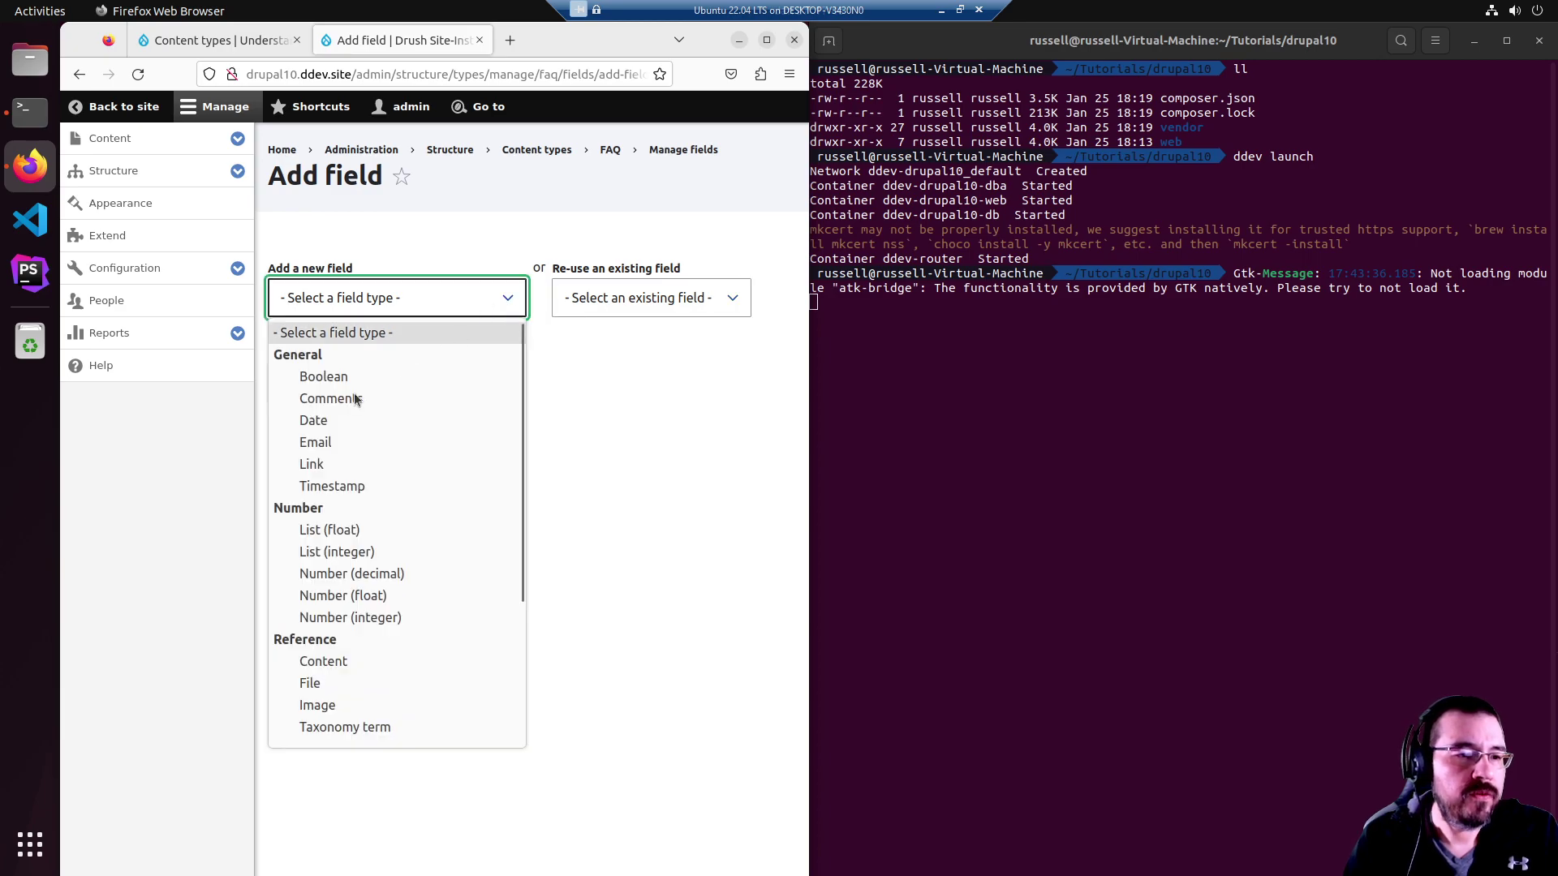
scroll(378, 470, "down", 4)
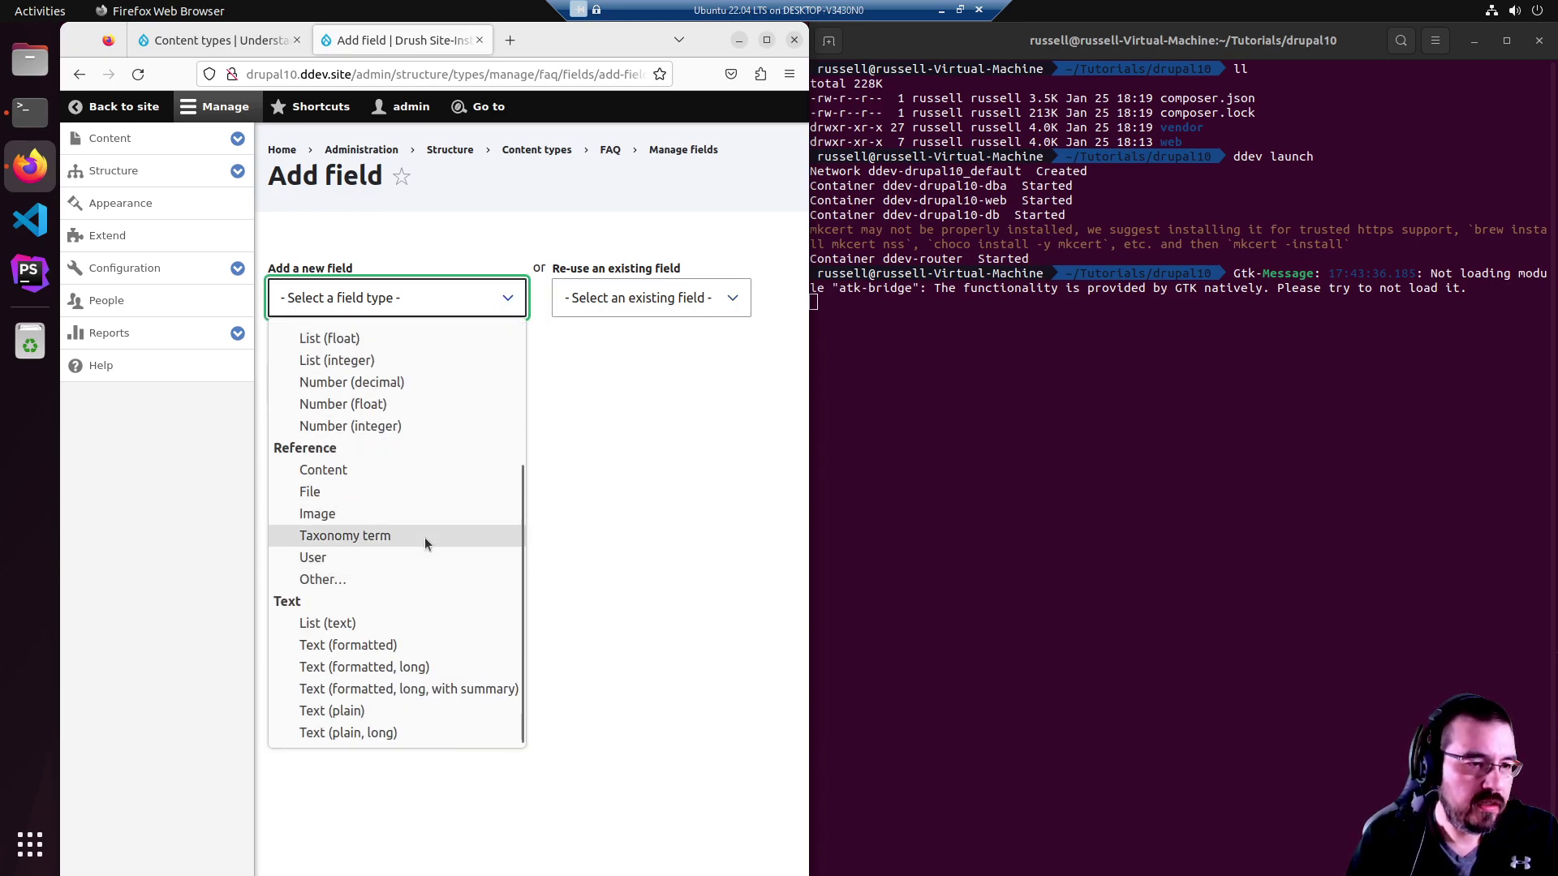
scroll(417, 511, "up", 4)
scroll(417, 518, "down", 4)
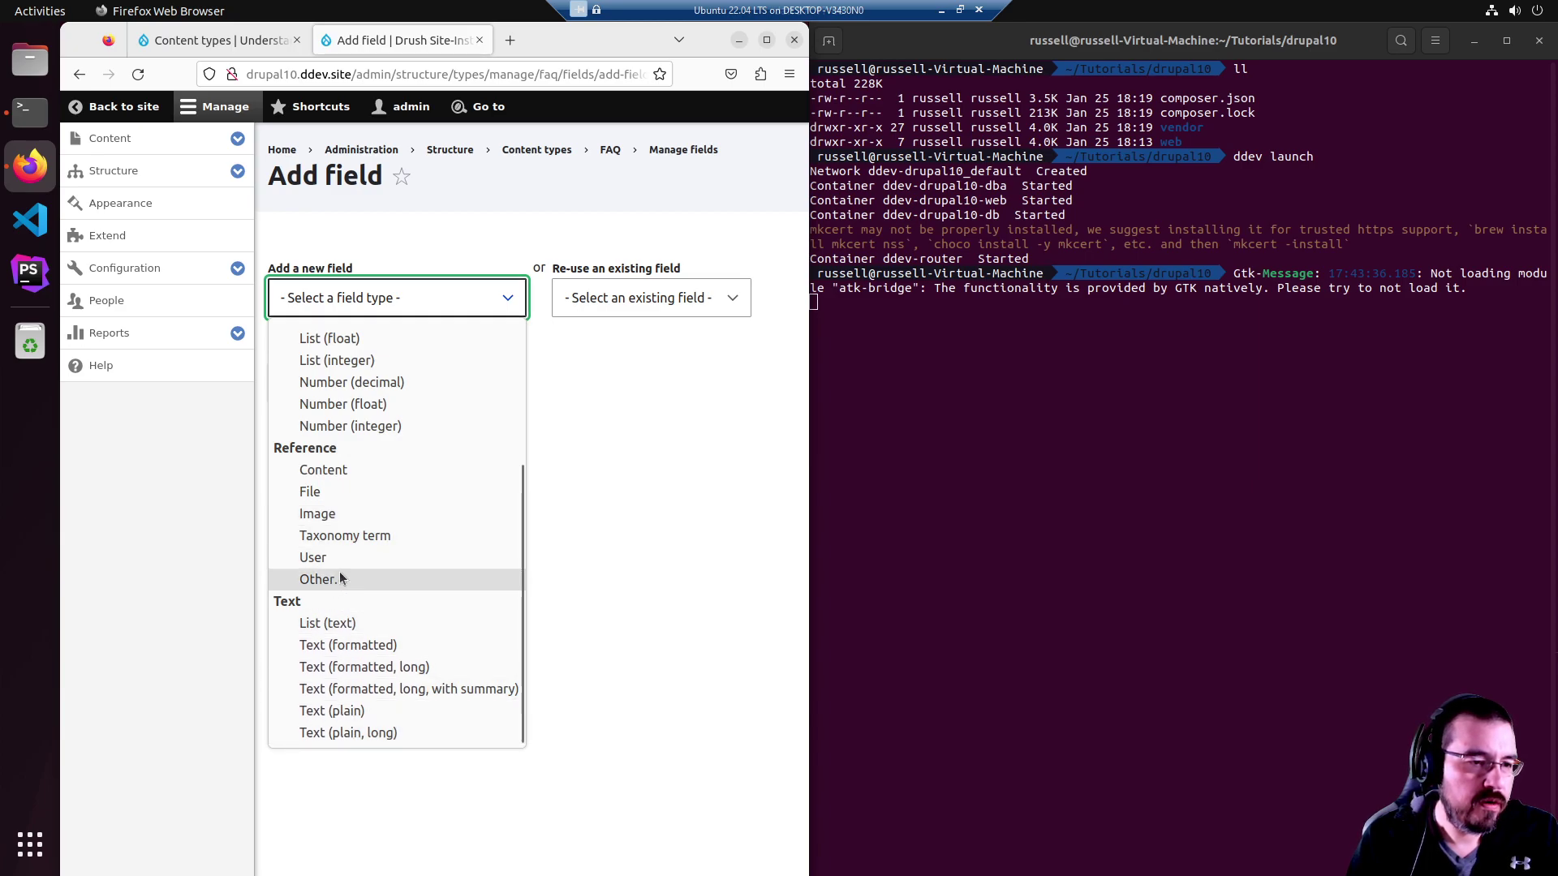
Choose the Image field type, label it Image, and submit it.
left_click(370, 513)
left_click(318, 406)
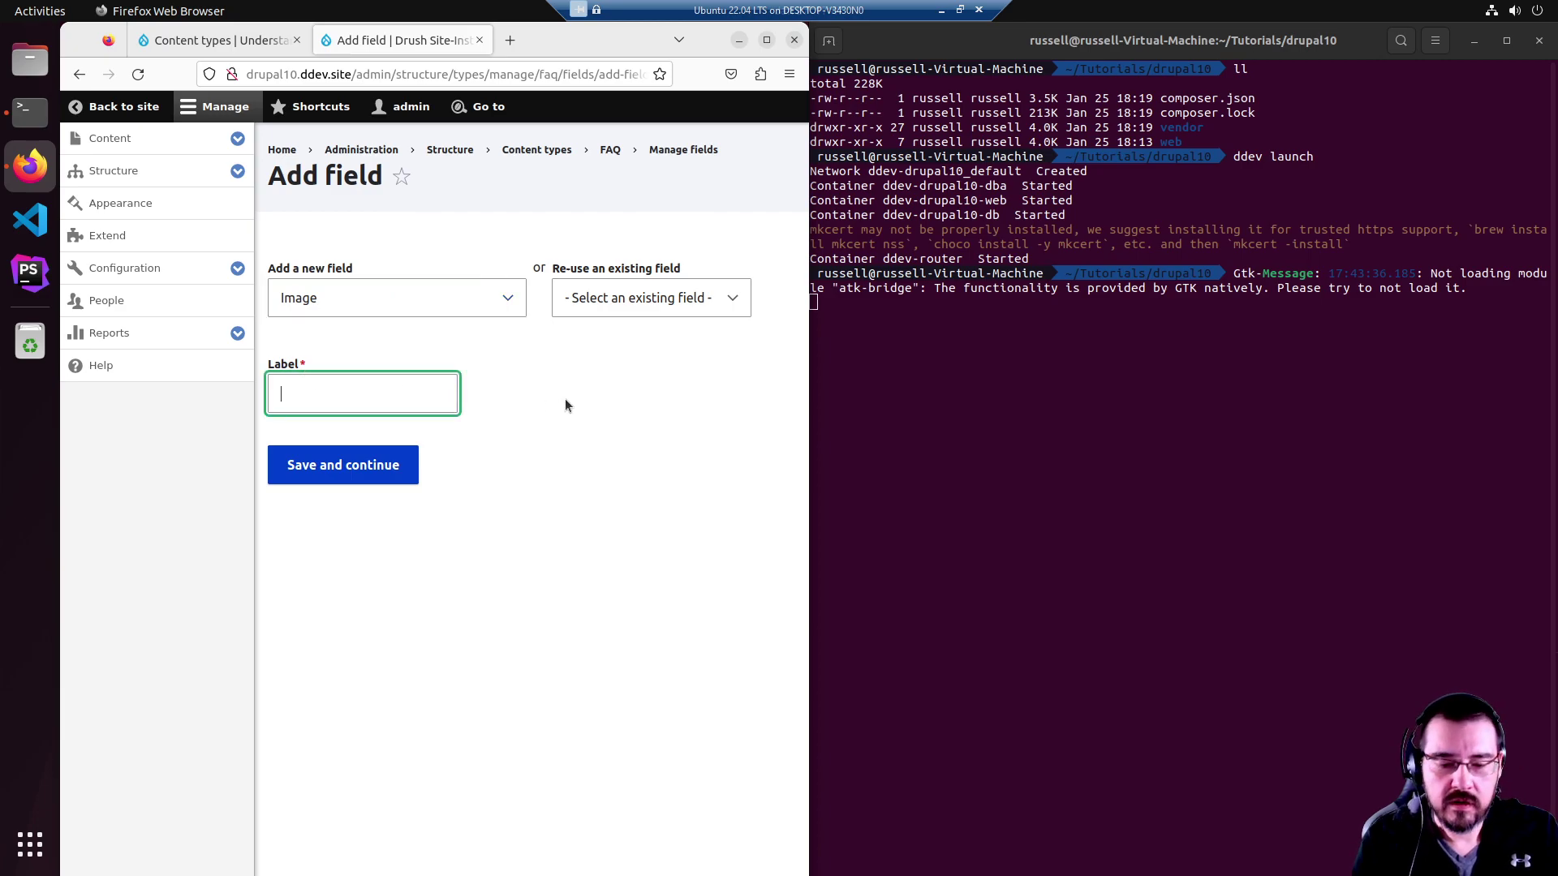
type("Image")
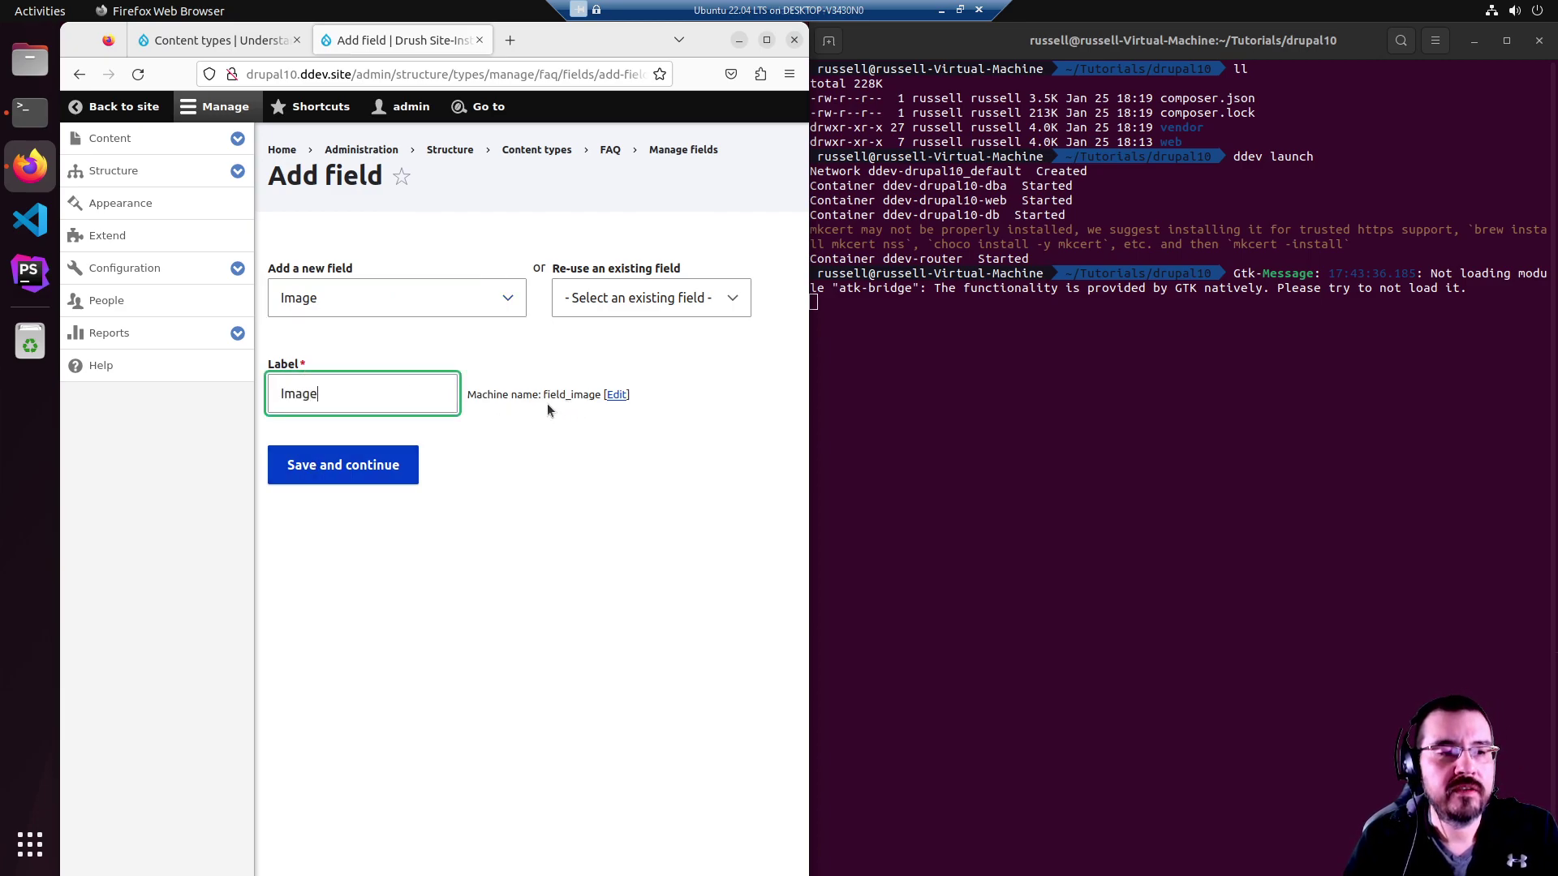
left_click_drag(543, 395, 599, 394)
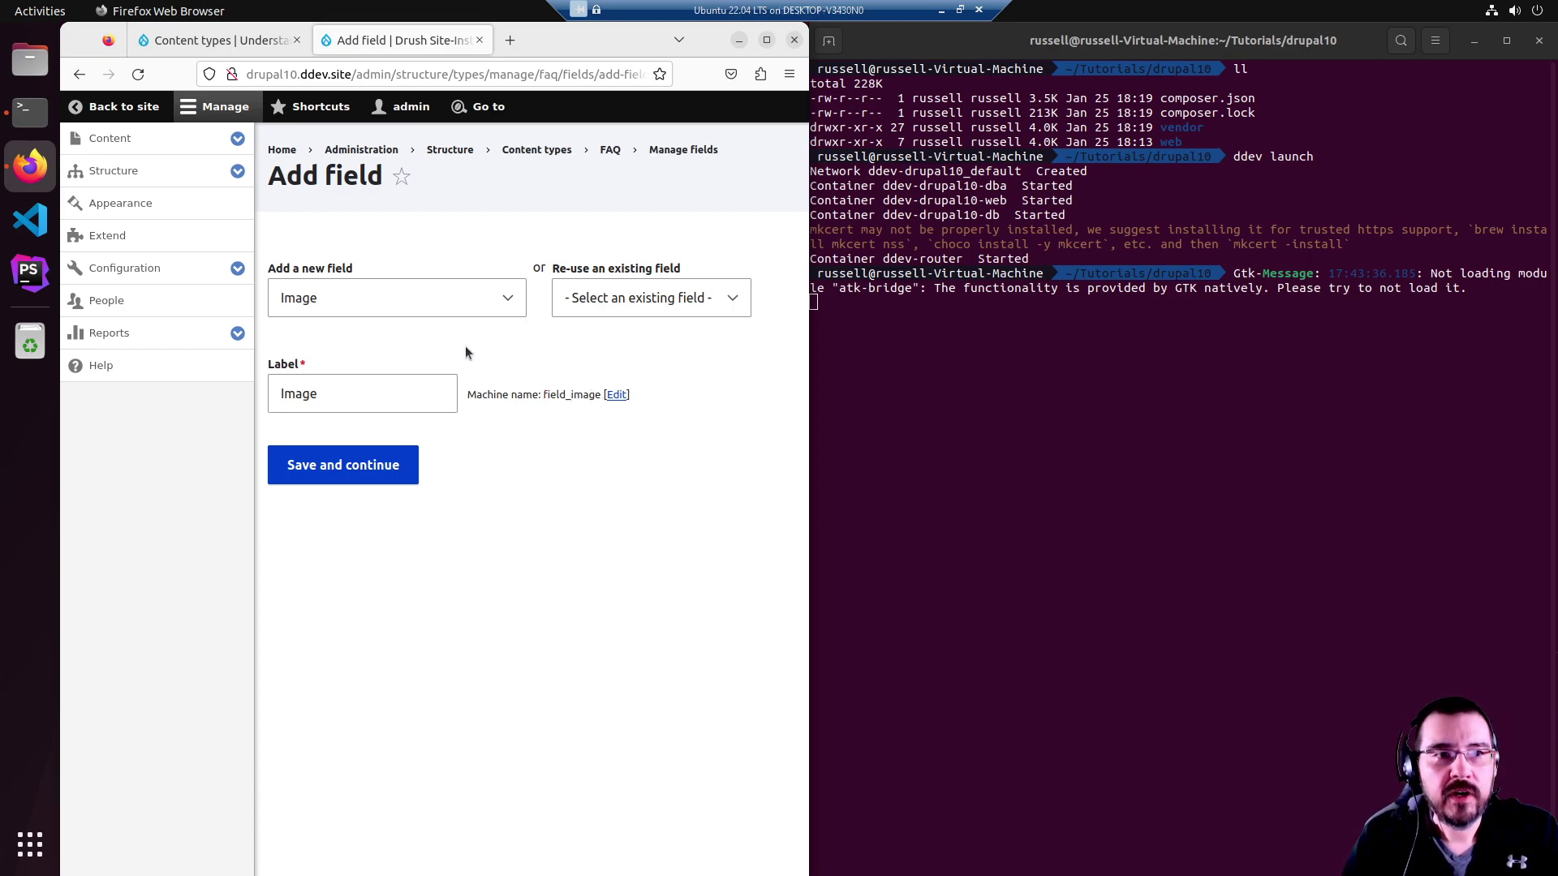
double_click(568, 394)
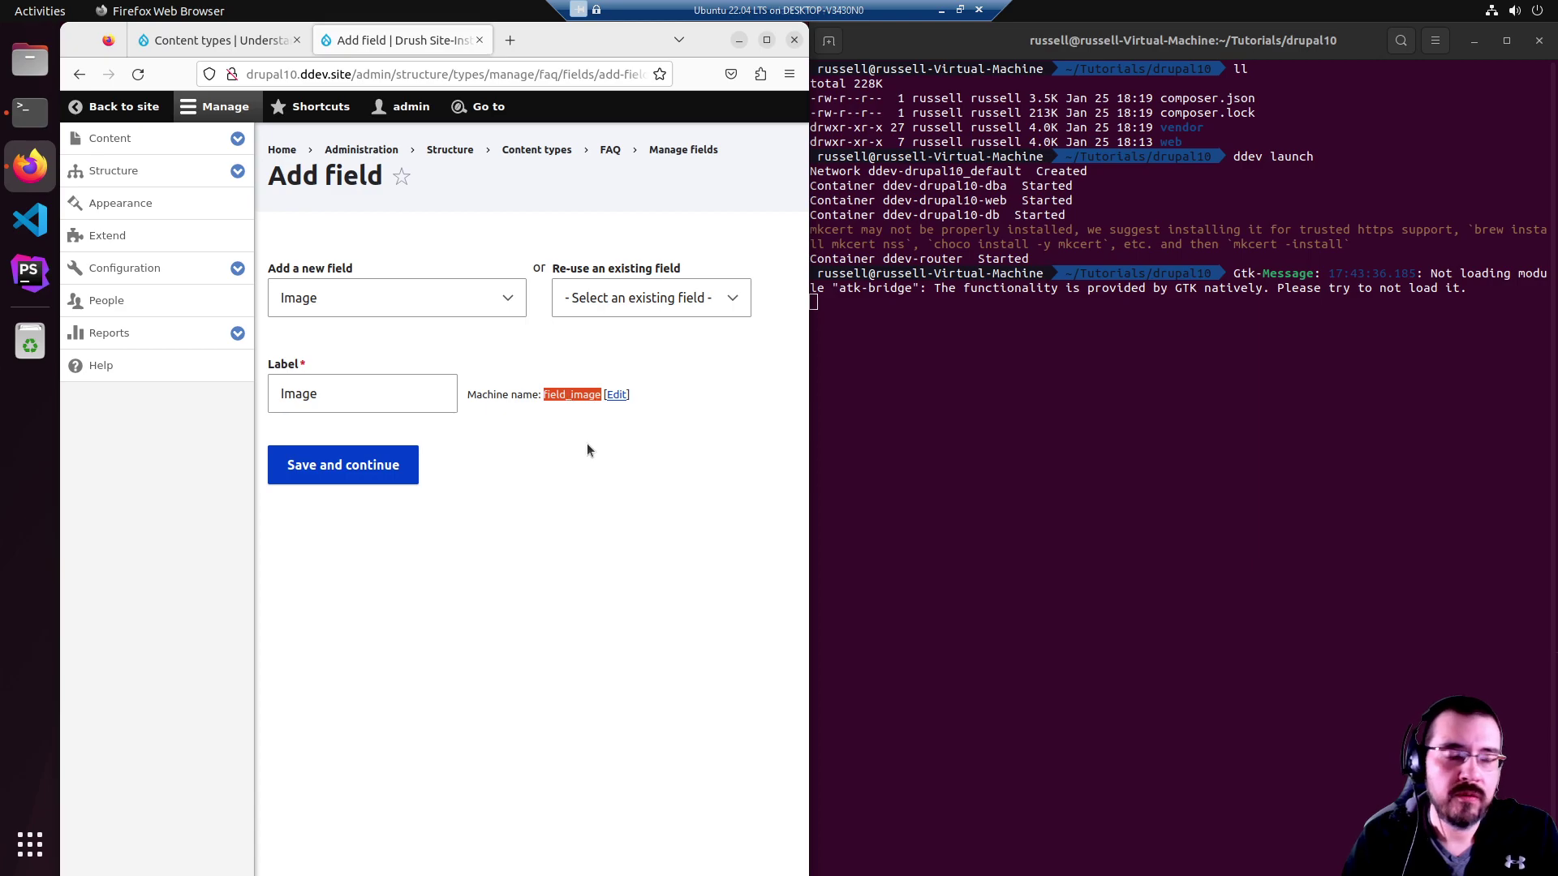
left_click(348, 480)
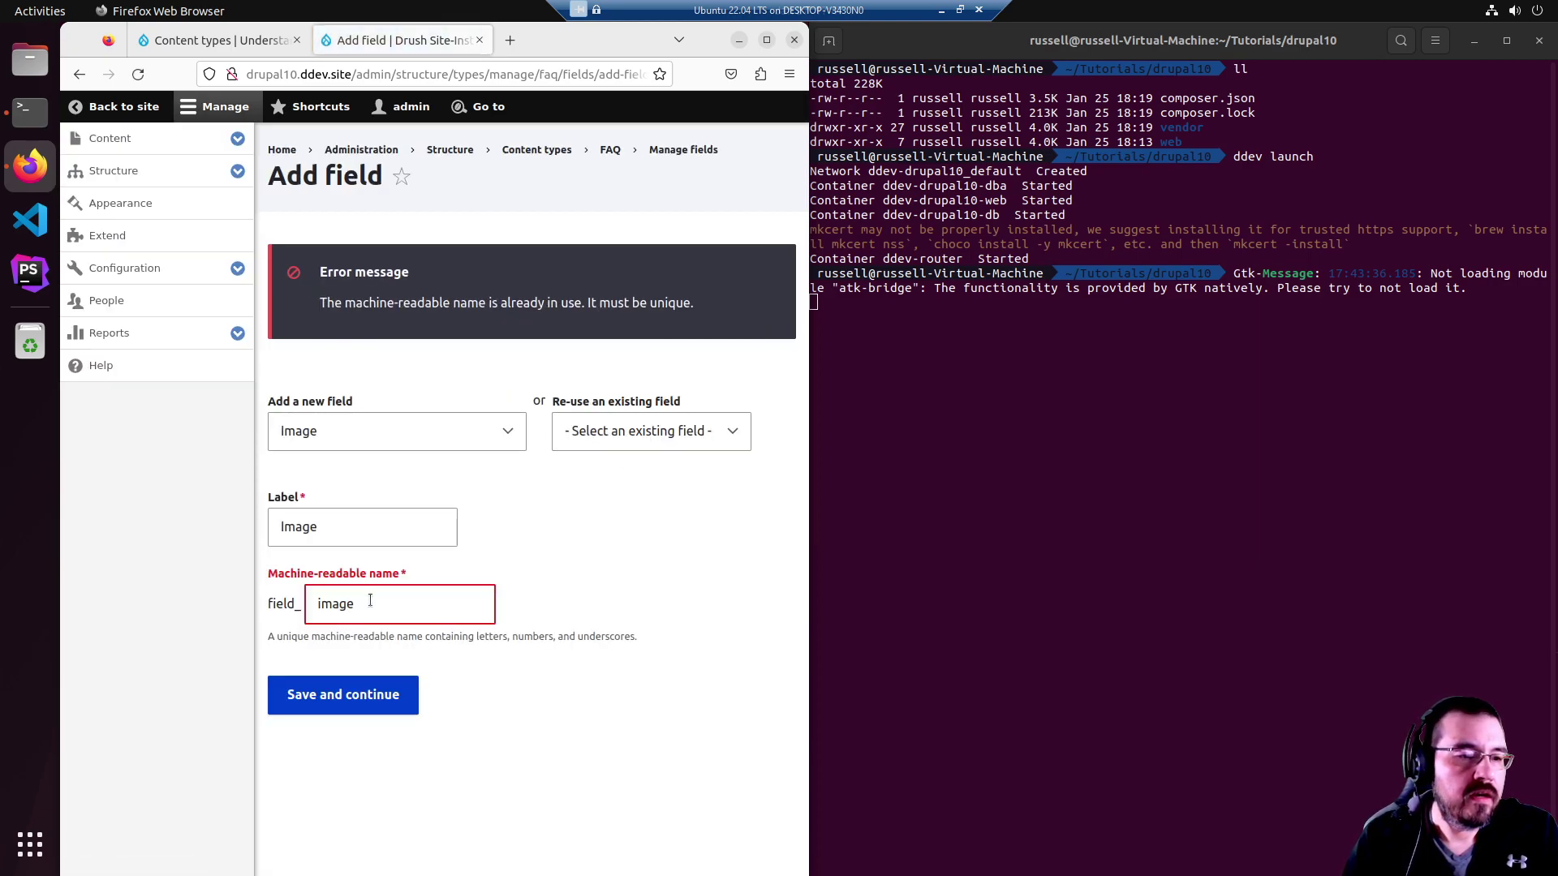
Change the clashing machine name to image_faq and save and continue.
left_click(368, 600)
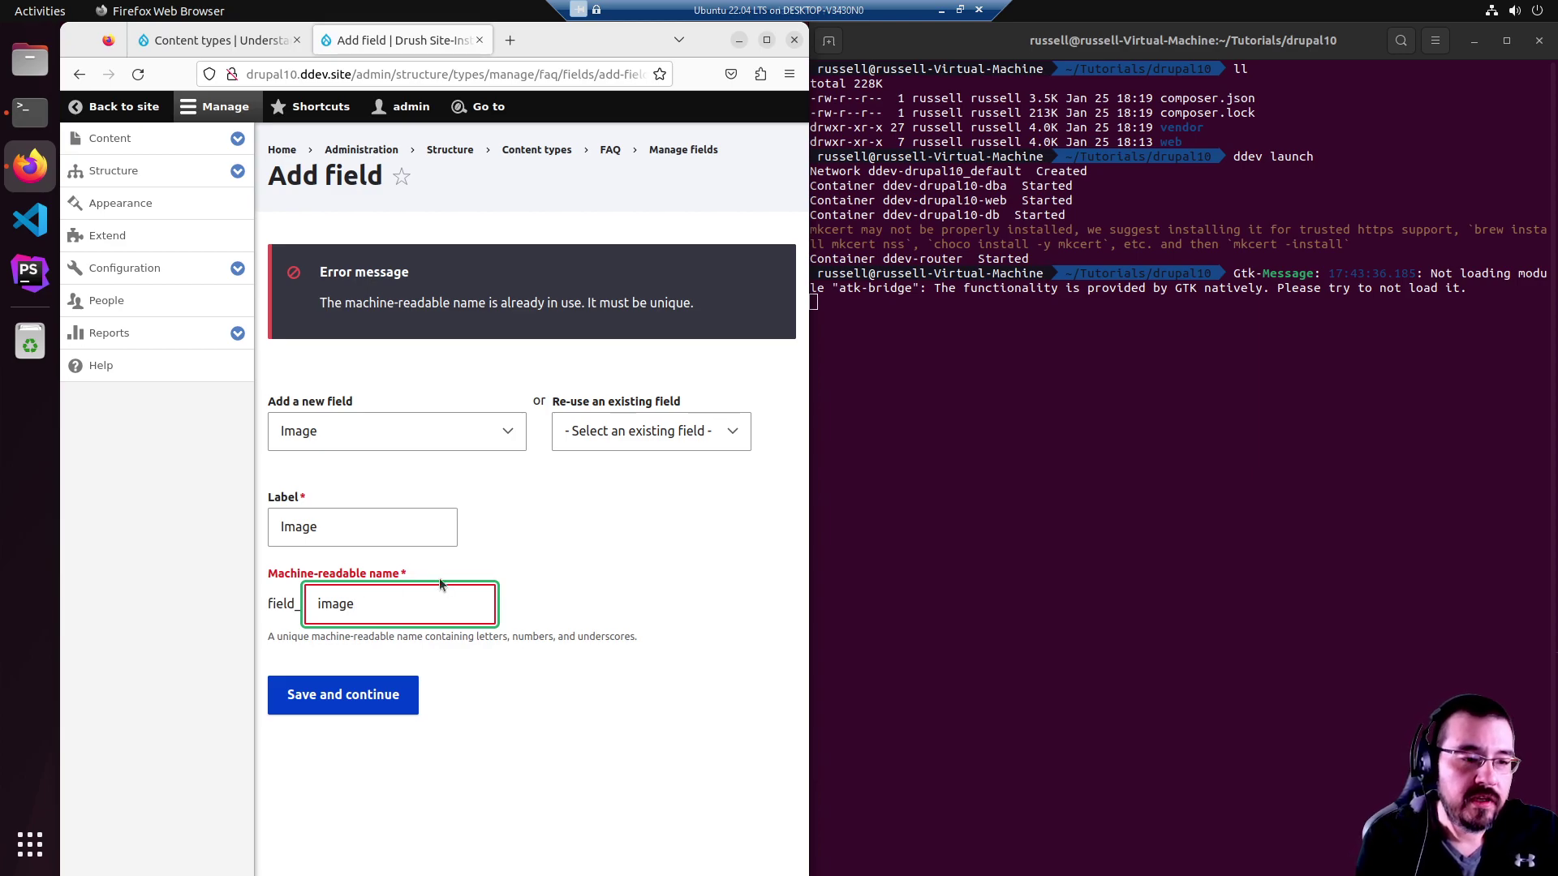
type("_2")
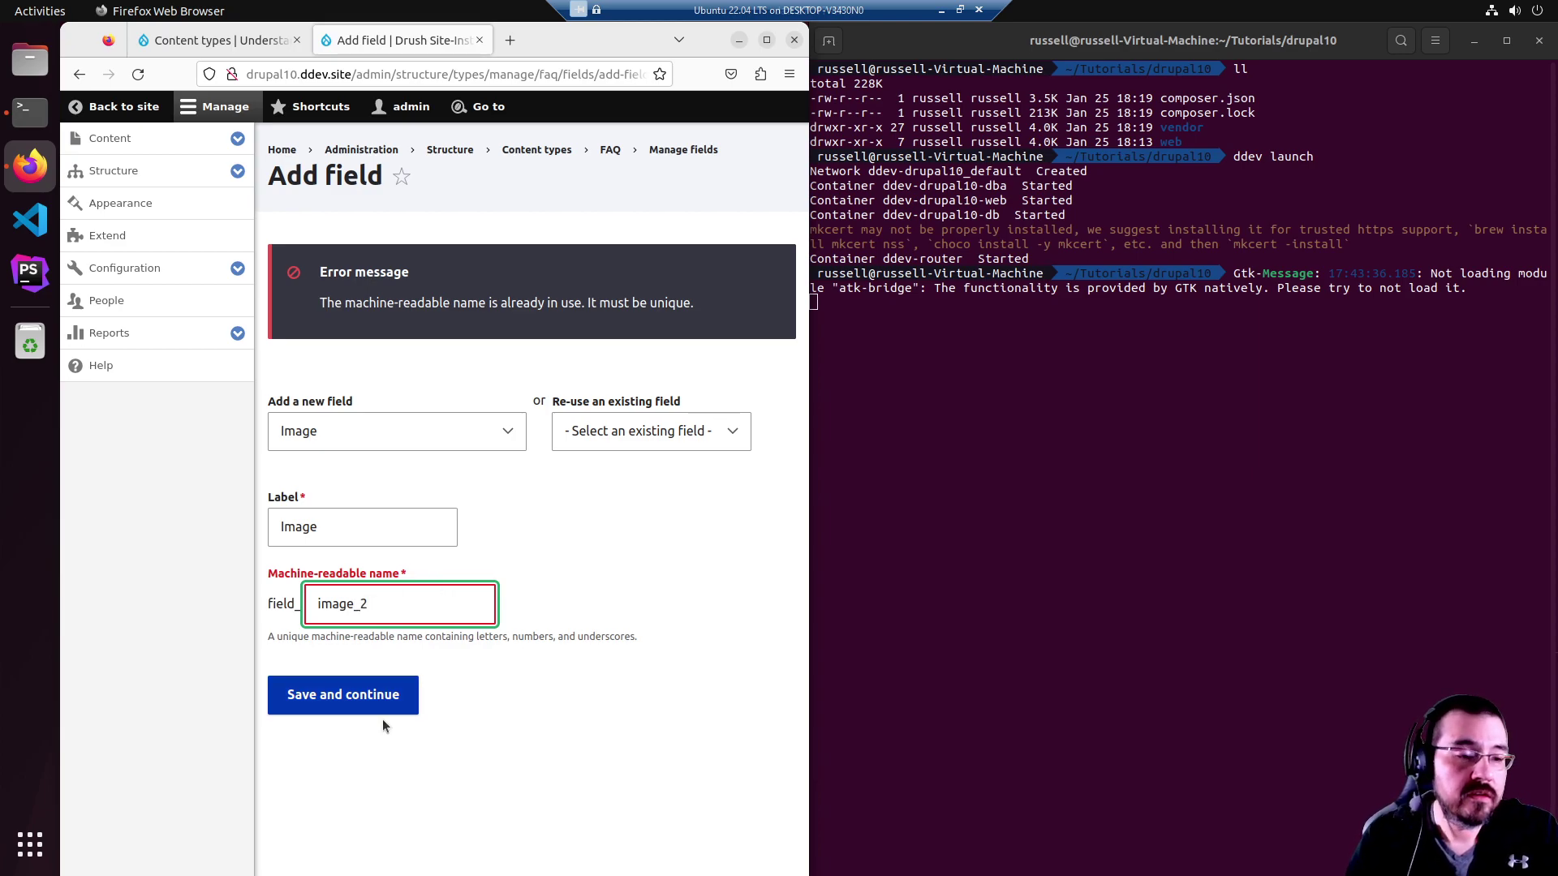
key("BackSpace")
type("fq")
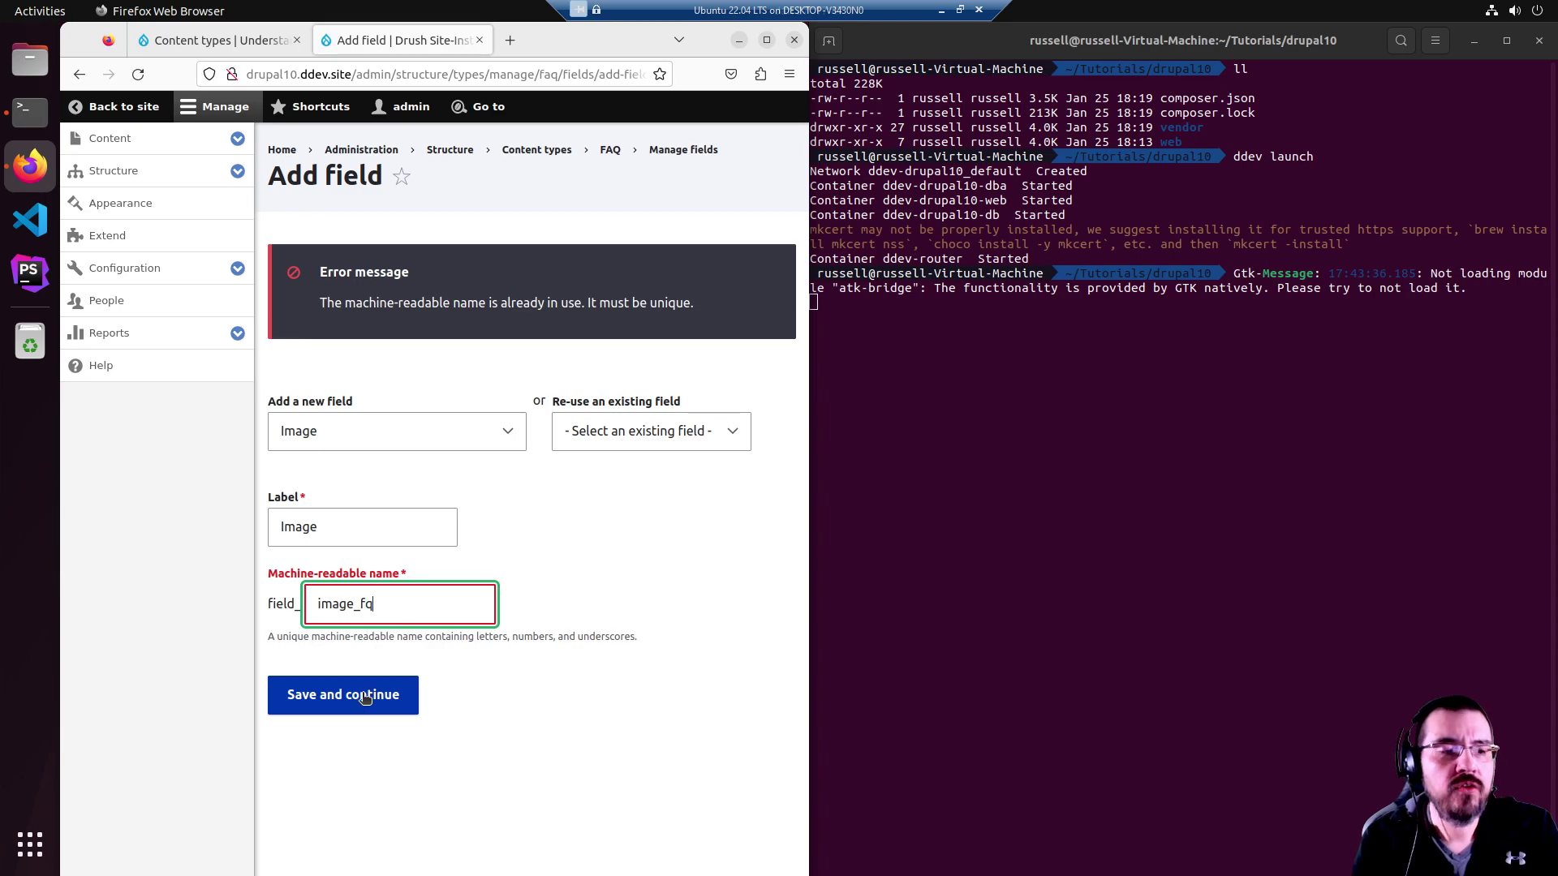
key("BackSpace")
type("aq")
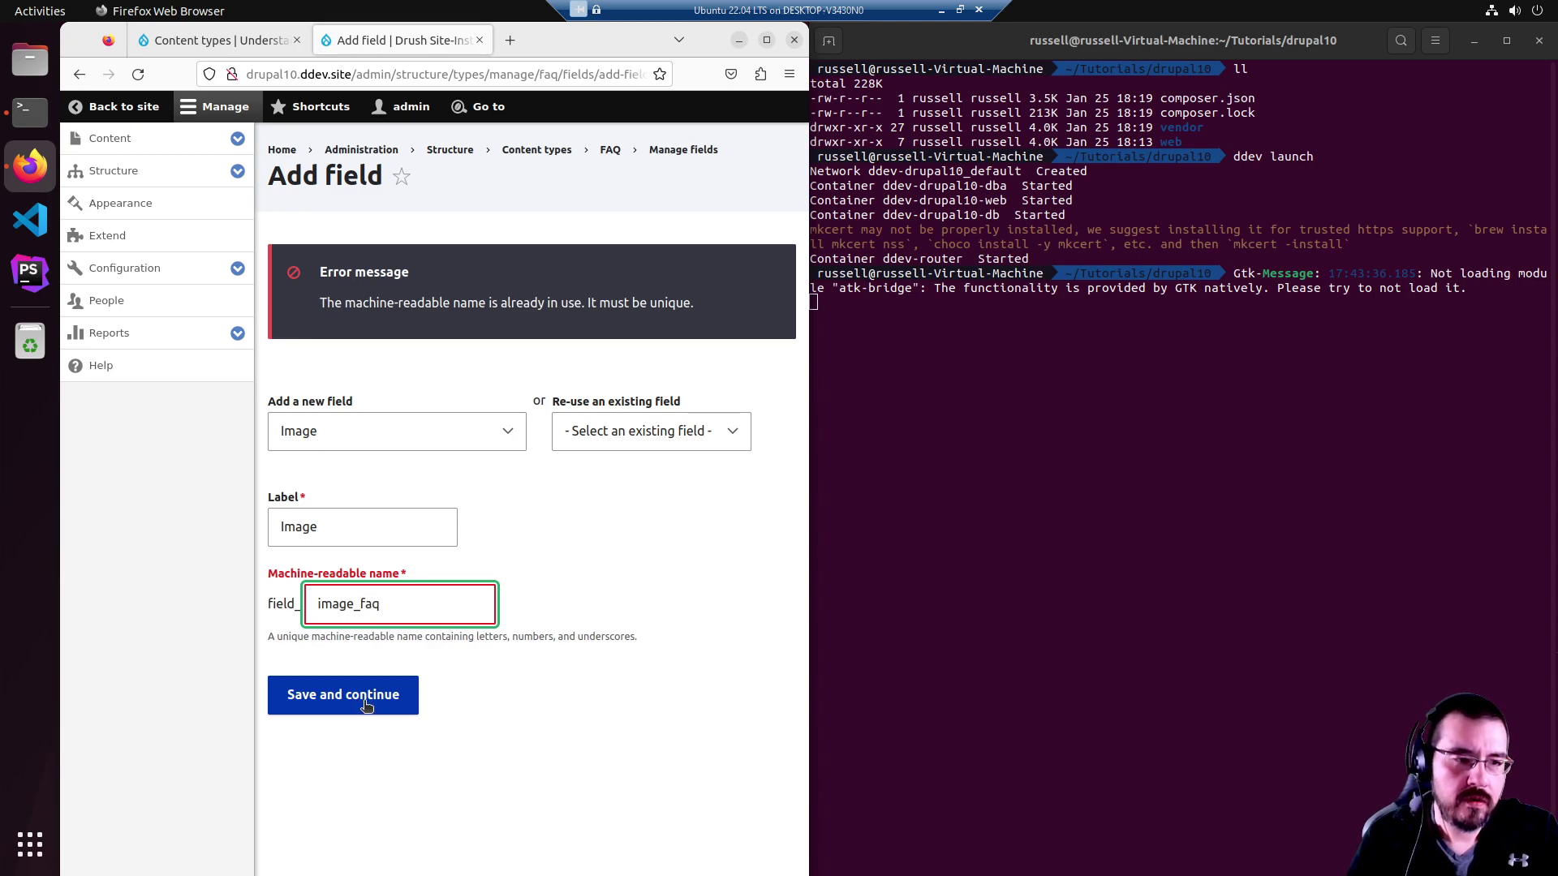
left_click(365, 702)
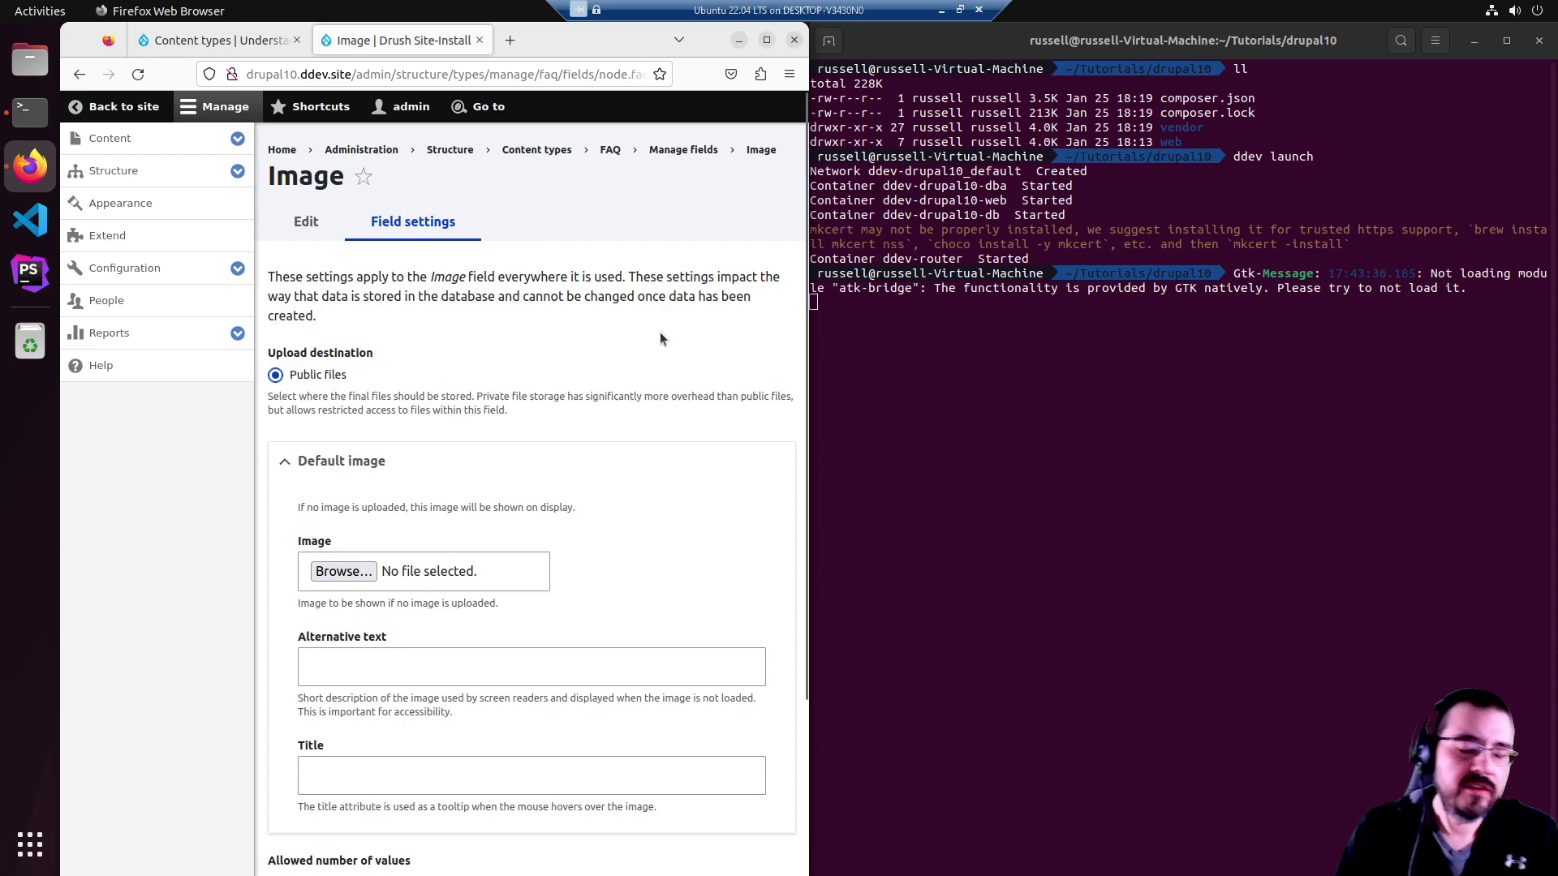
Look over the Image field settings, opening and cancelling the default image picker.
scroll(660, 334, "down", 2)
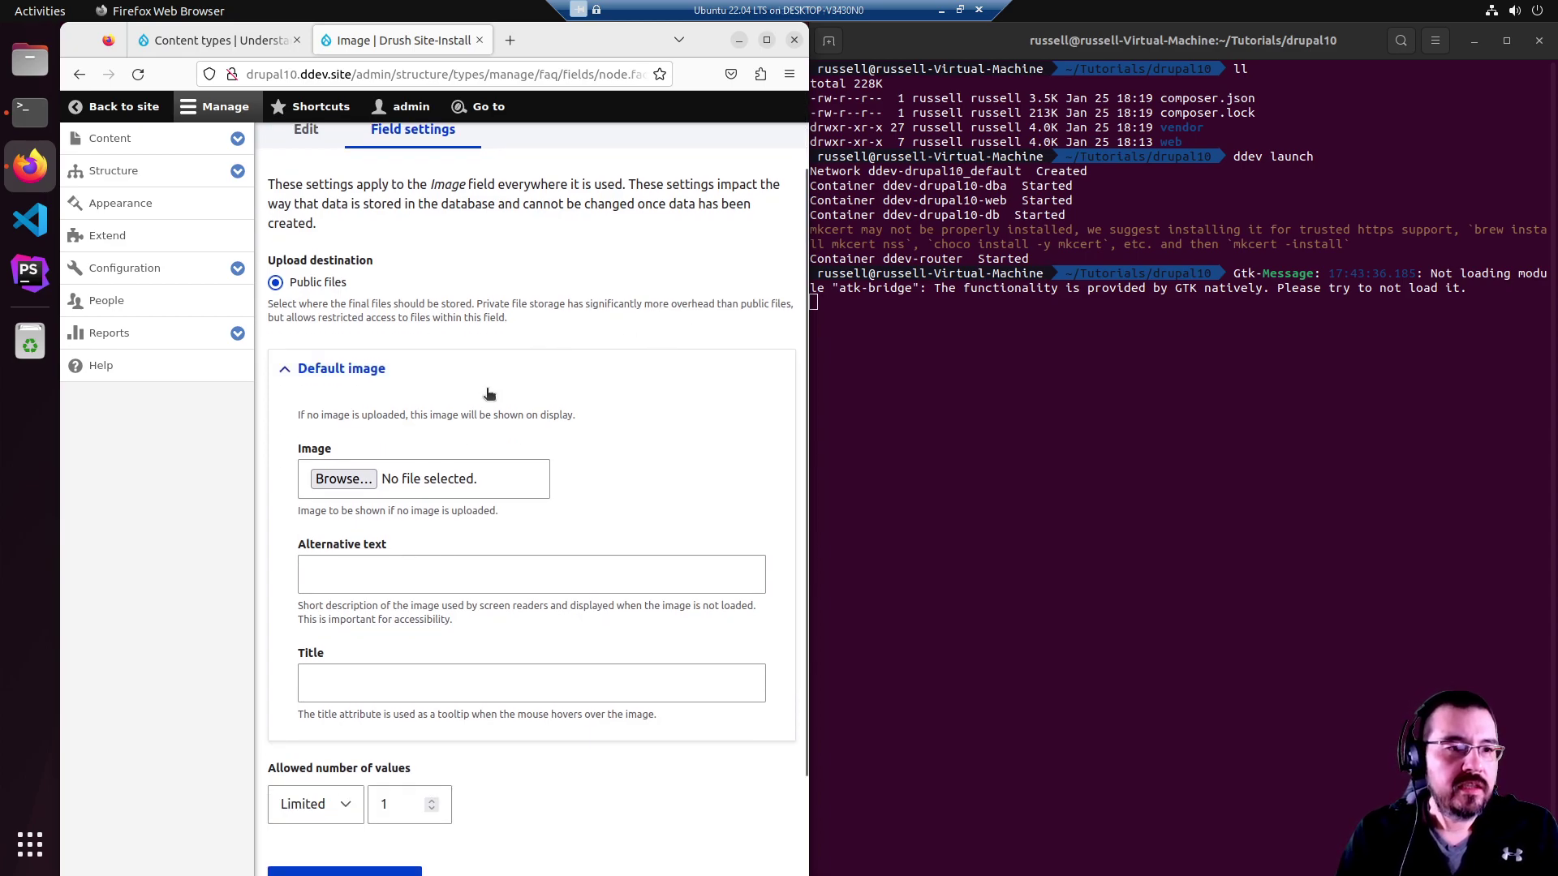
scroll(485, 391, "down", 2)
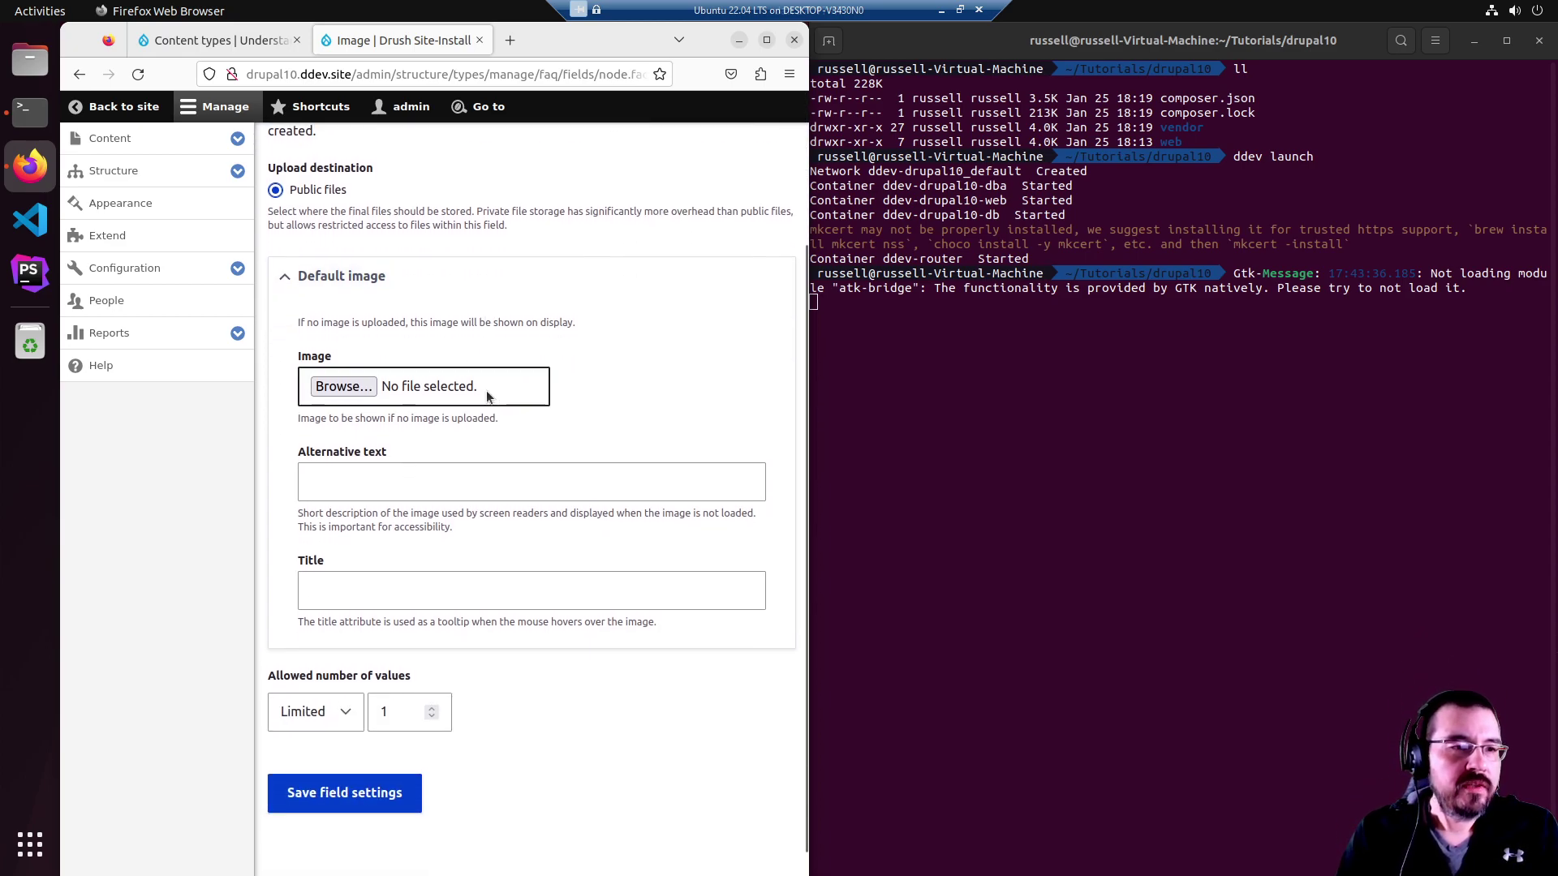
left_click(355, 388)
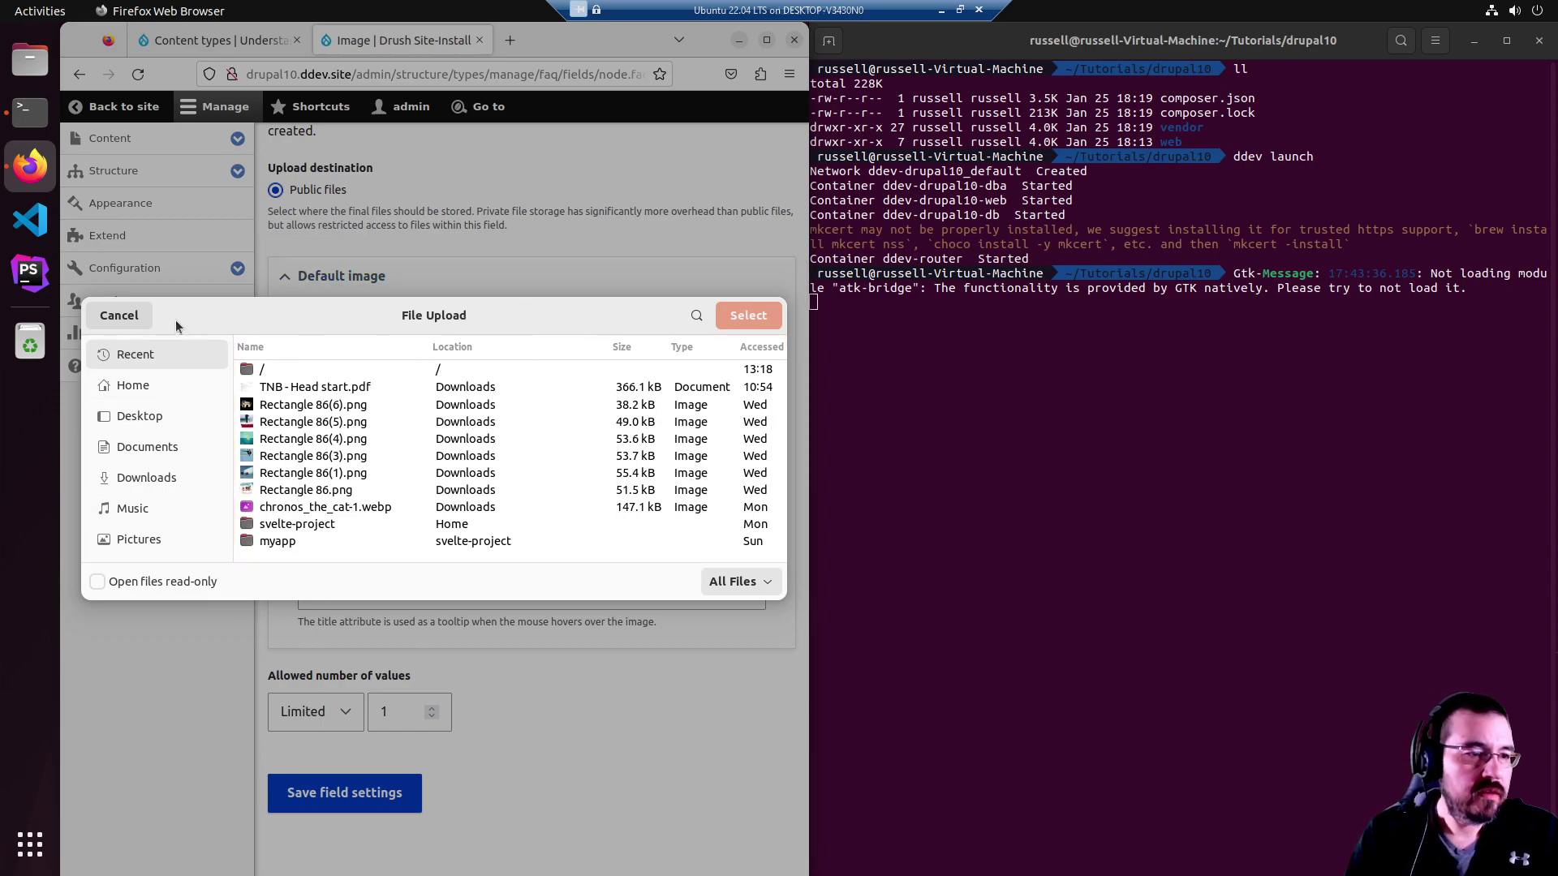
left_click(119, 315)
scroll(598, 299, "up", 2)
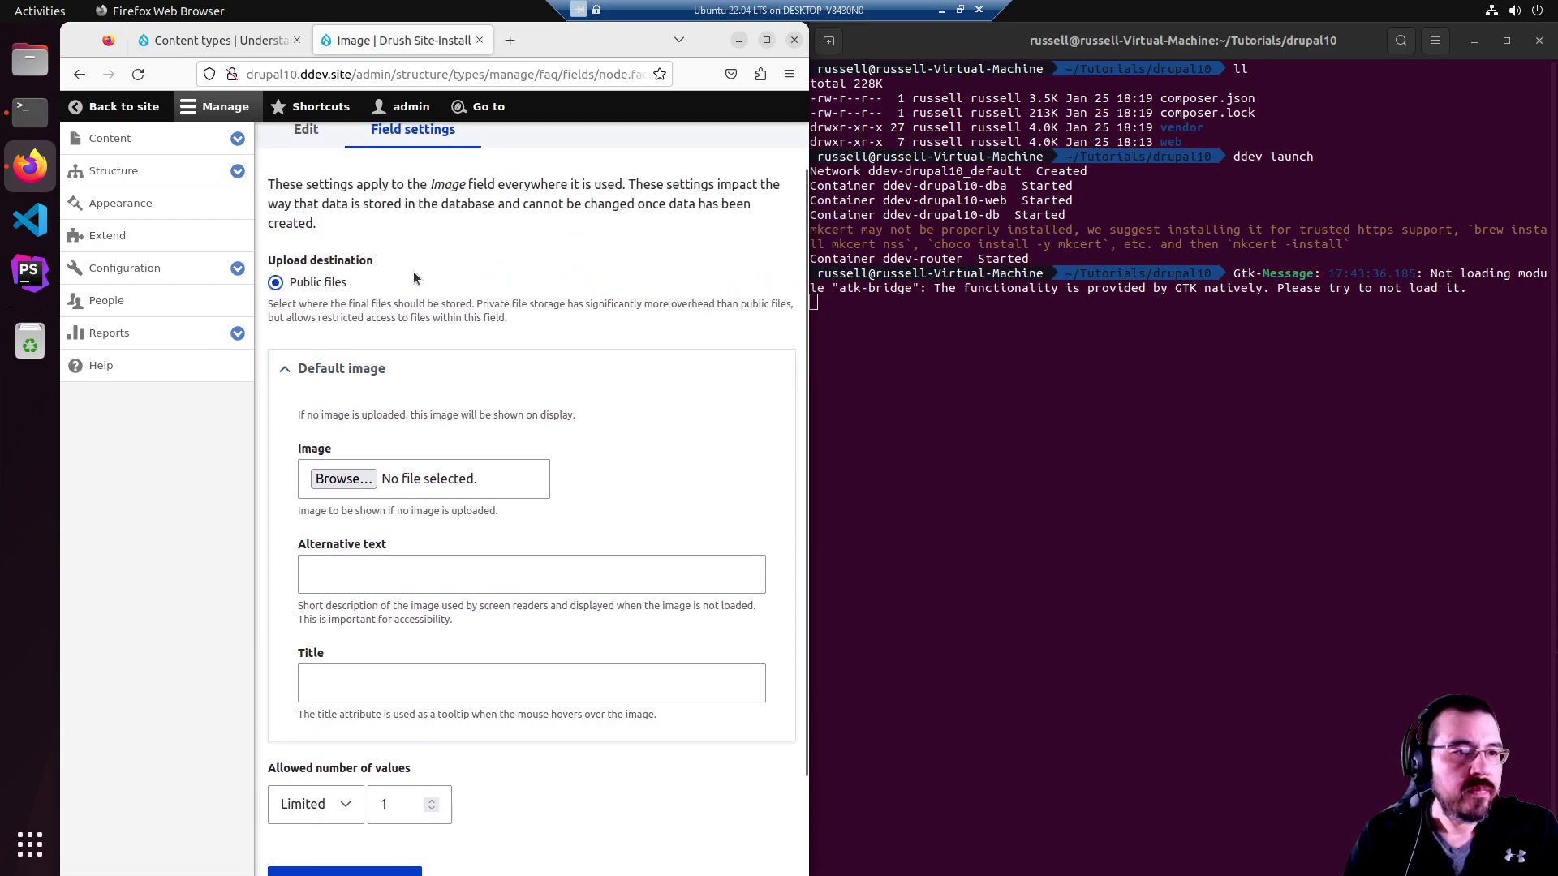
left_click_drag(267, 263, 401, 271)
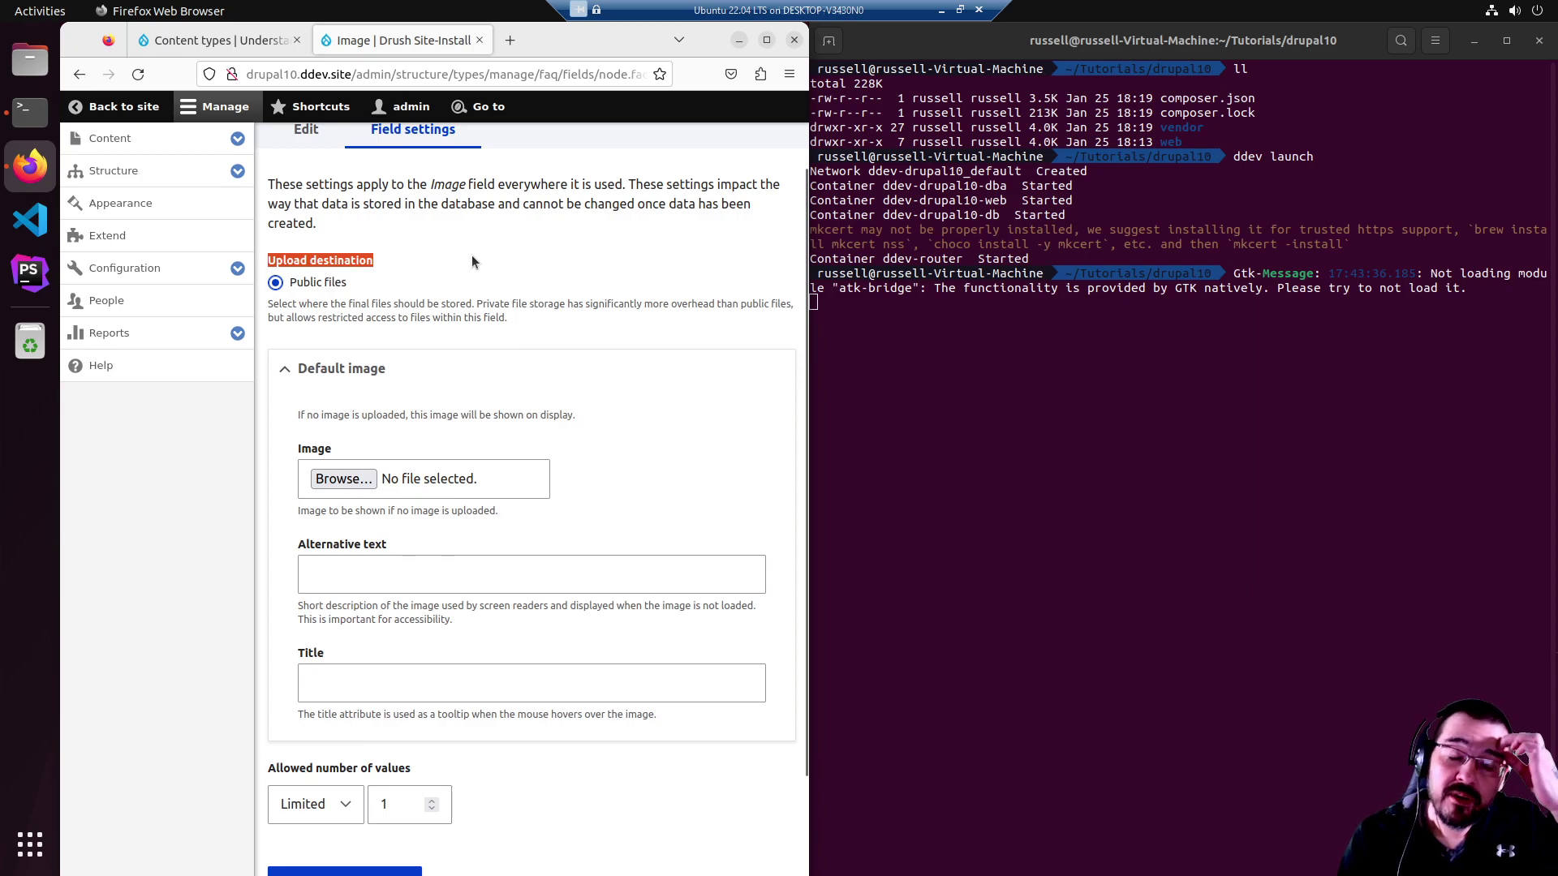
left_click(551, 256)
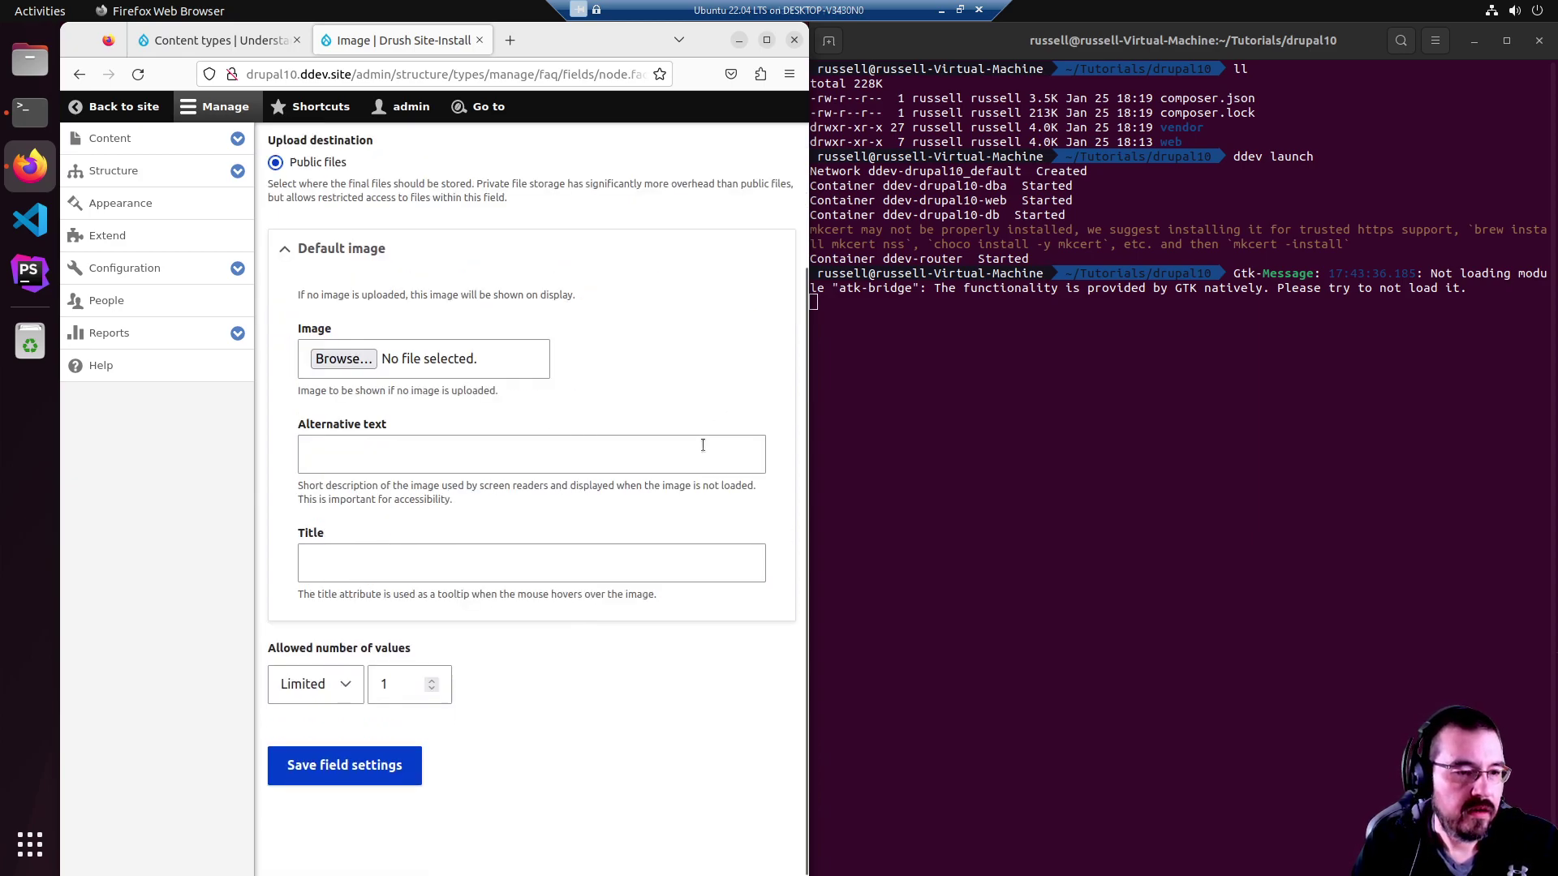
scroll(703, 445, "down", 3)
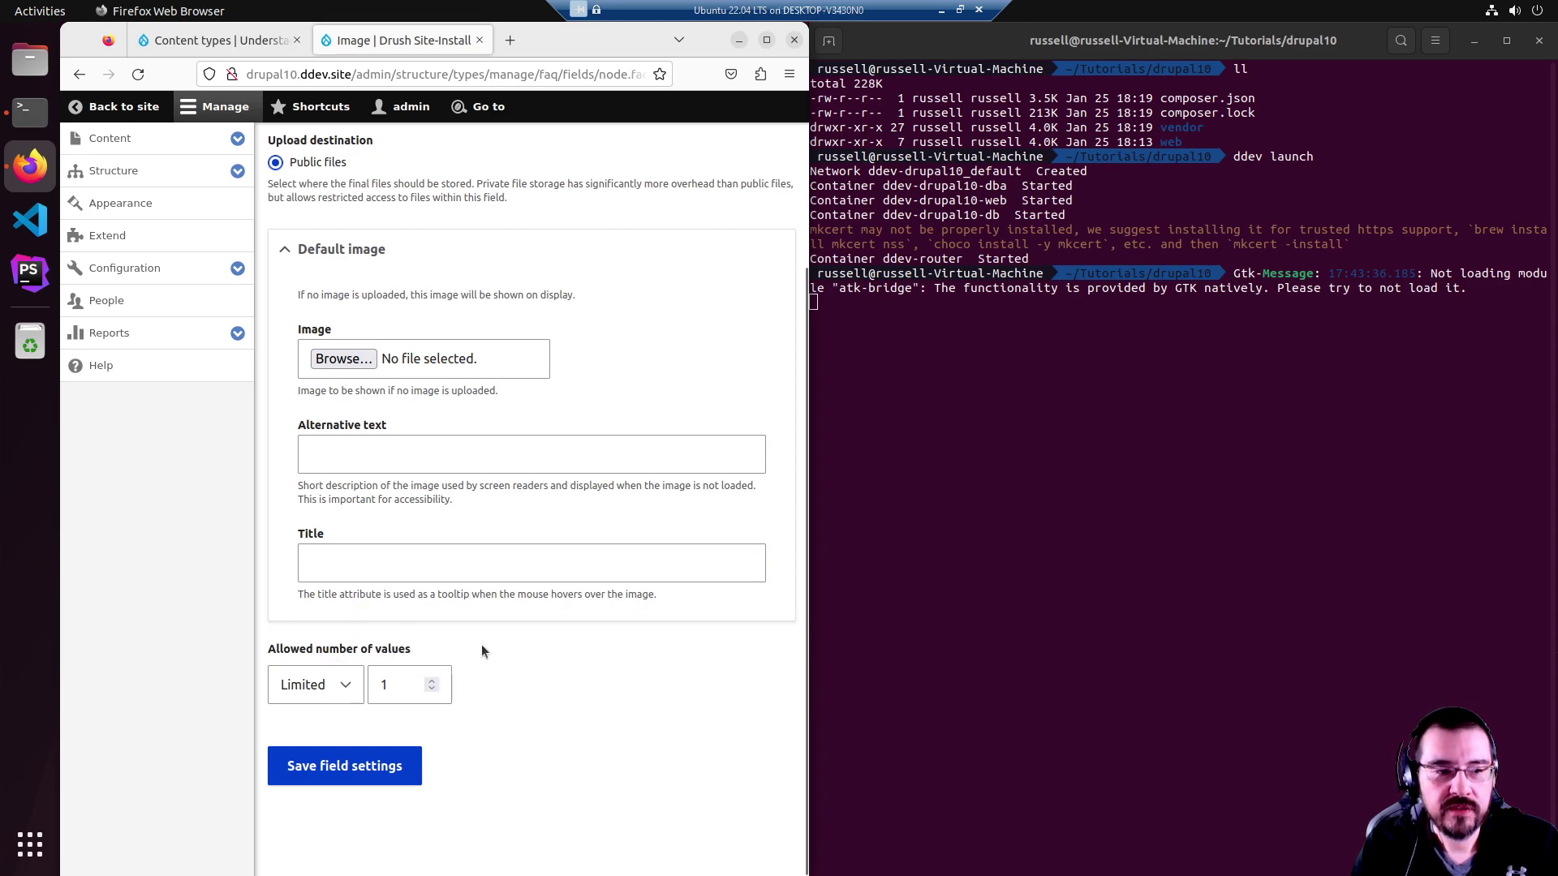
Keep allowed number of values as Limited and set the value to 1.
left_click(346, 686)
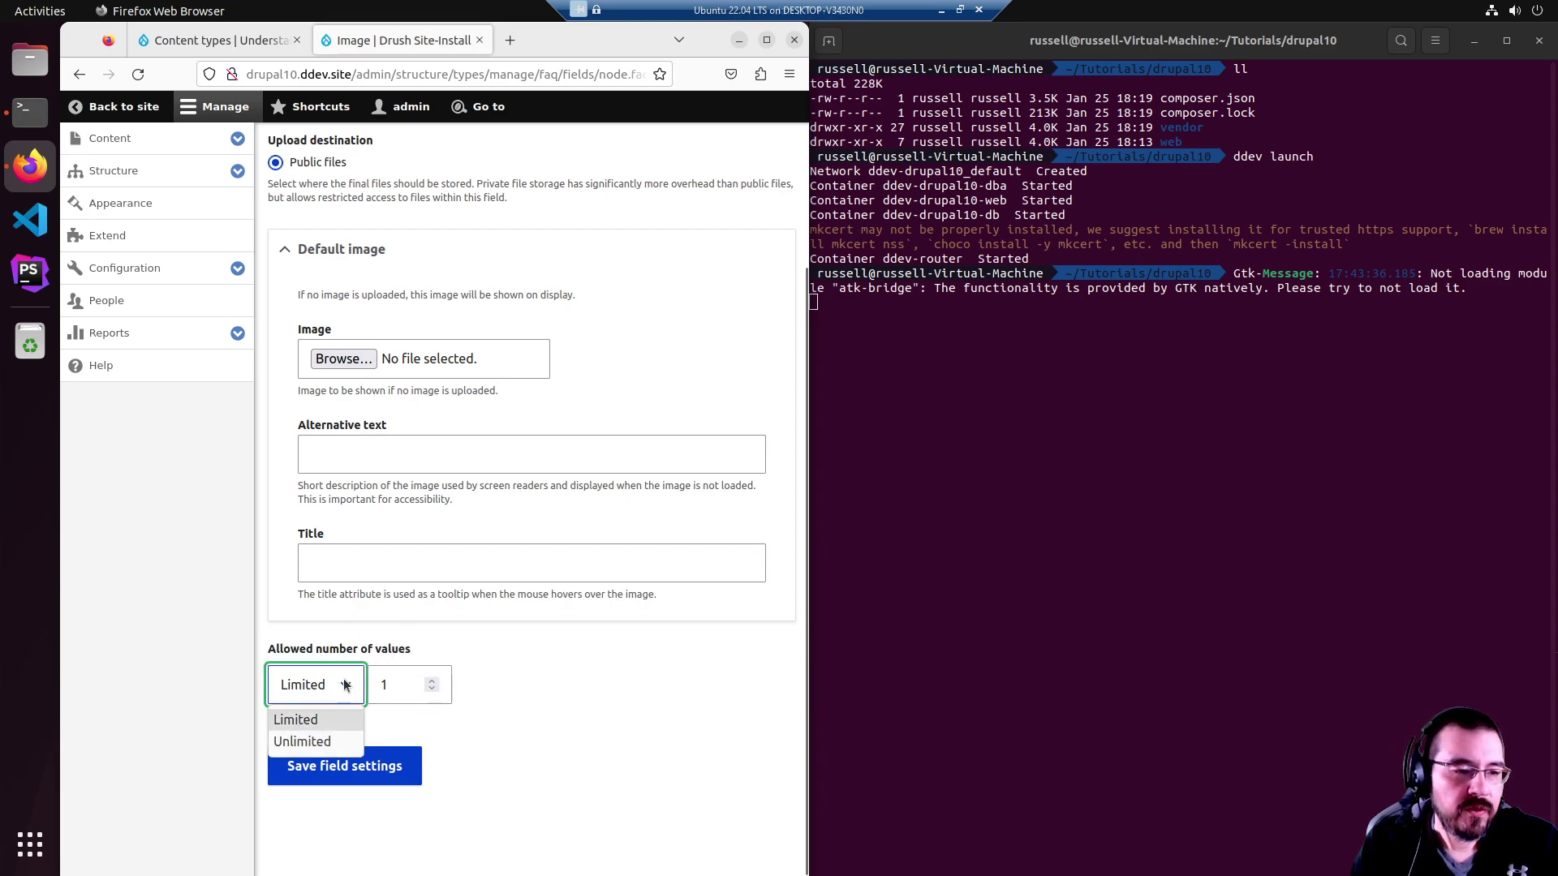
left_click(337, 742)
left_click(337, 686)
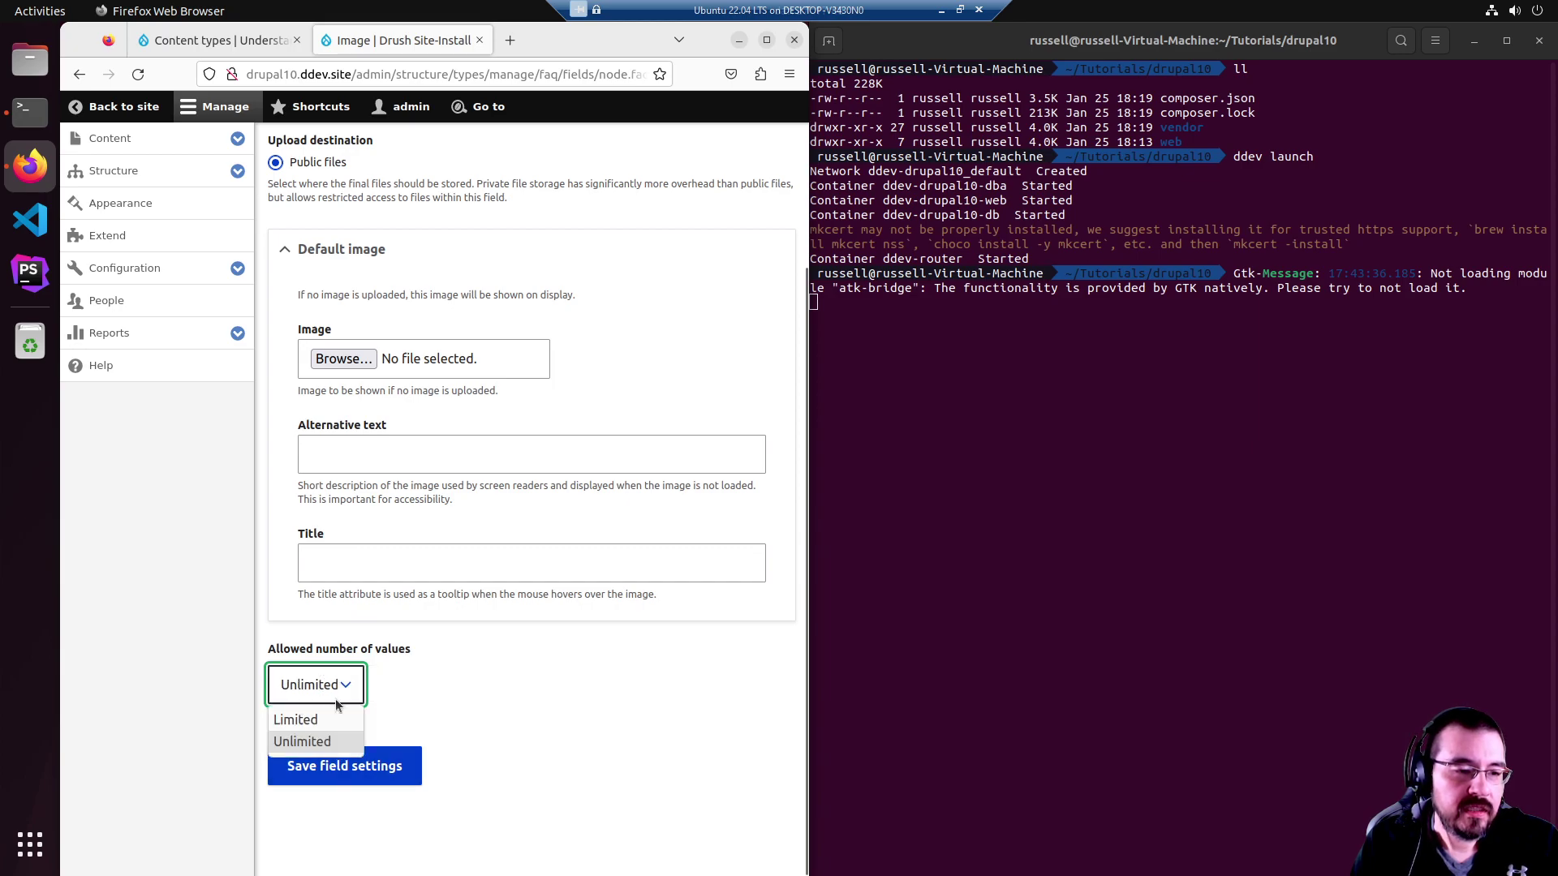
left_click(338, 717)
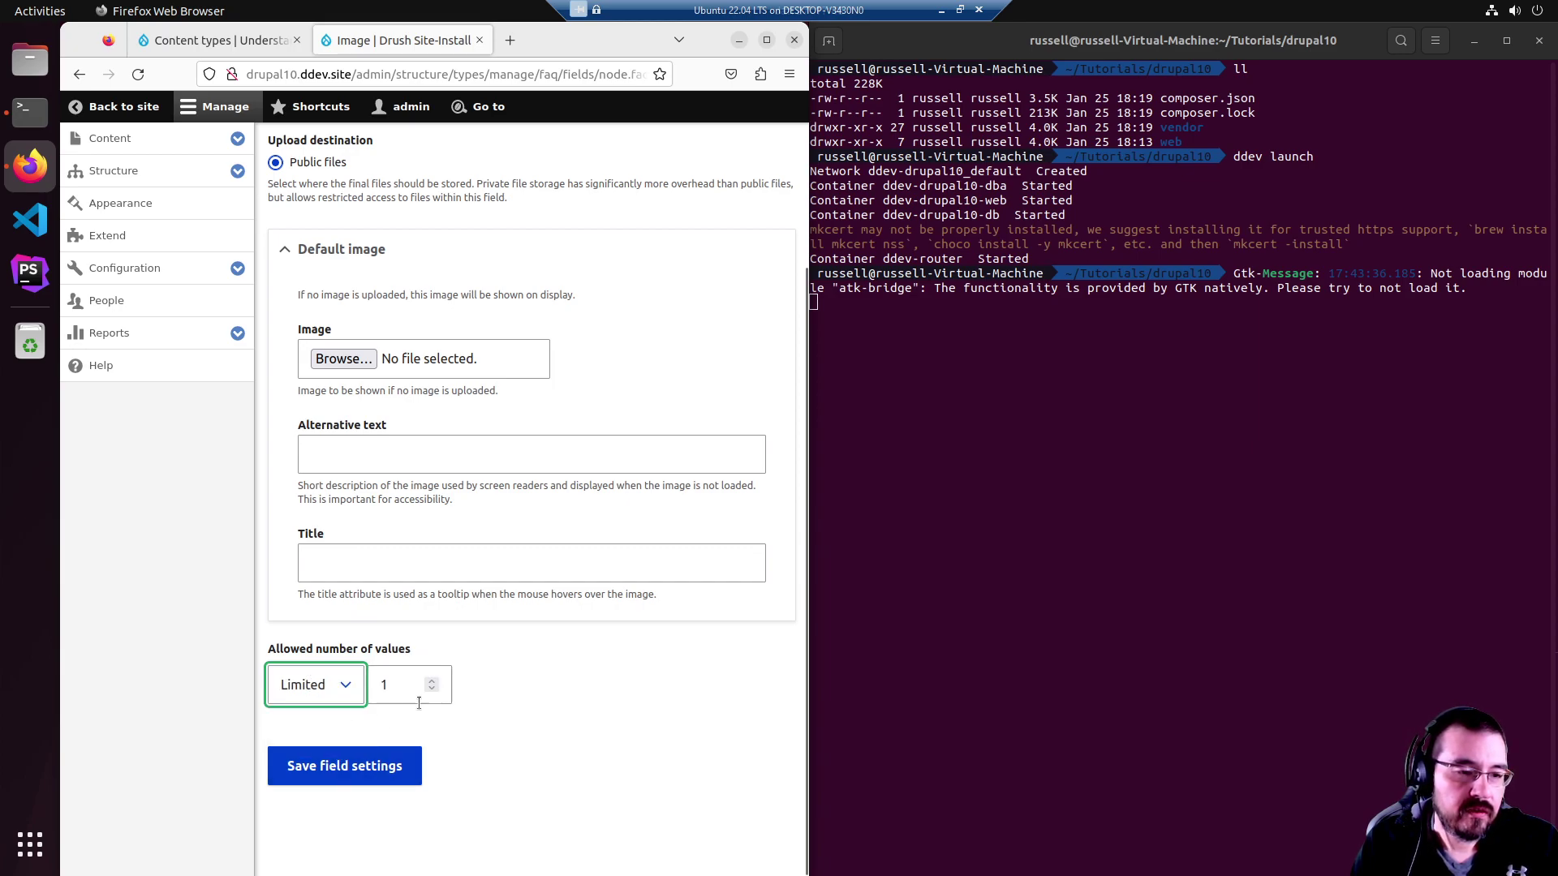
left_click(432, 688)
left_click(431, 682)
left_click(432, 682)
left_click(431, 682)
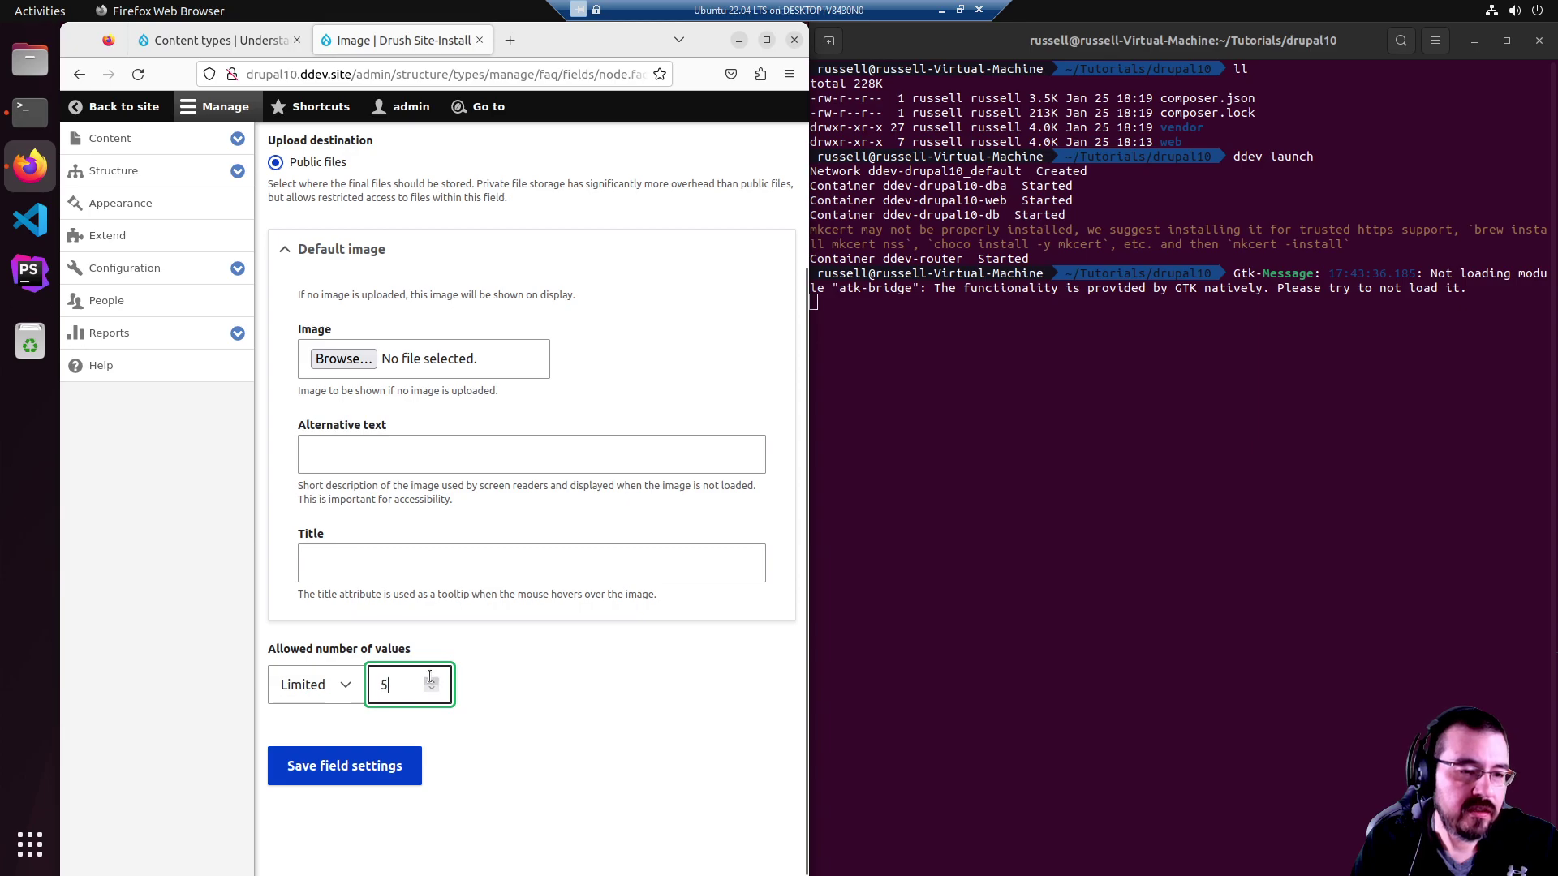
left_click(432, 682)
type("3")
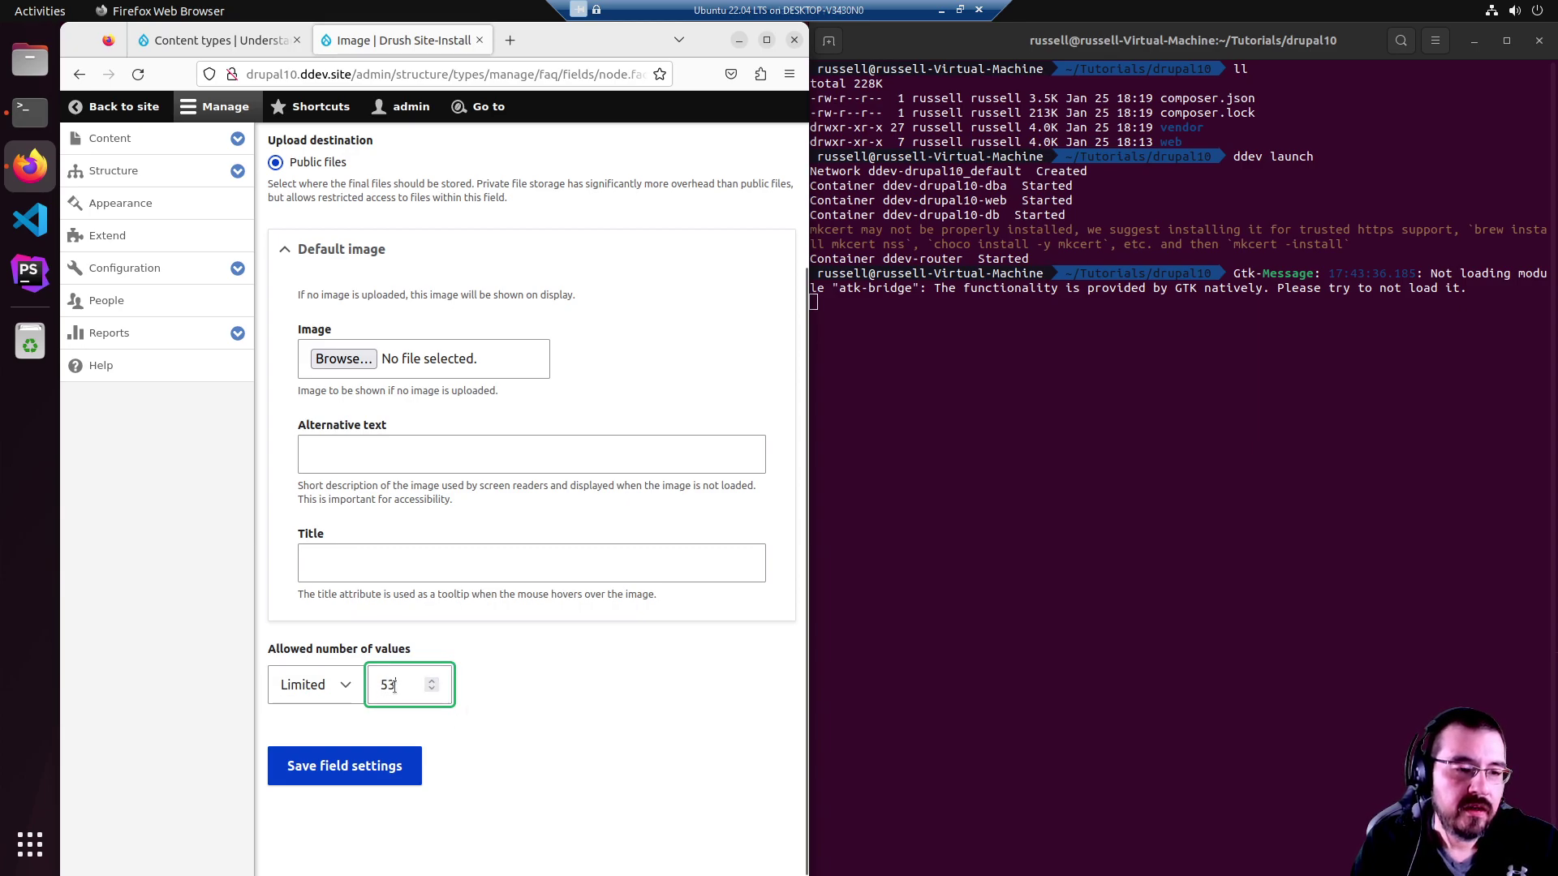
key("BackSpace")
key("BackSpace")
type("1")
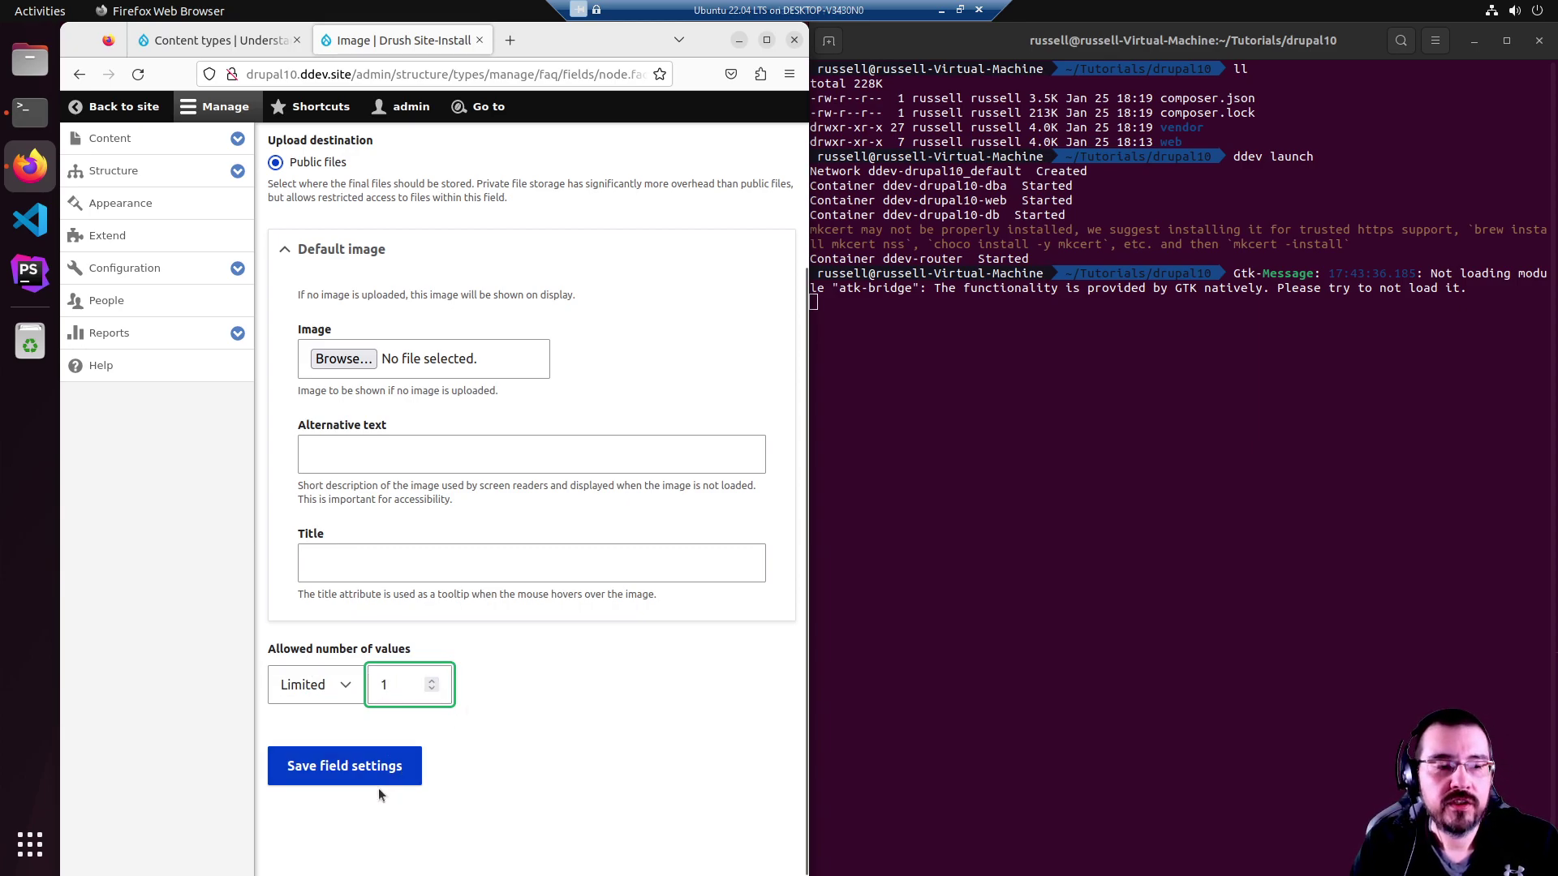
Save the FAQ Image field's storage settings.
left_click(343, 783)
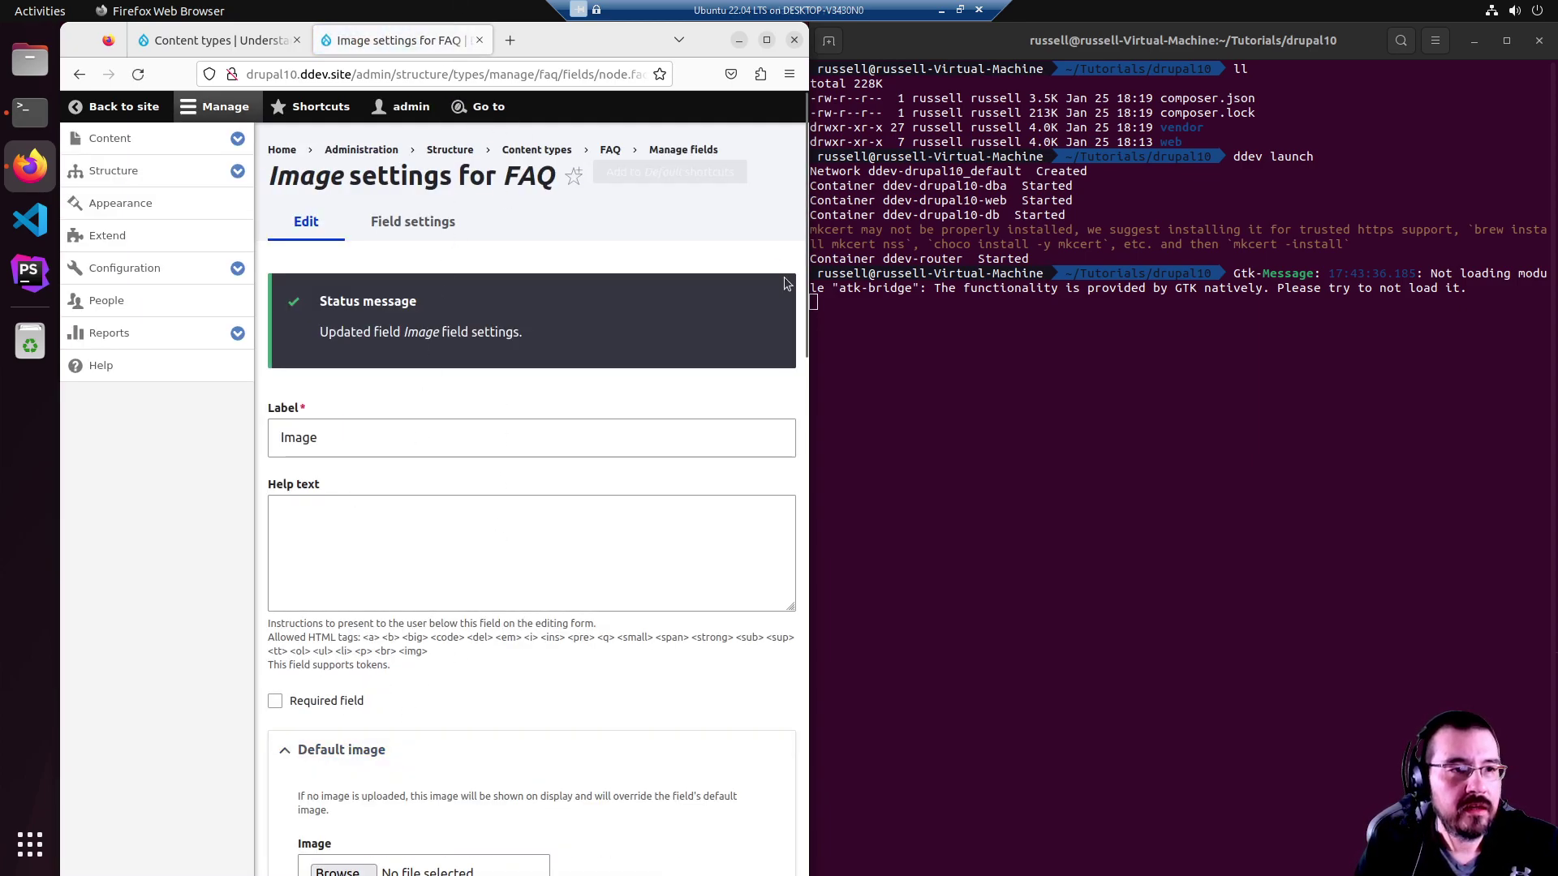
scroll(548, 393, "down", 10)
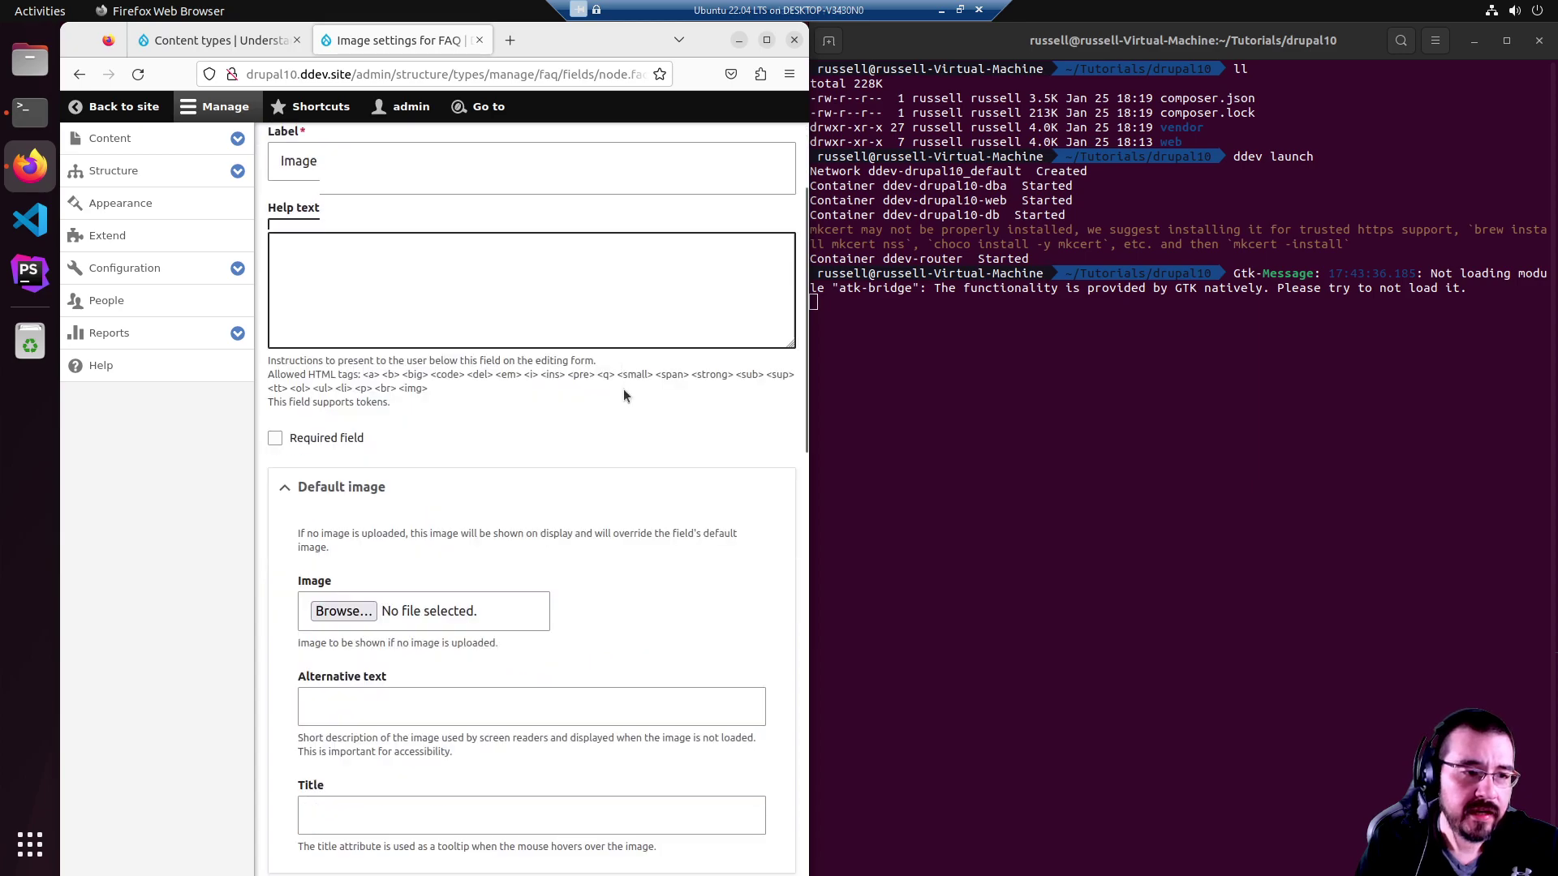
scroll(599, 464, "down", 12)
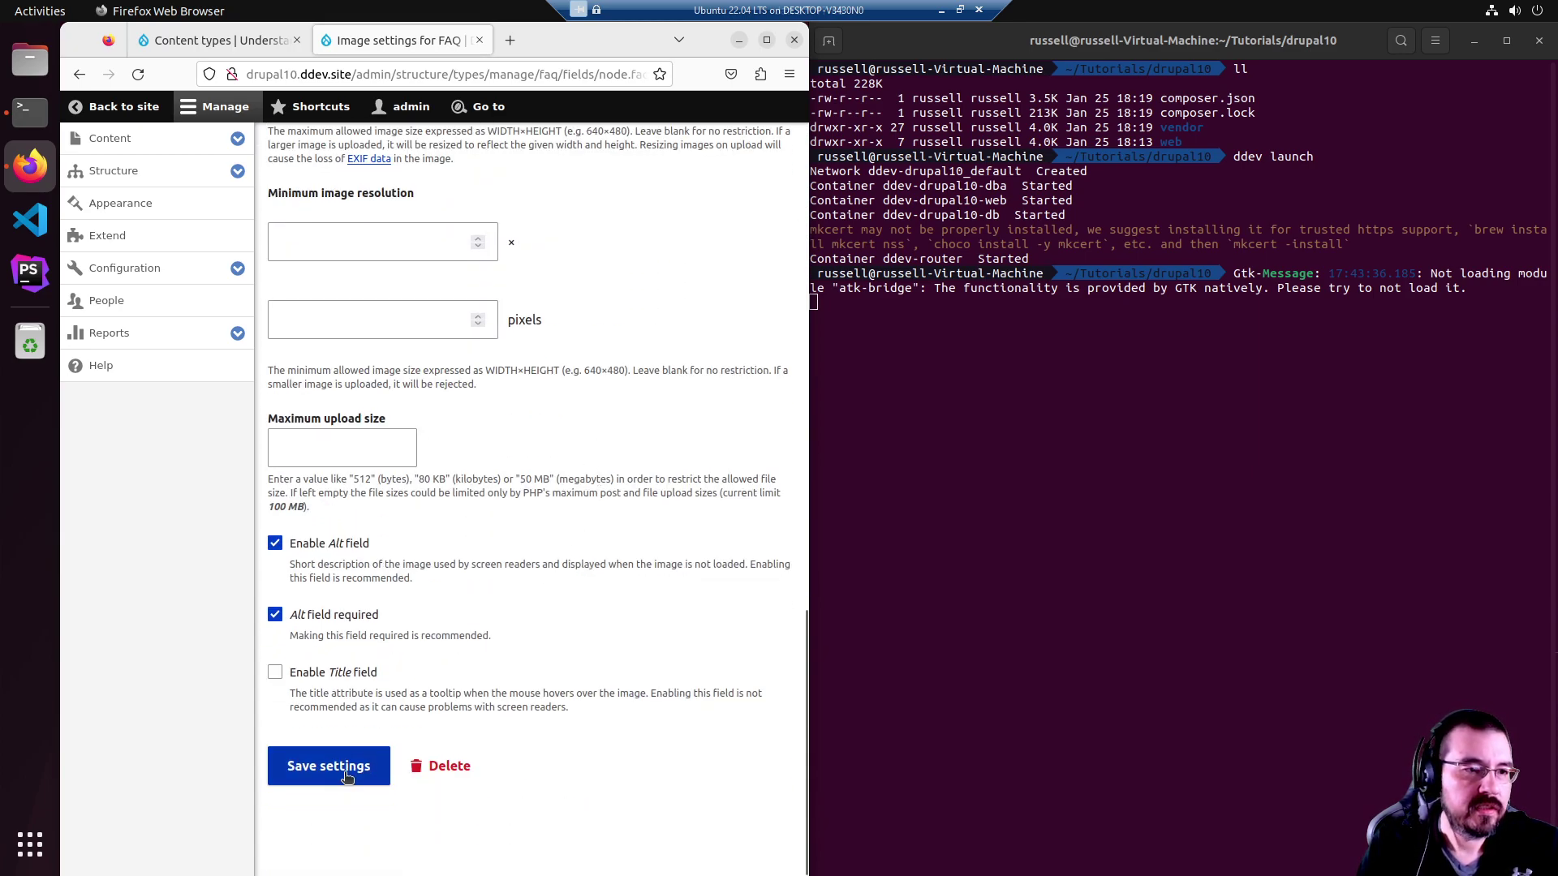
scroll(597, 612, "up", 7)
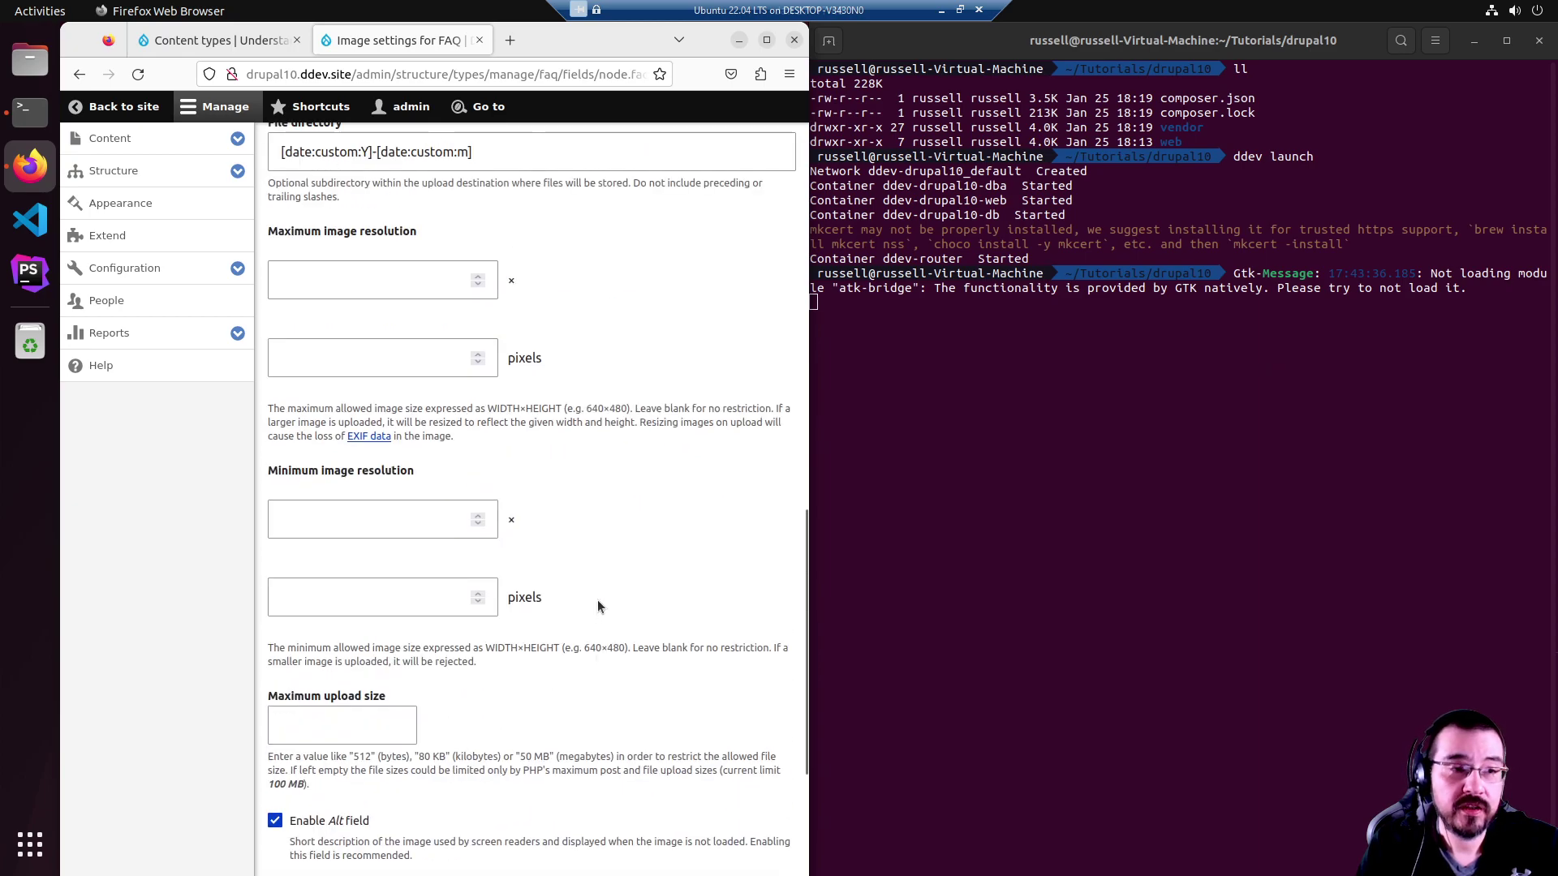
scroll(674, 485, "up", 3)
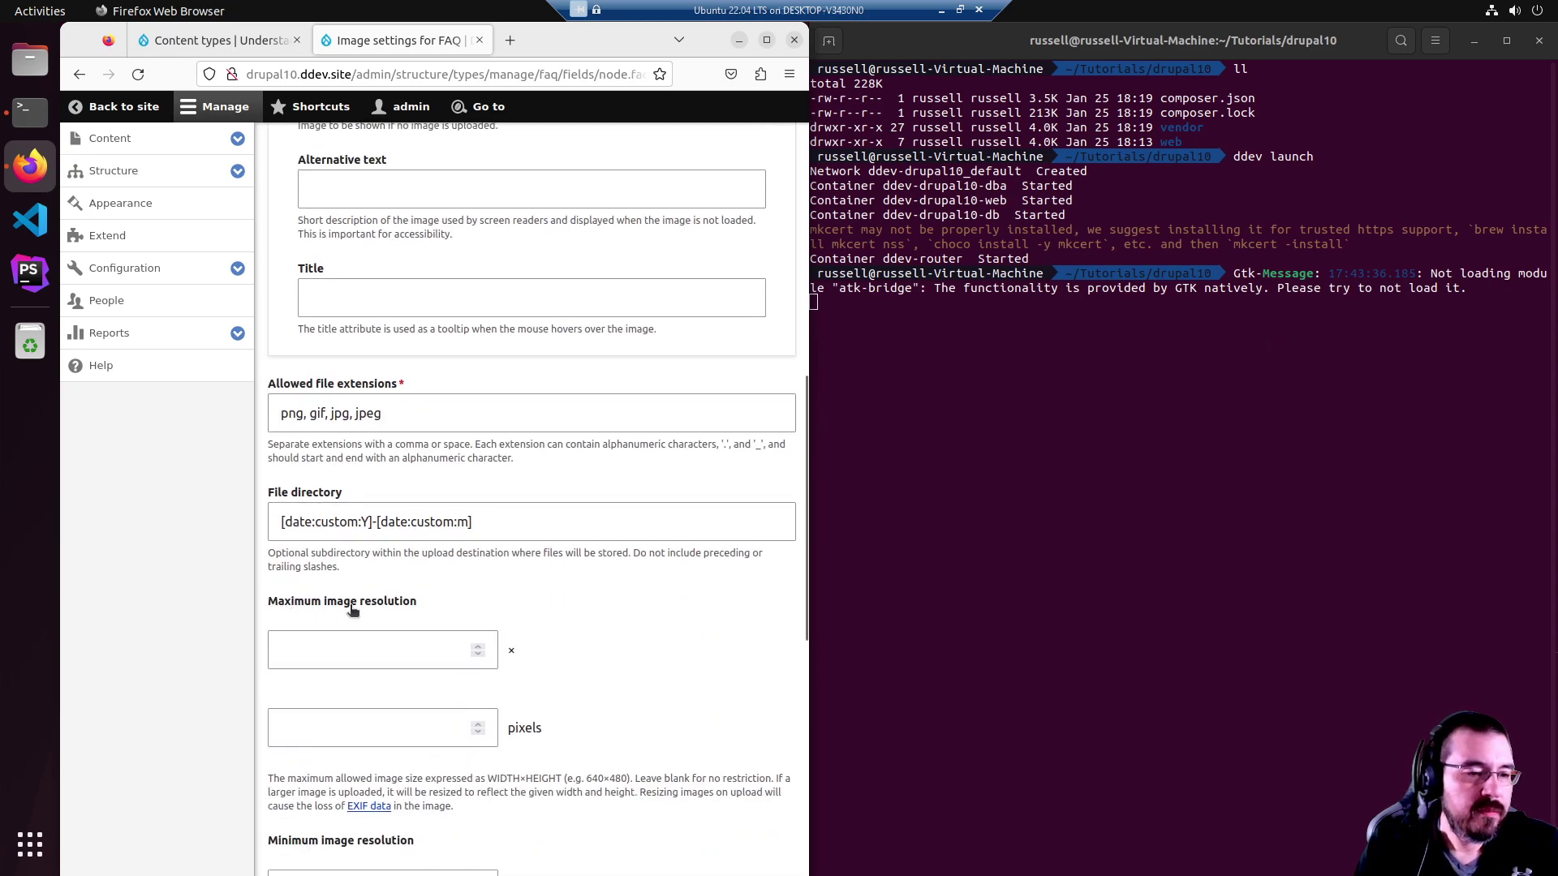
Try a 1000-wide maximum image resolution, clear it again, and save the Image field settings.
left_click(353, 661)
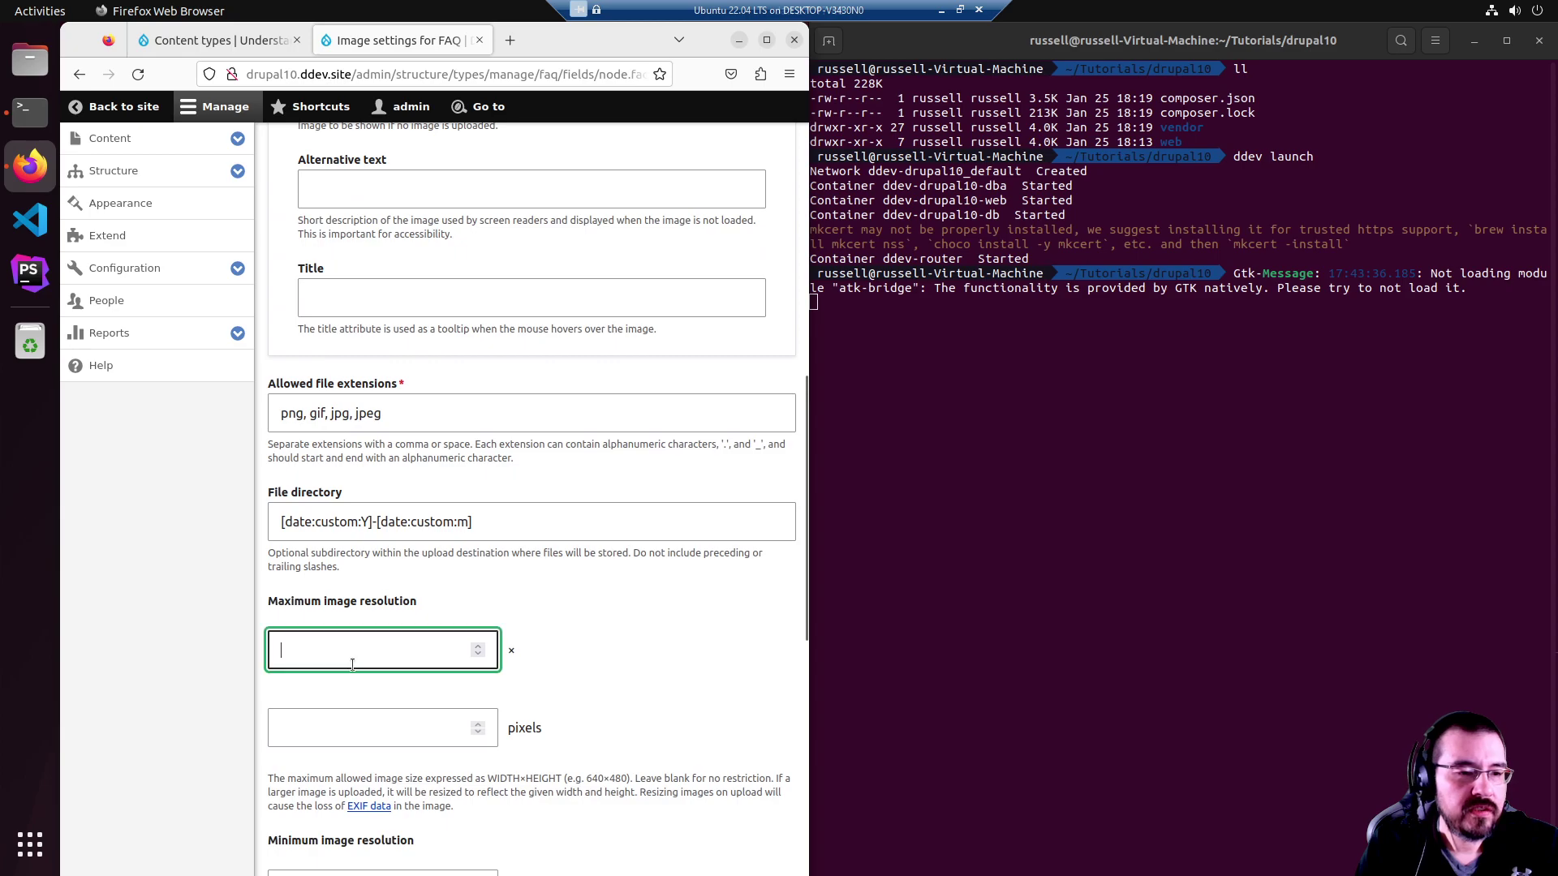
type("1")
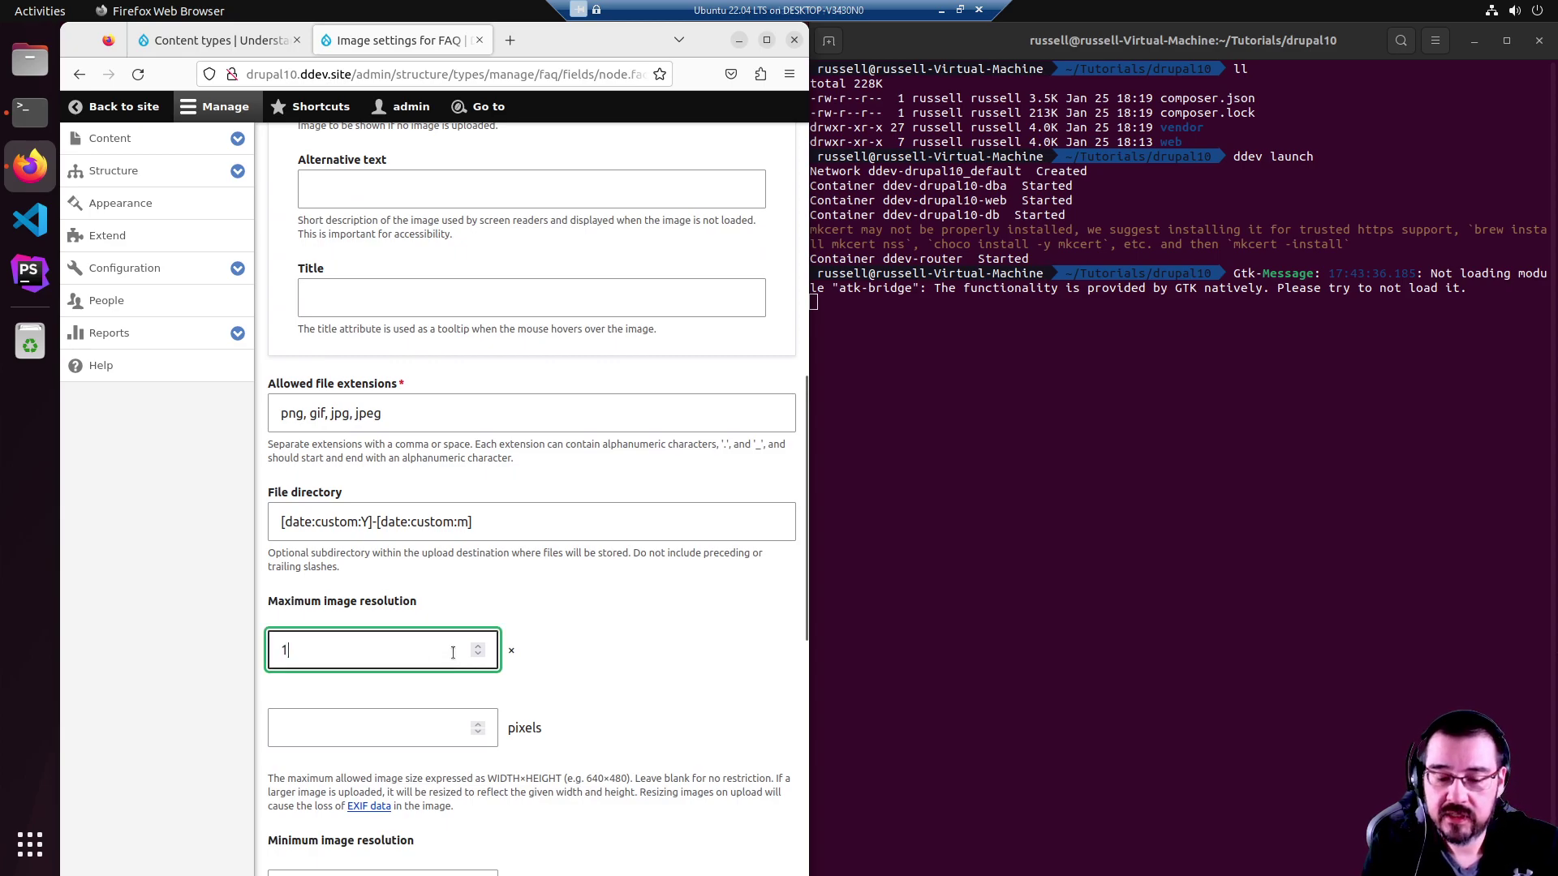
type("000")
key("Tab")
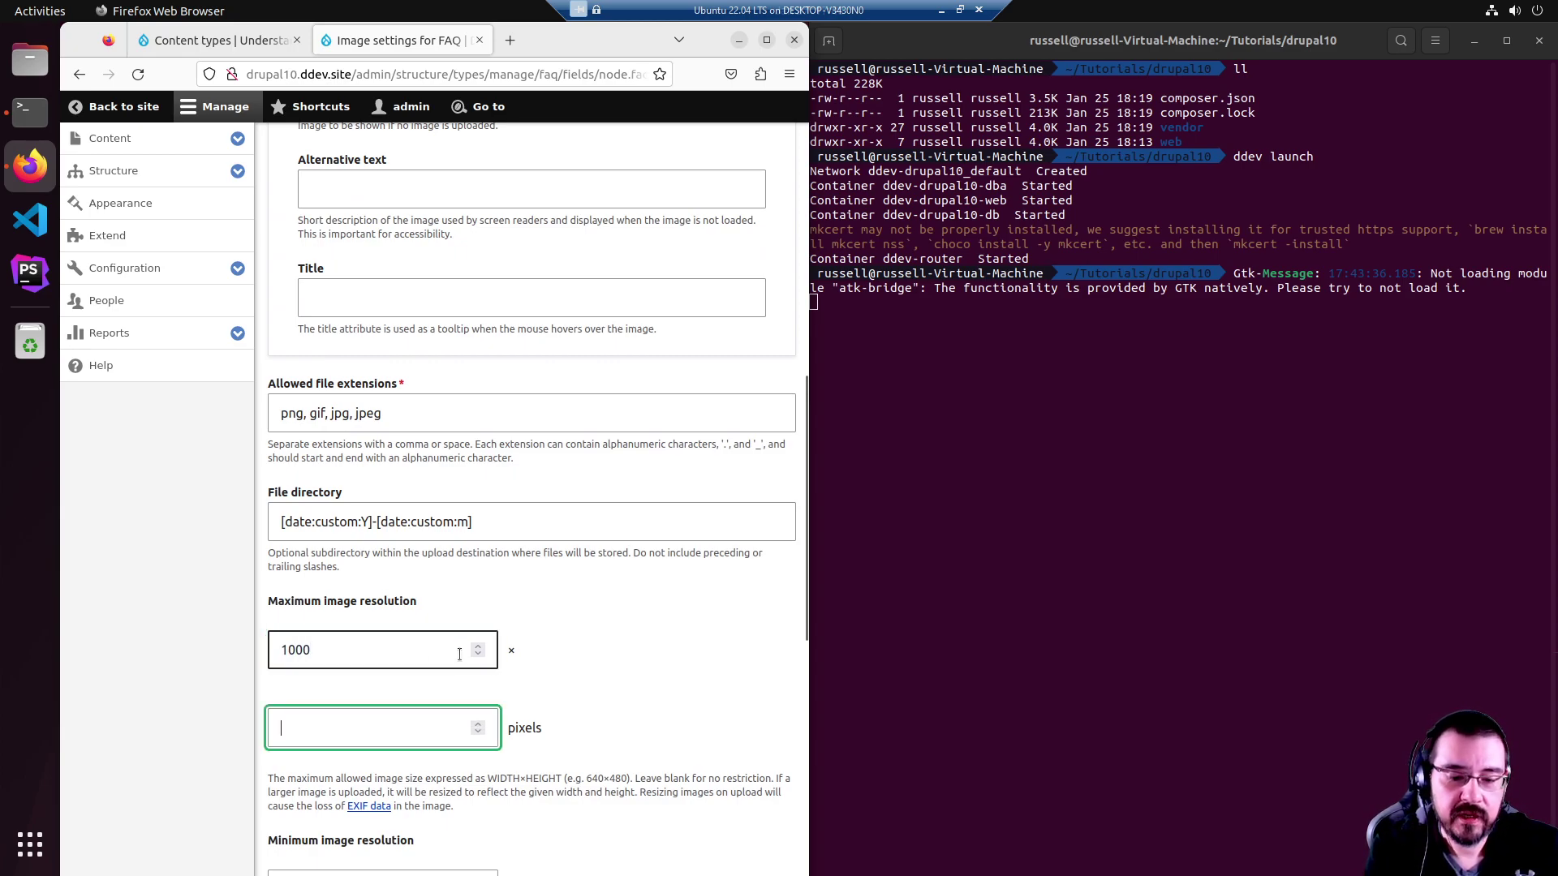
type("400")
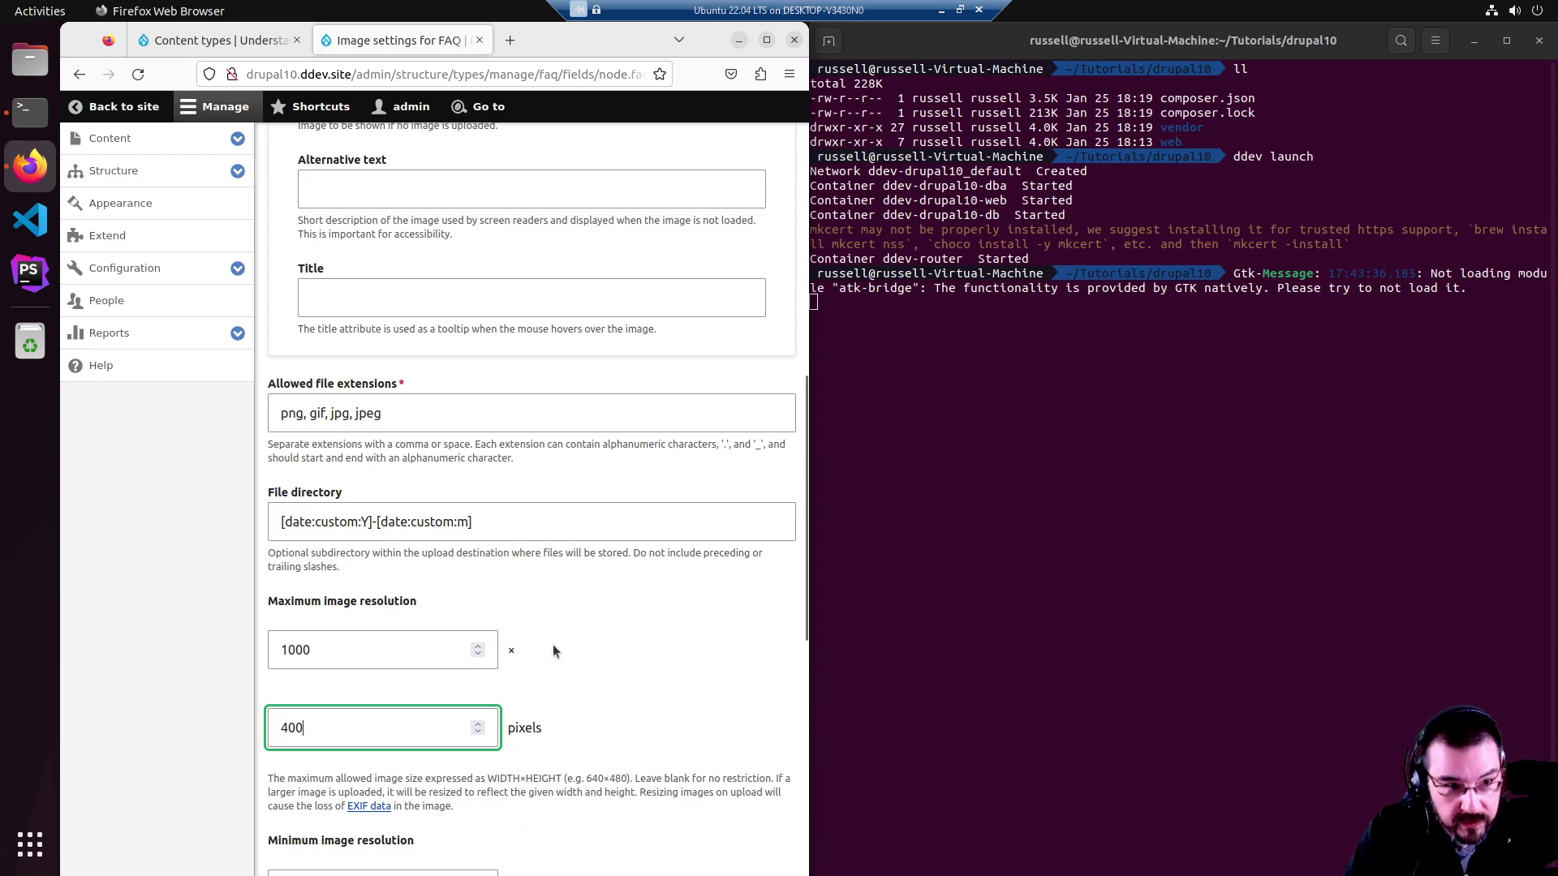
scroll(548, 641, "up", 2)
key("BackSpace")
key("BackSpace")
key("BackSpace")
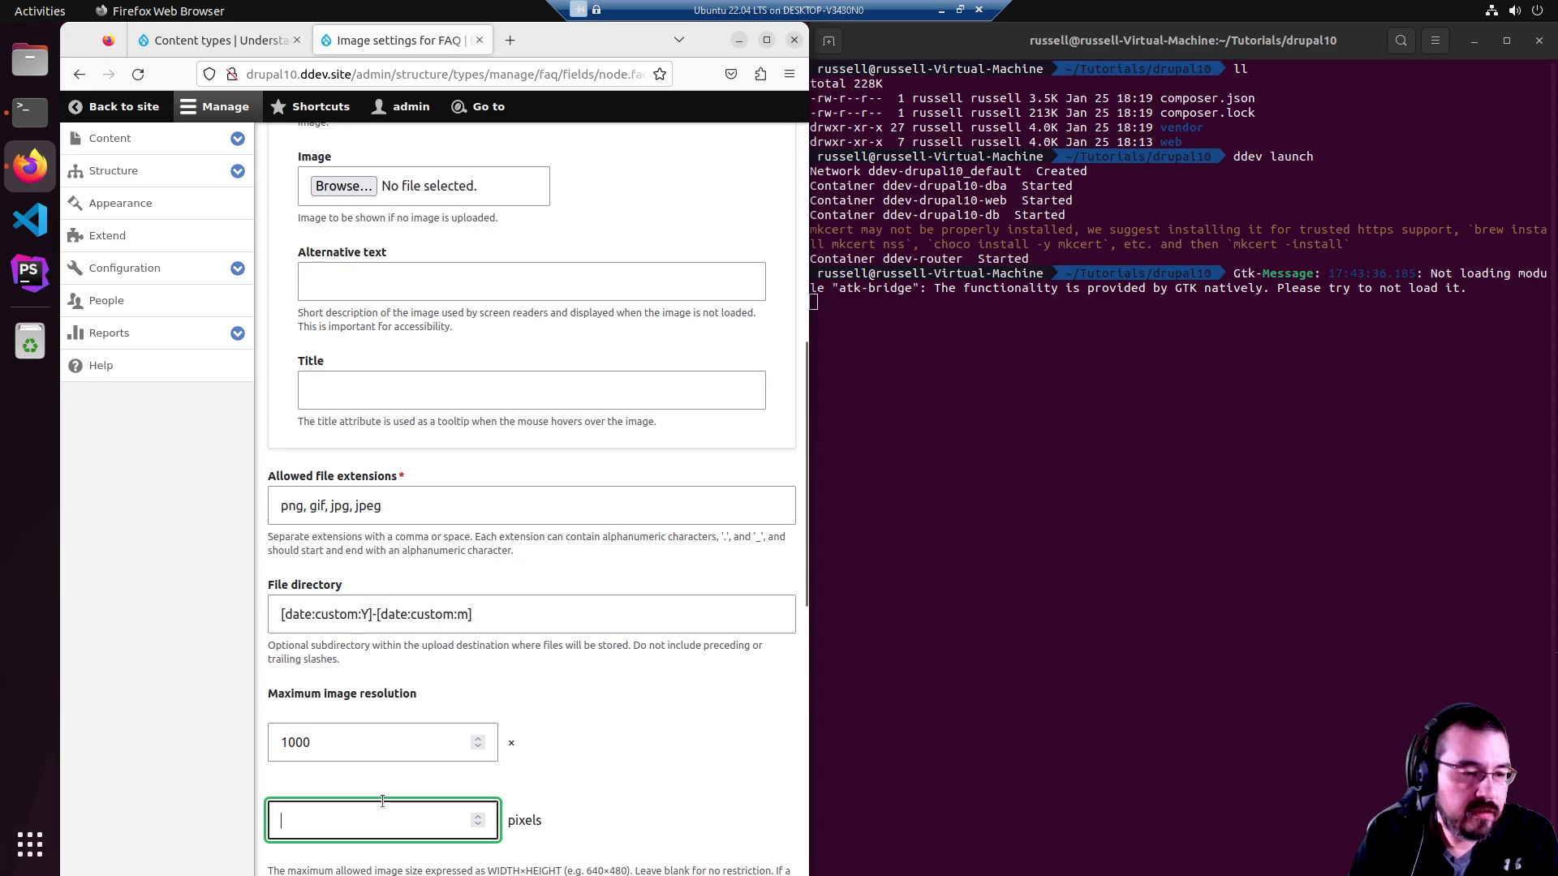
left_click(358, 745)
key("BackSpace")
key("BackSpace")
key("BackSpace")
key("BackSpace")
scroll(585, 714, "up", 3)
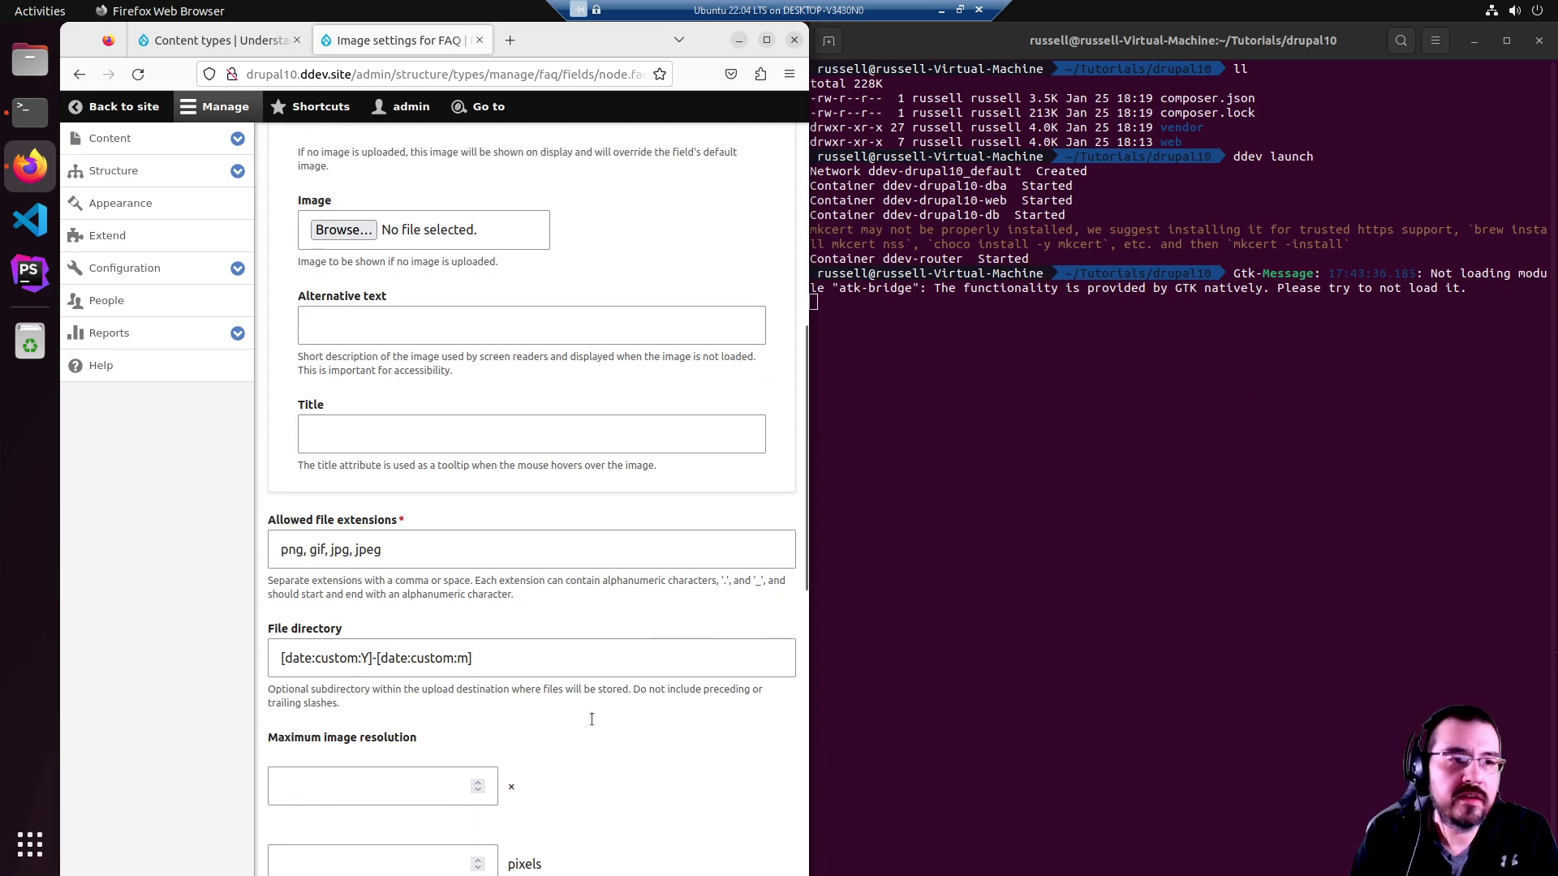
scroll(590, 287, "up", 3)
scroll(591, 287, "down", 20)
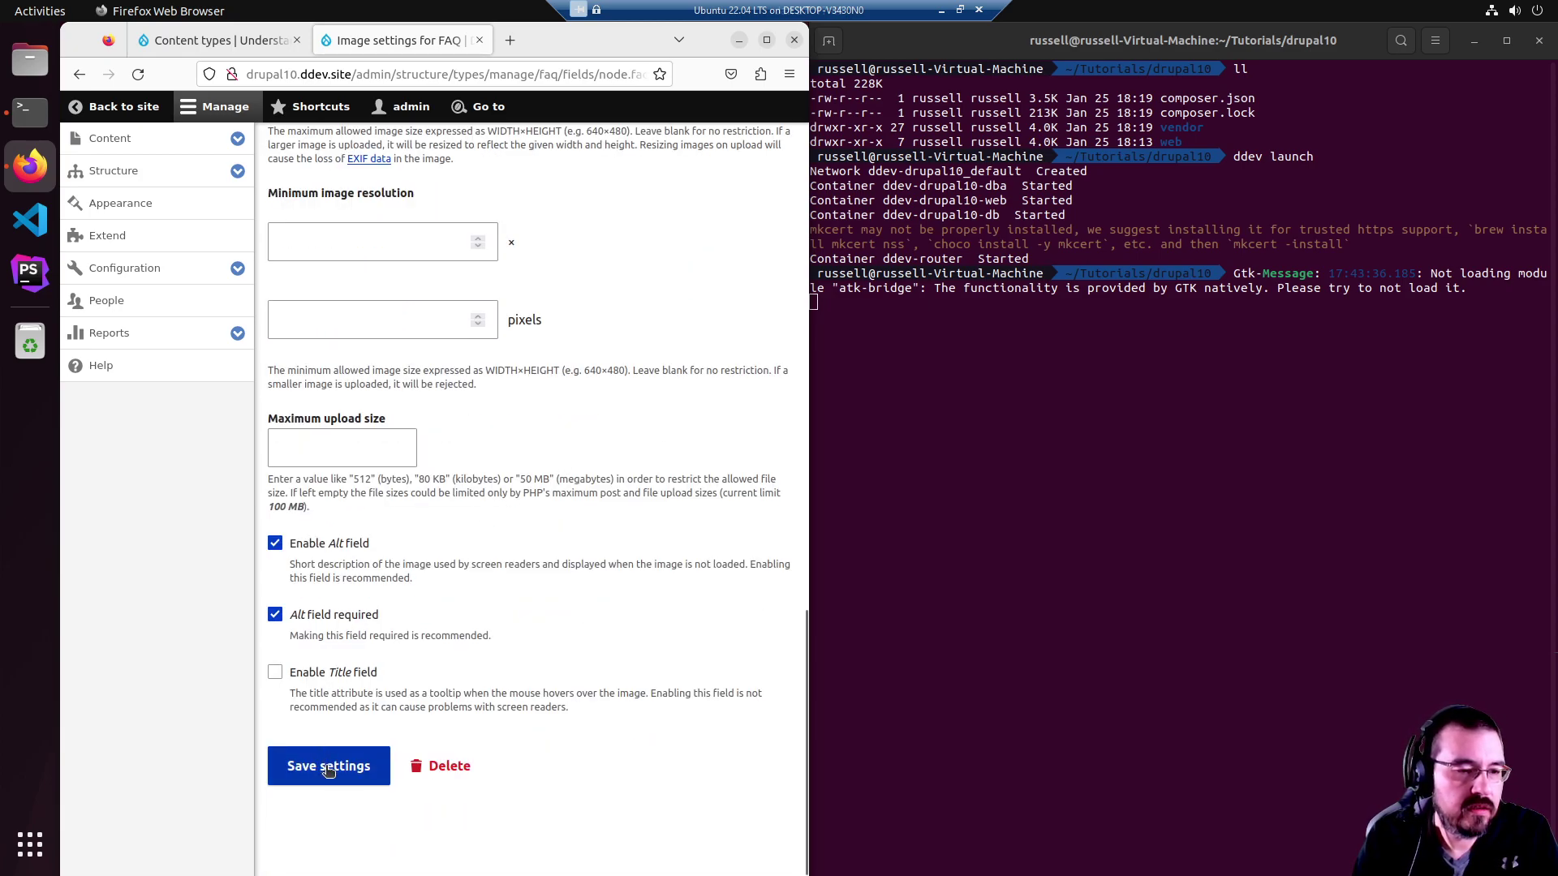
left_click(329, 767)
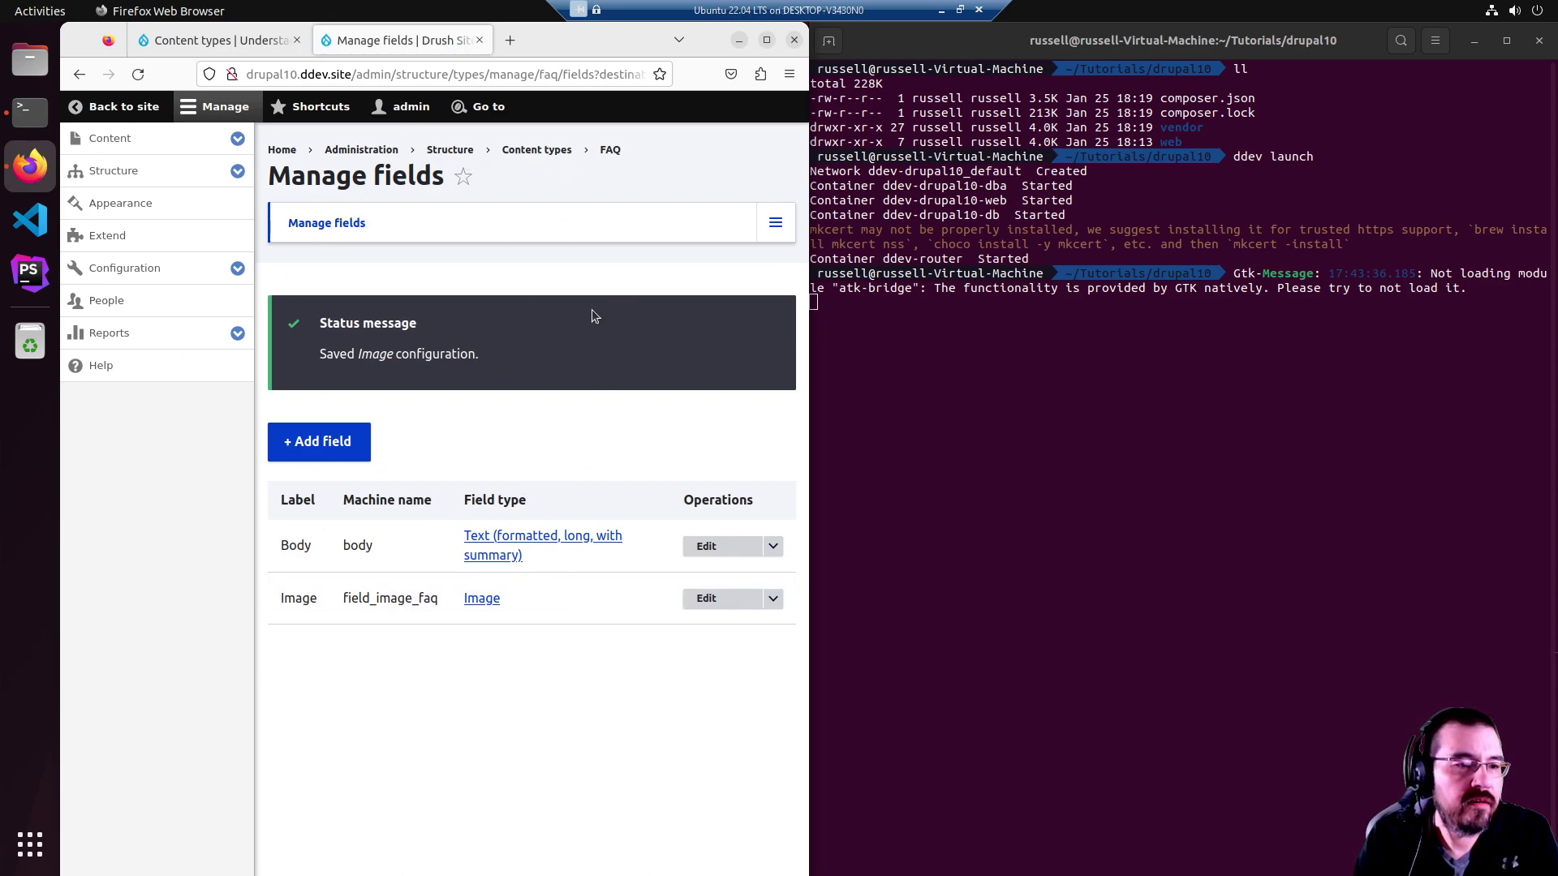
Go to Content and open the Add content page.
left_click(113, 140)
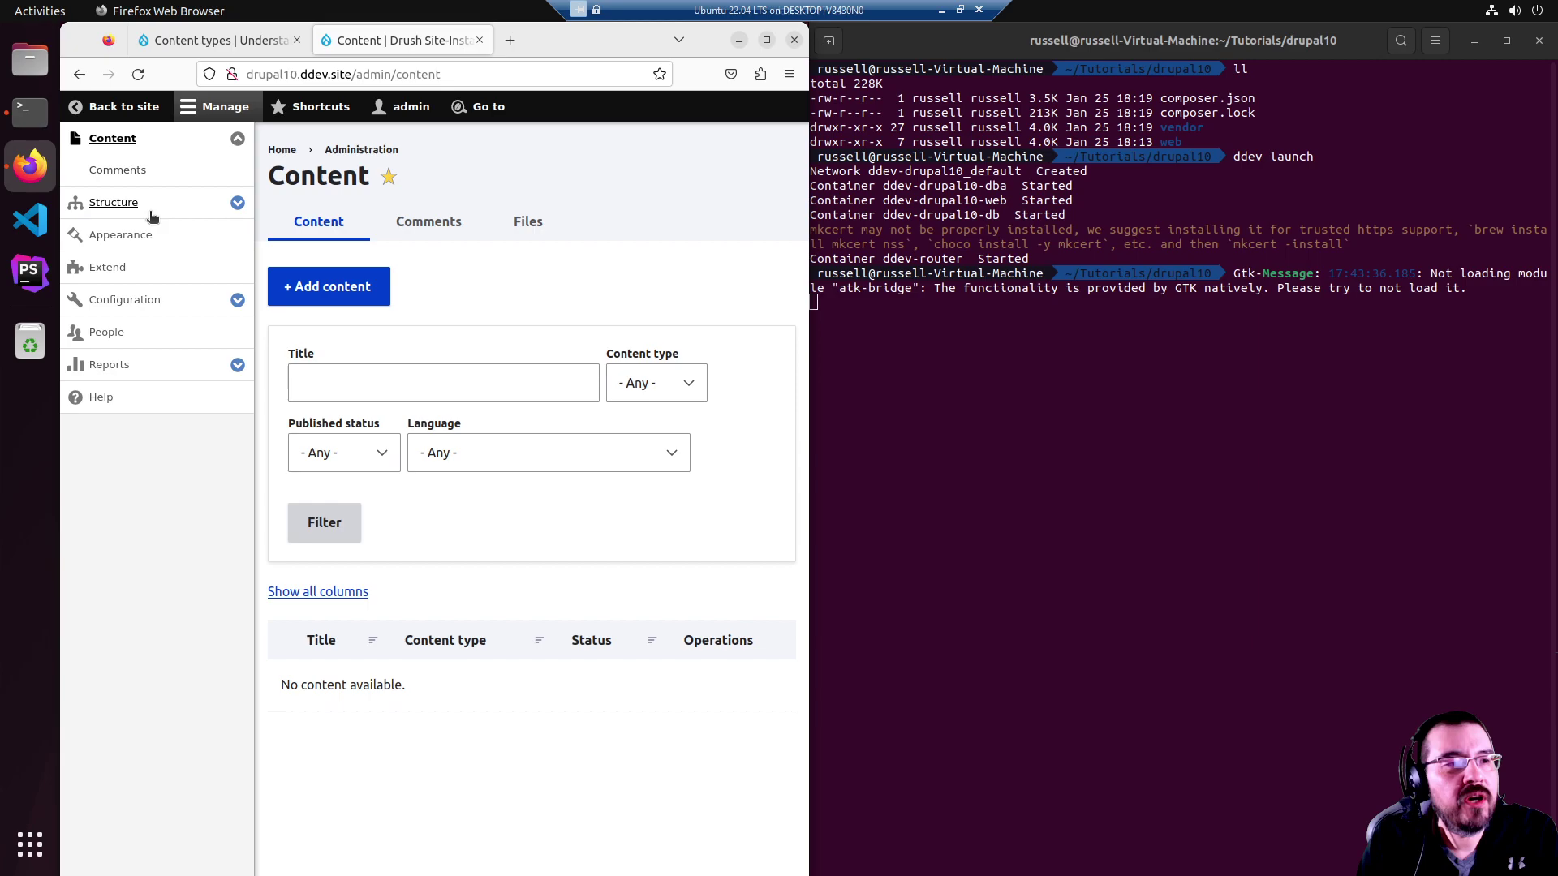
left_click(351, 280)
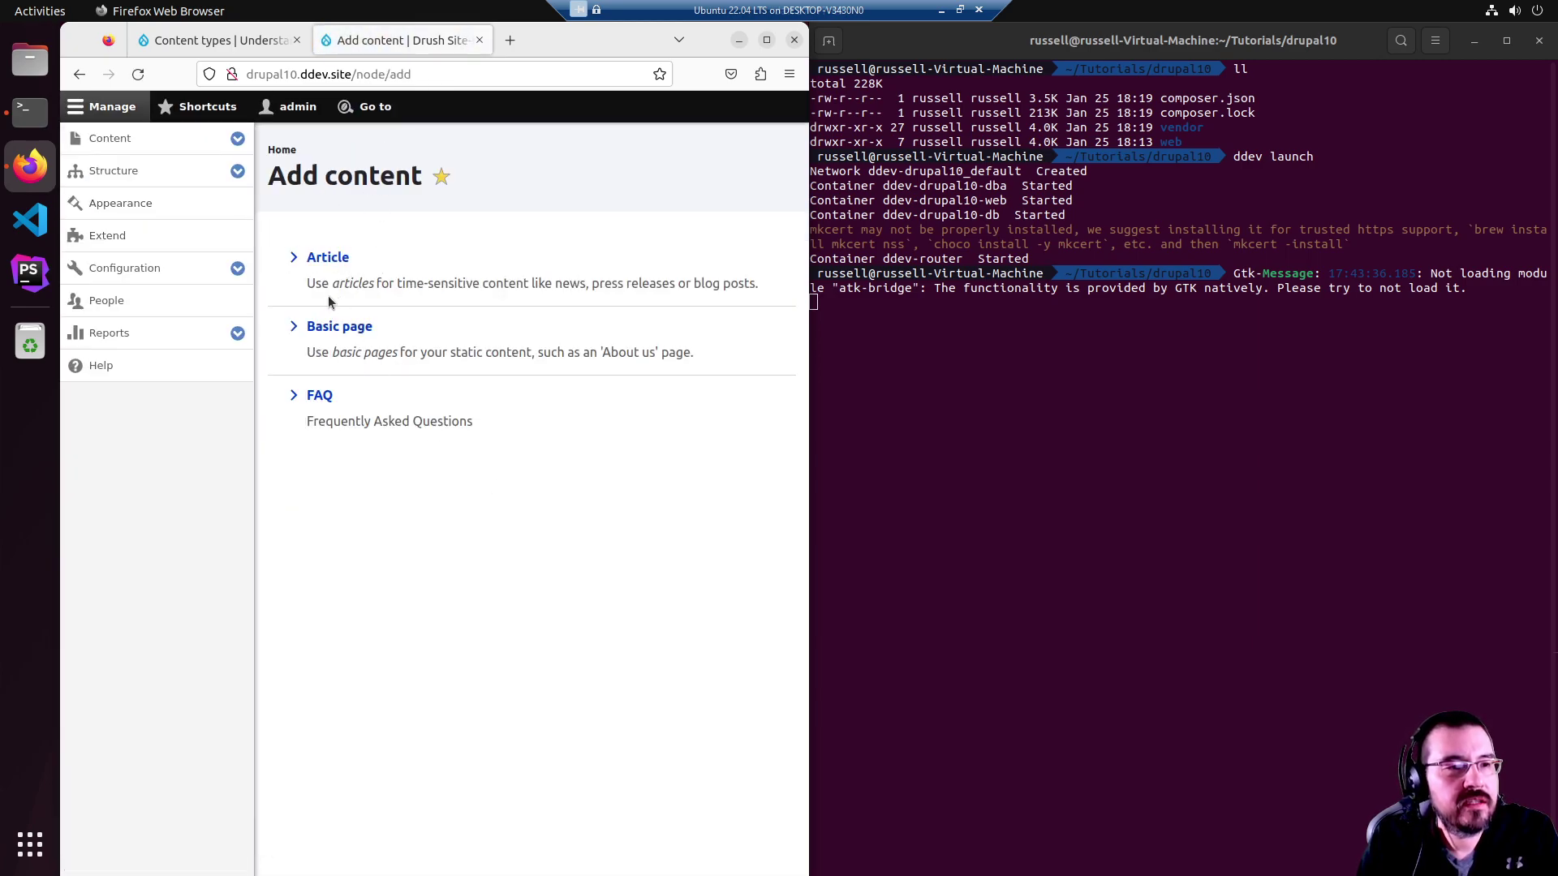
Open the Create FAQ form from the Add content page.
left_click(321, 398)
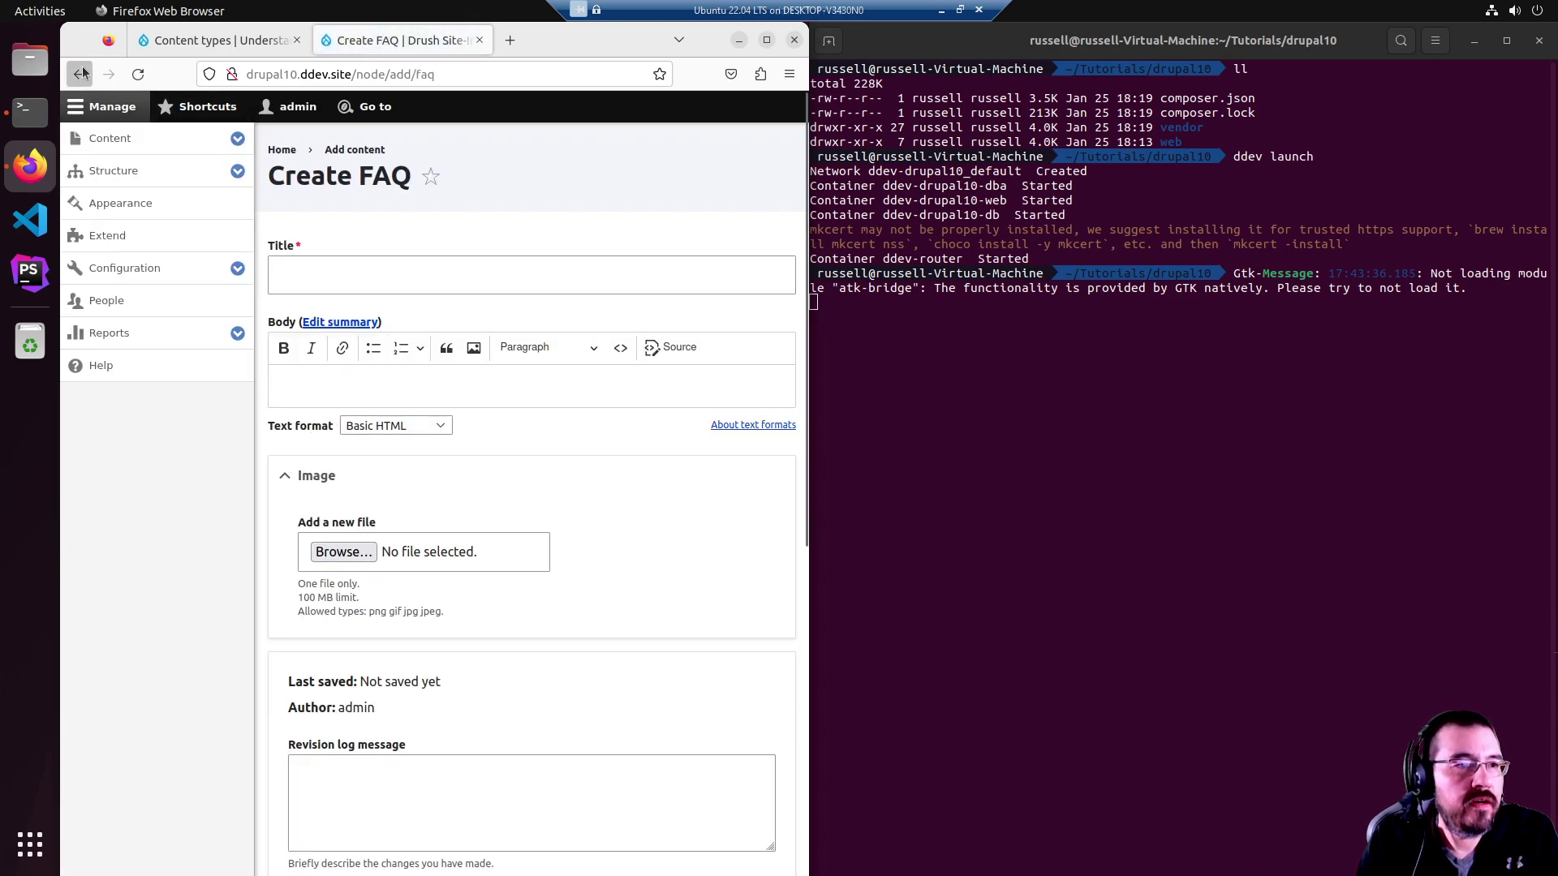
left_click(80, 74)
left_click_drag(468, 427, 330, 422)
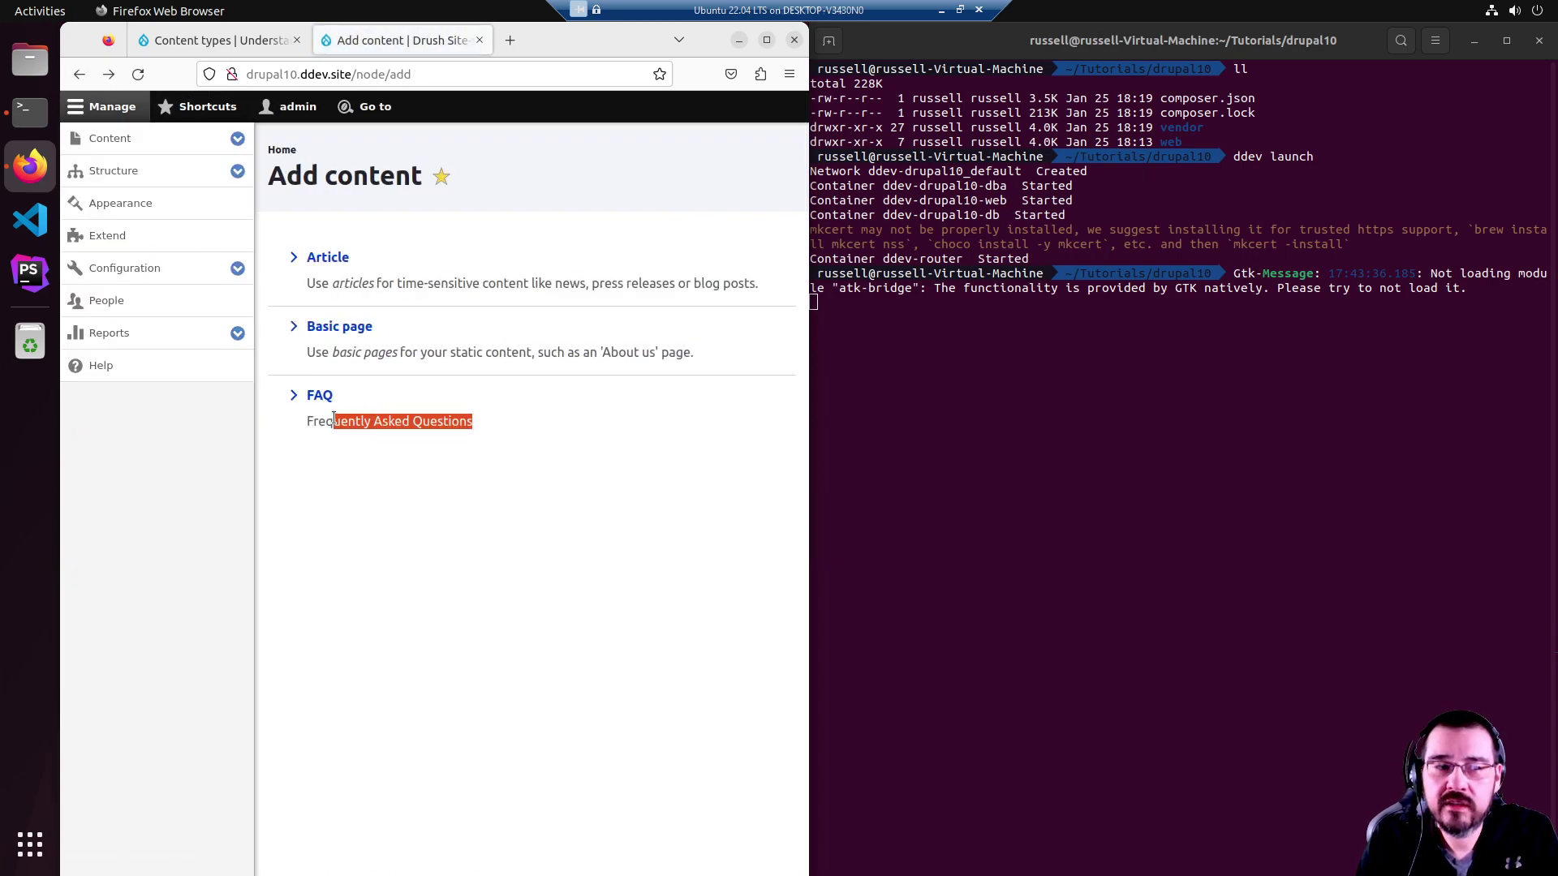
left_click(328, 422)
left_click(319, 398)
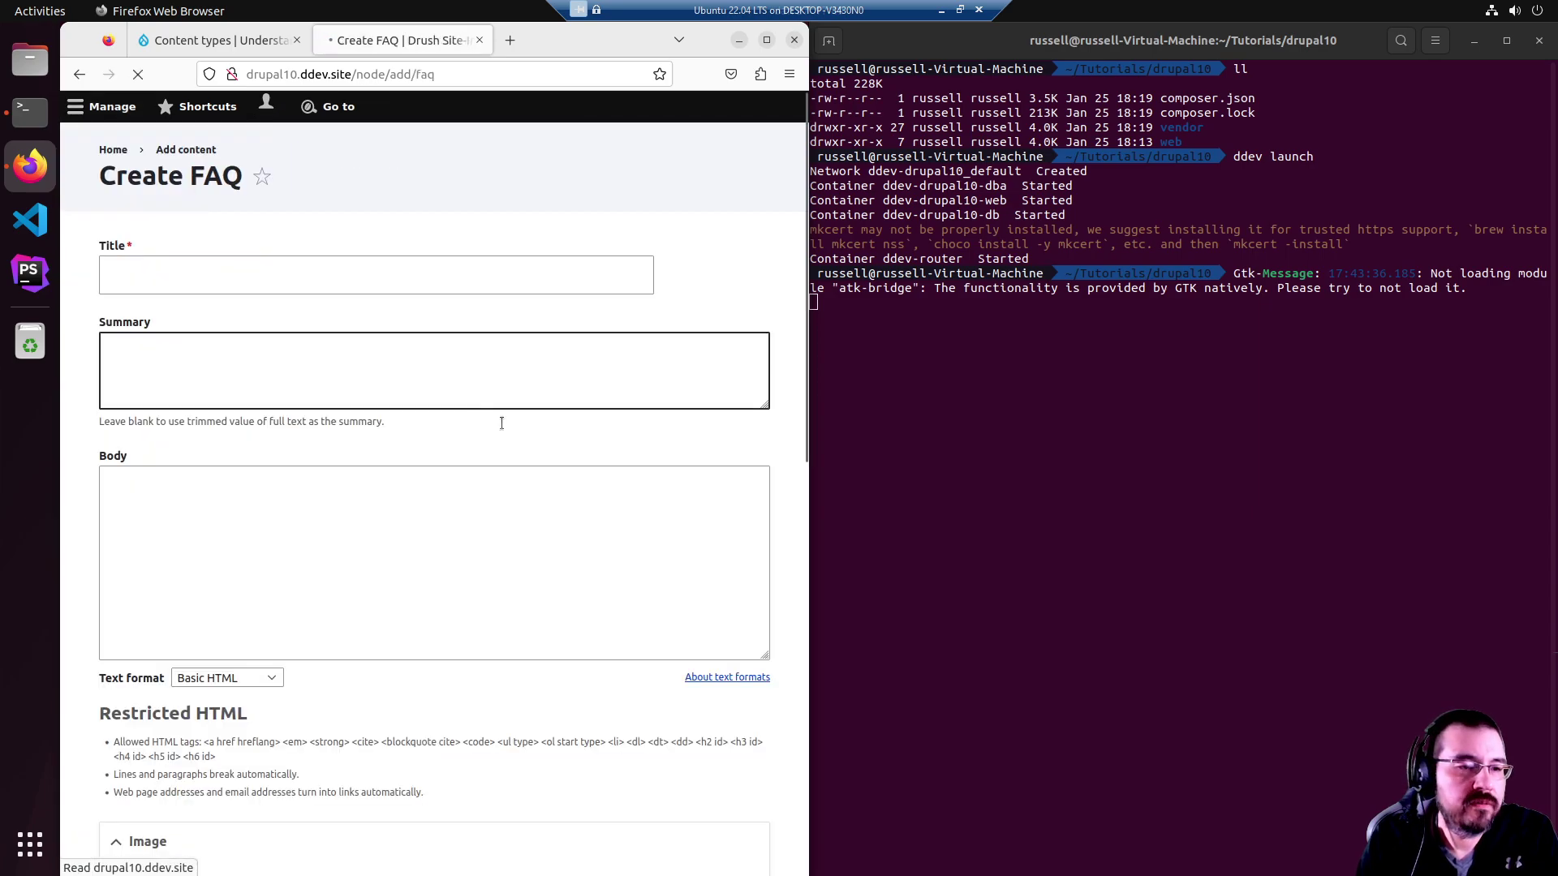
Enter the FAQ title 'What is up?' and body 'Everything not down.'.
left_click(348, 278)
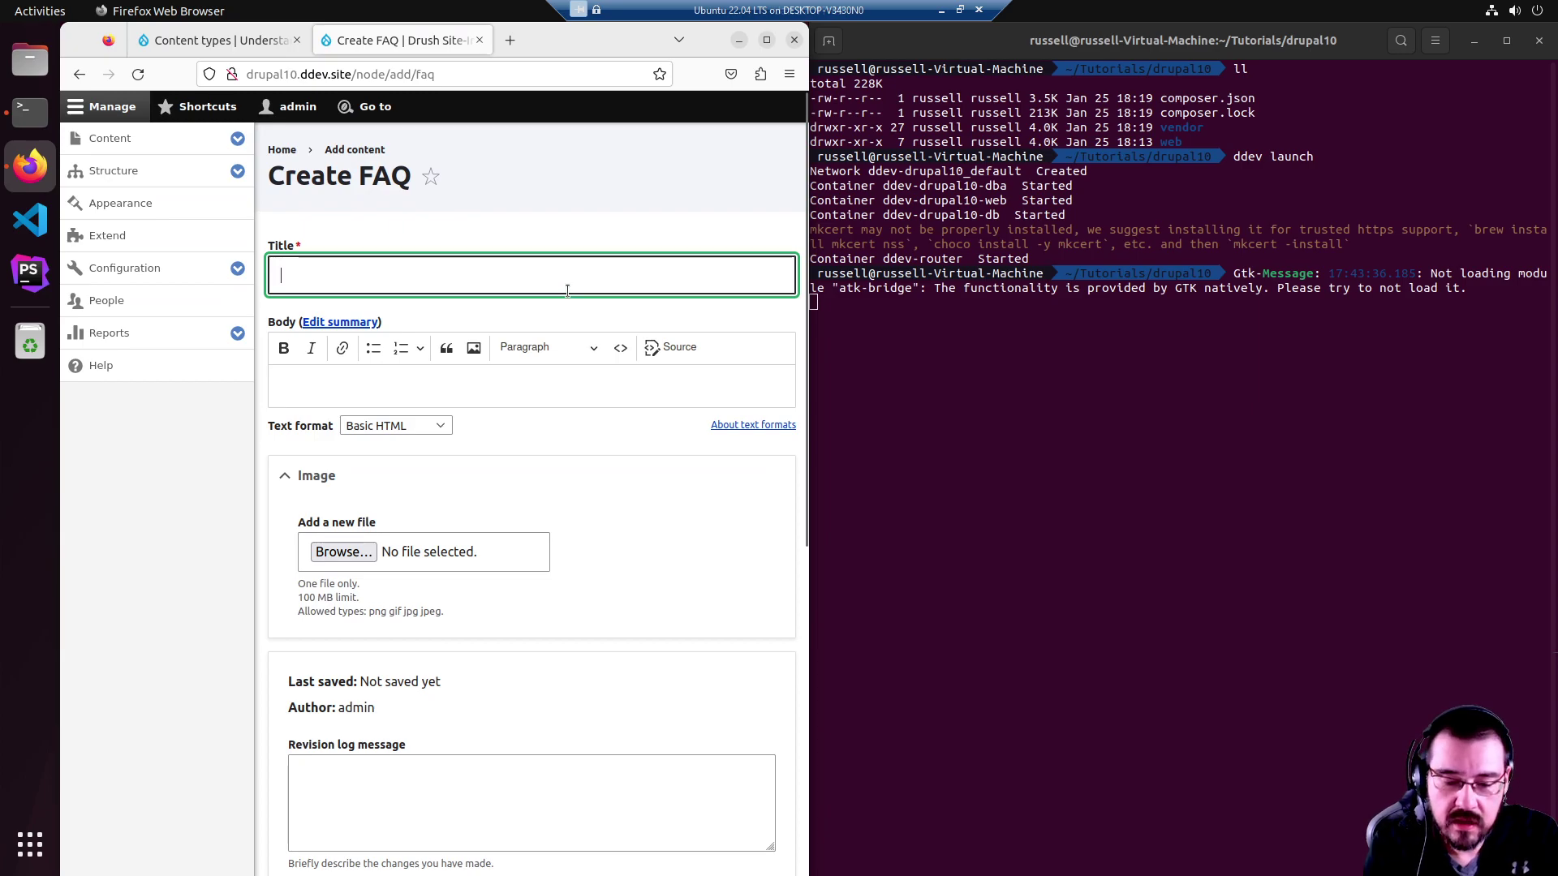
type("What is")
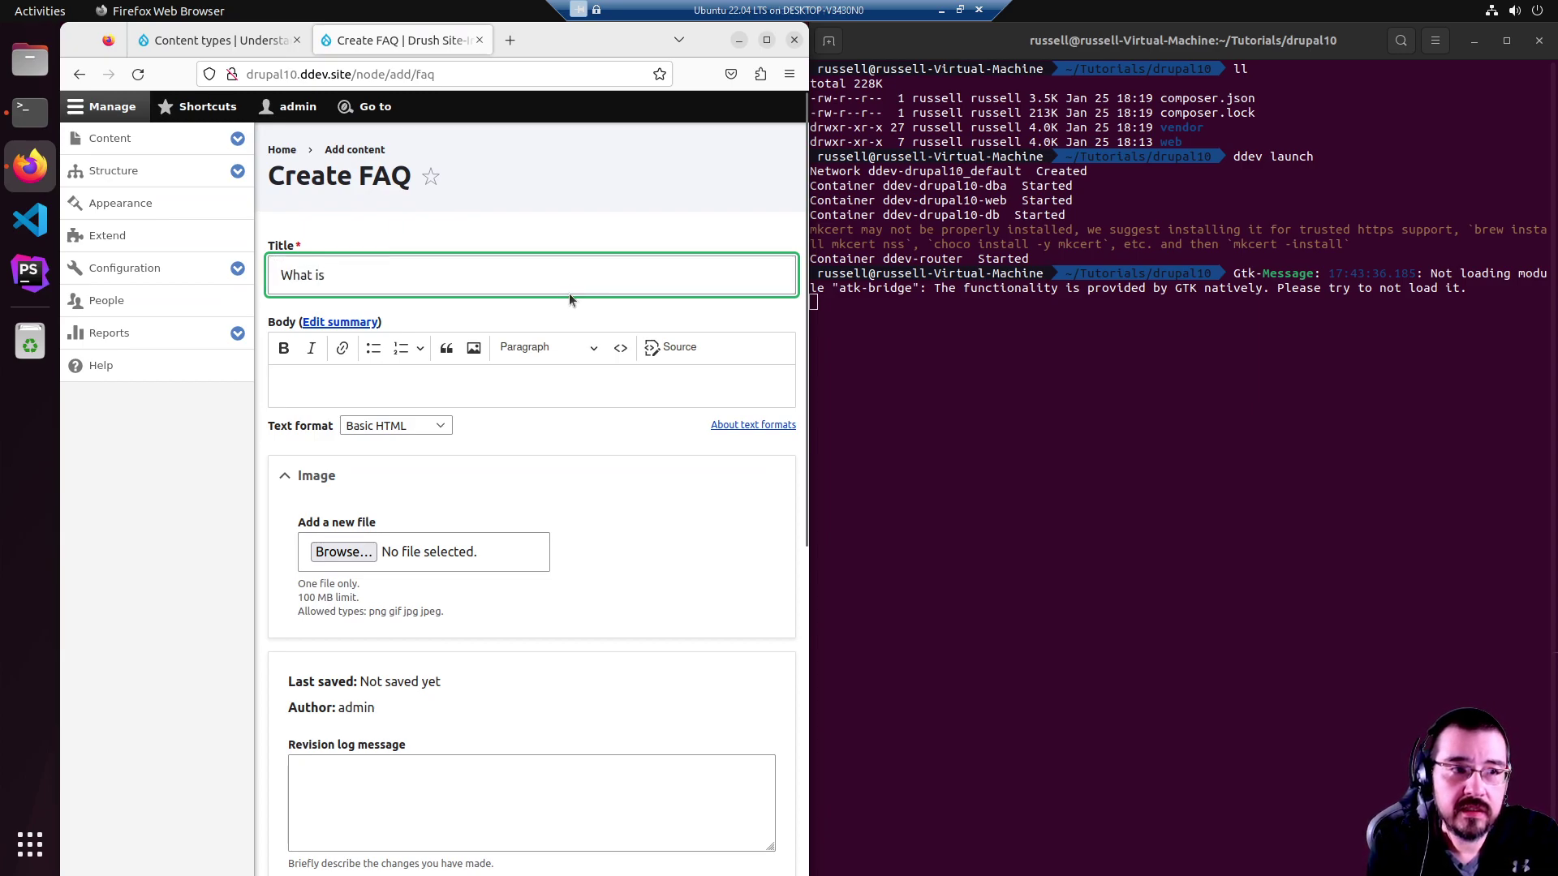
type(" up?")
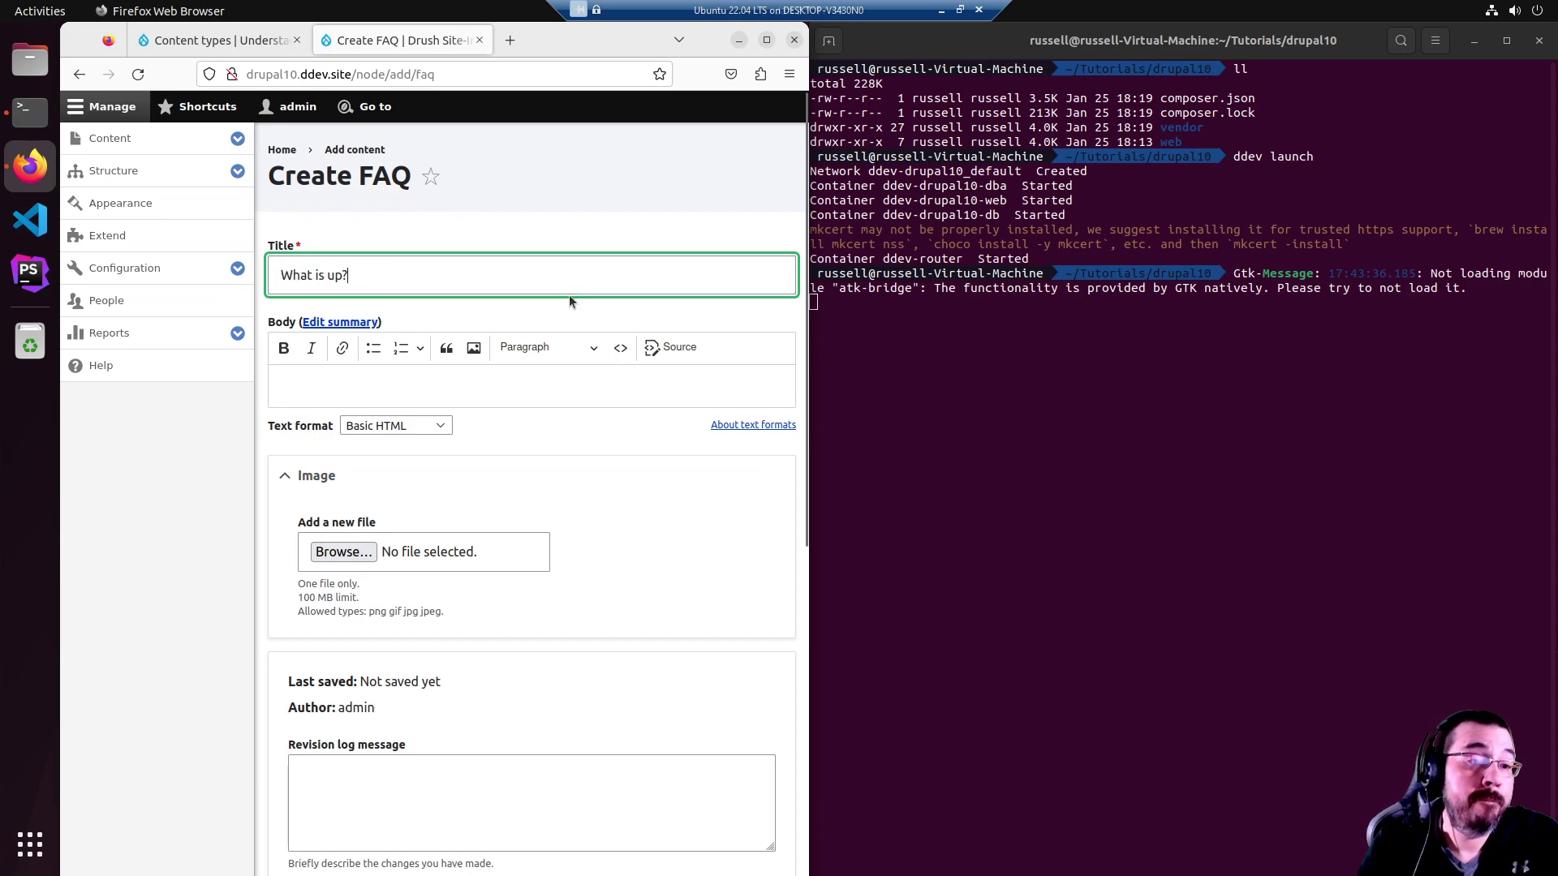
left_click(506, 401)
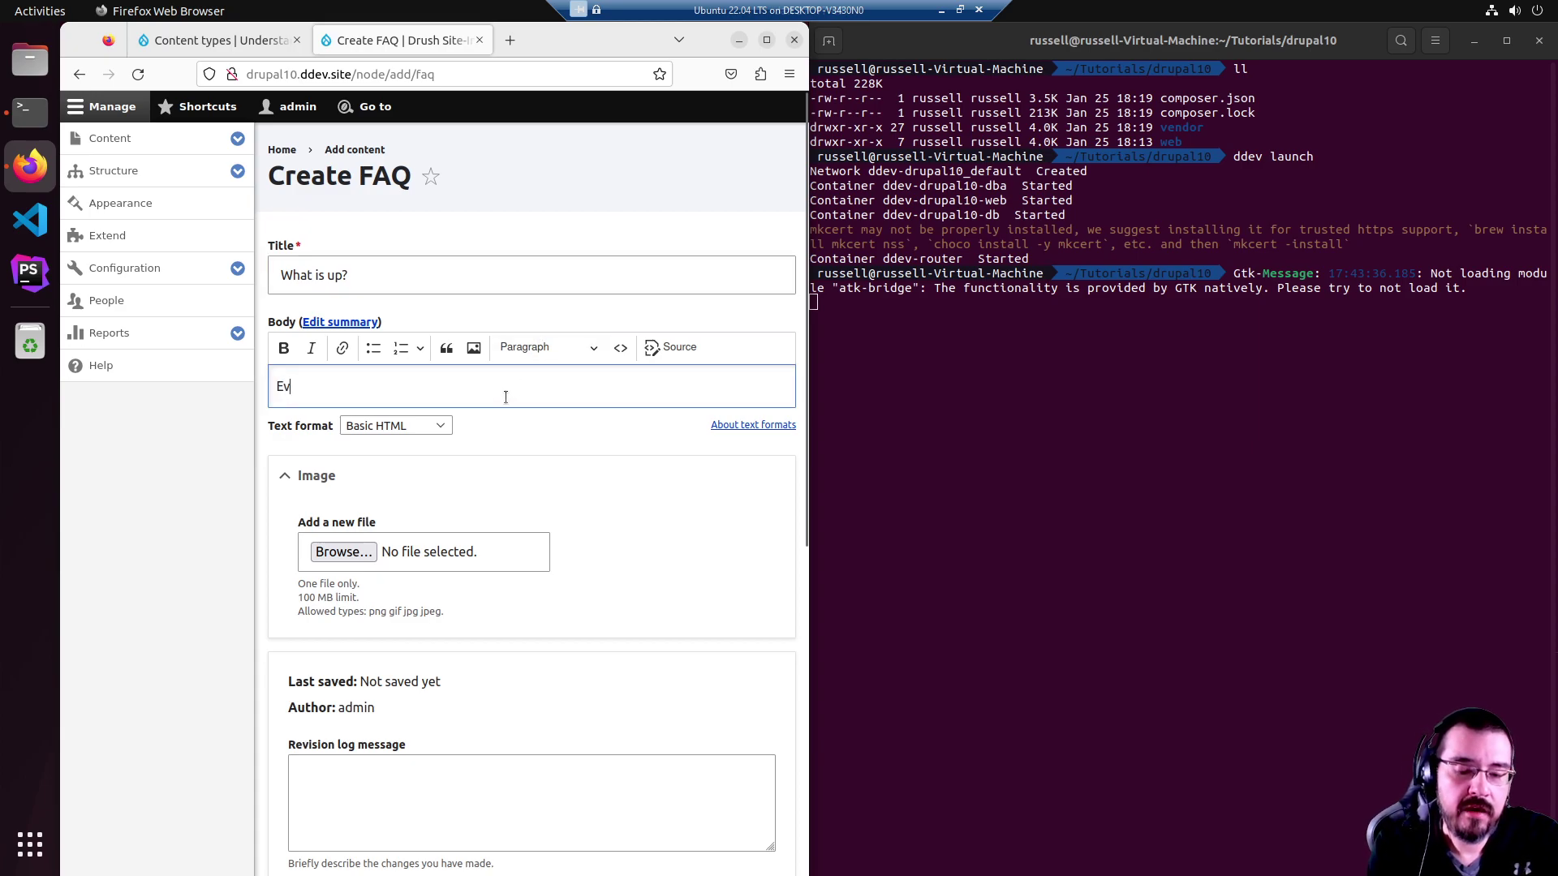
type("Everything not down.")
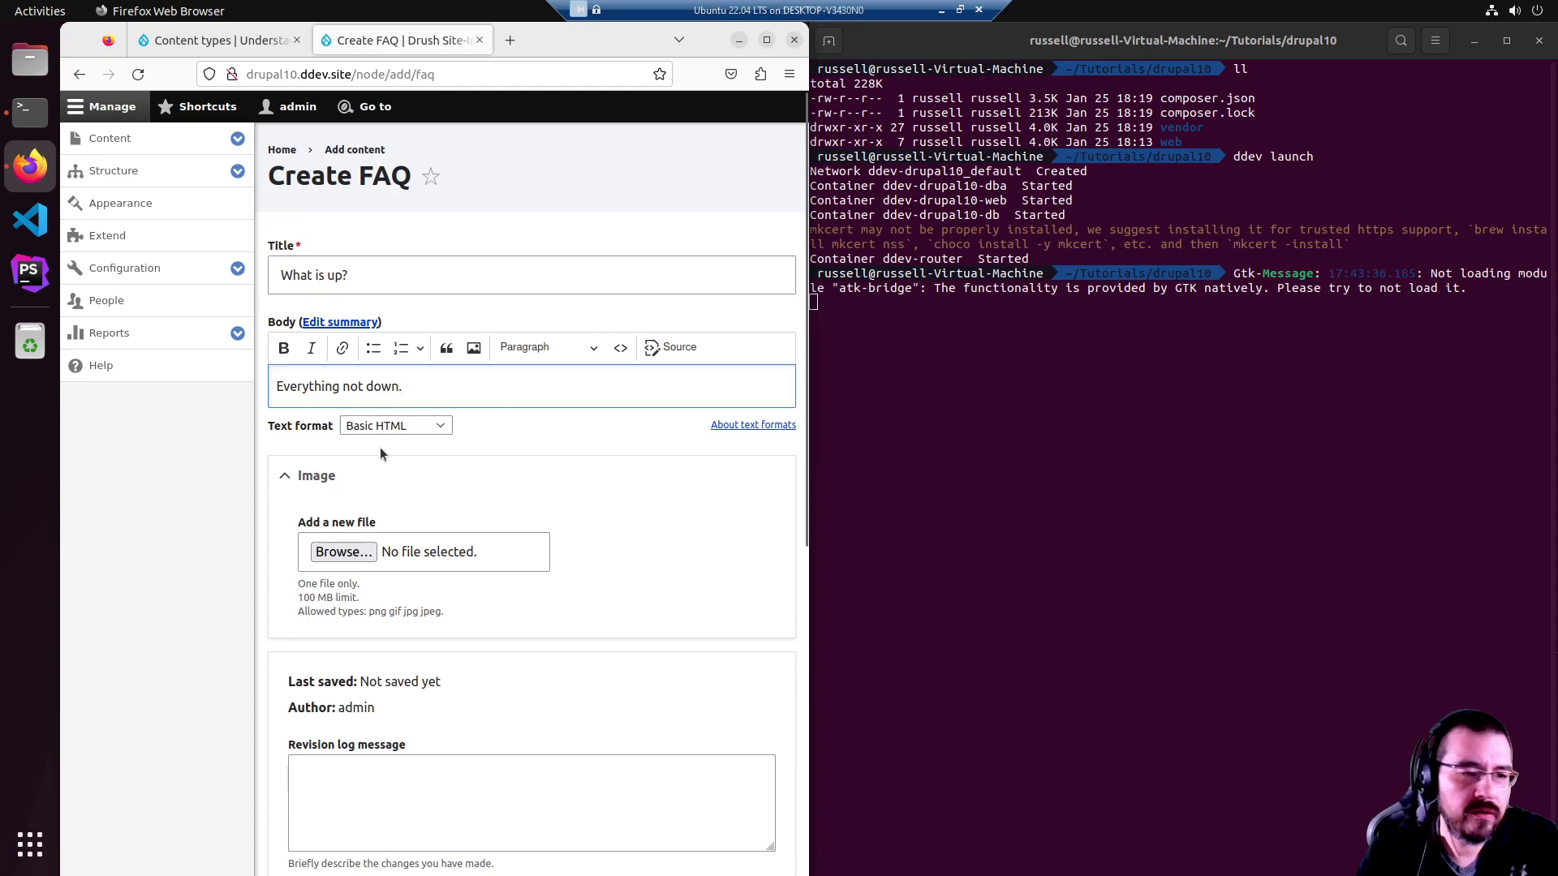
Search the web for 'what is up image' and open Shutterstock's black WHAT'S UP? sticker page.
left_click(514, 36)
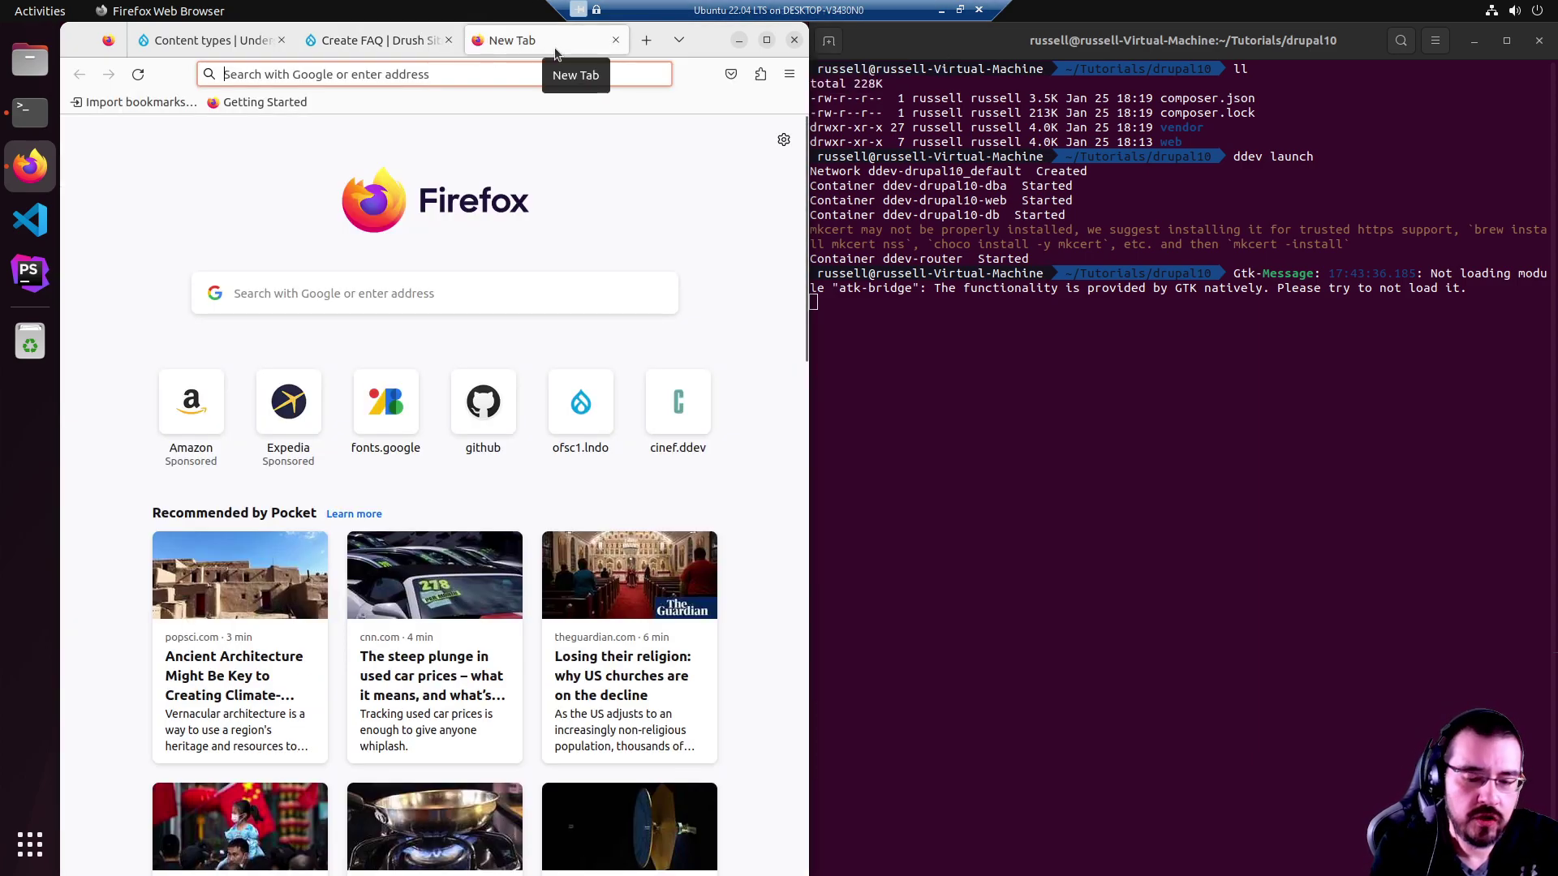
type("what is up")
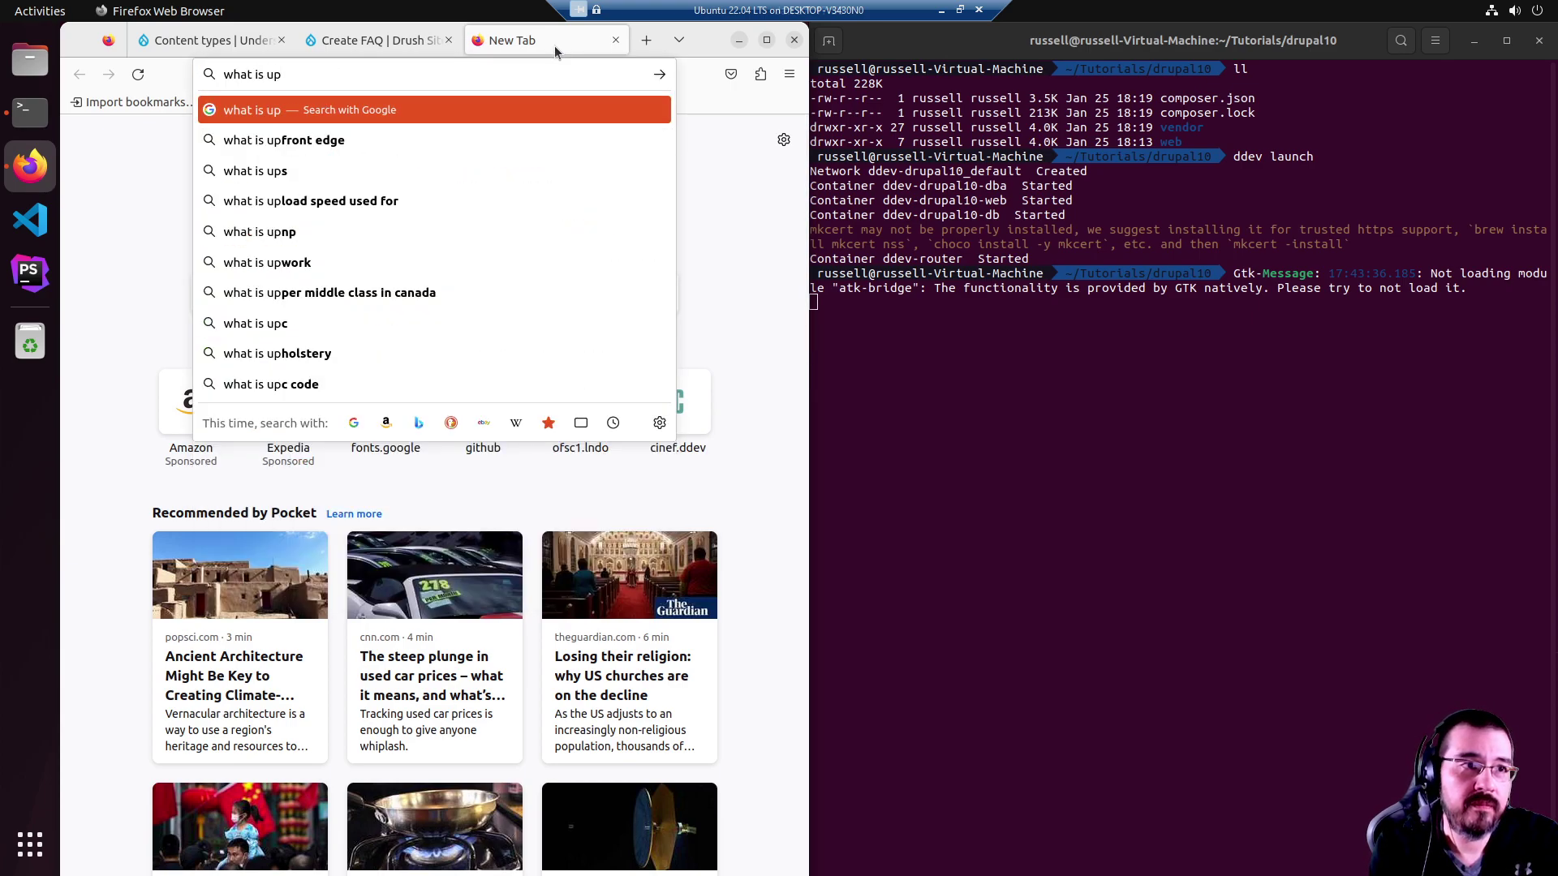
type(" image")
key("Return")
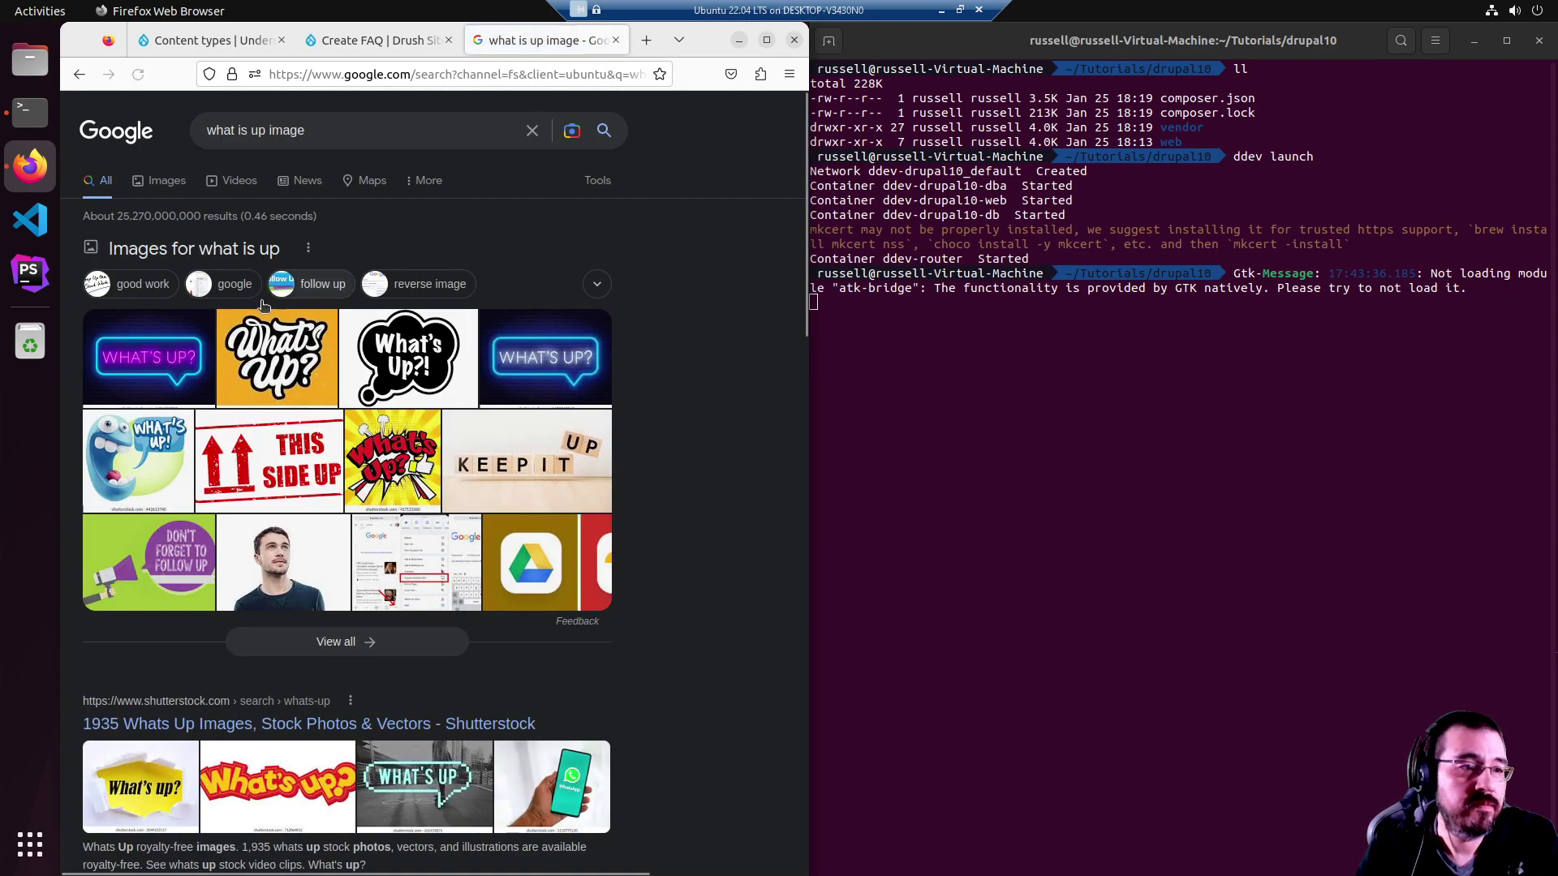
left_click(149, 357)
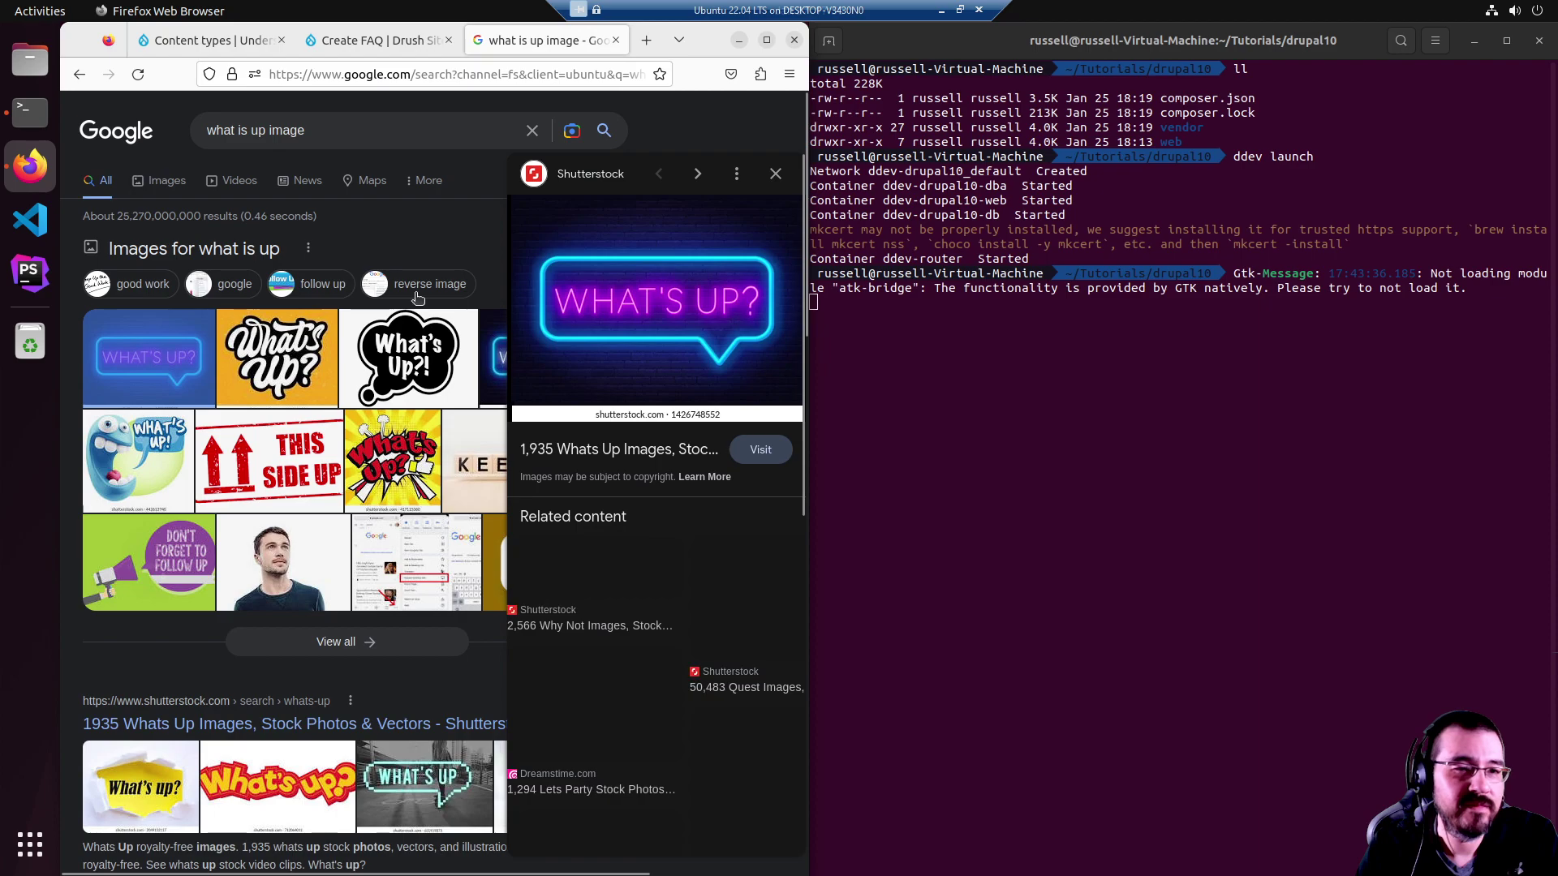
left_click(690, 310)
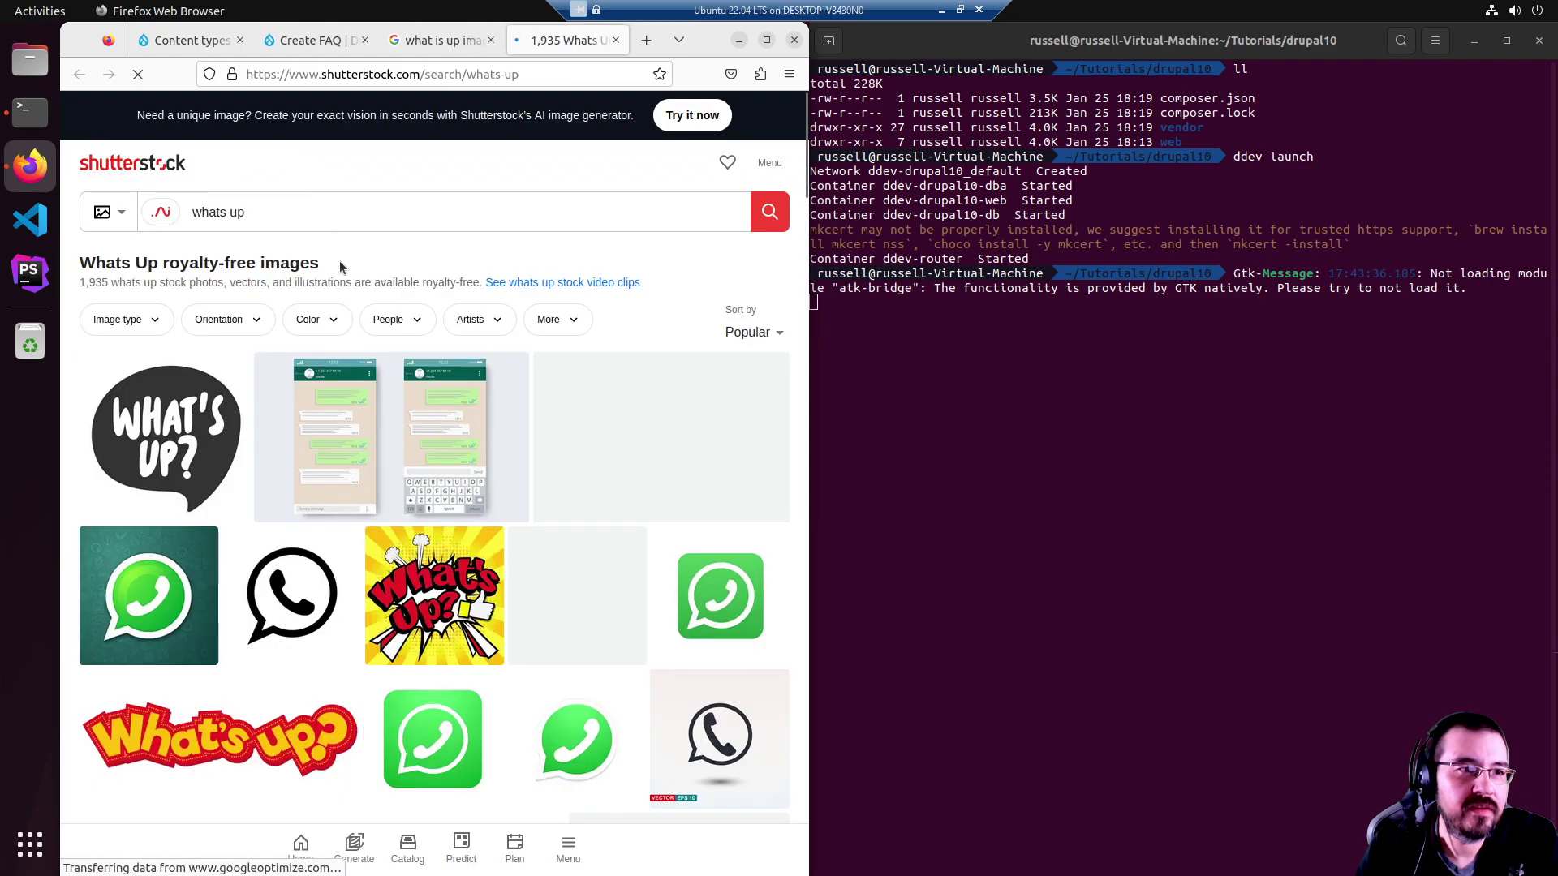
left_click(155, 426)
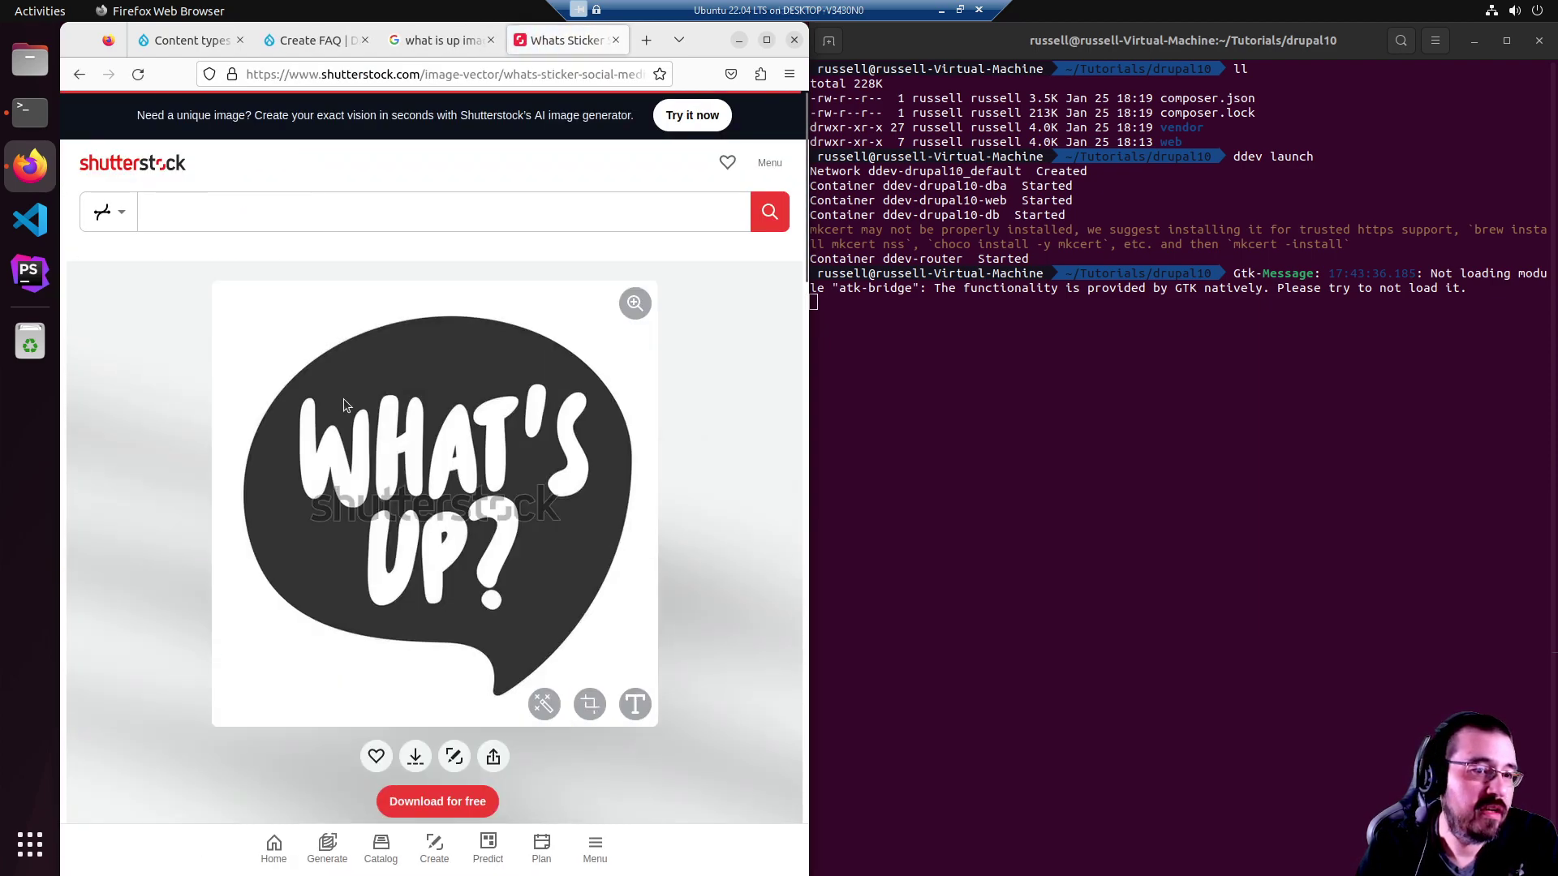
Save the sticker image as a .webp file into Downloads.
right_click(343, 400)
left_click(486, 431)
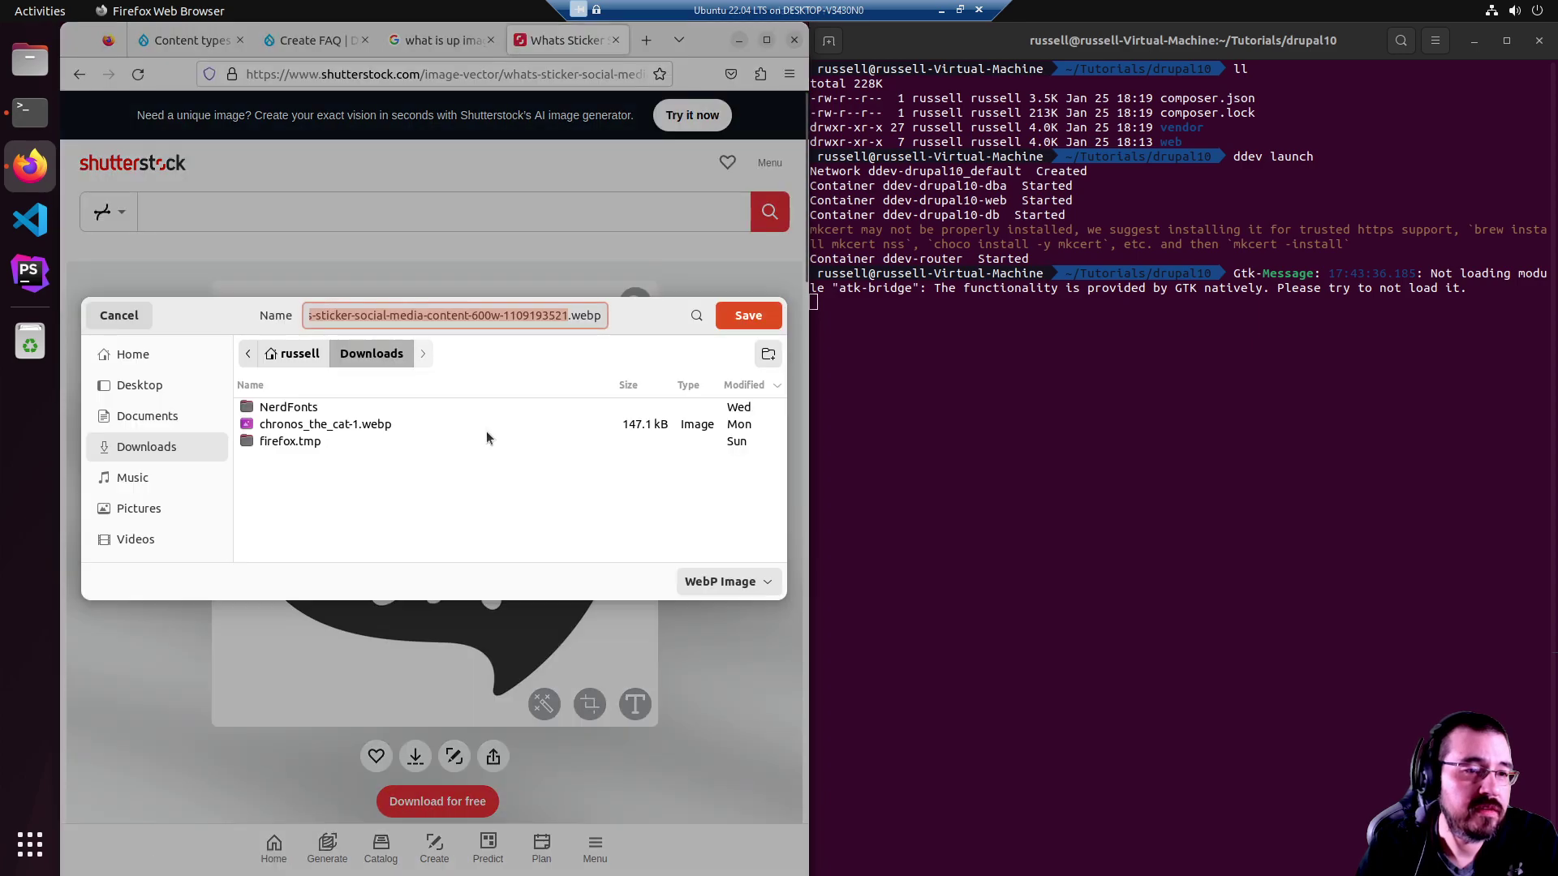
right_click(483, 430)
key("Escape")
key("Escape")
right_click(501, 428)
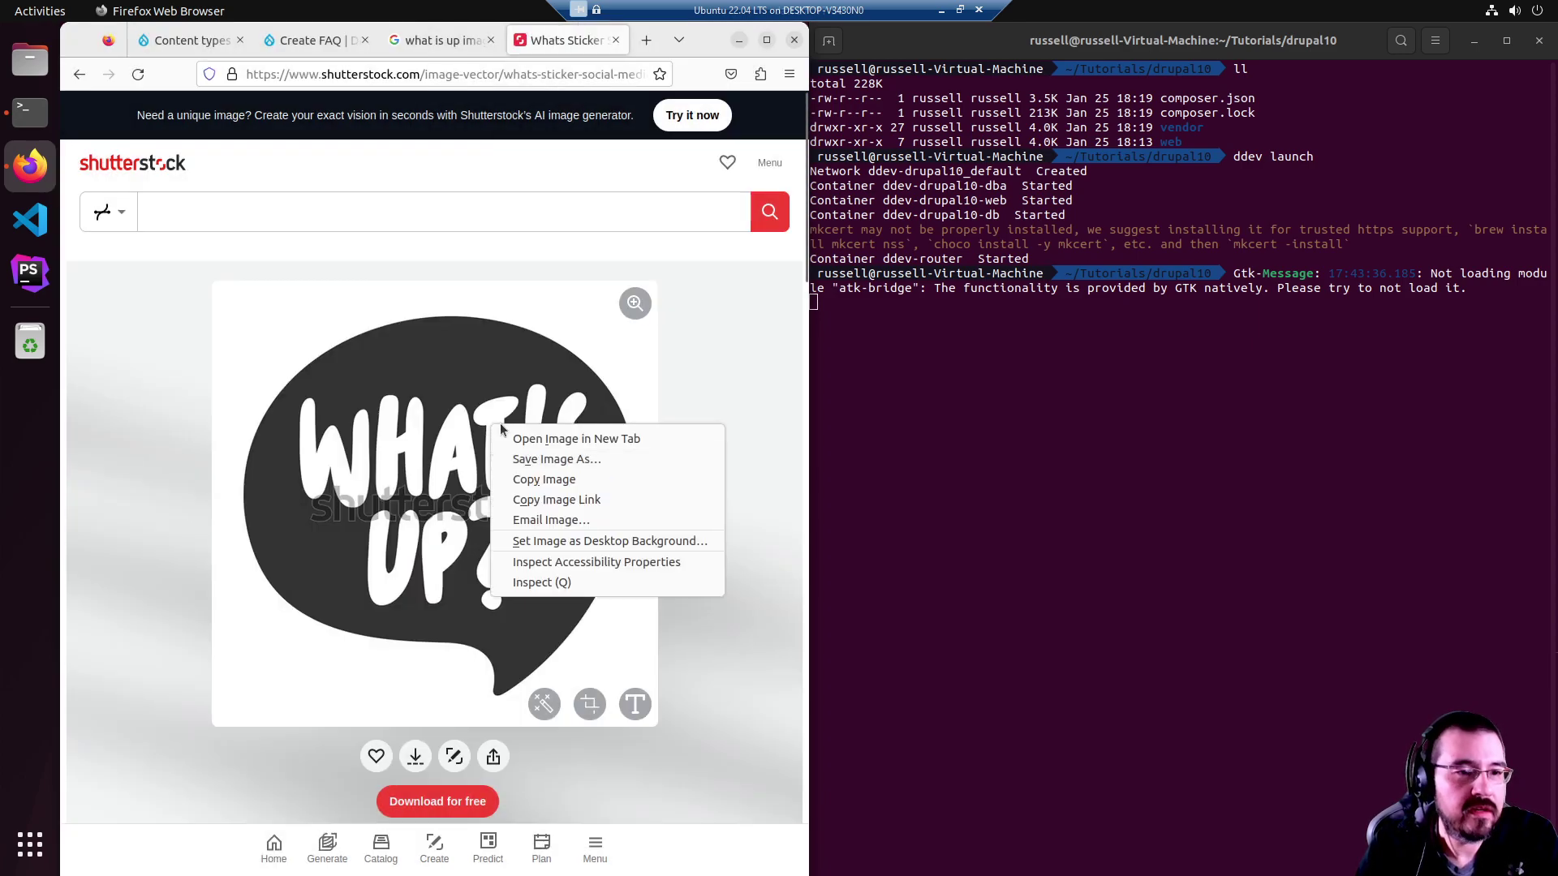
left_click(543, 460)
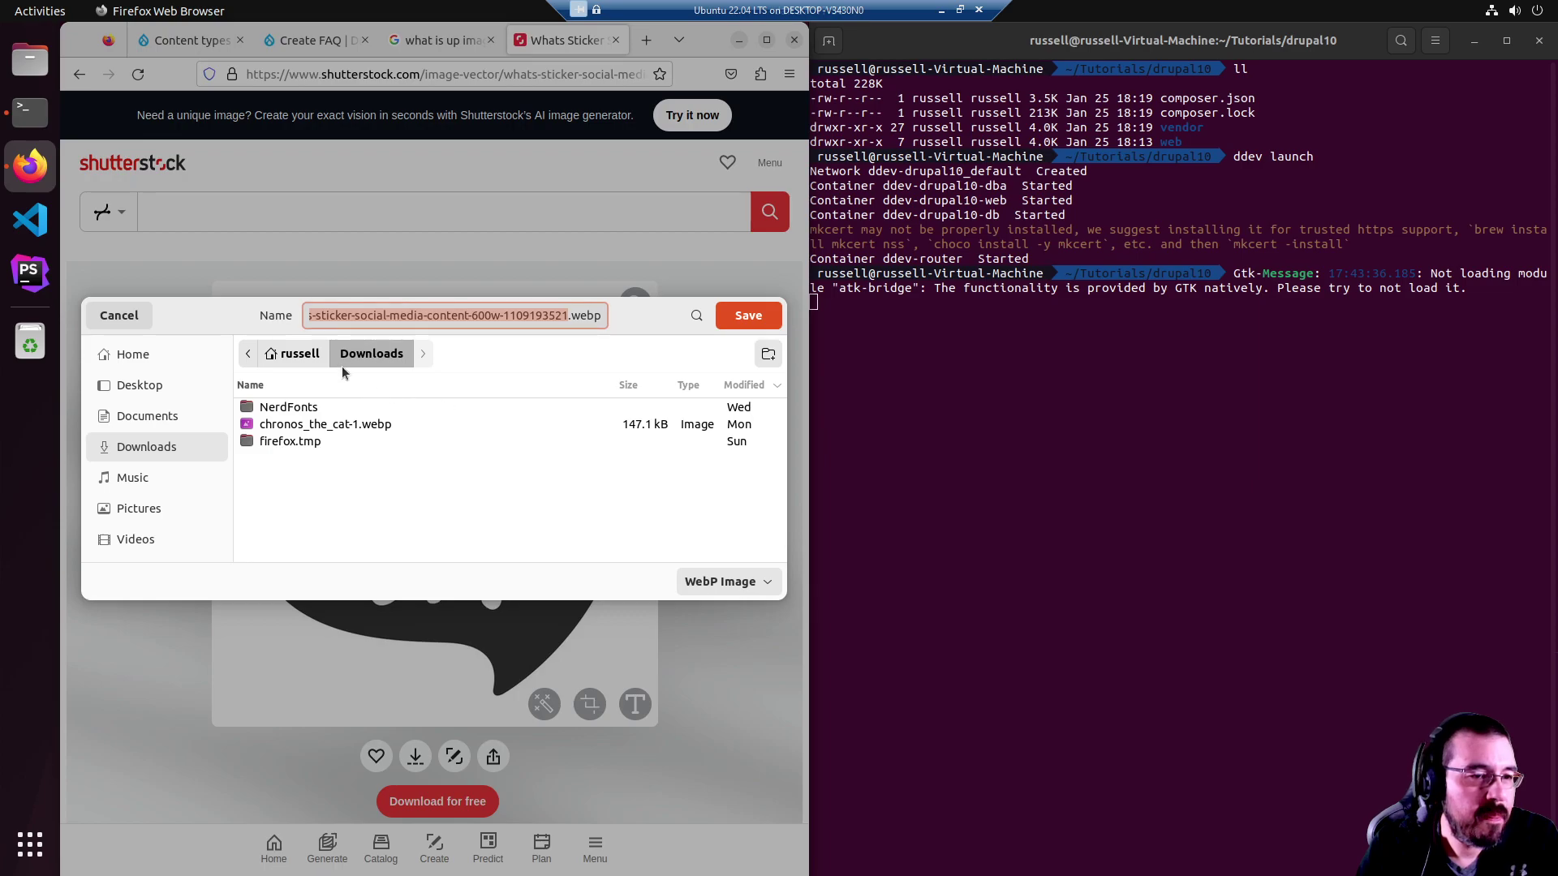
left_click(748, 315)
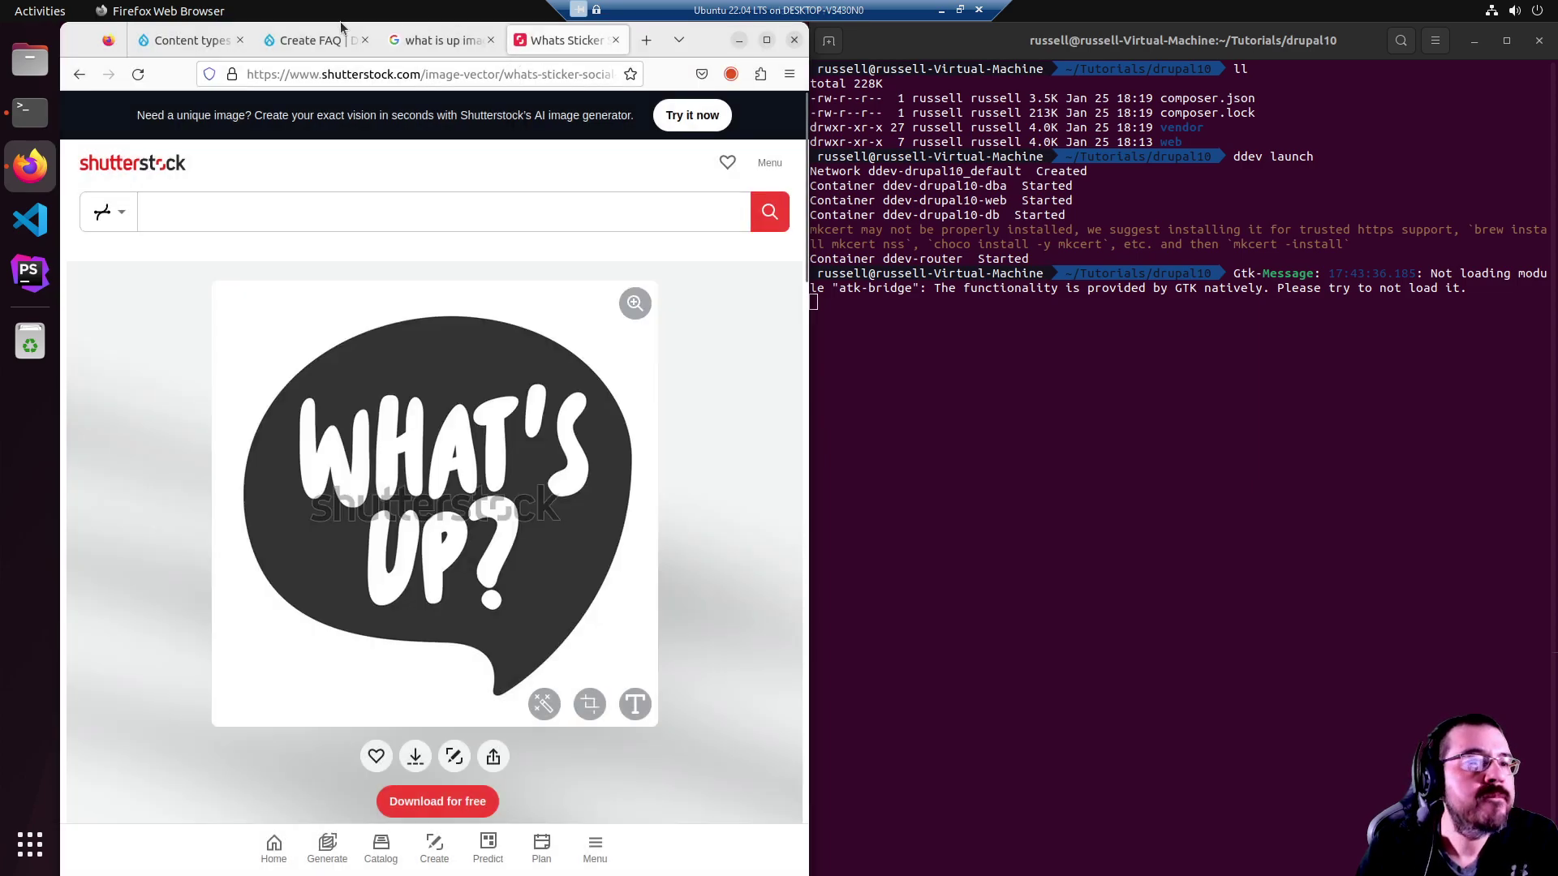
Upload the whats-sticker .webp to the FAQ Image field and see it rejected (png, gif, jpg, jpeg only).
left_click(308, 40)
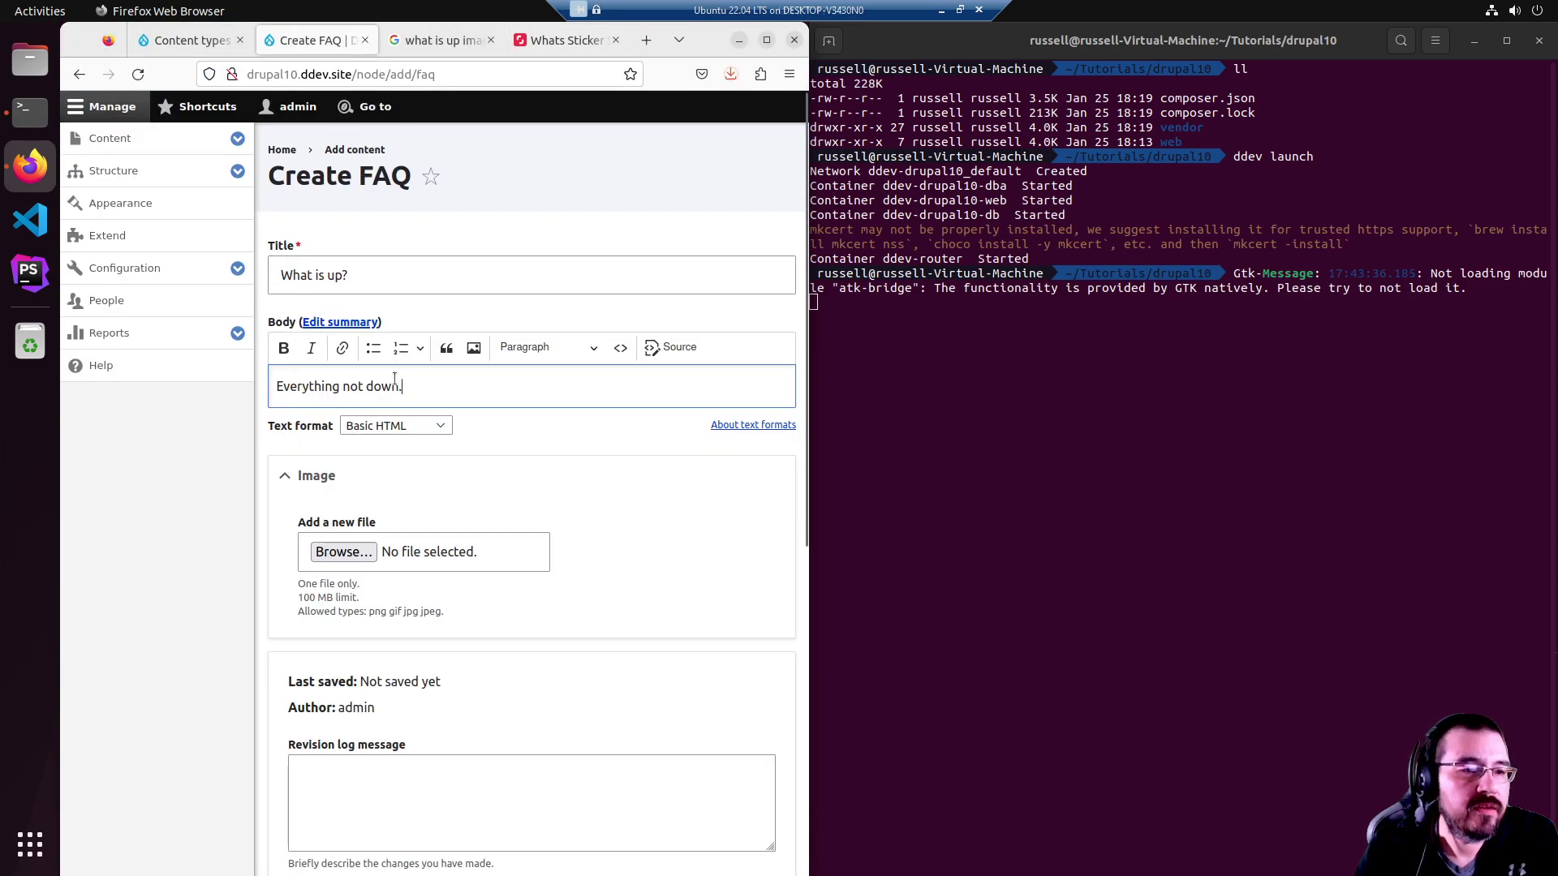
left_click(345, 554)
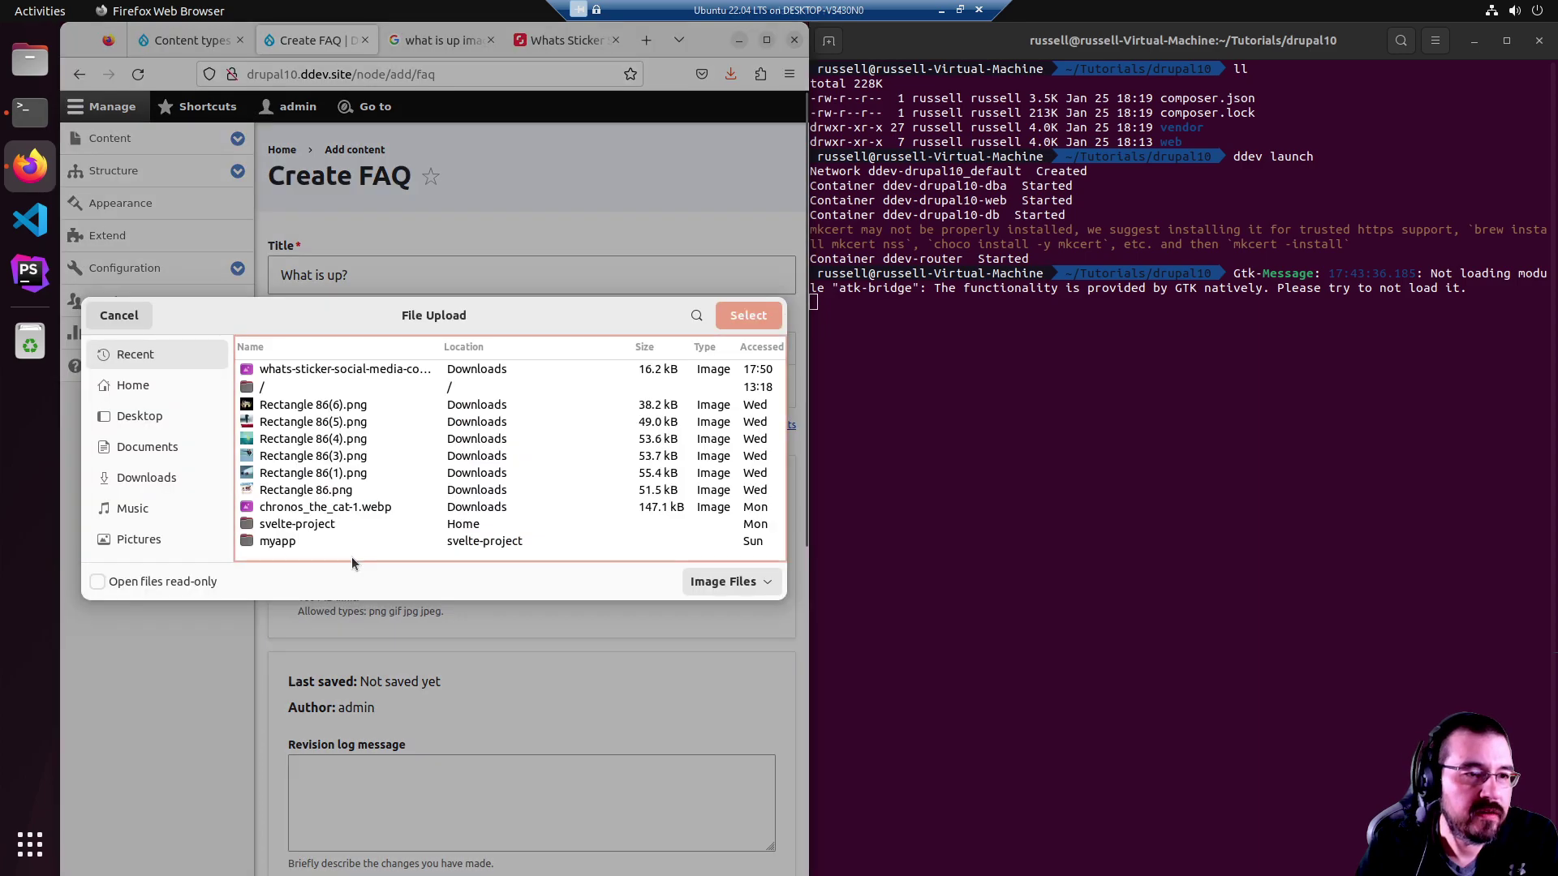
left_click(343, 371)
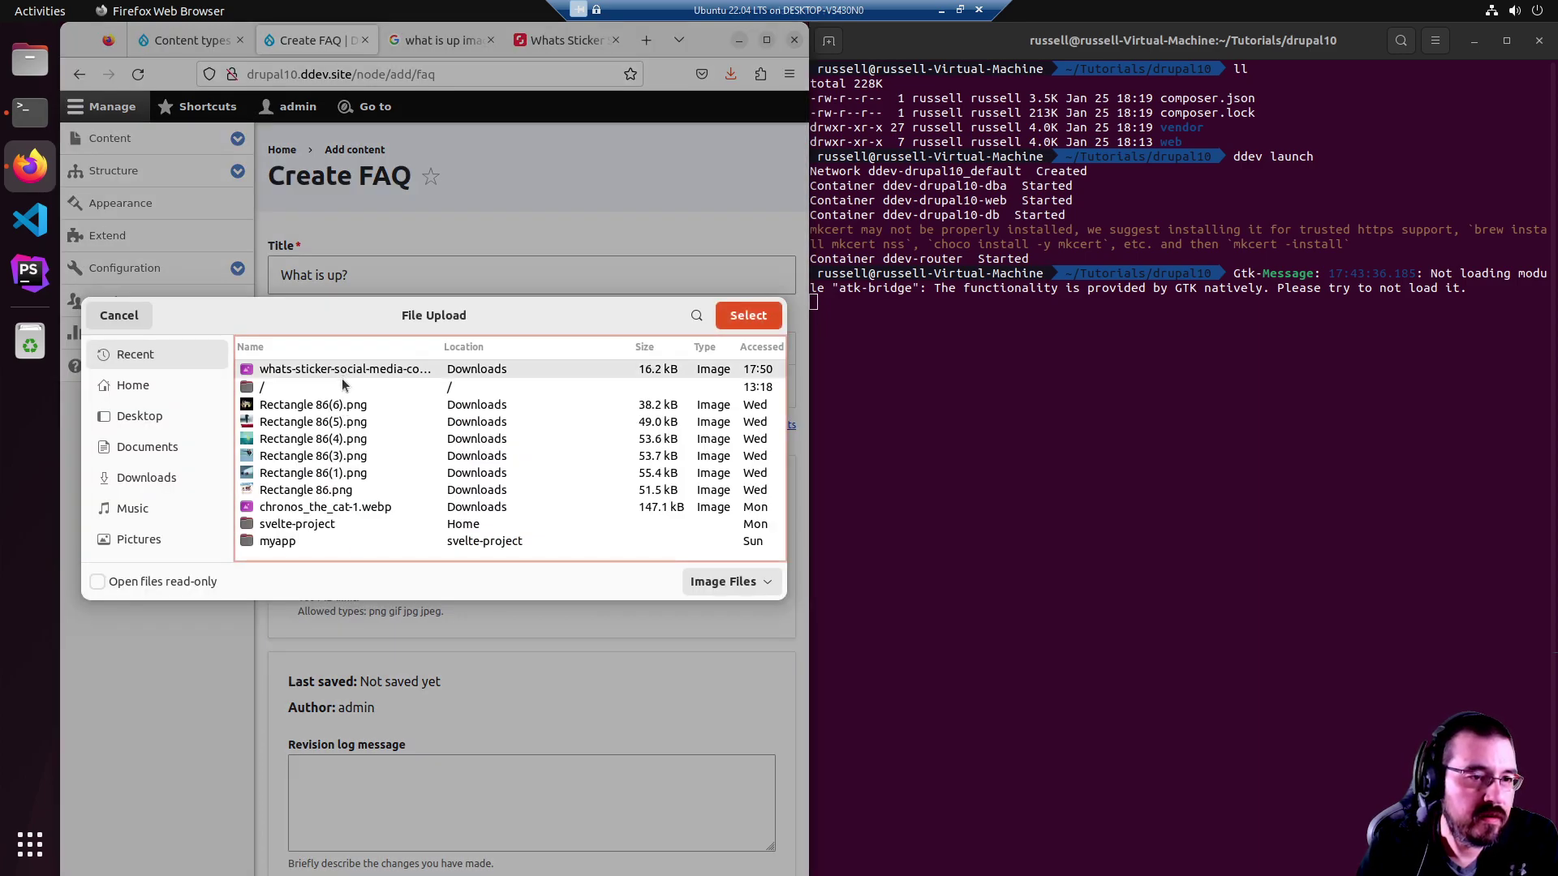
left_click(747, 316)
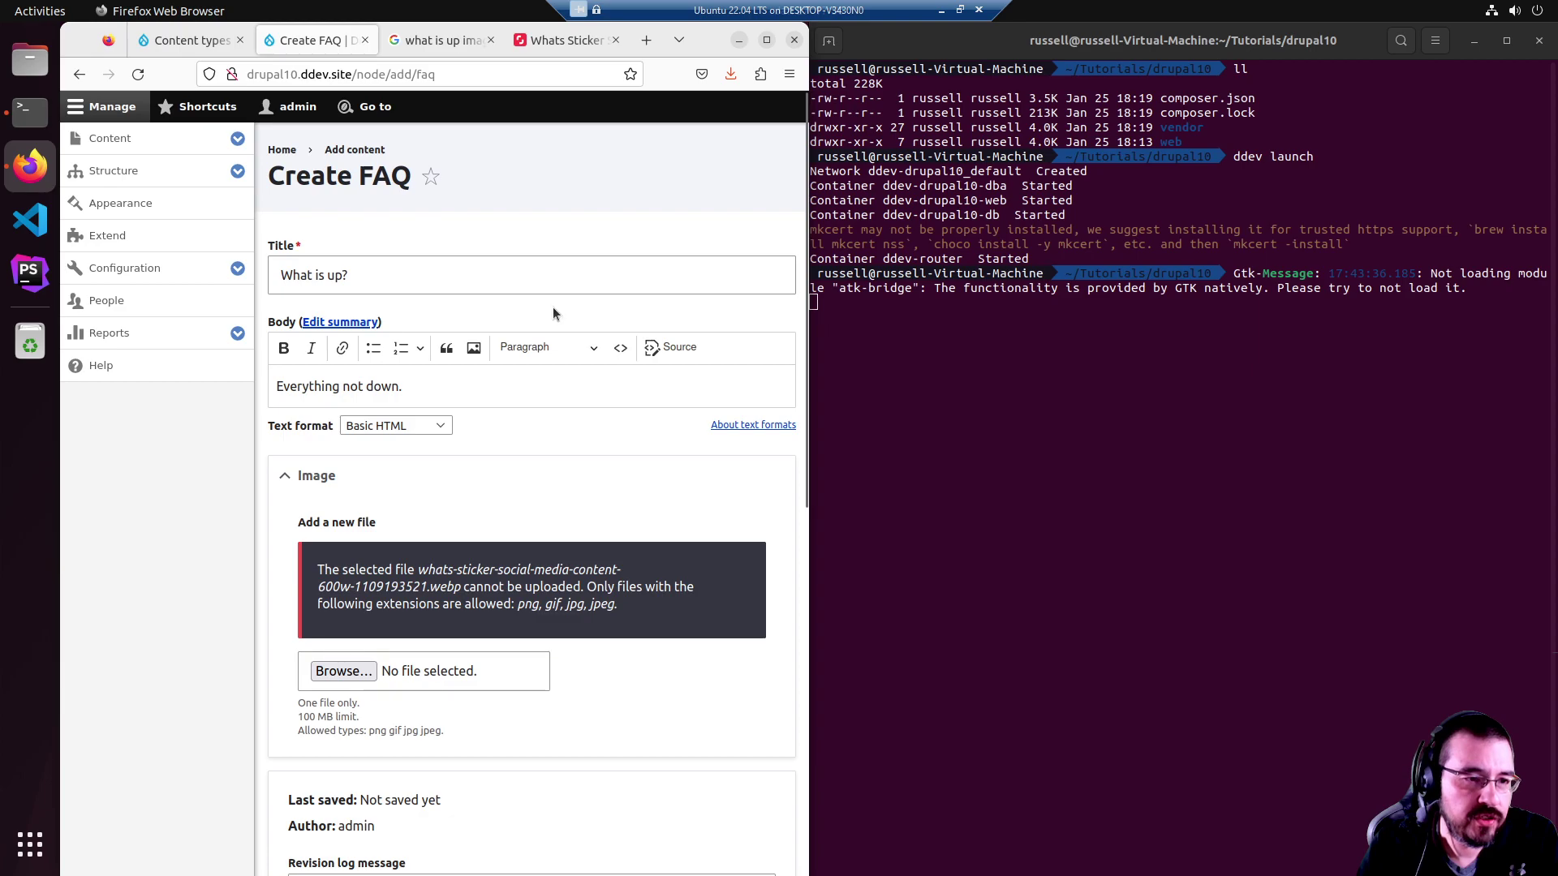
left_click_drag(618, 604, 400, 608)
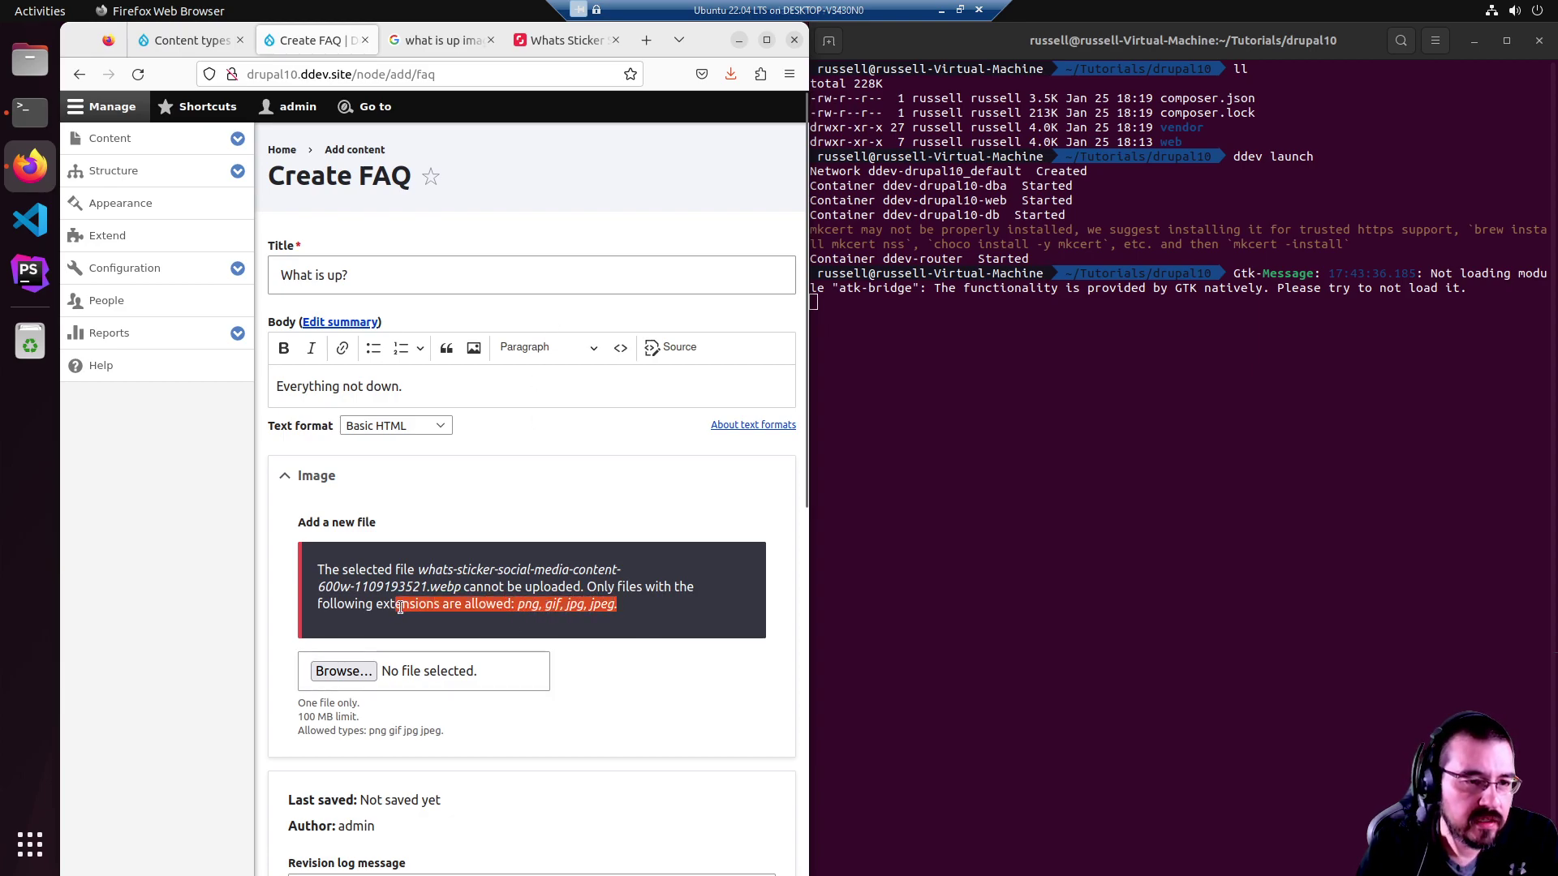
left_click(452, 591)
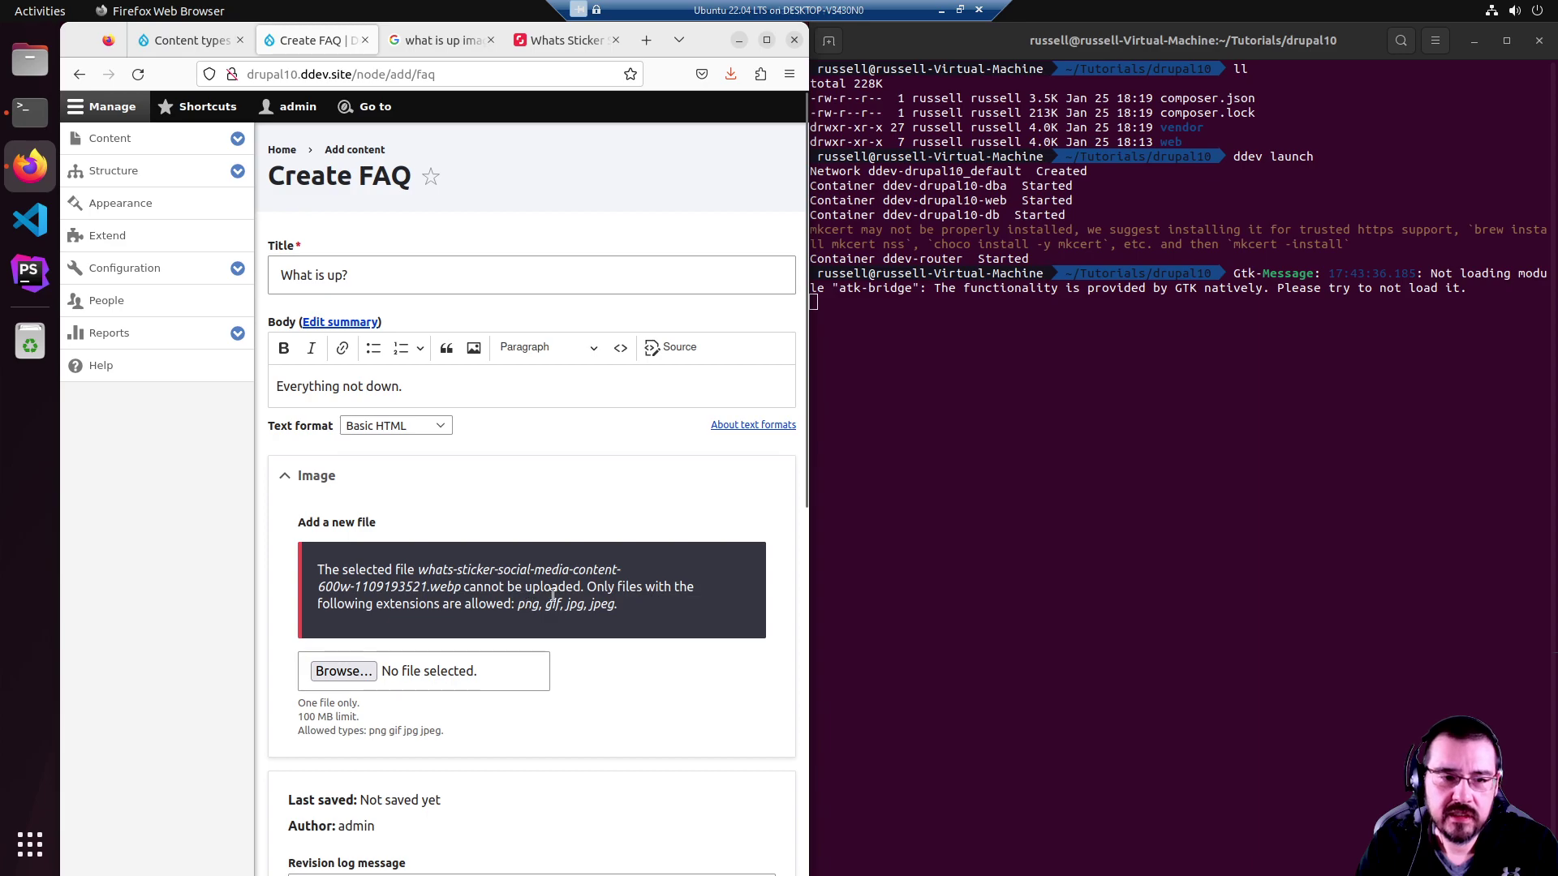
Look through Configuration > Media, then head to Structure > Content types.
scroll(560, 540, "down", 3)
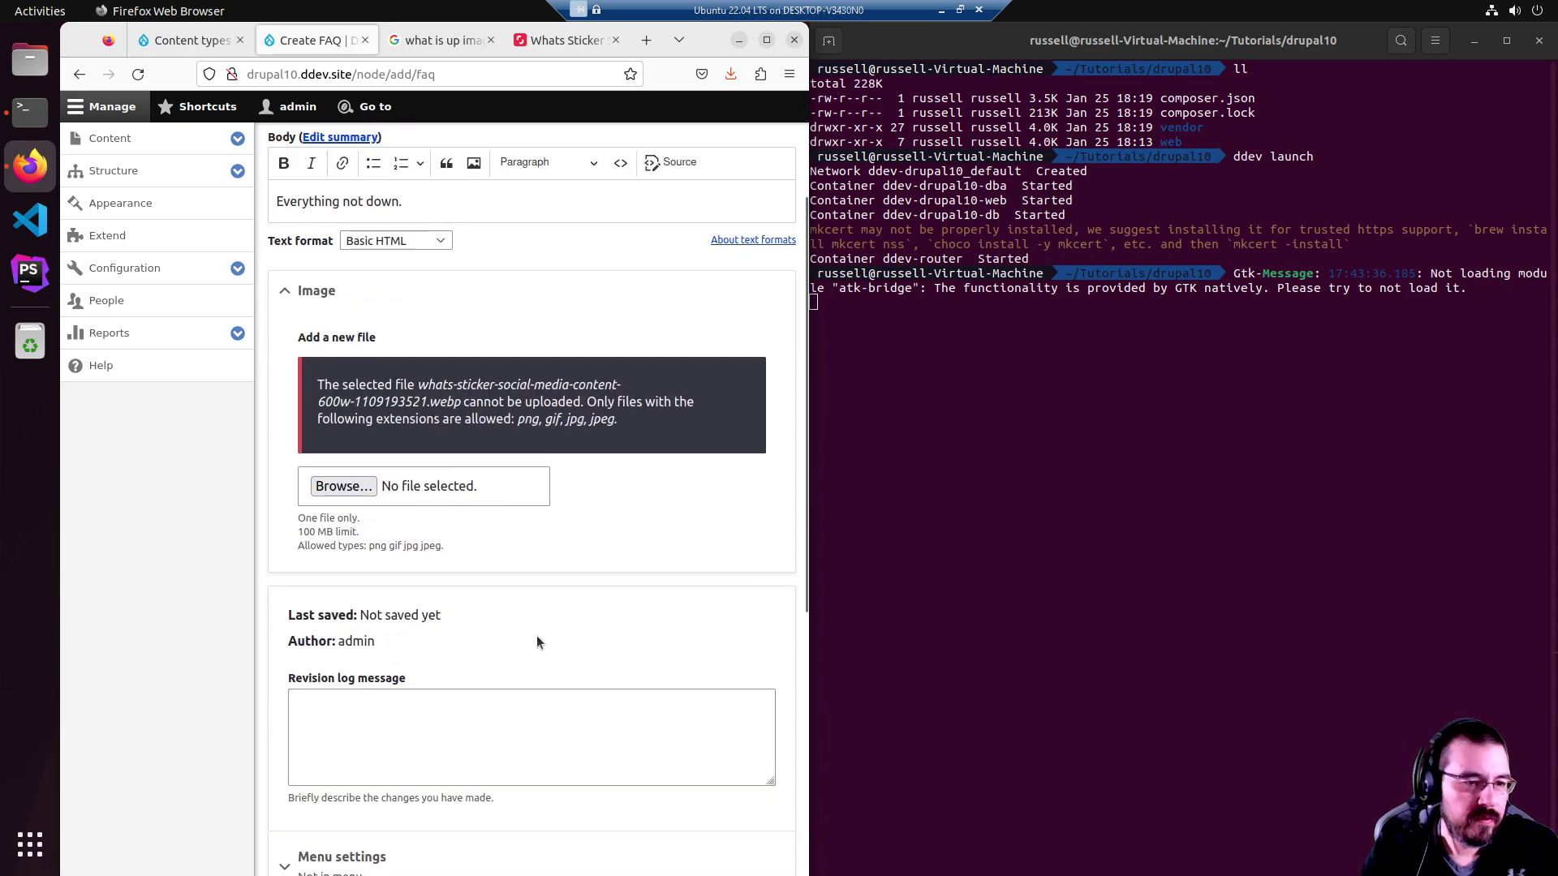
scroll(537, 632, "up", 3)
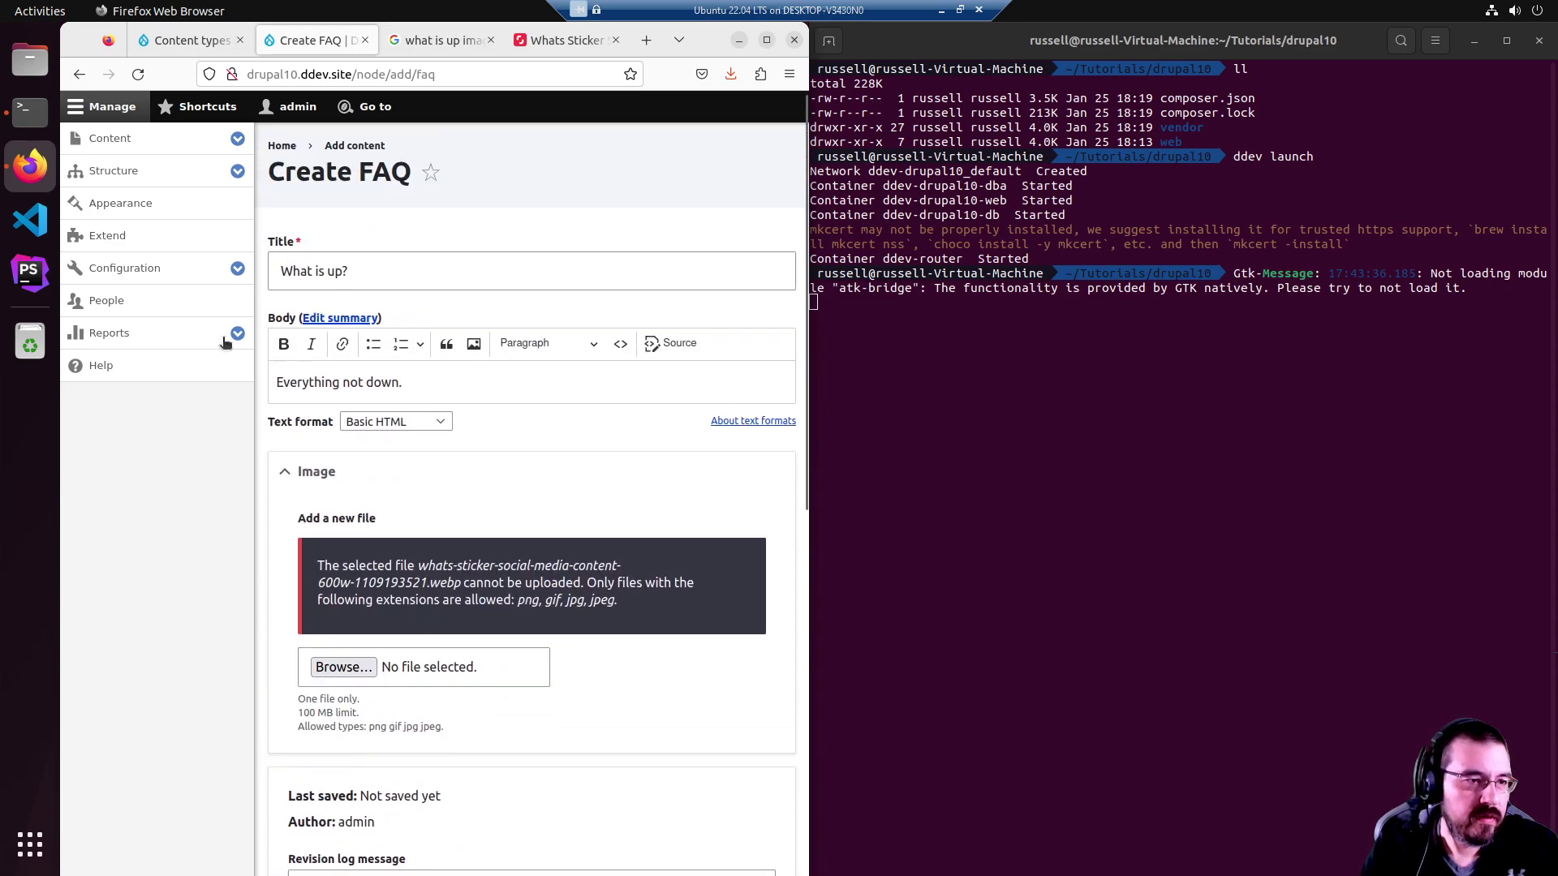
left_click(237, 269)
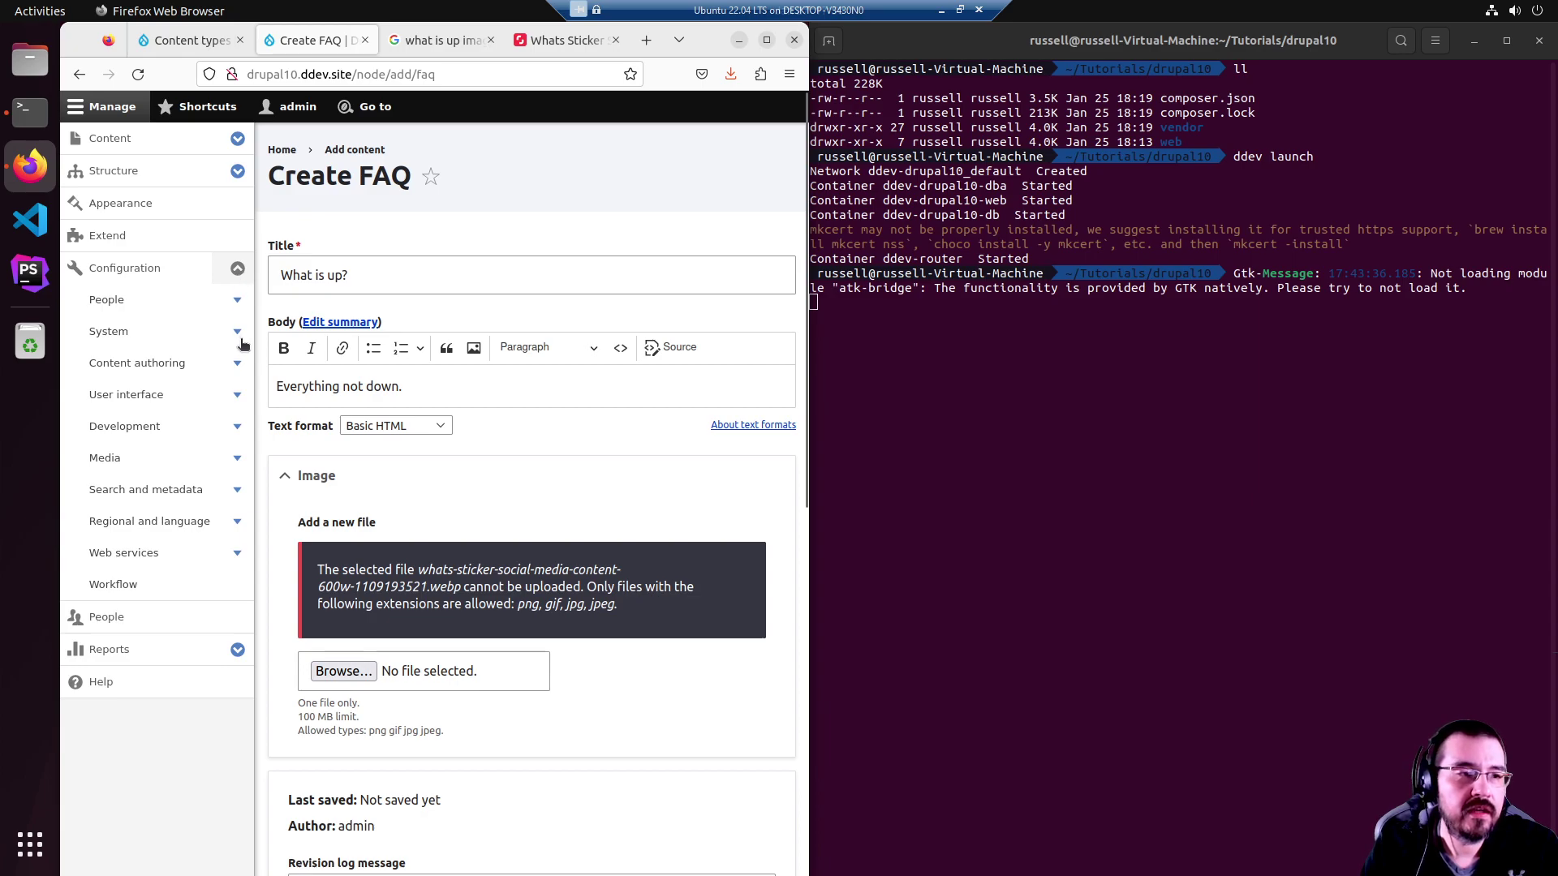
left_click(237, 459)
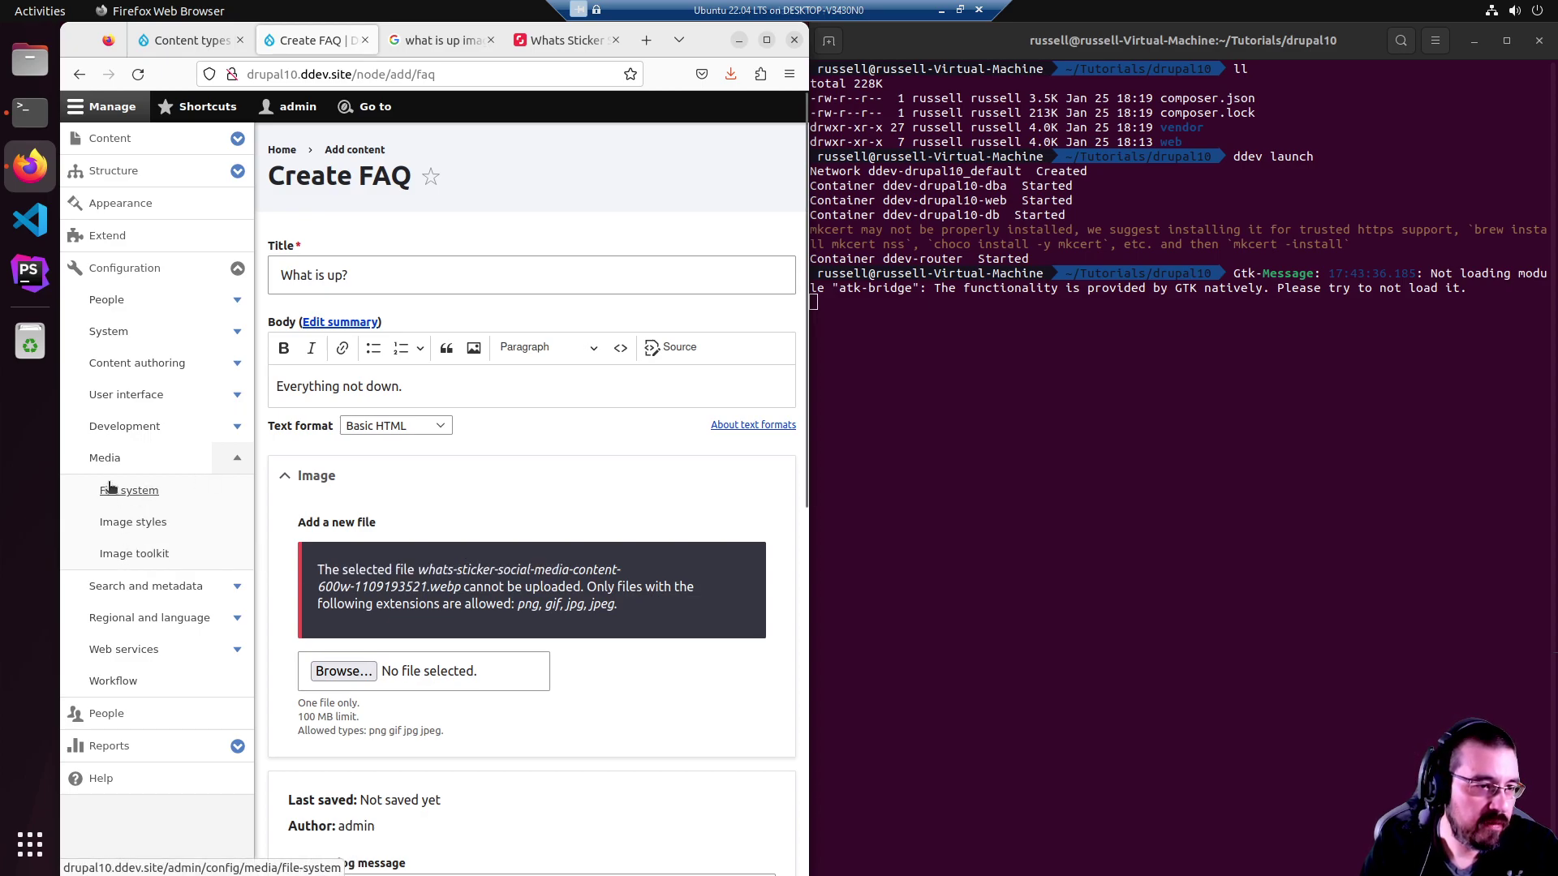
left_click(102, 458)
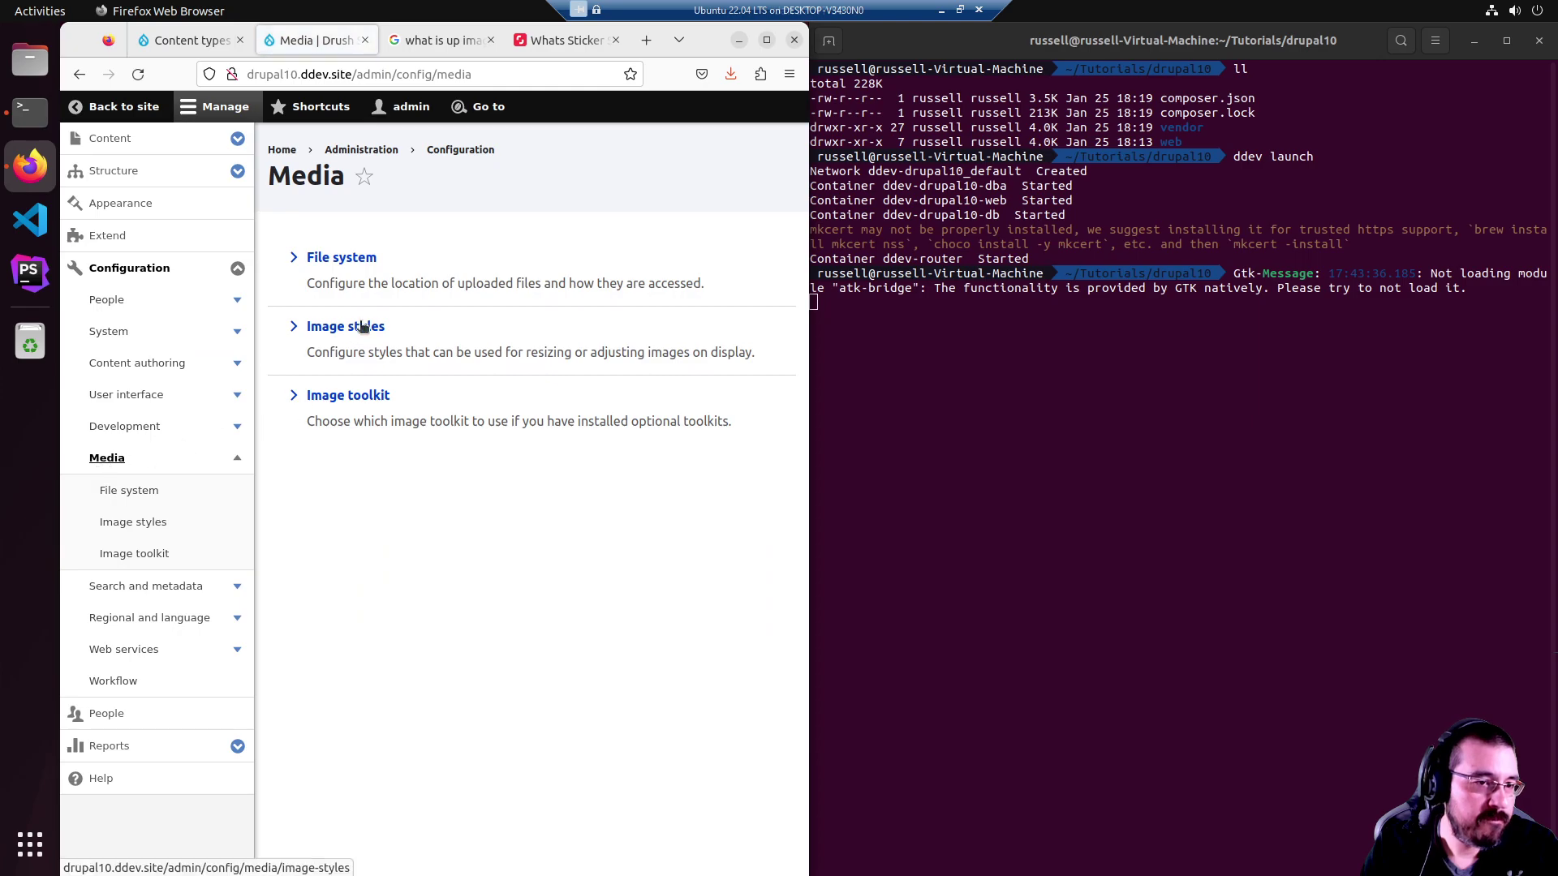
left_click(238, 172)
Add webp to the FAQ Image field's allowed file extensions and save the field settings.
left_click(142, 298)
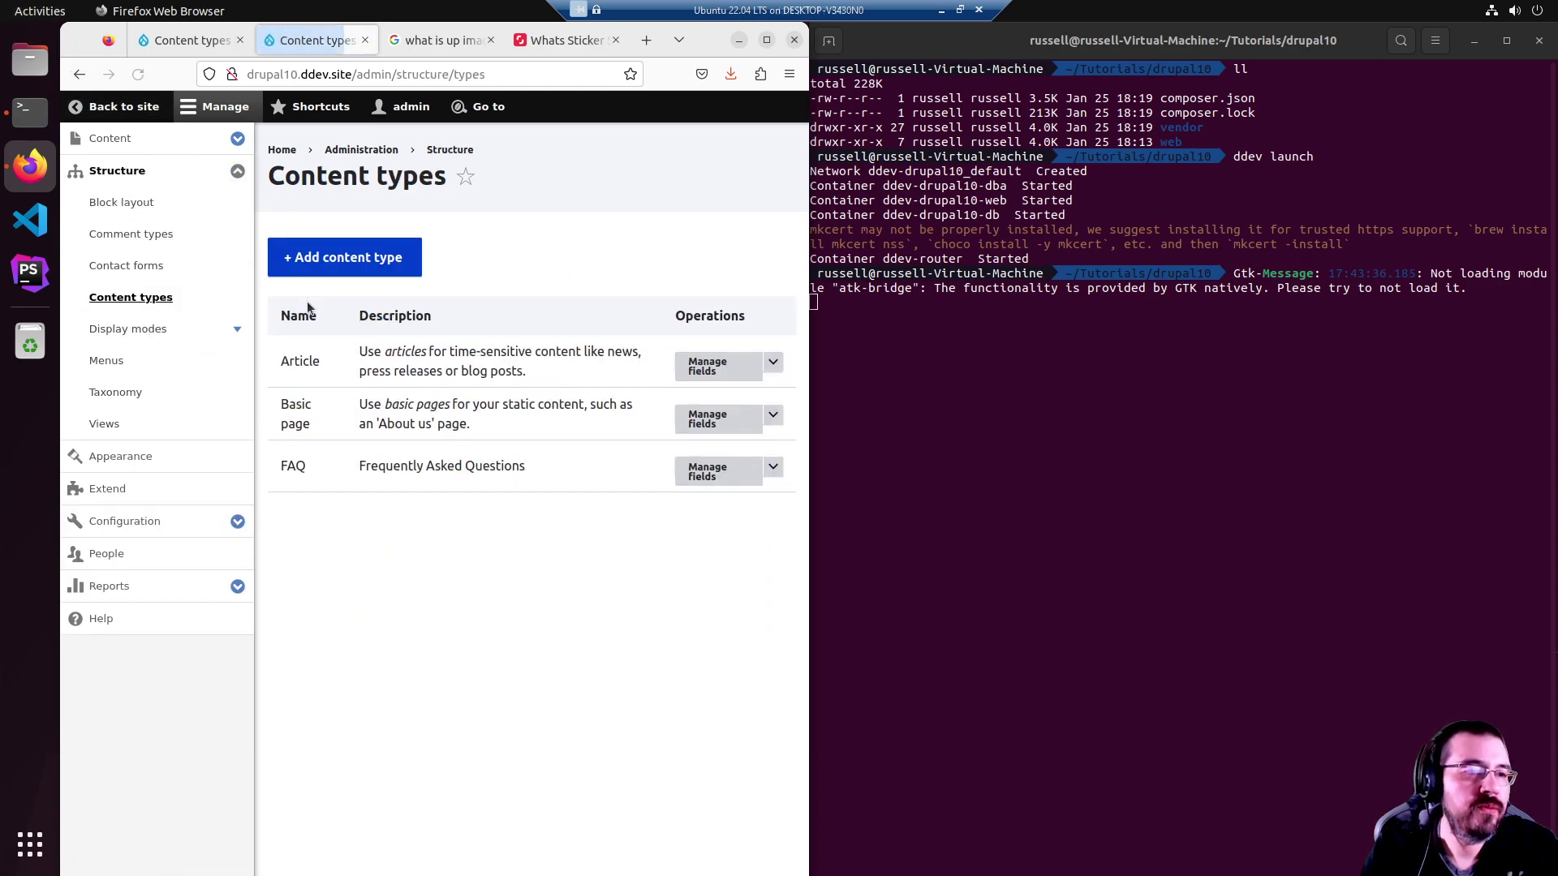
left_click(734, 470)
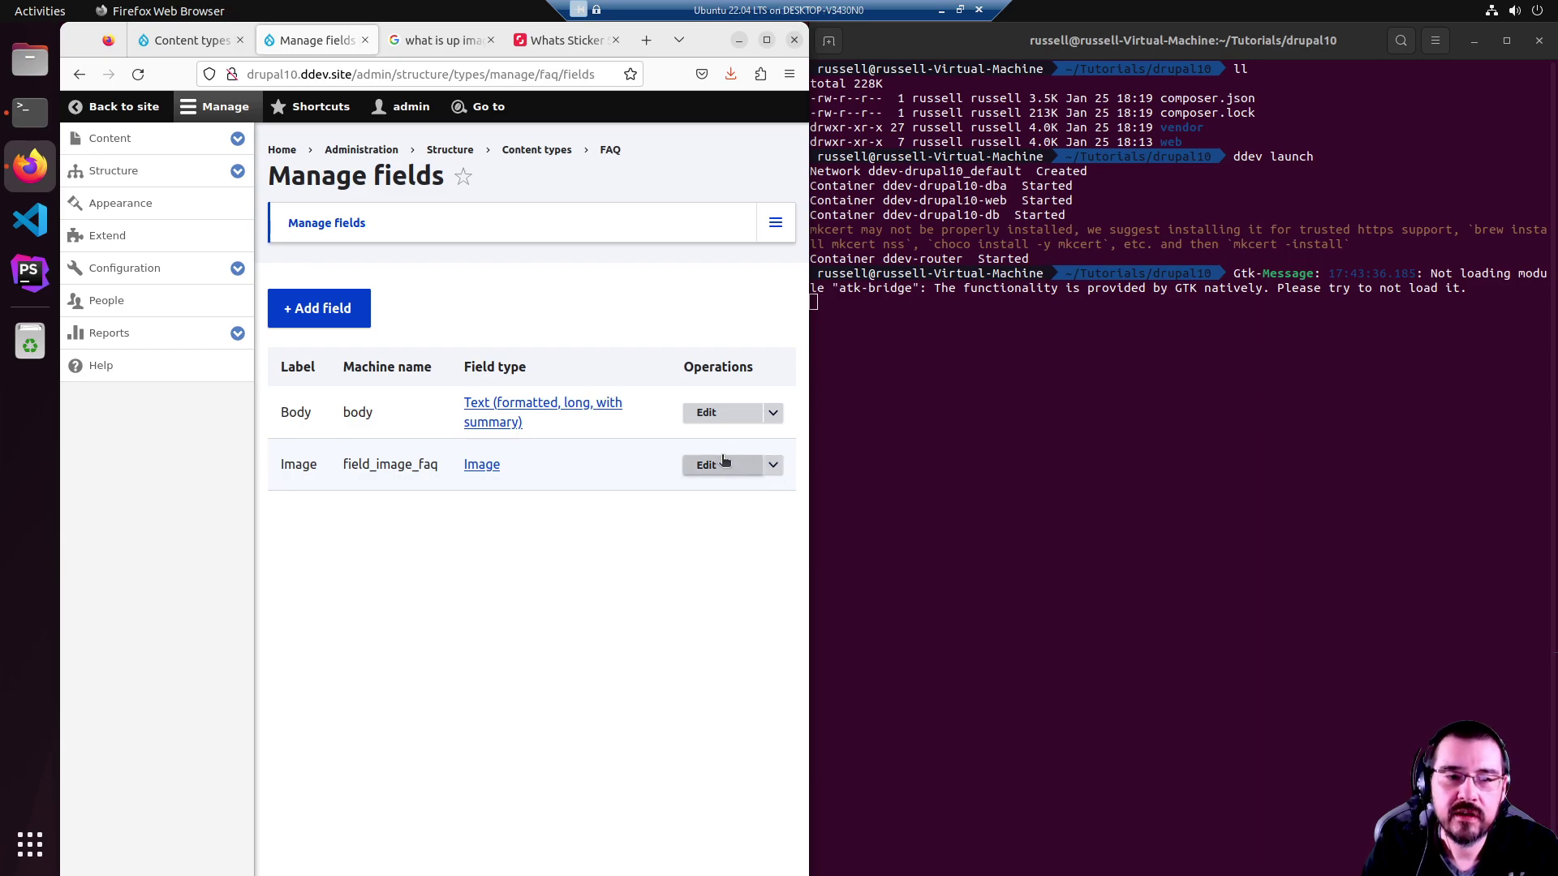
left_click(770, 468)
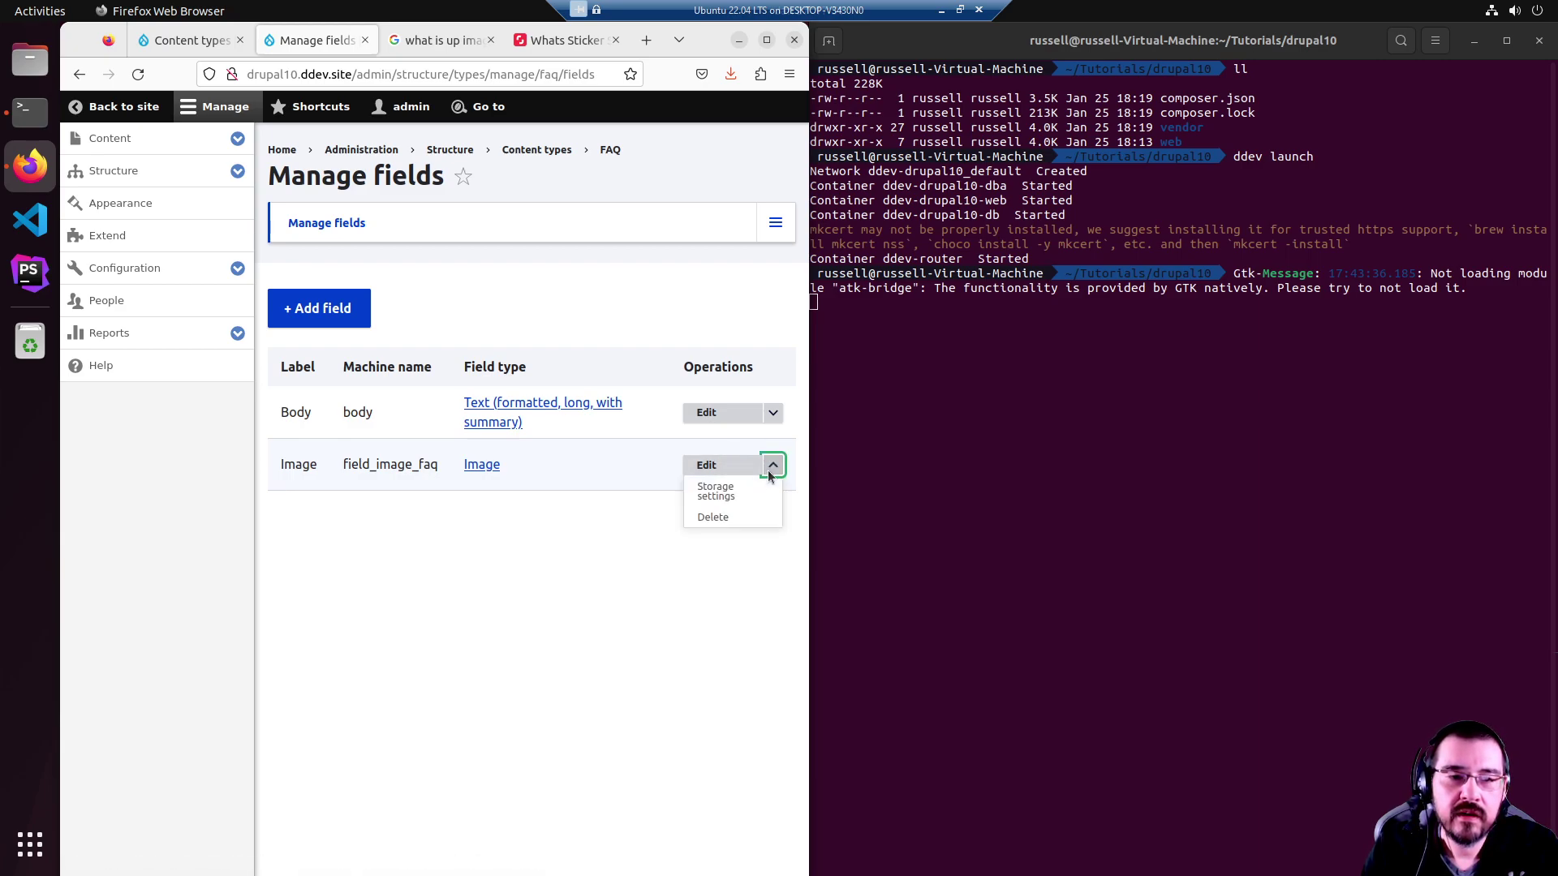
left_click(706, 464)
scroll(624, 491, "down", 5)
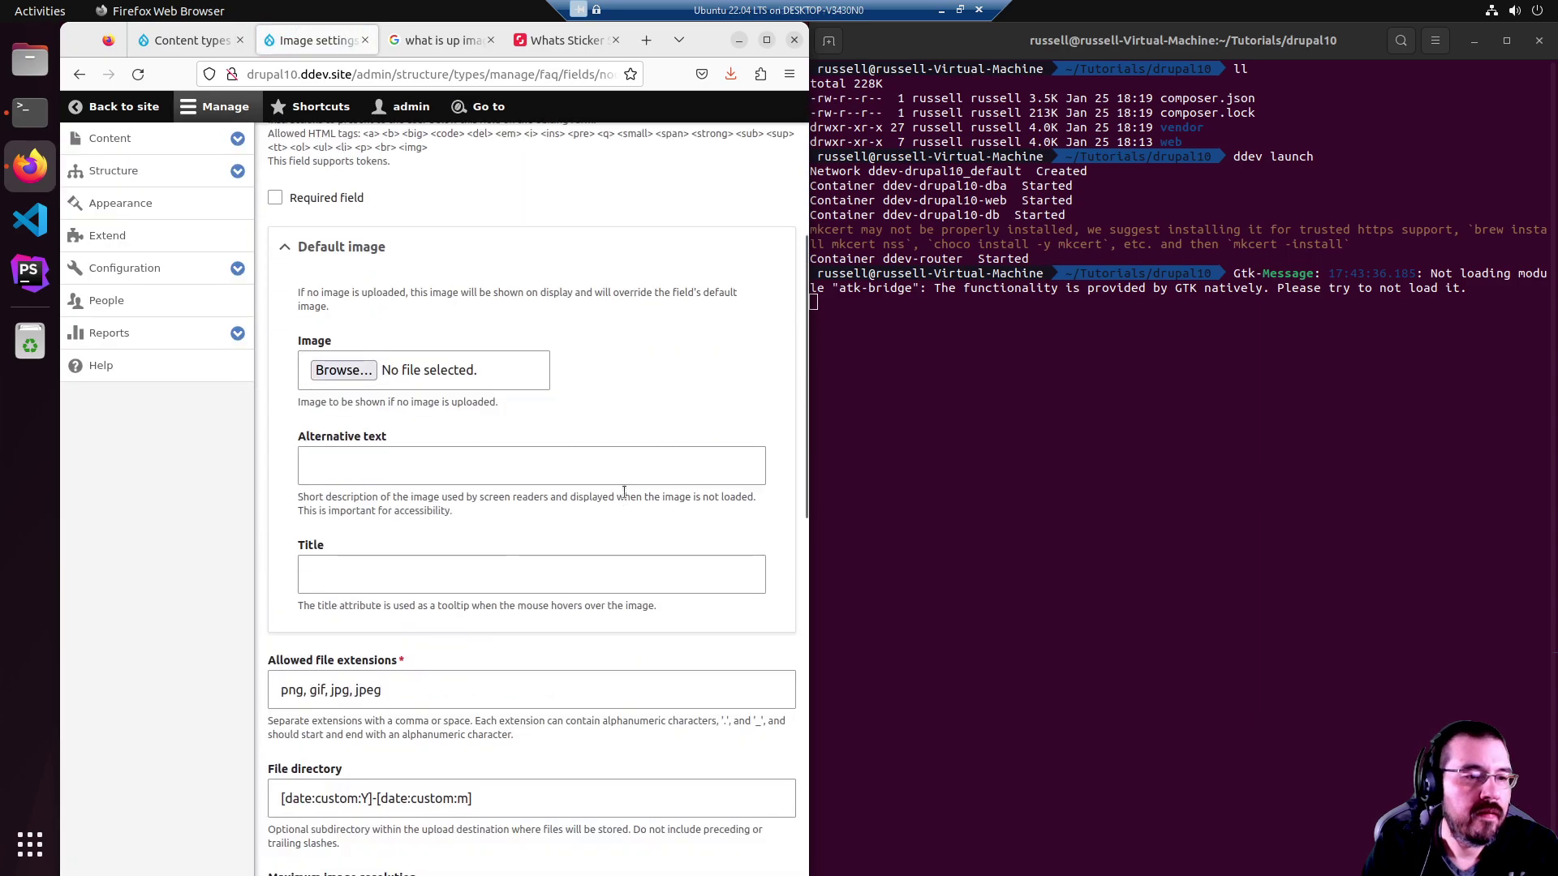
left_click(389, 686)
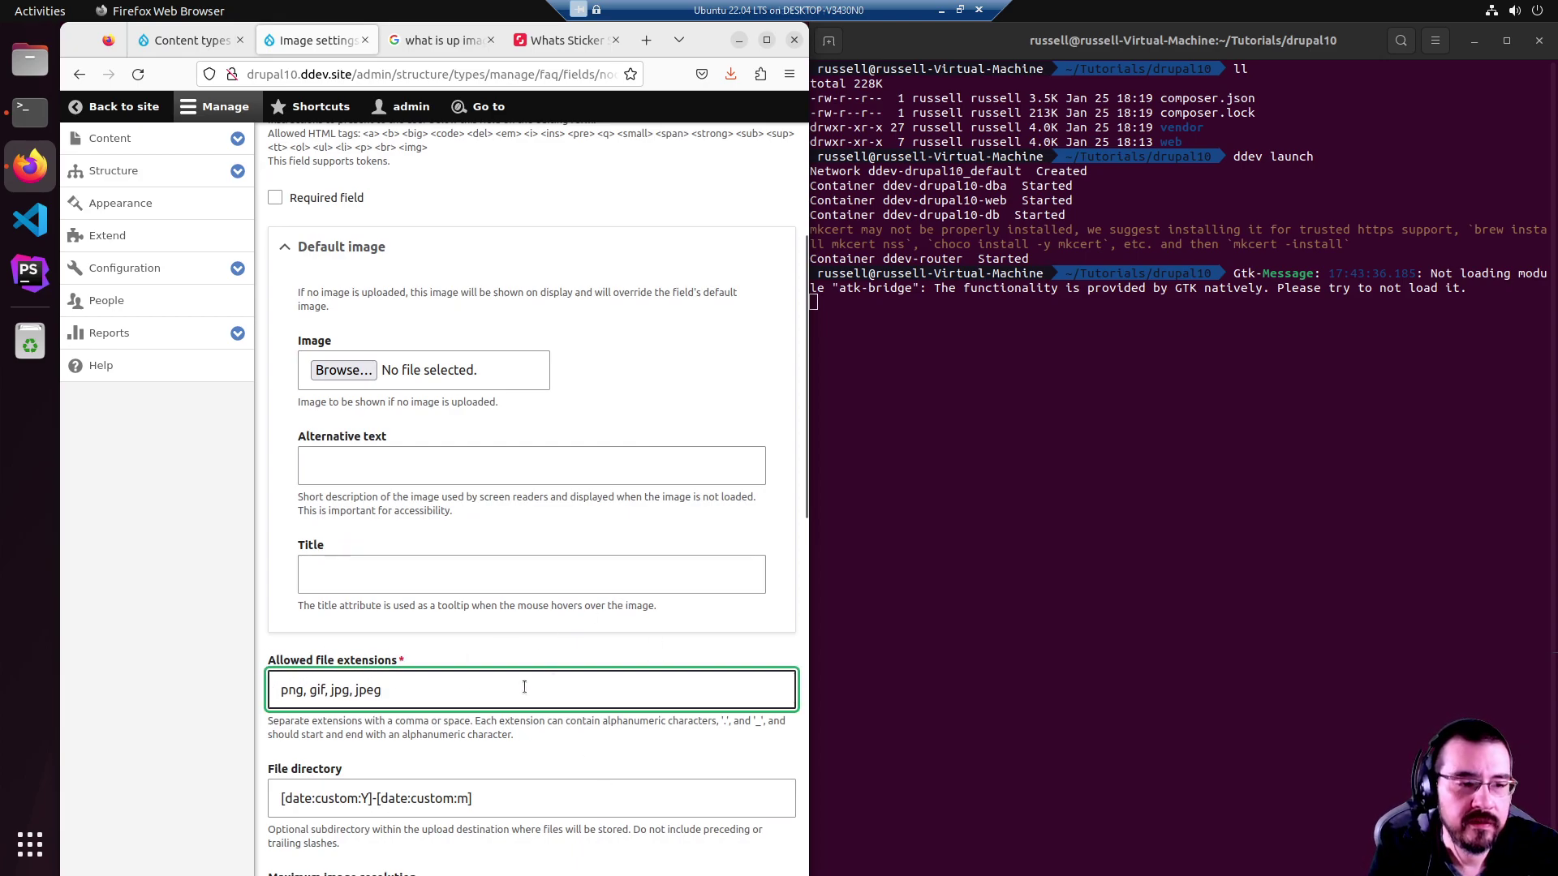
type(",web")
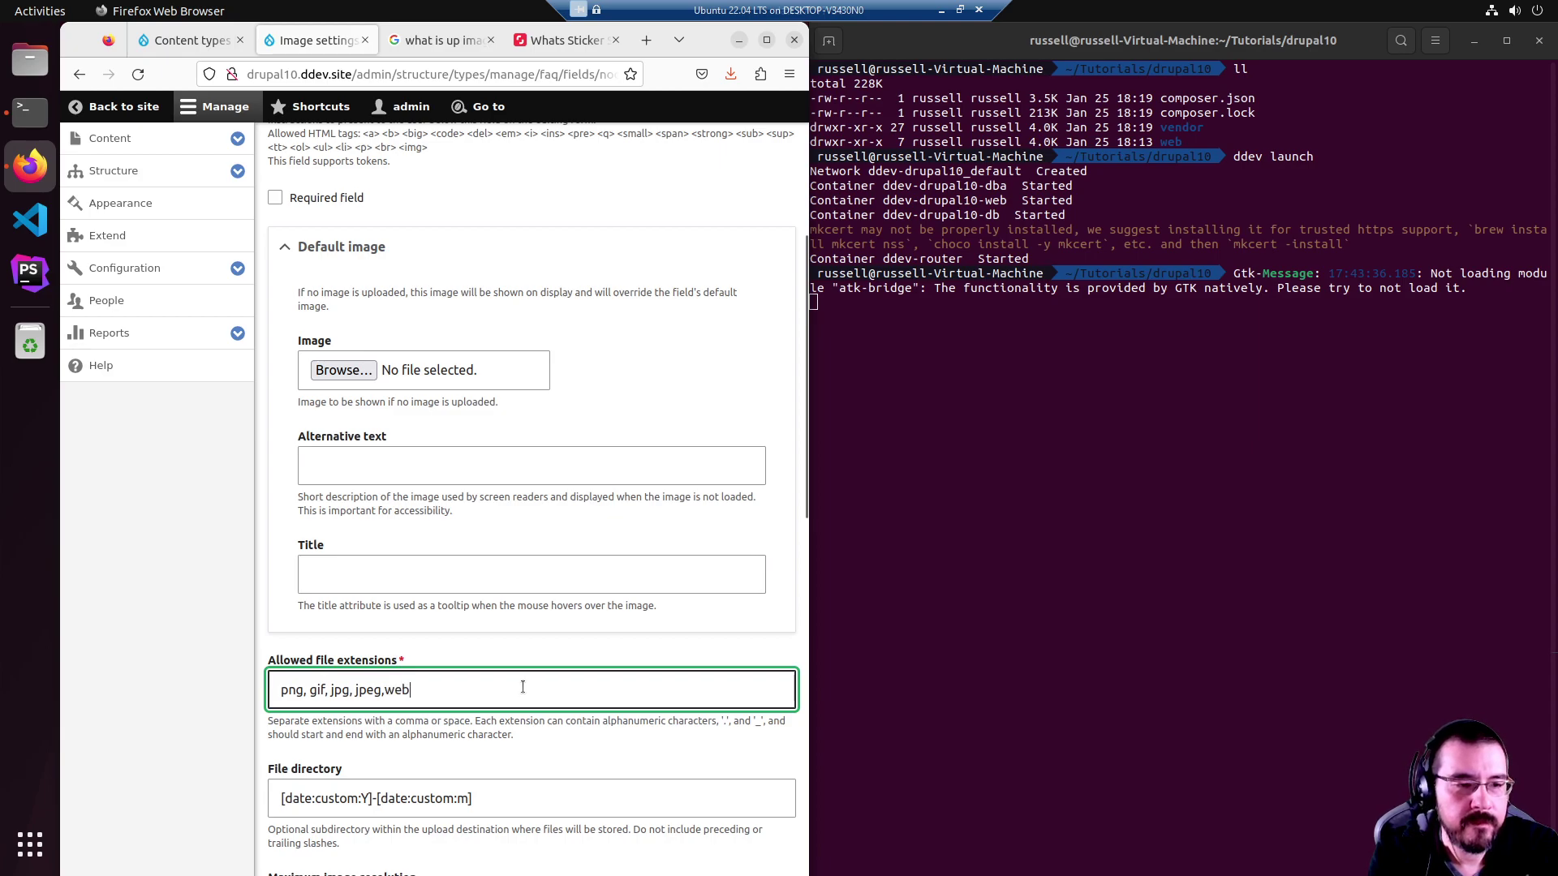
type("p")
scroll(601, 325, "down", 15)
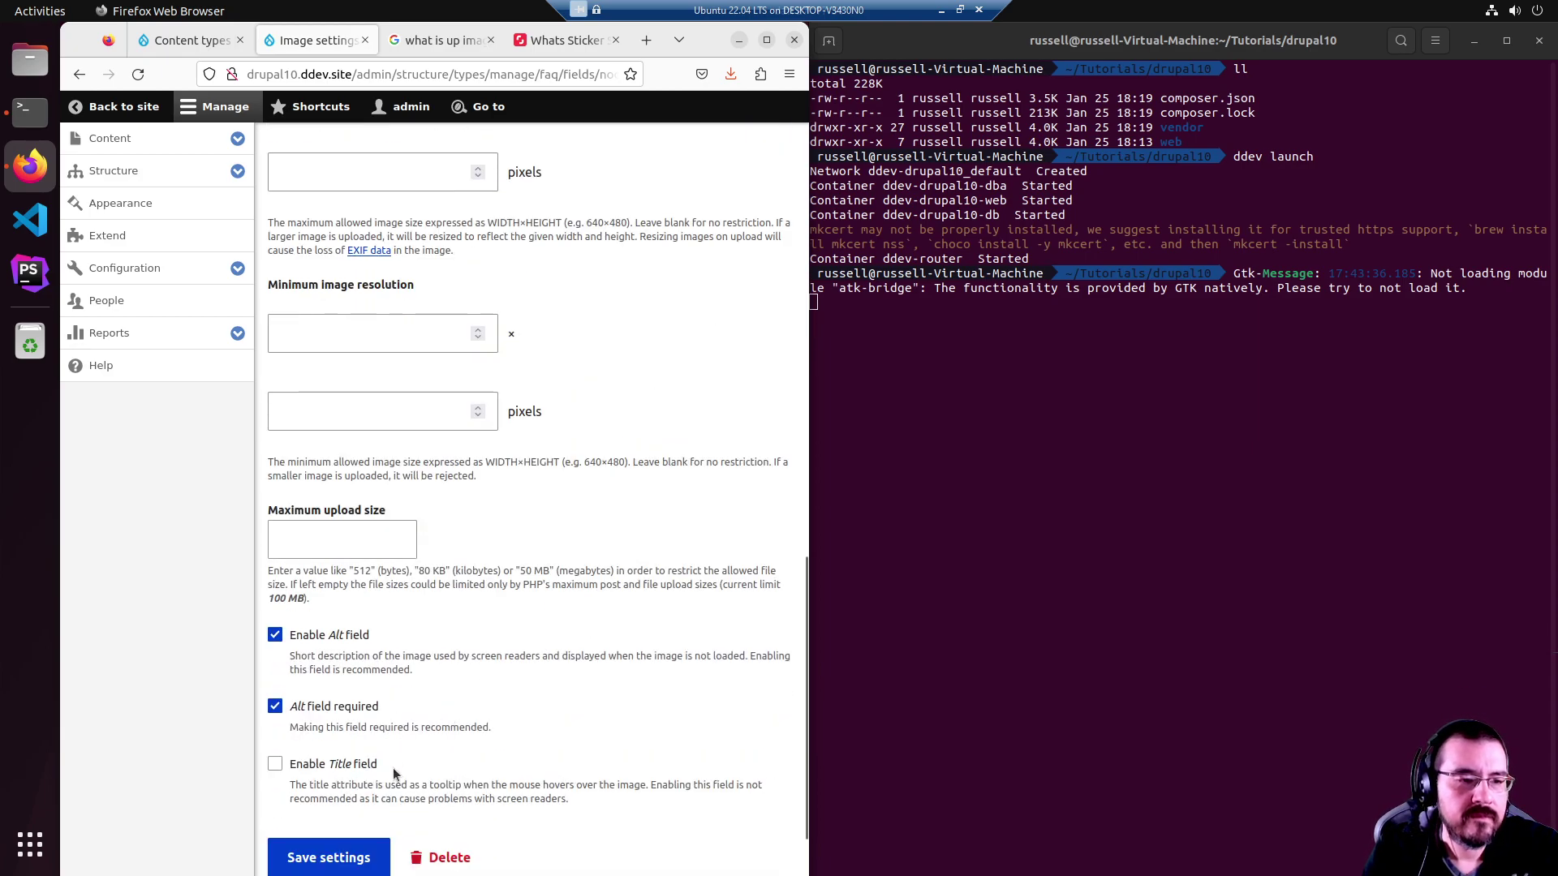
left_click(309, 779)
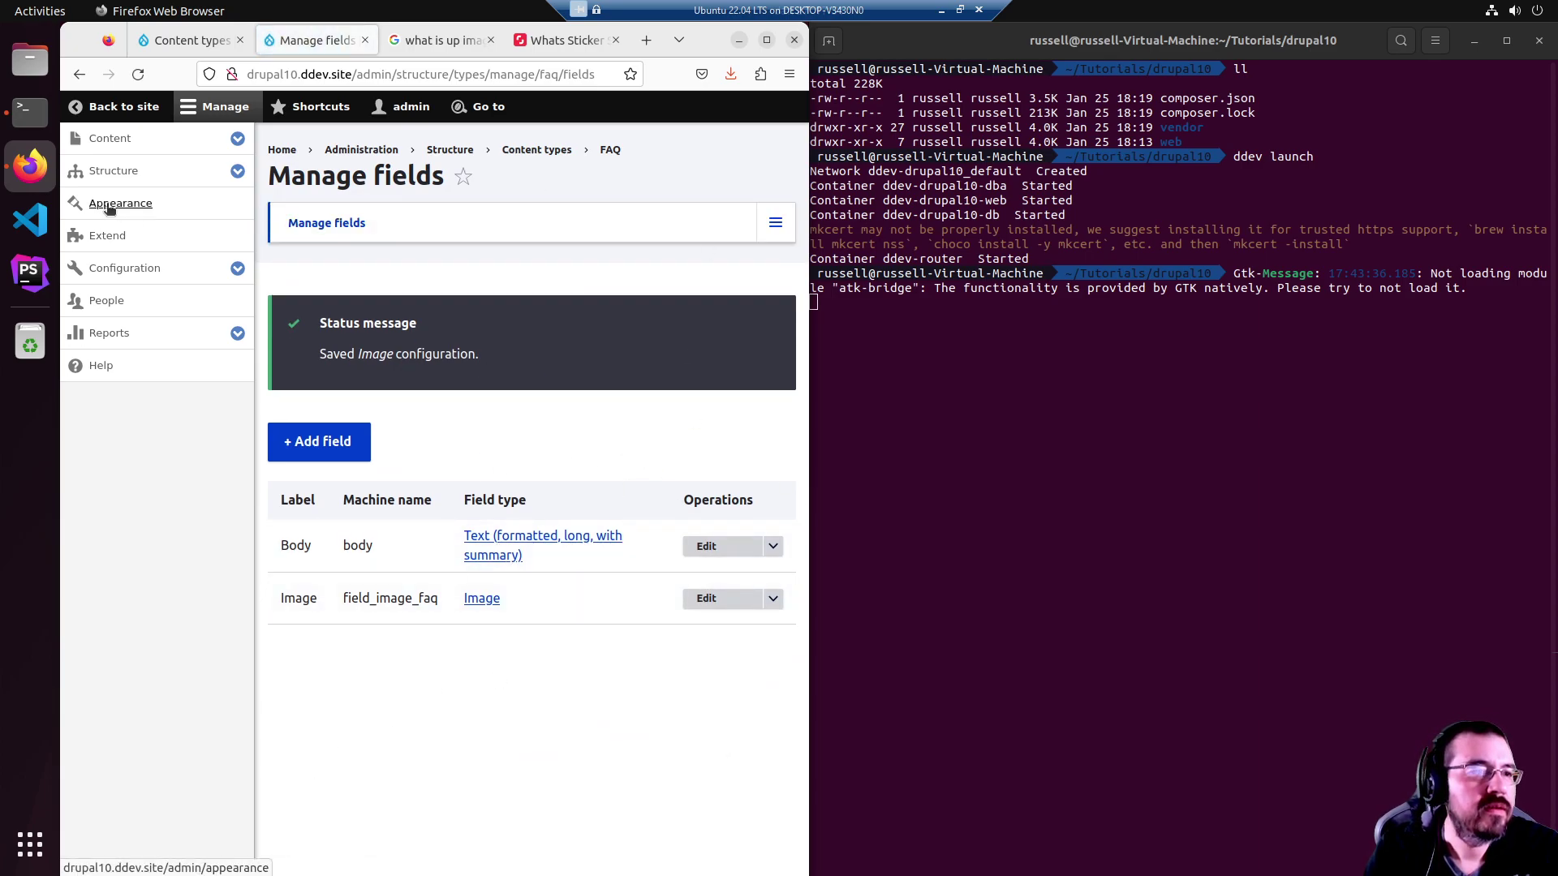
Start a new FAQ with title 'What is up?' and body 'Foo bar'.
left_click(117, 138)
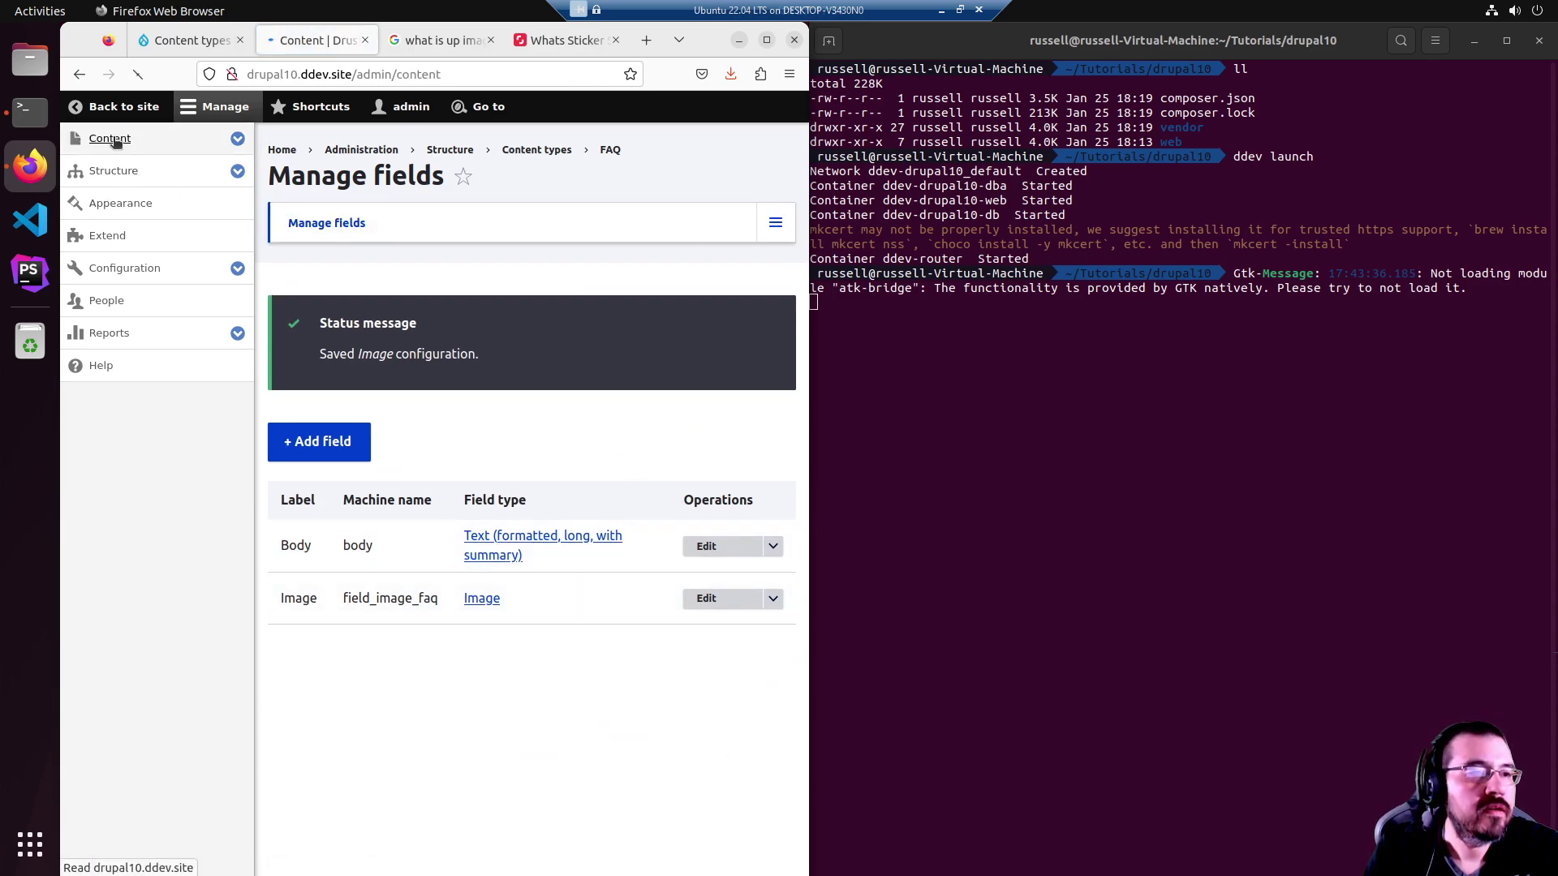
left_click(350, 301)
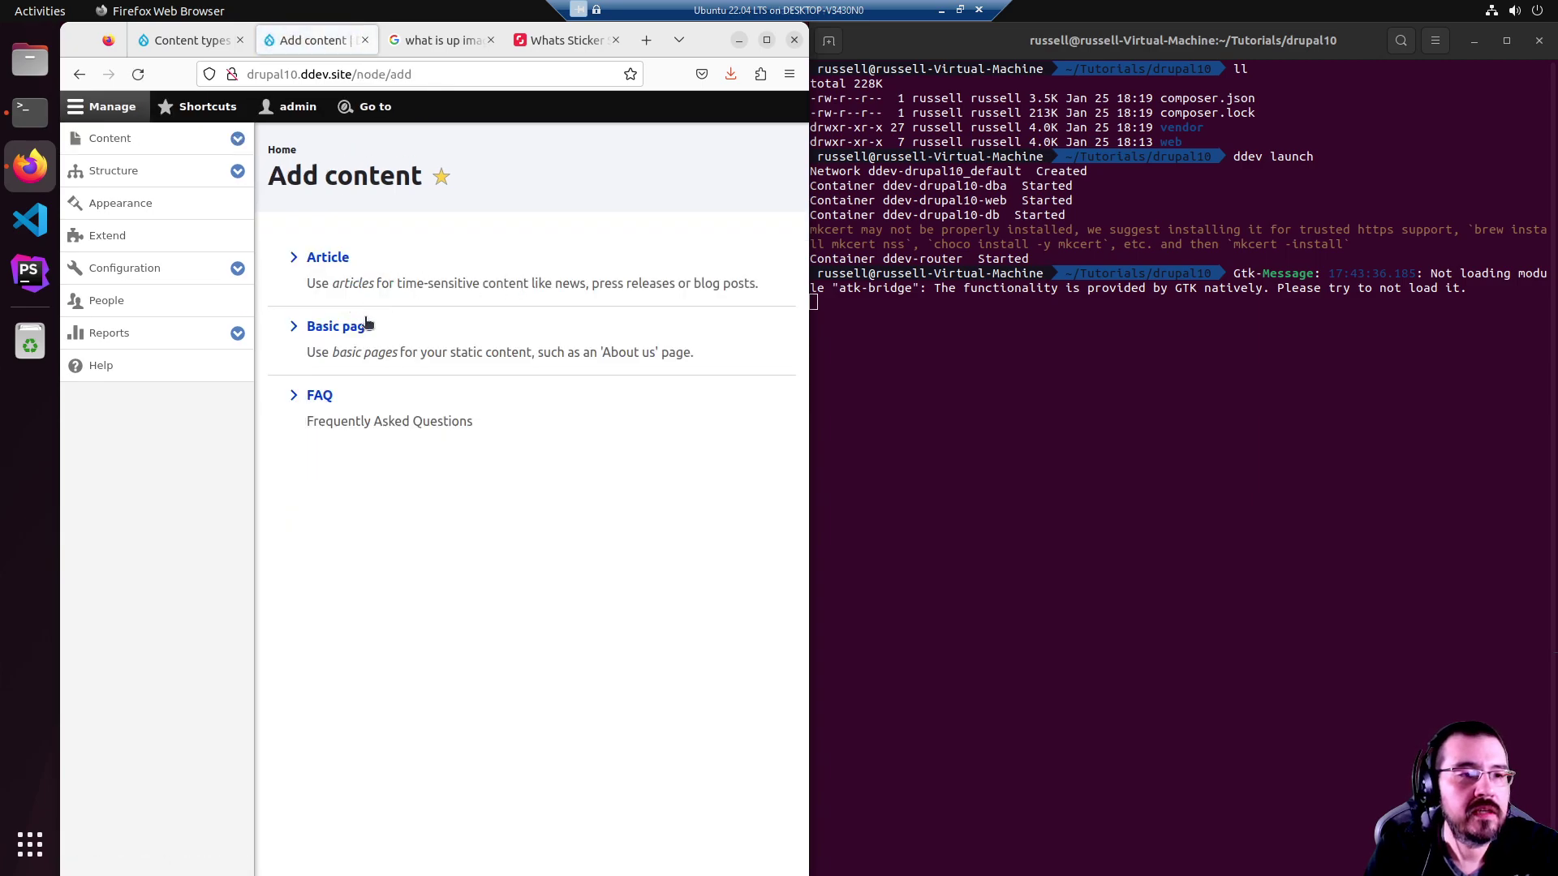
left_click(319, 394)
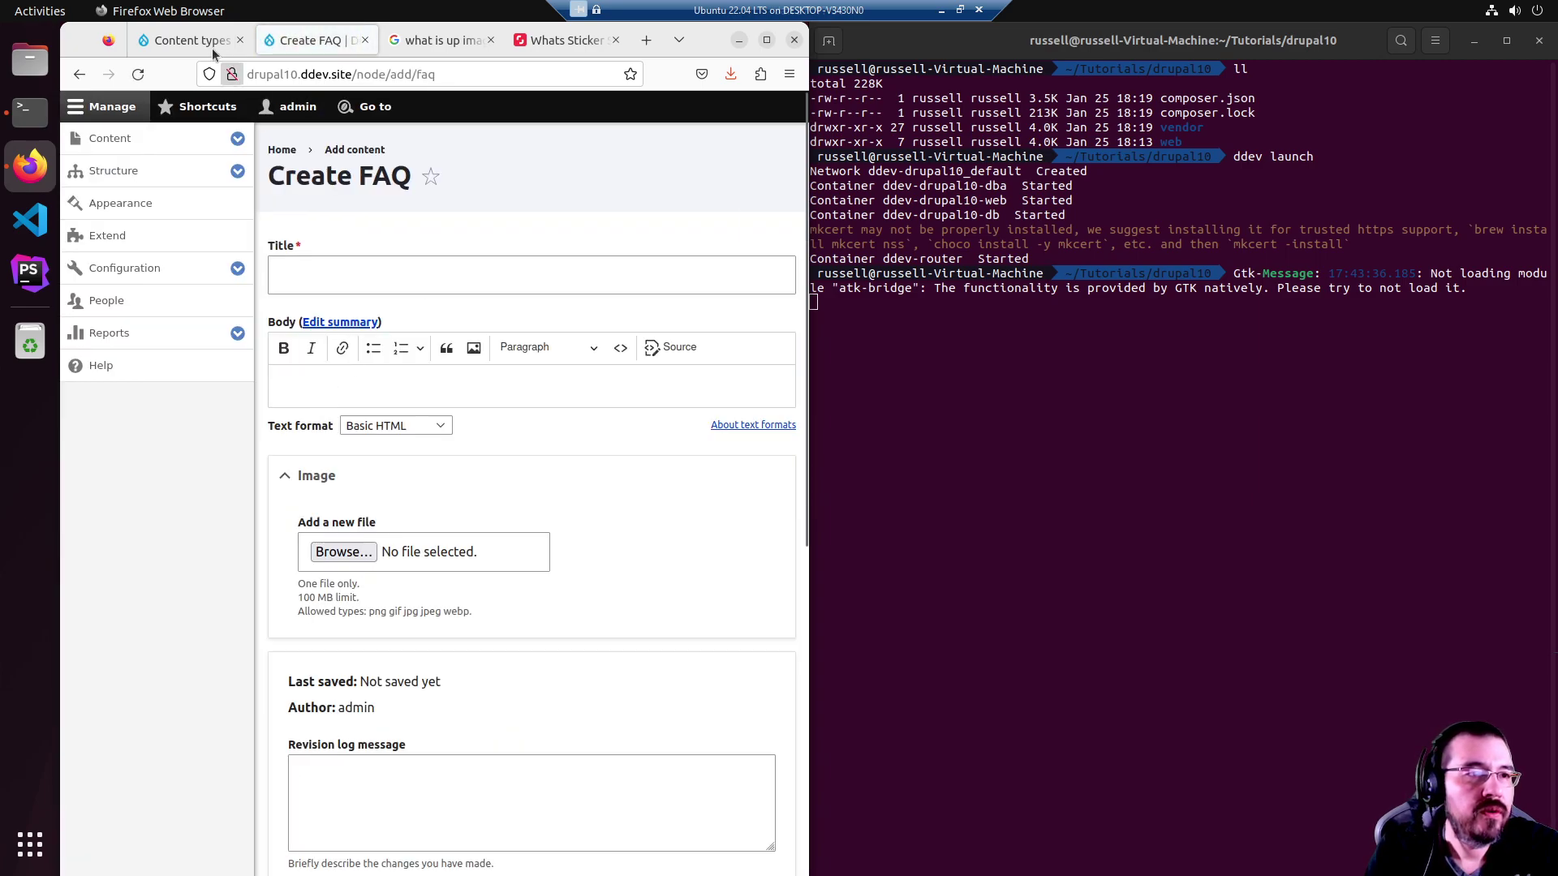
left_click(186, 40)
left_click(311, 43)
left_click(425, 273)
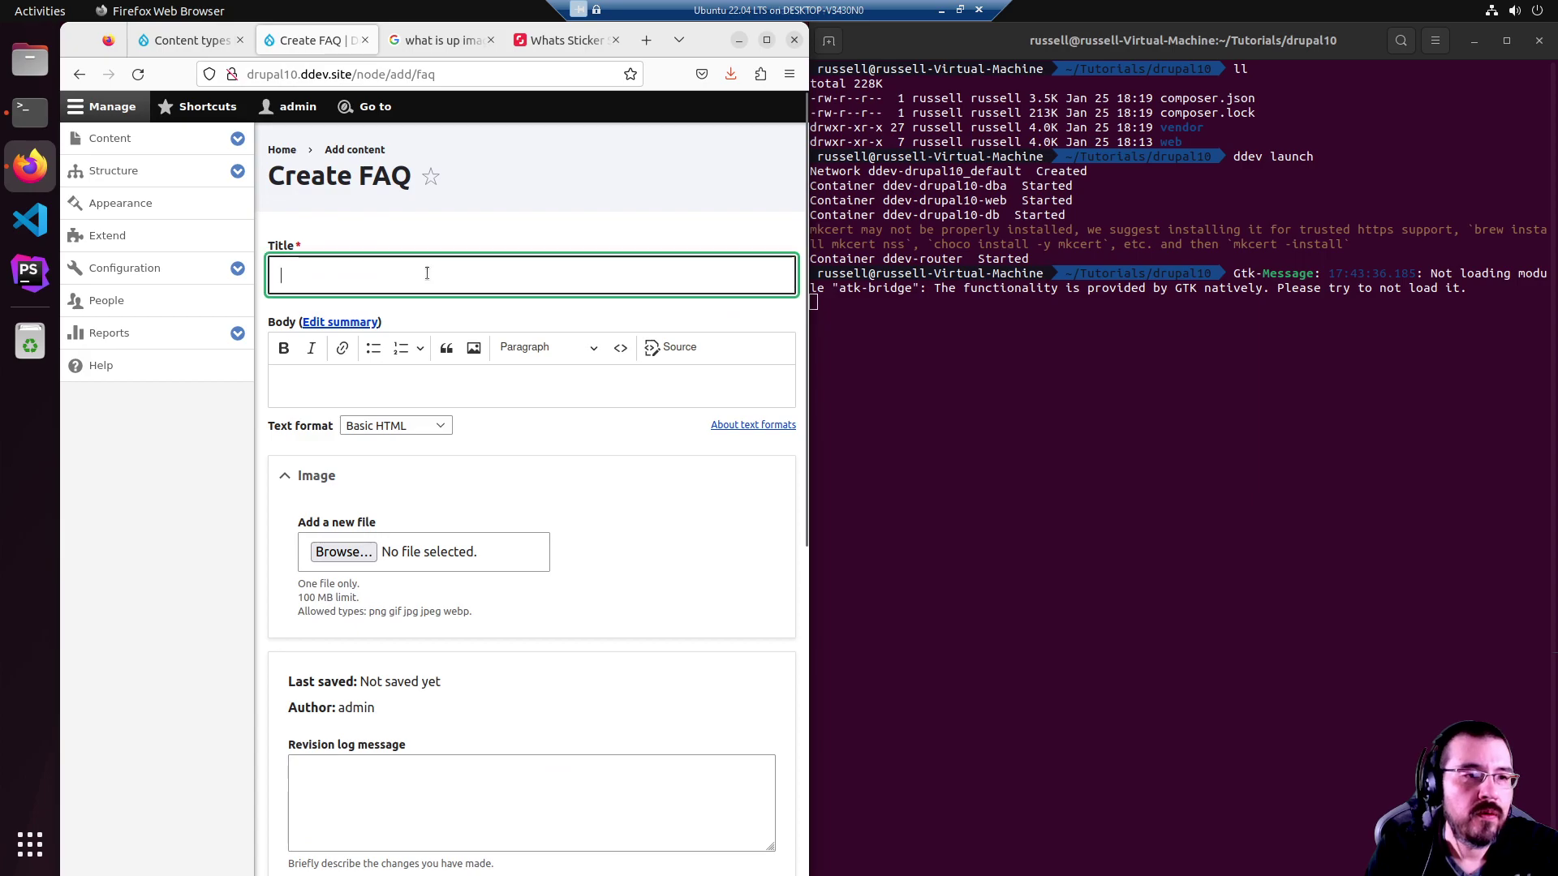
type("What is up?")
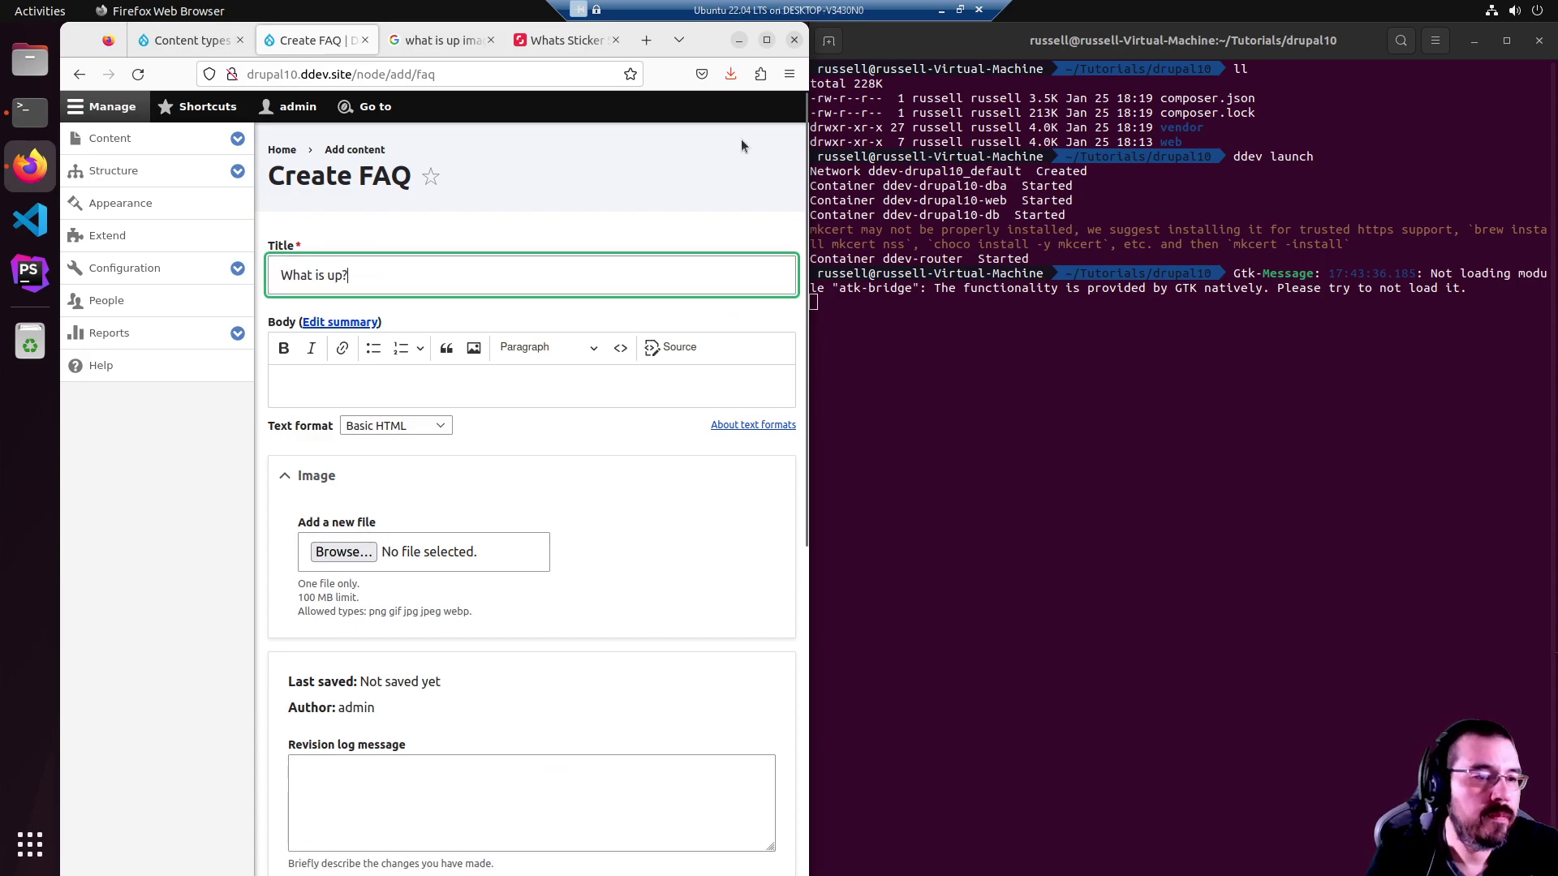
left_click(469, 397)
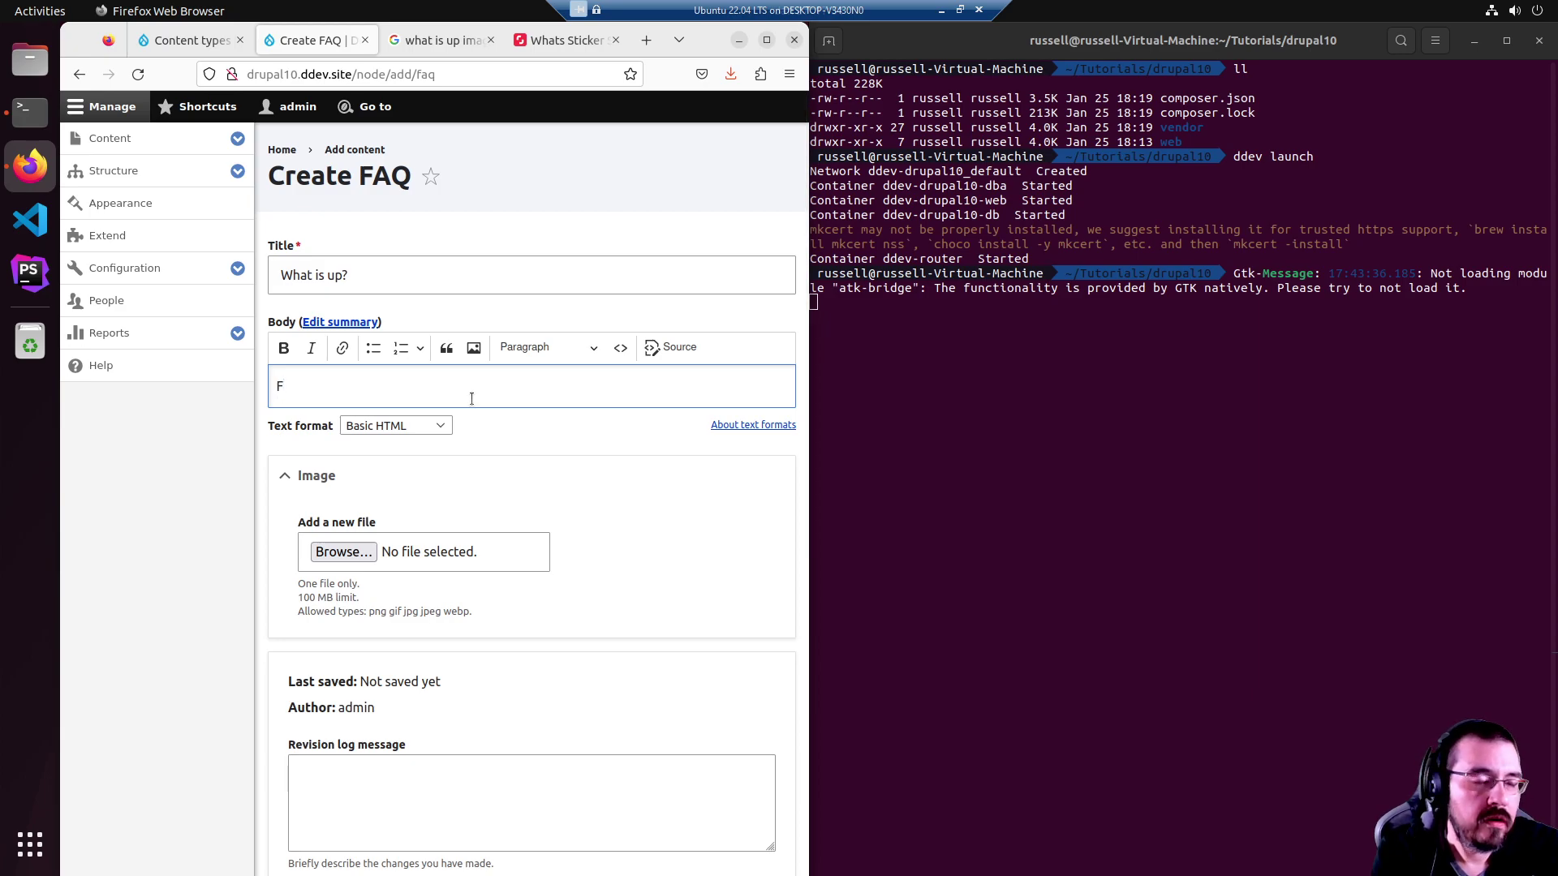
type("Foo bar")
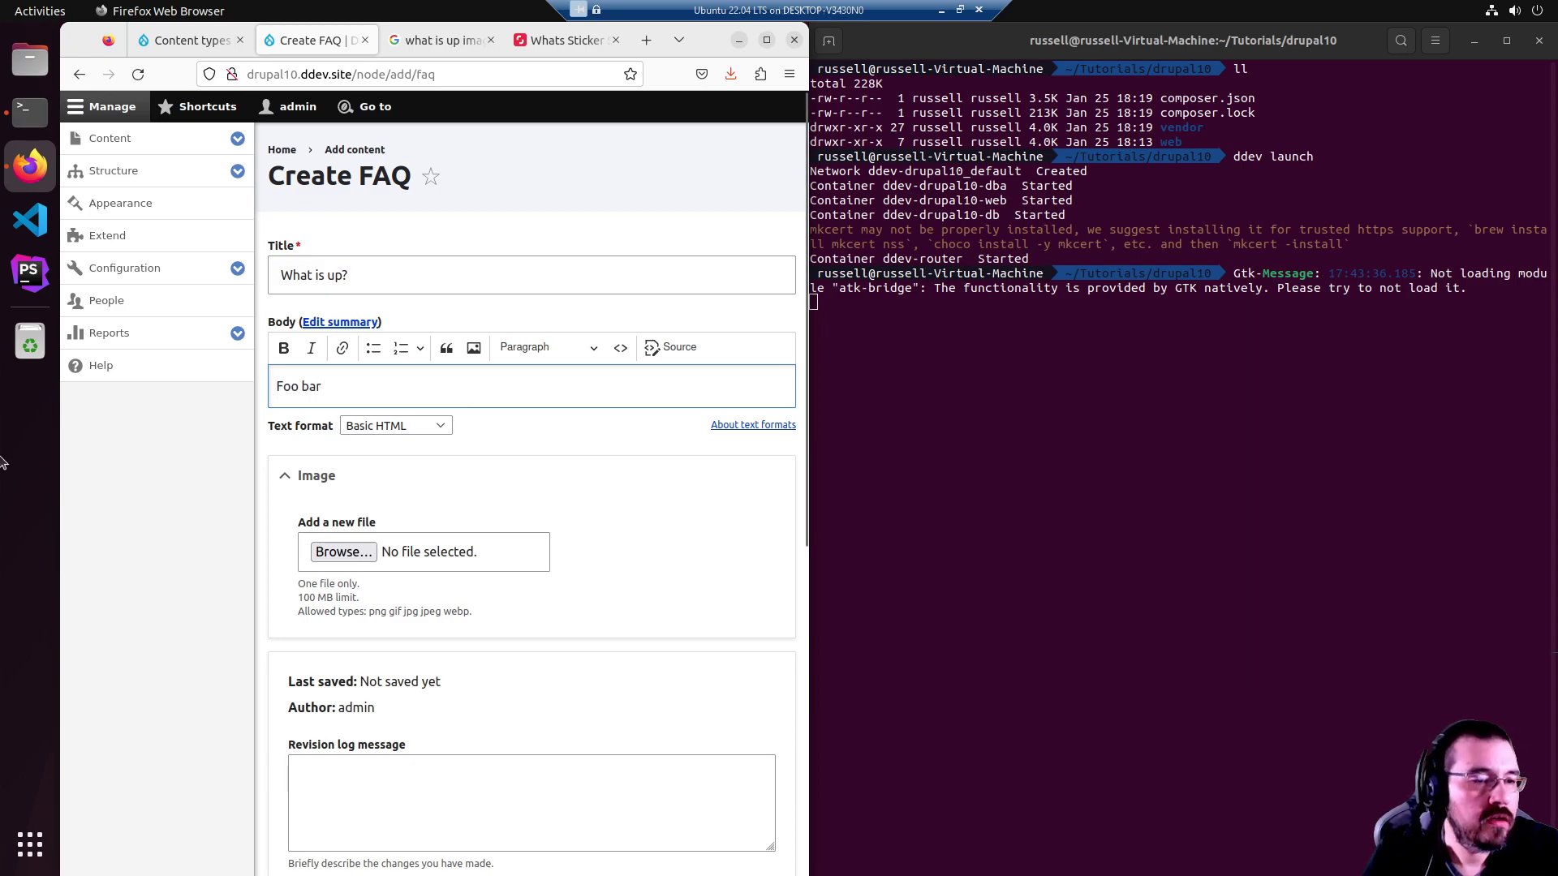
Attach the whats-sticker webp image with alt text and preview the FAQ.
left_click(372, 561)
left_click(393, 368)
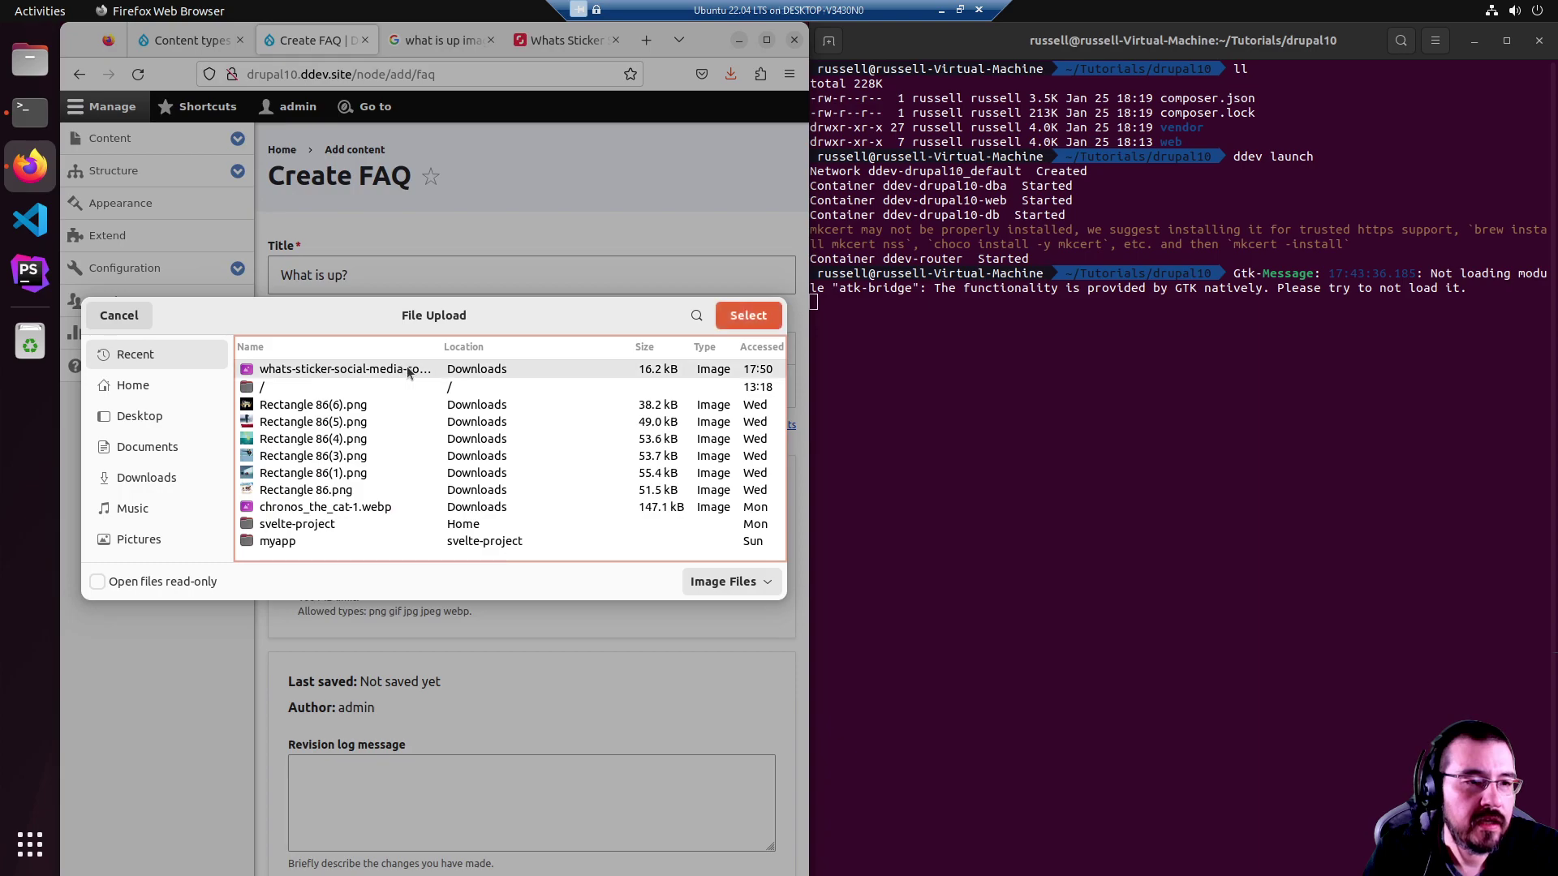
left_click(745, 317)
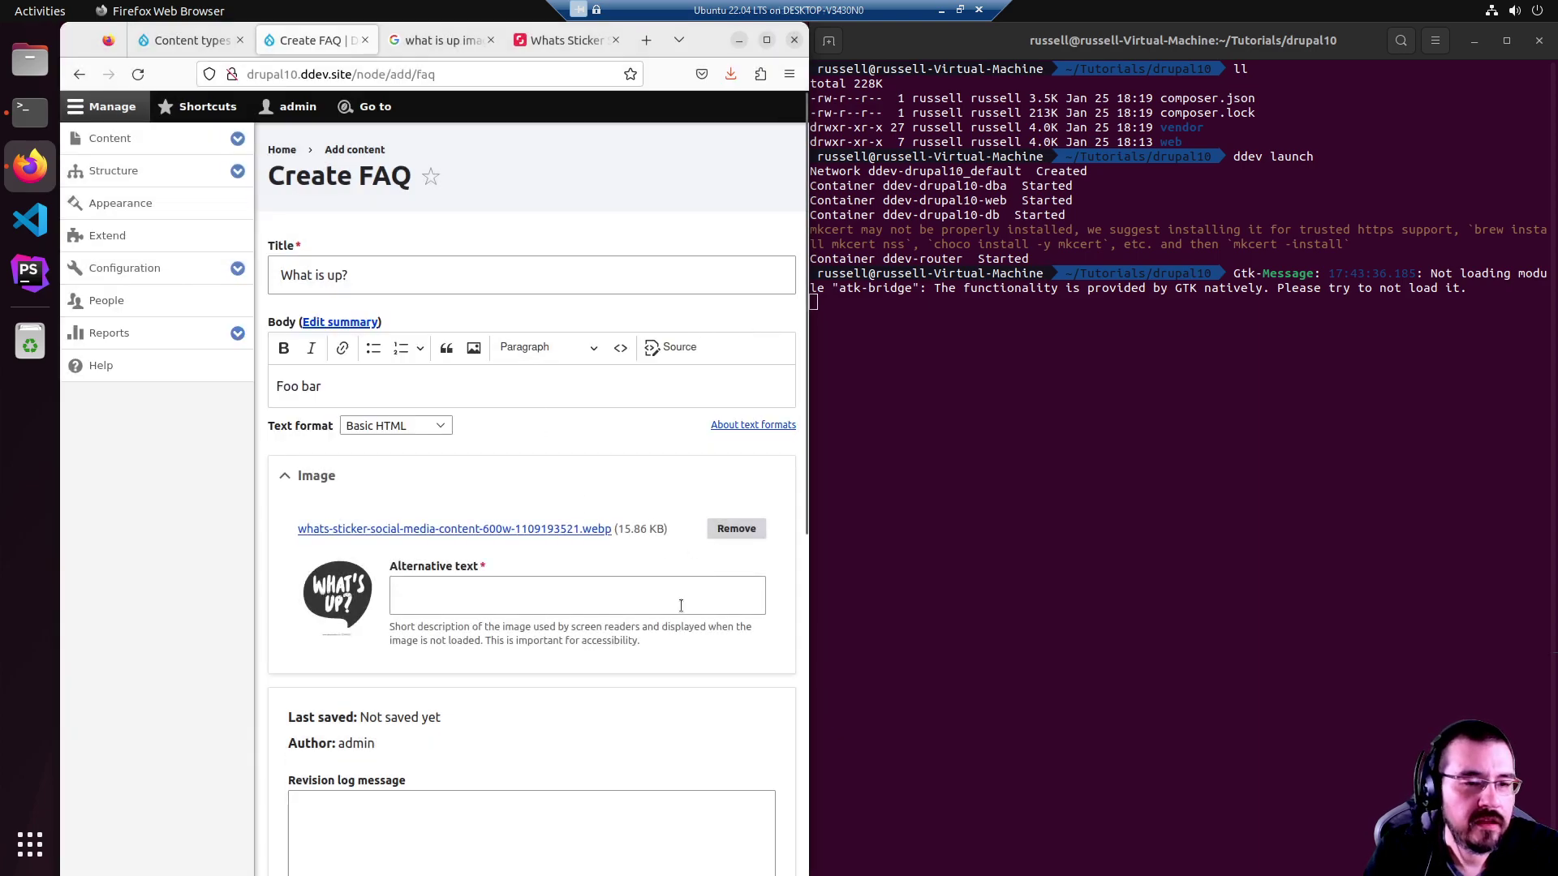
left_click(654, 601)
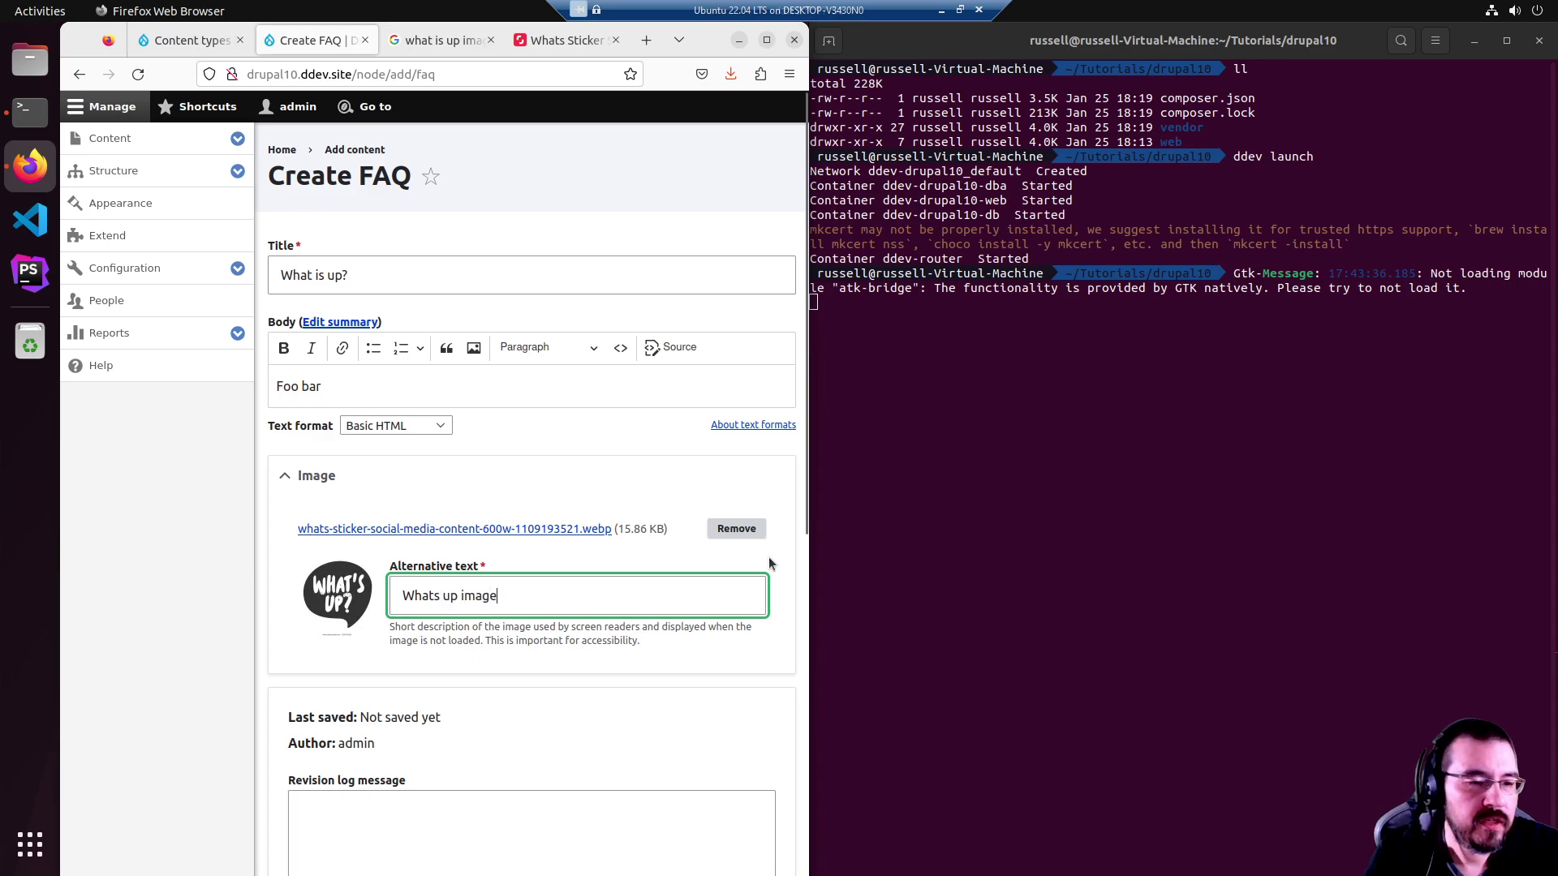
scroll(527, 508, "down", 3)
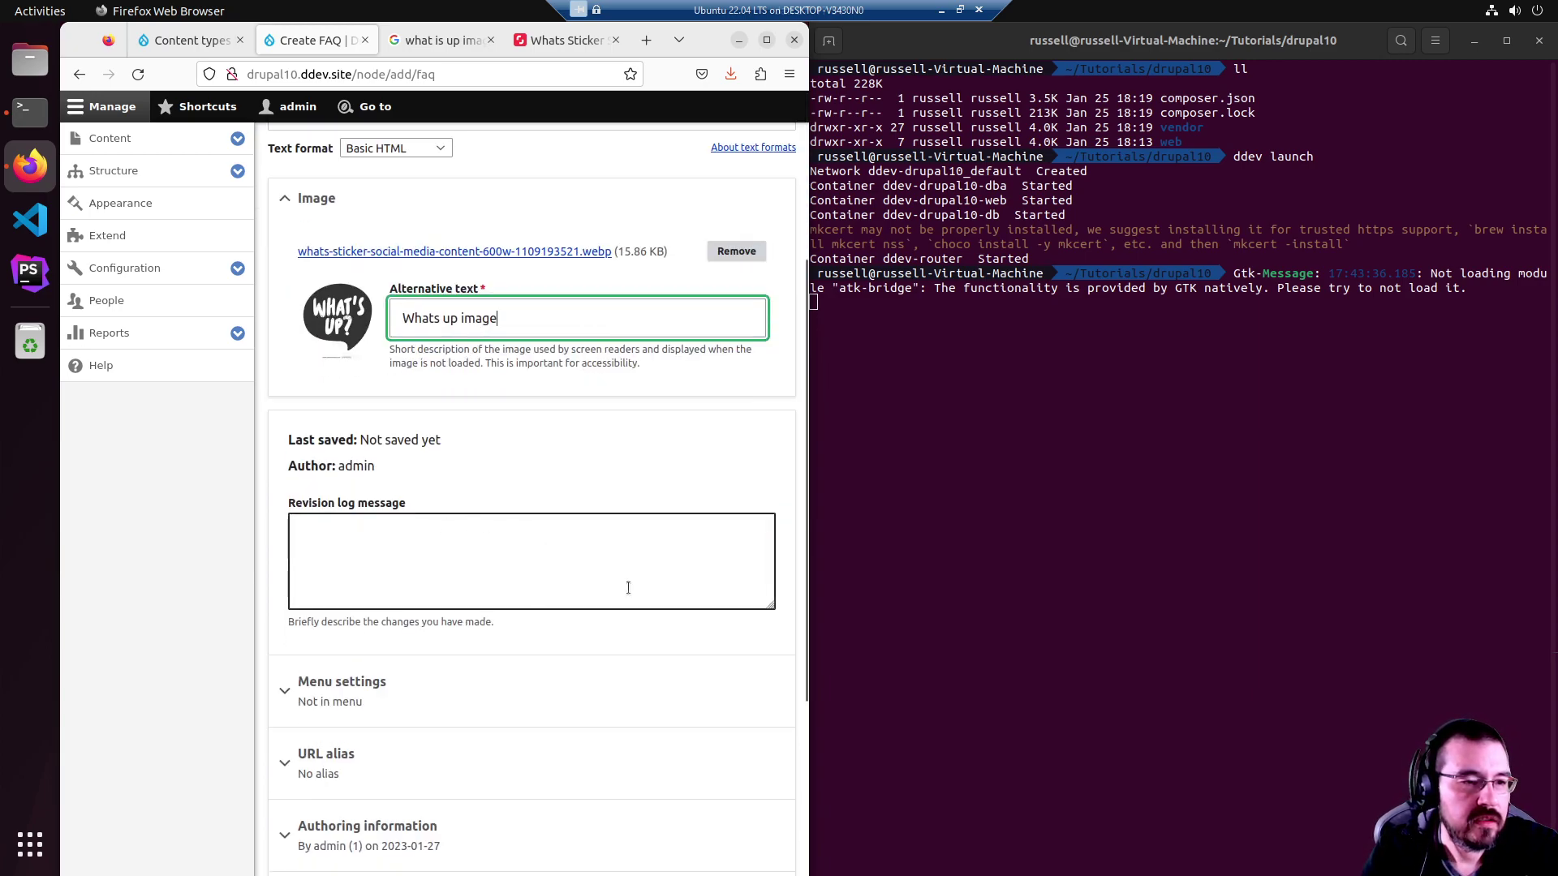
scroll(625, 456, "down", 3)
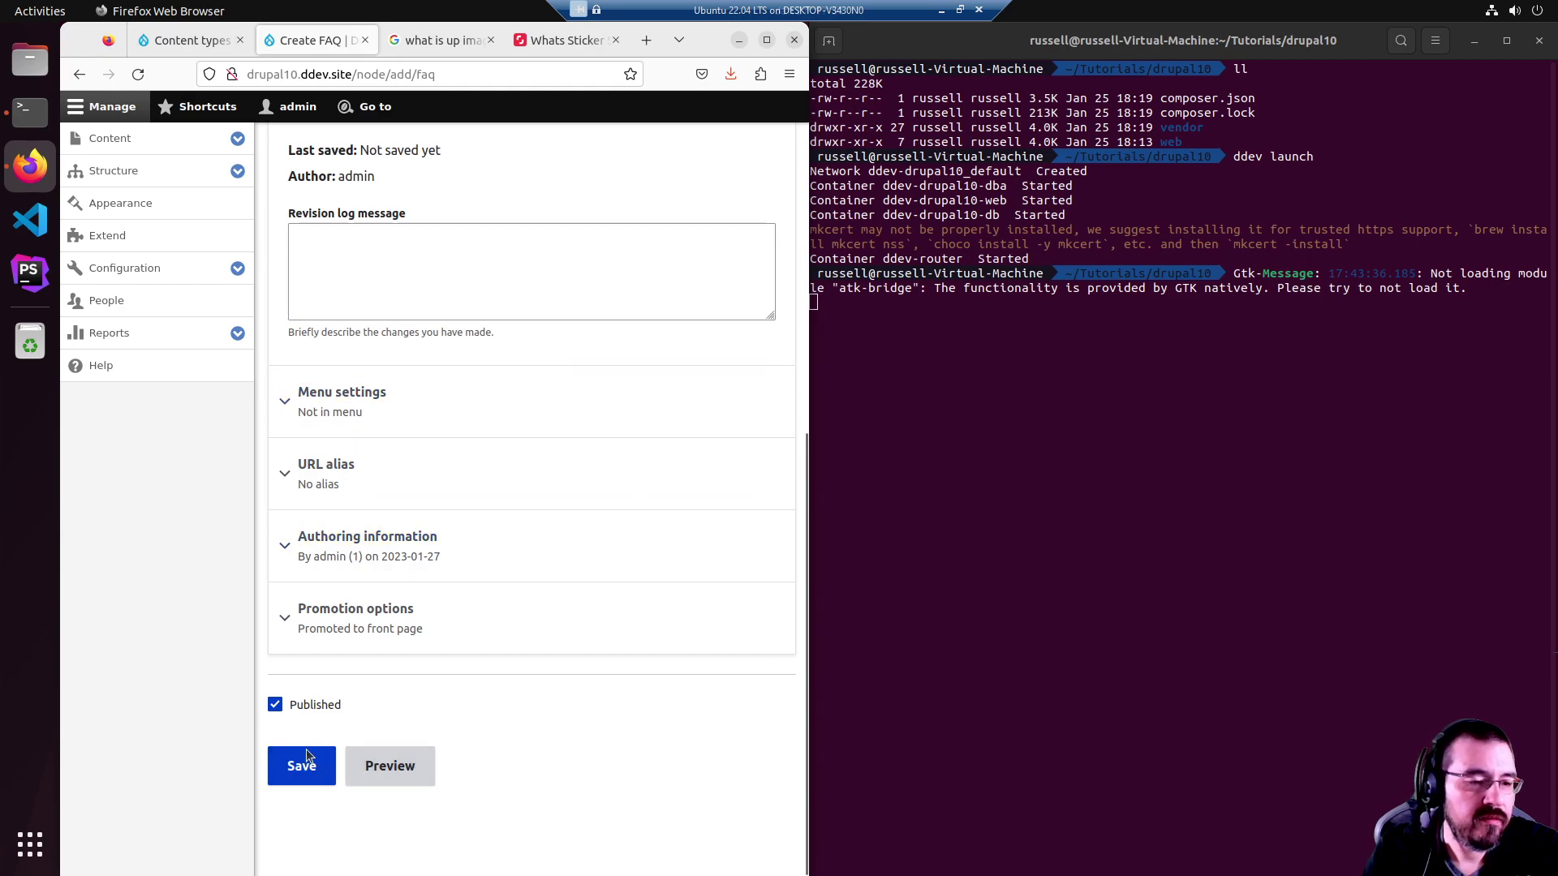
left_click(420, 780)
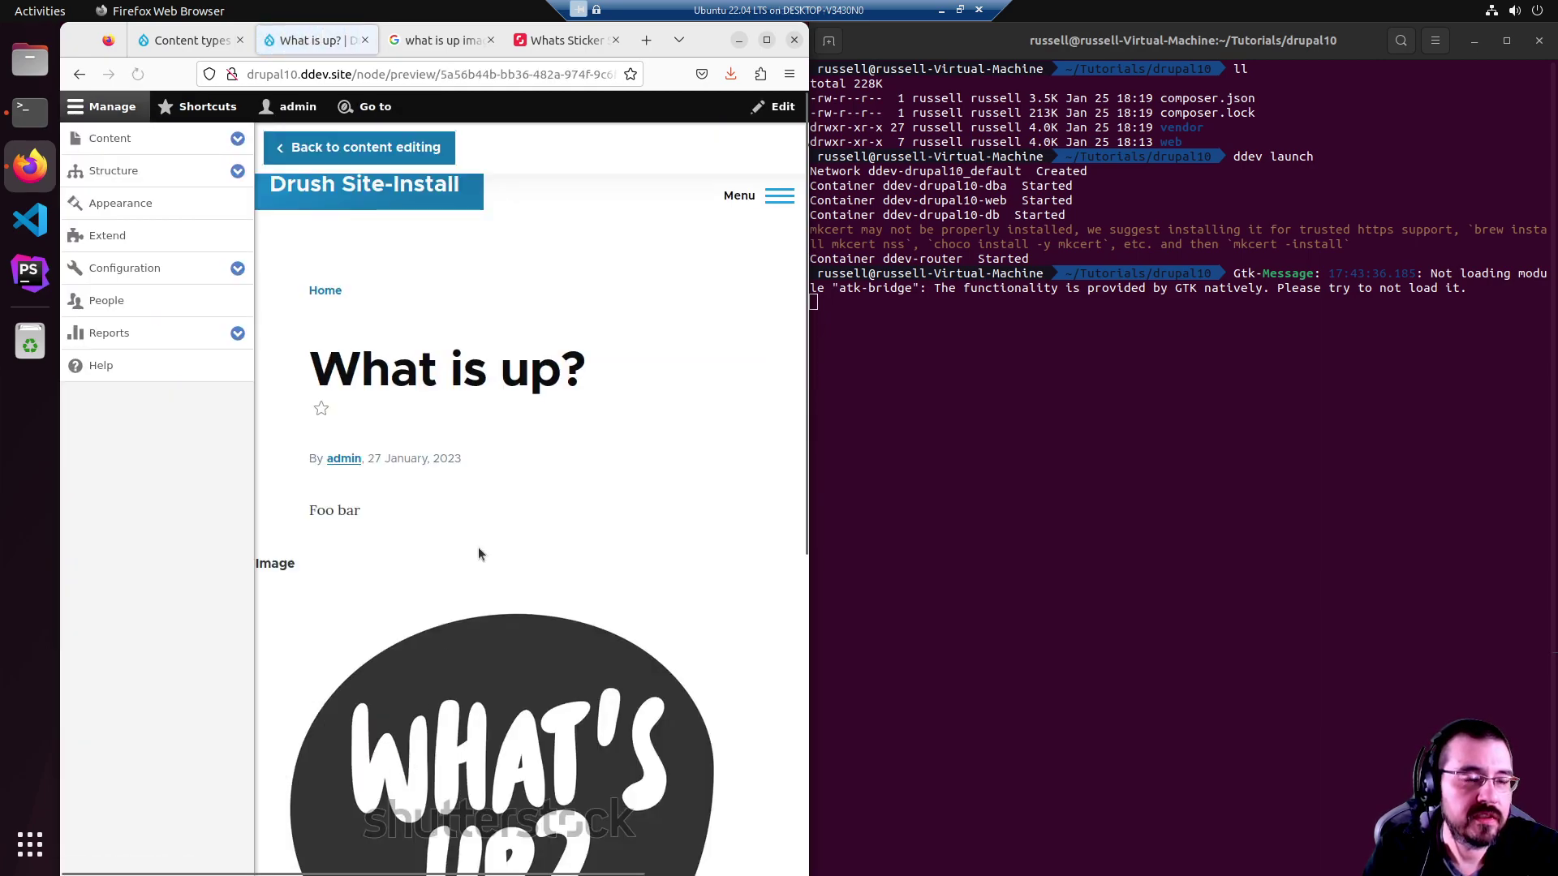
Switch the FAQ preview's view mode to Teaser, then back to Full.
left_click(130, 113)
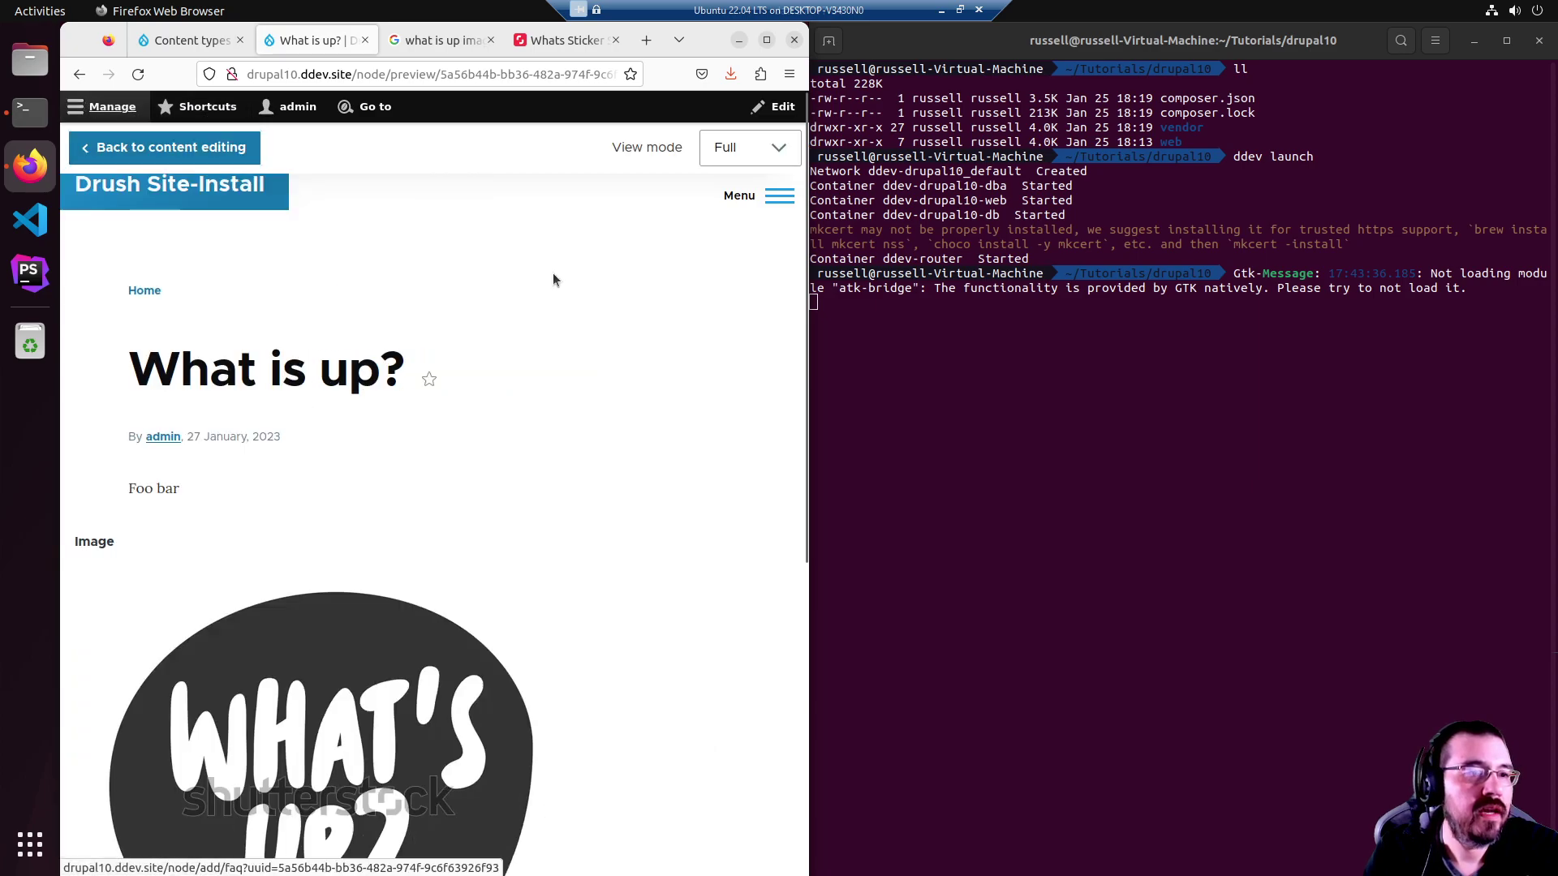
scroll(604, 427, "down", 5)
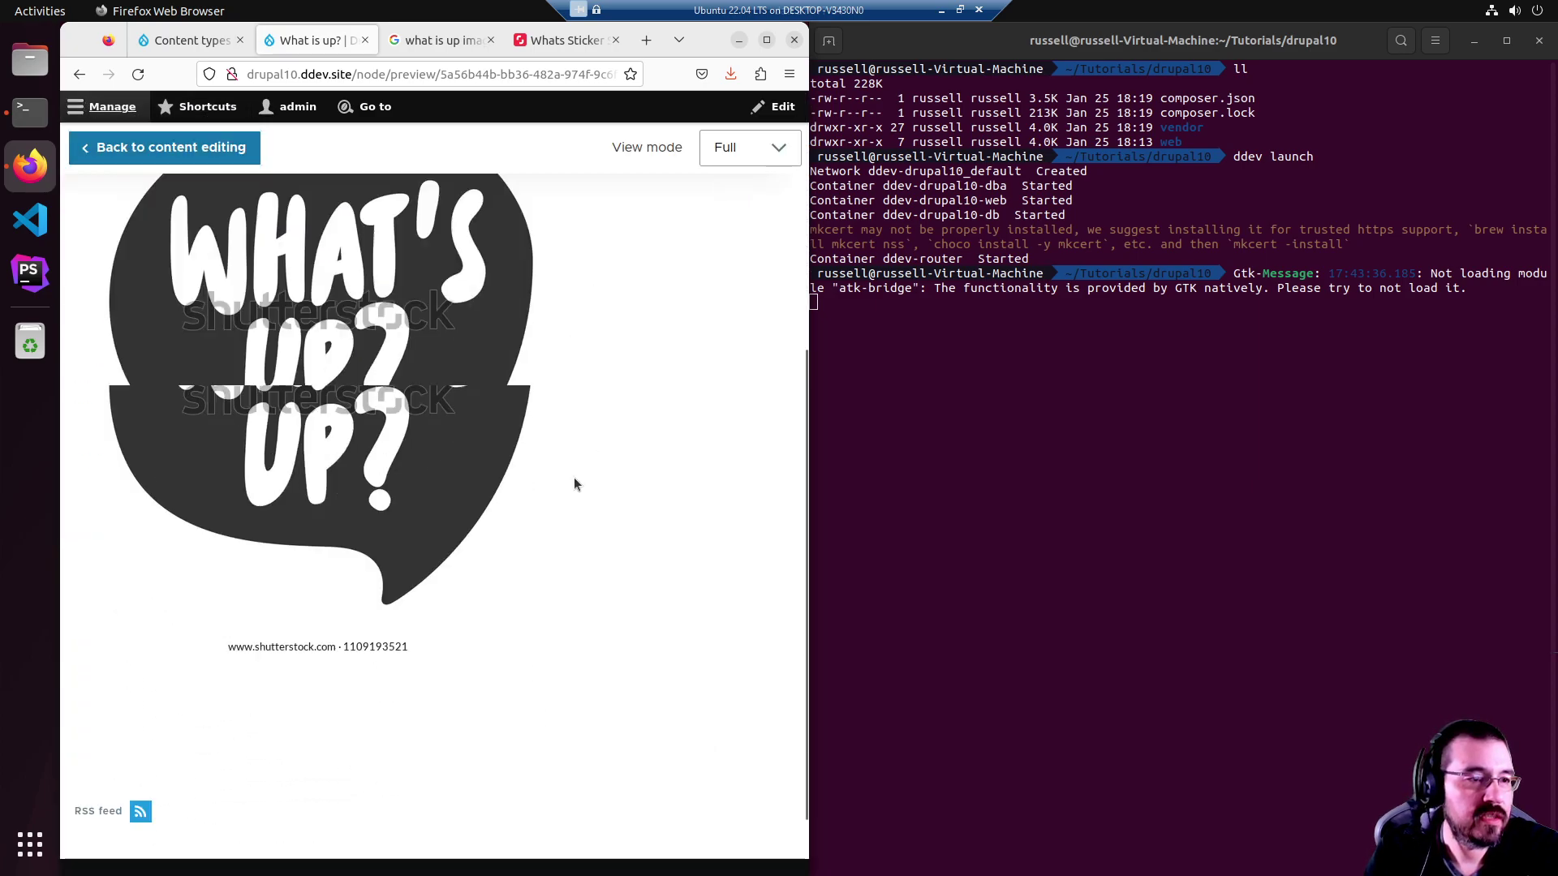
scroll(555, 553, "up", 5)
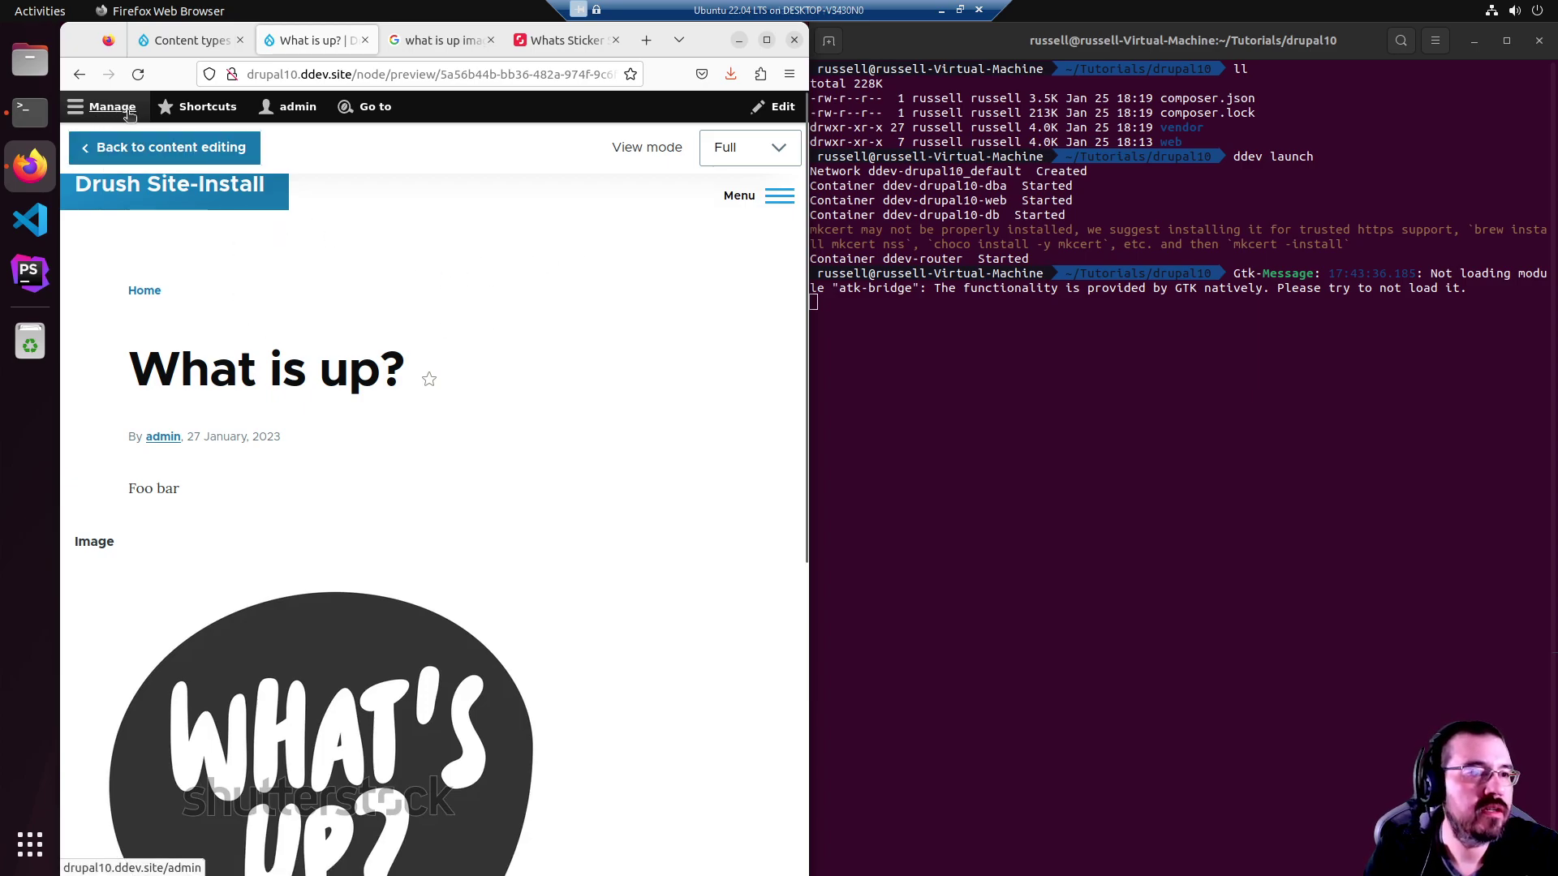
scroll(172, 720, "down", 5)
scroll(333, 577, "up", 5)
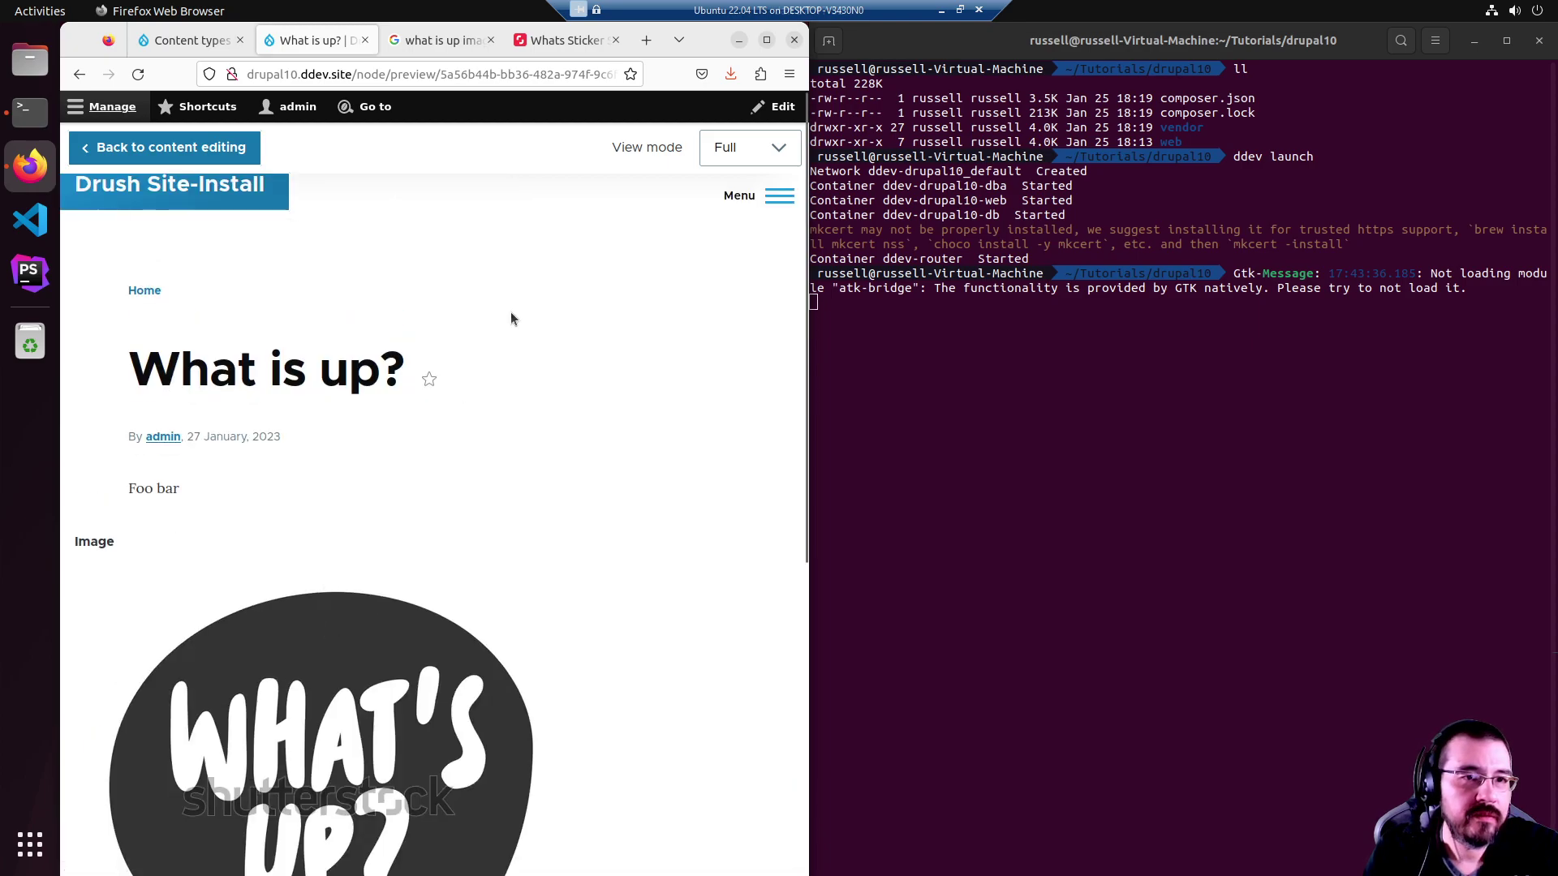
left_click(778, 149)
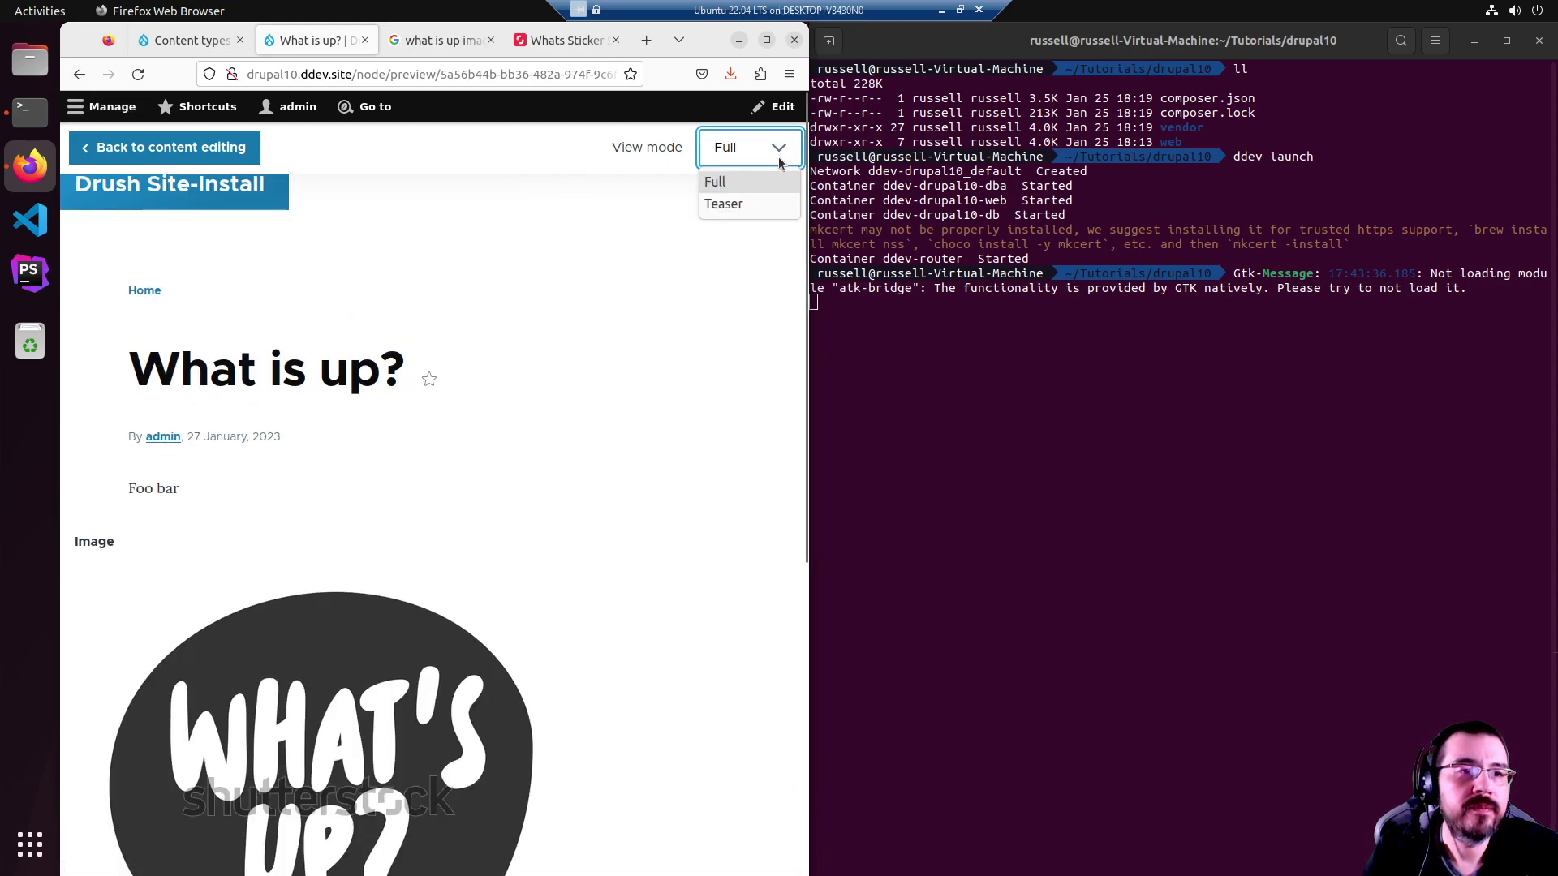
left_click(428, 159)
left_click(754, 155)
left_click(737, 202)
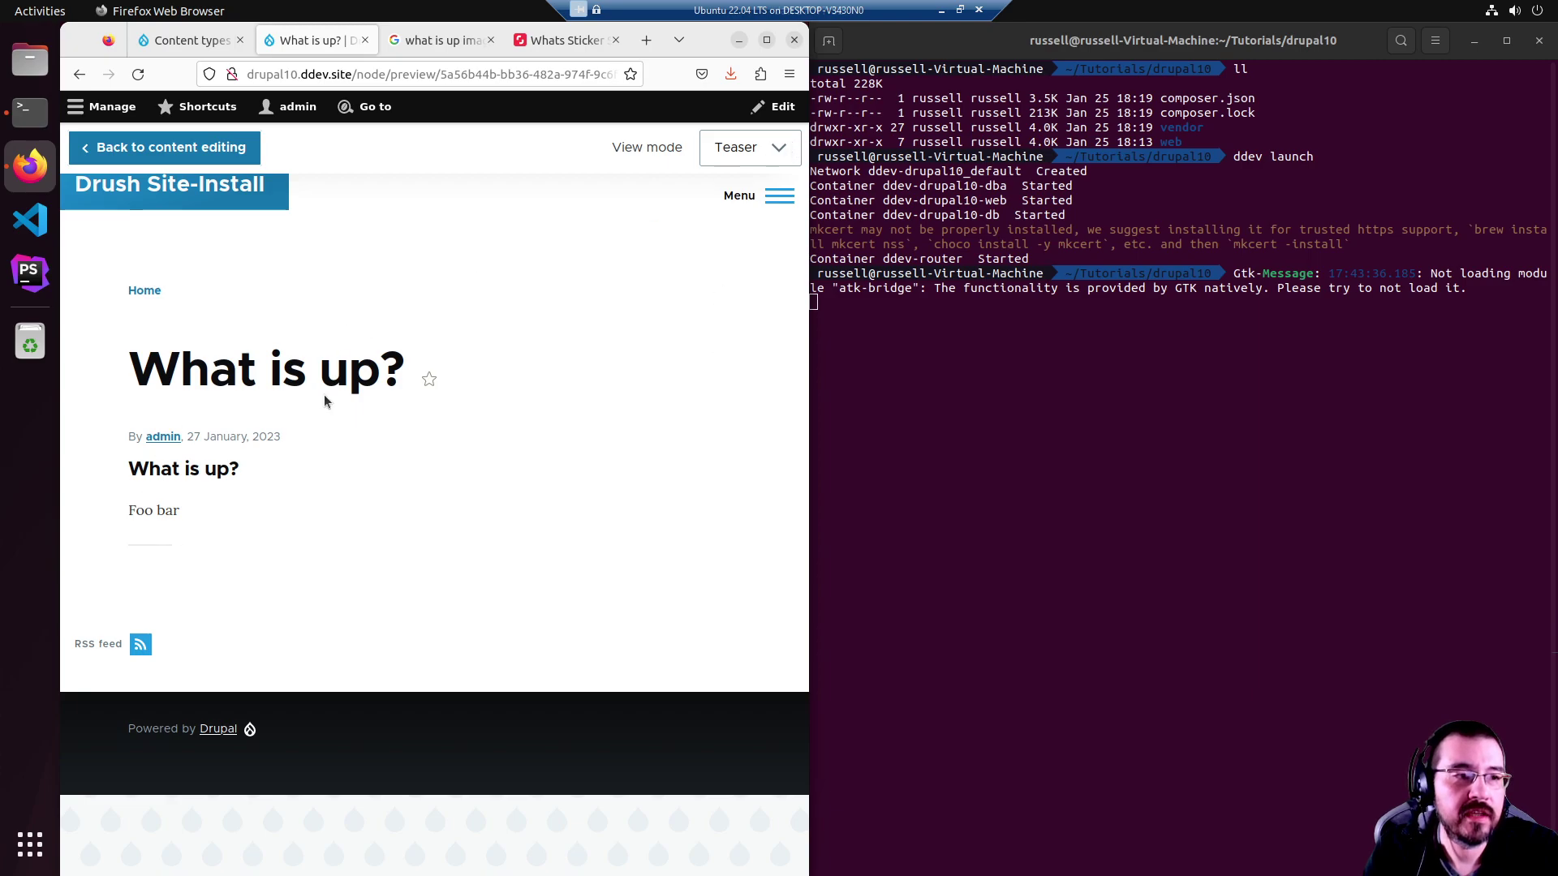
left_click(780, 149)
left_click(732, 179)
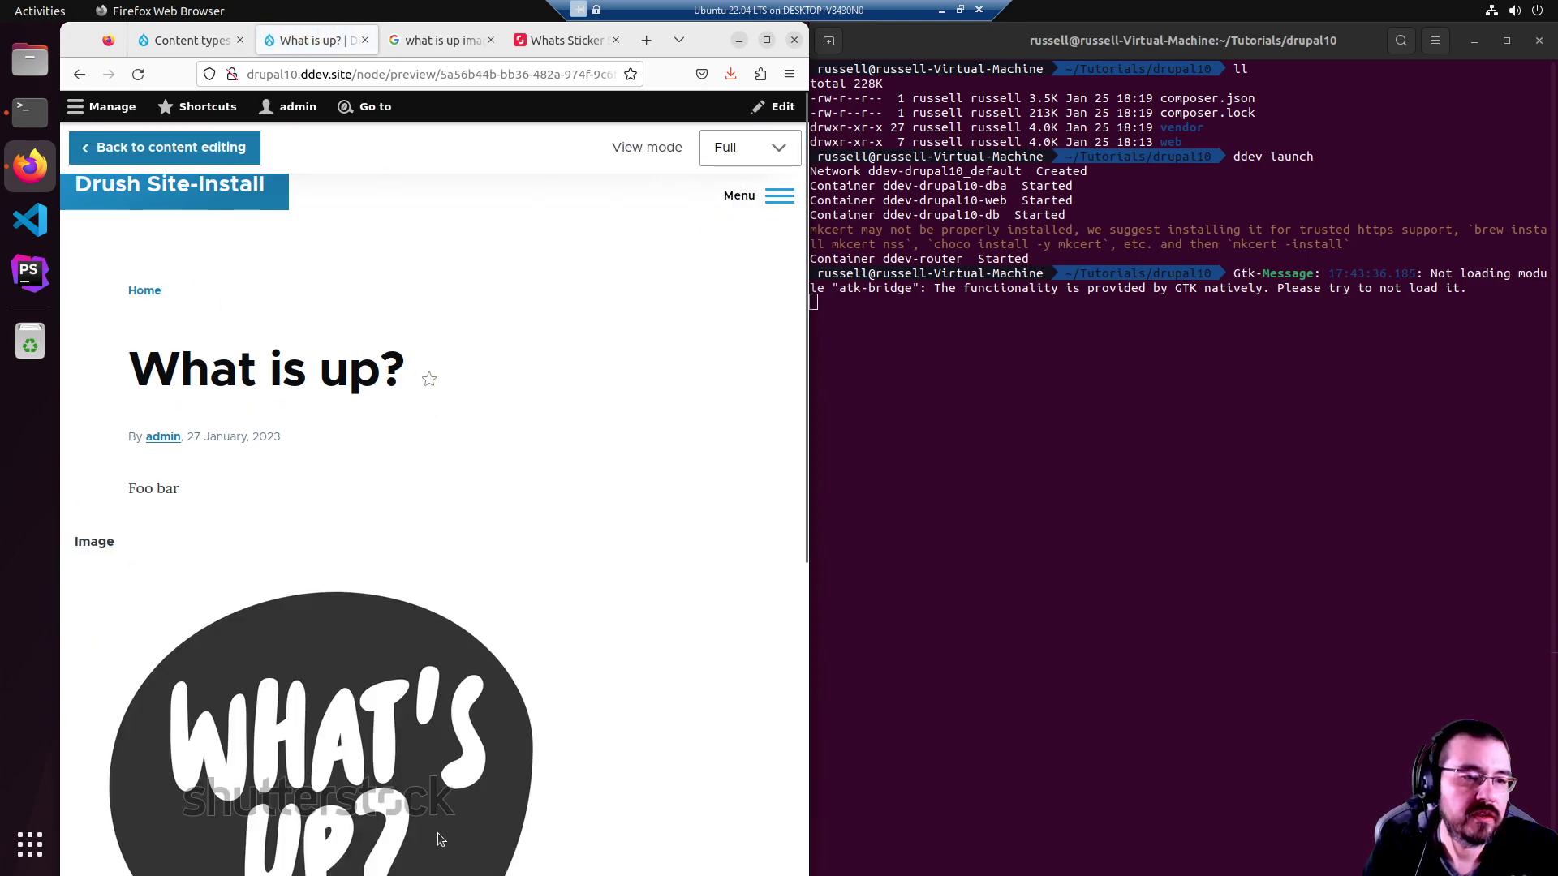
Return from the preview, save the FAQ, and dismiss the created message to view the sticker.
left_click(162, 147)
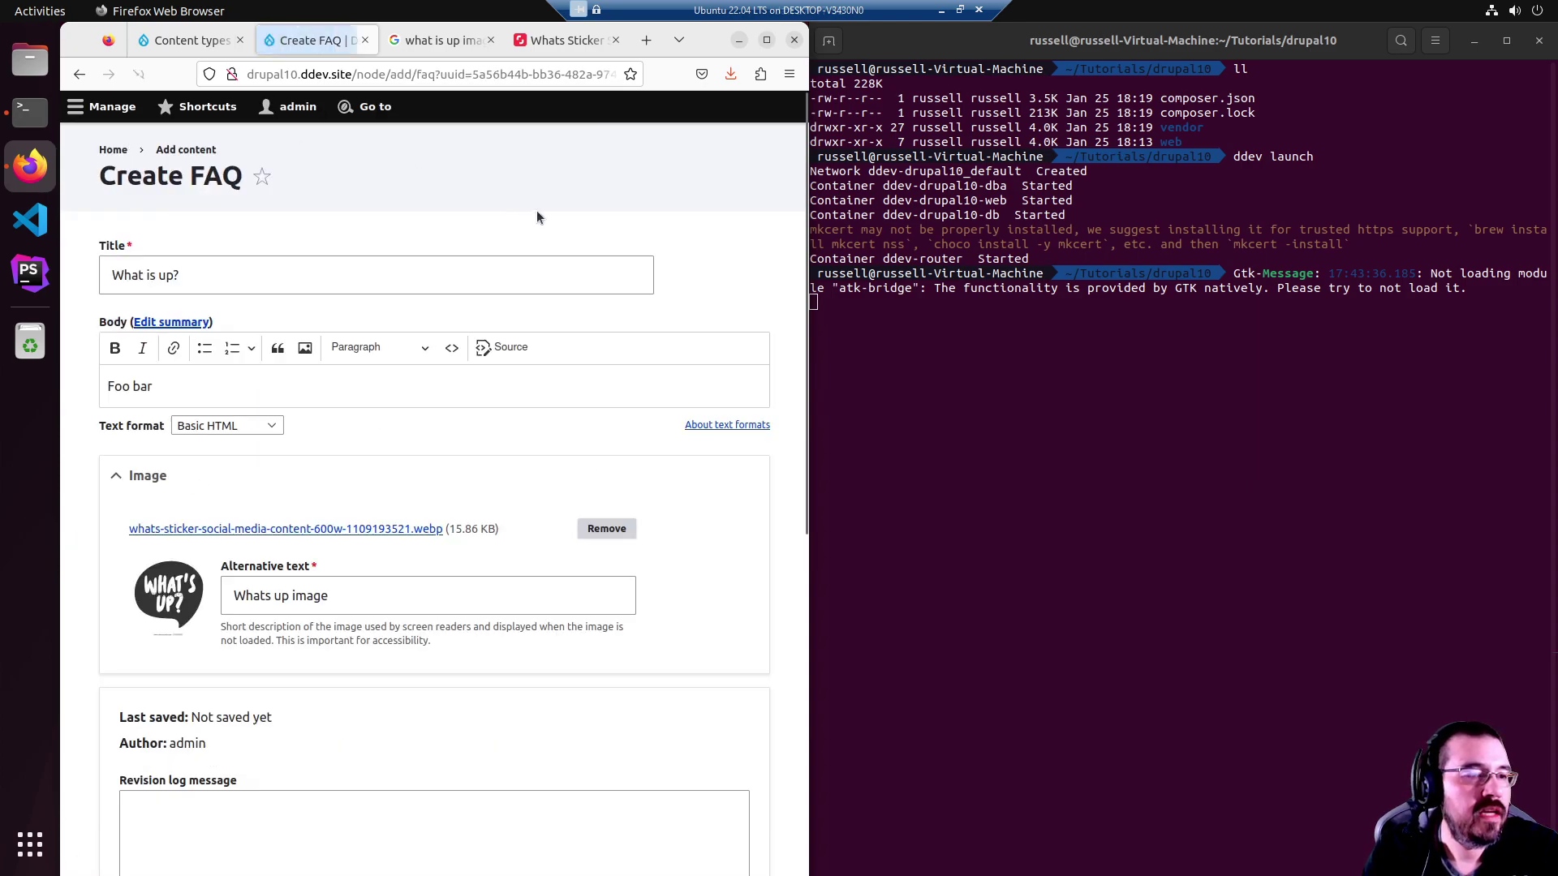
scroll(383, 638, "down", 6)
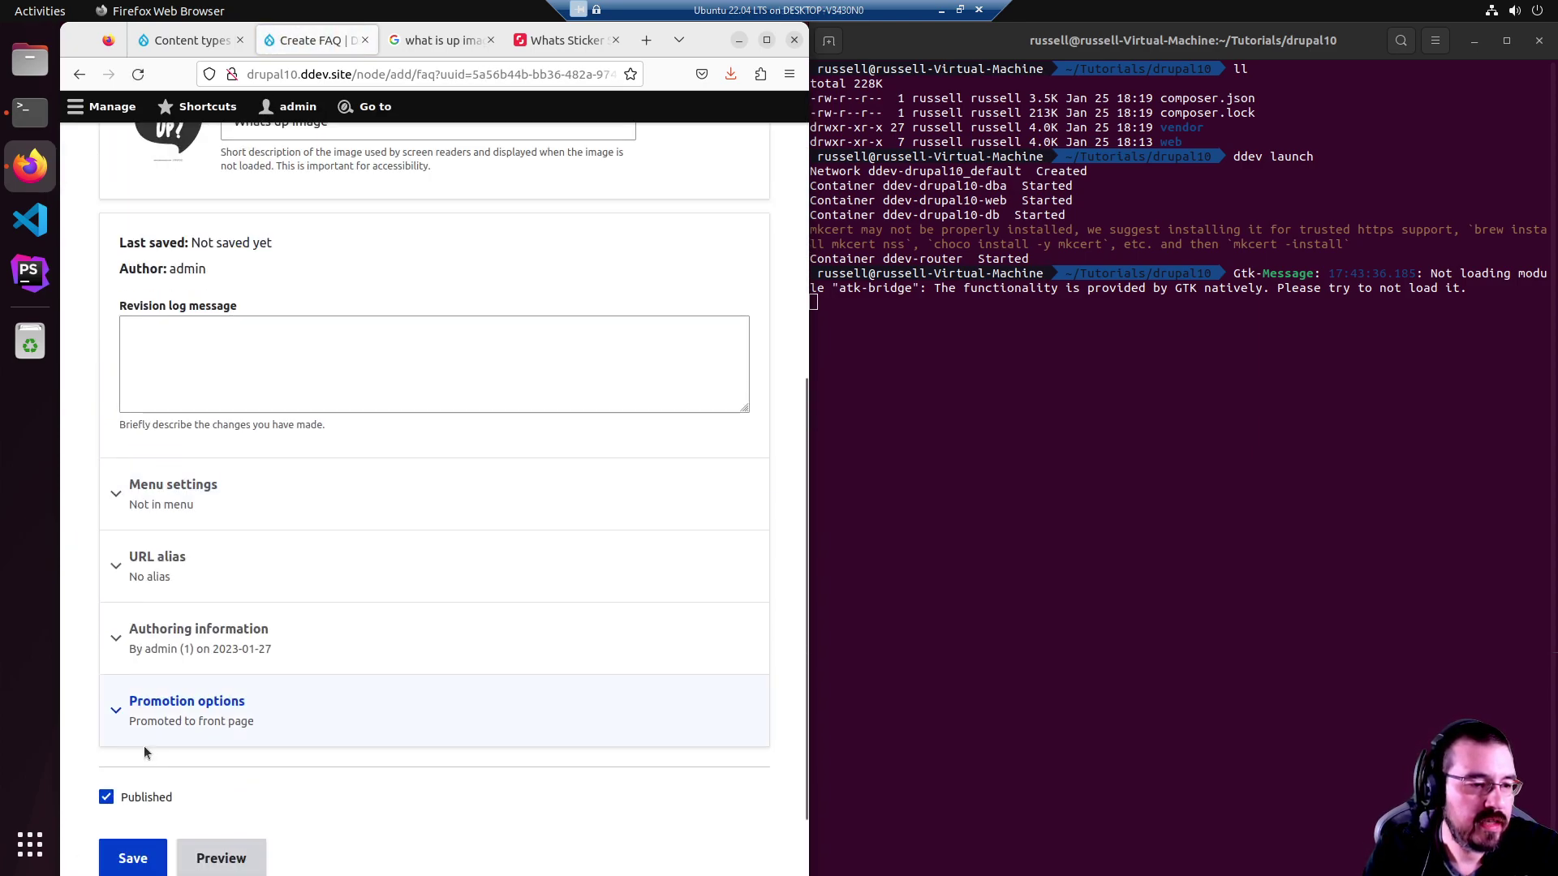
left_click(133, 858)
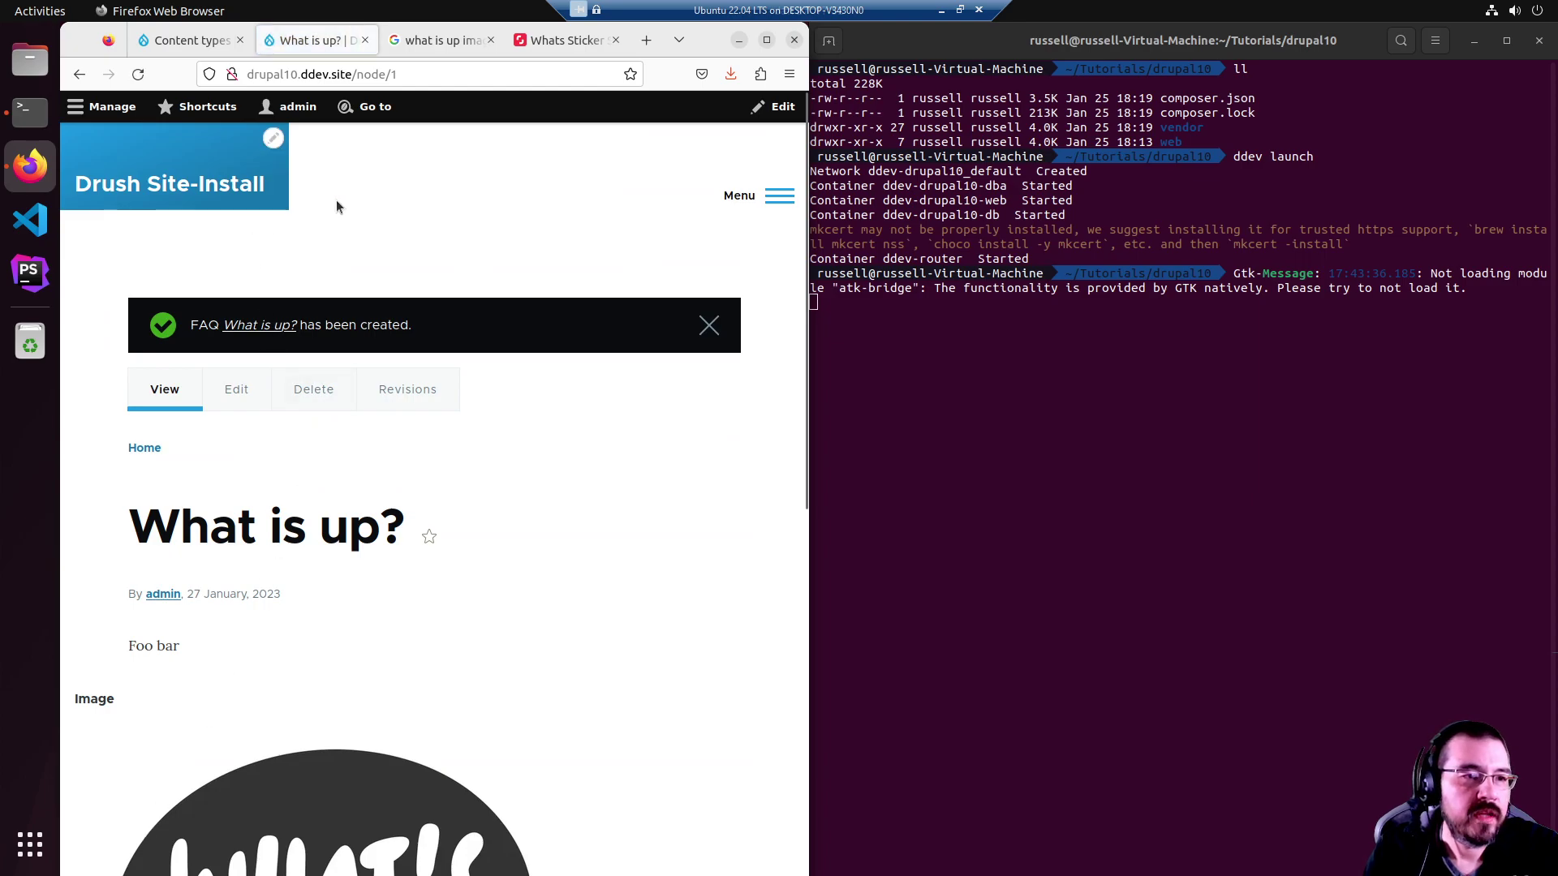
left_click(709, 326)
scroll(740, 224, "down", 2)
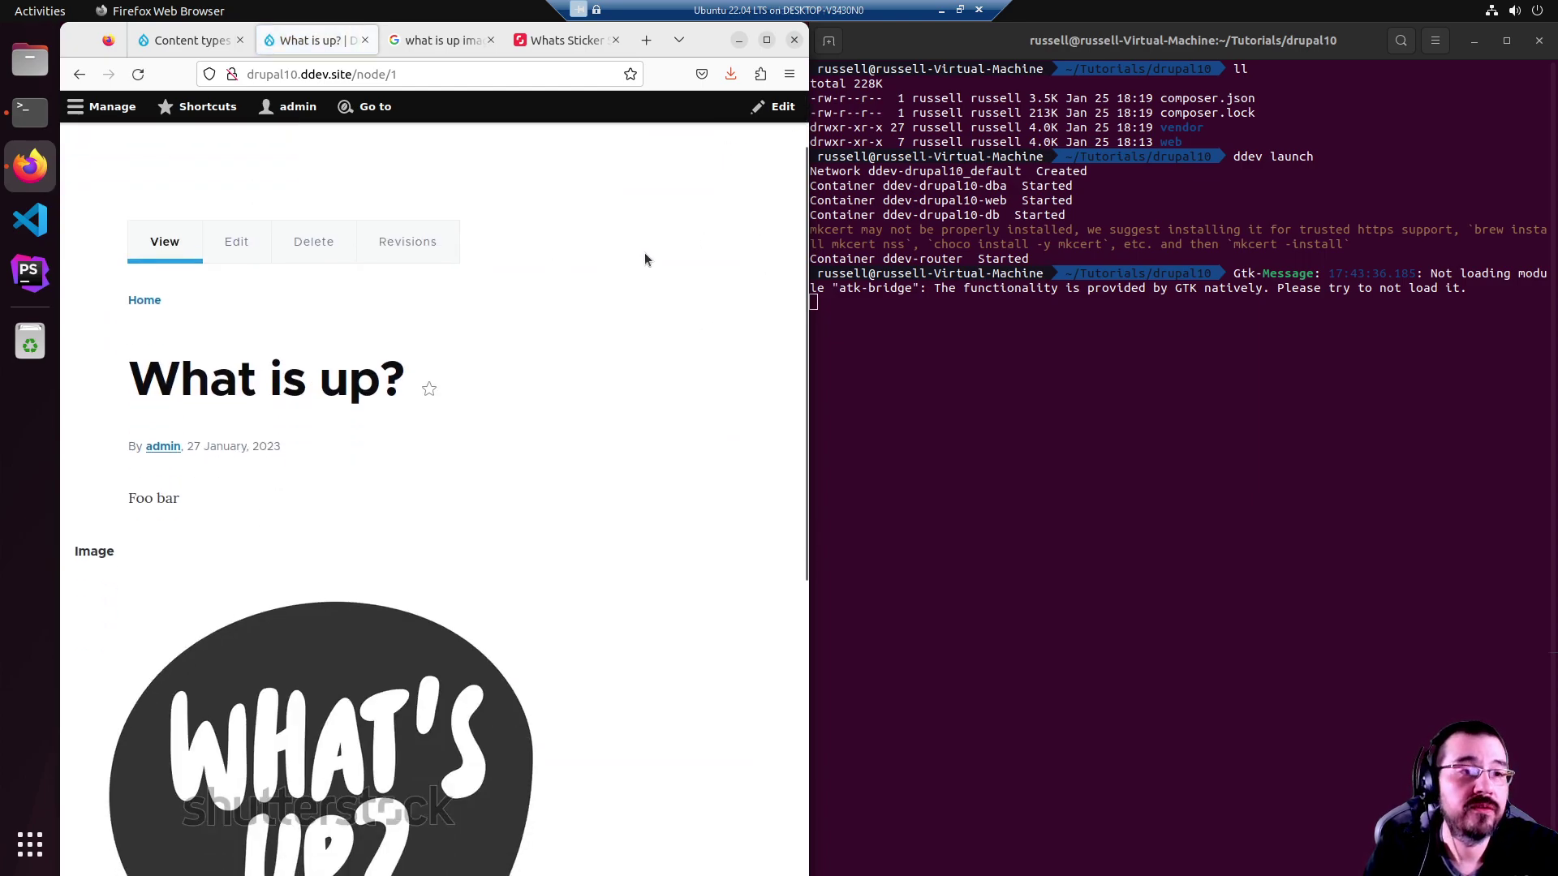
scroll(625, 261, "down", 3)
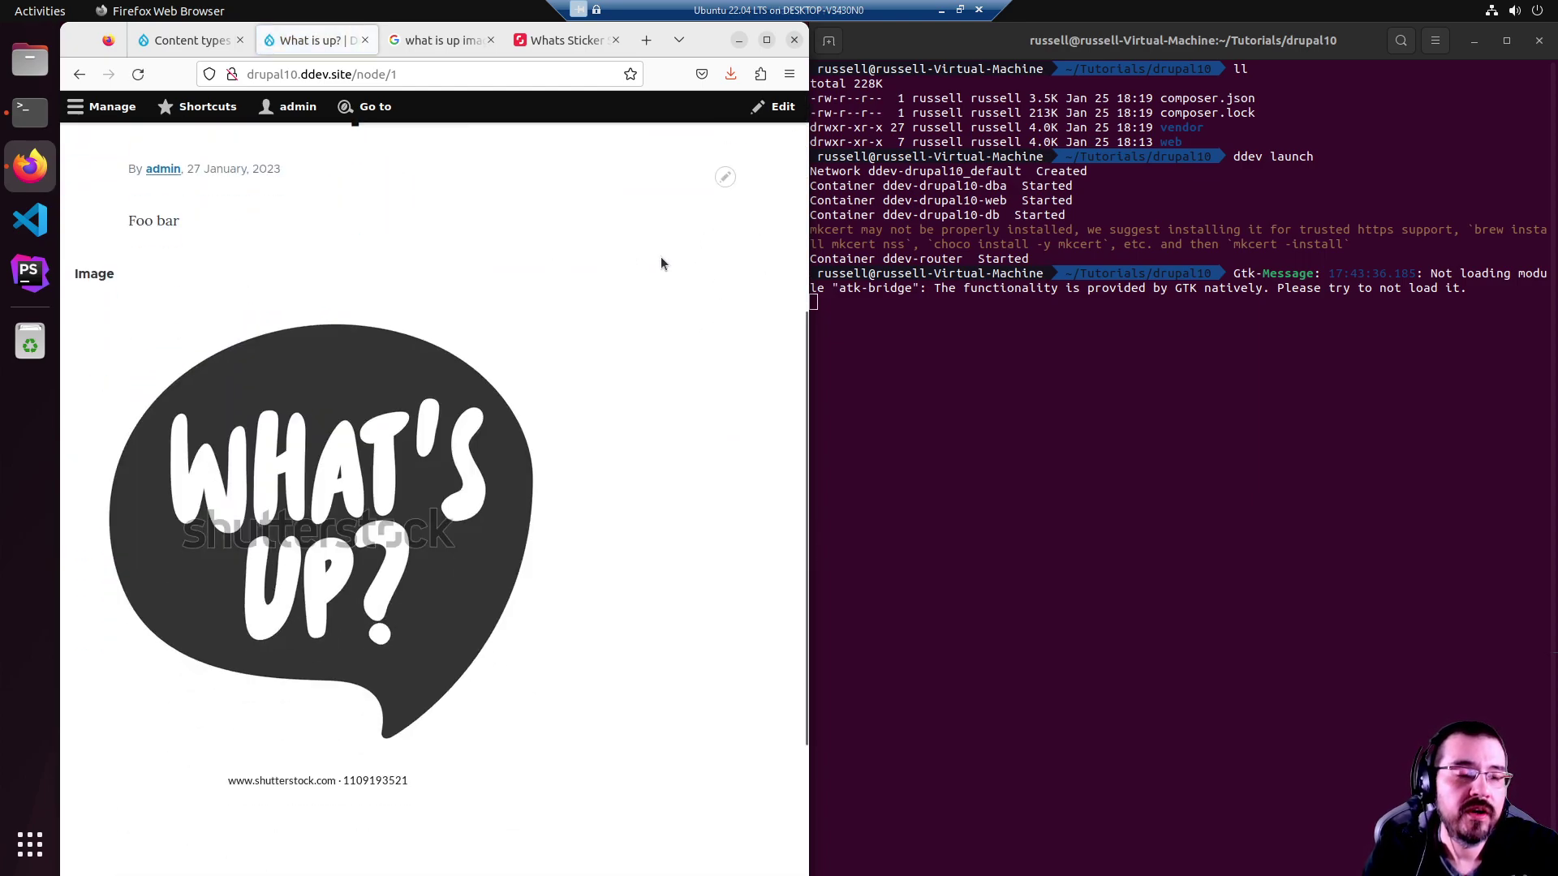